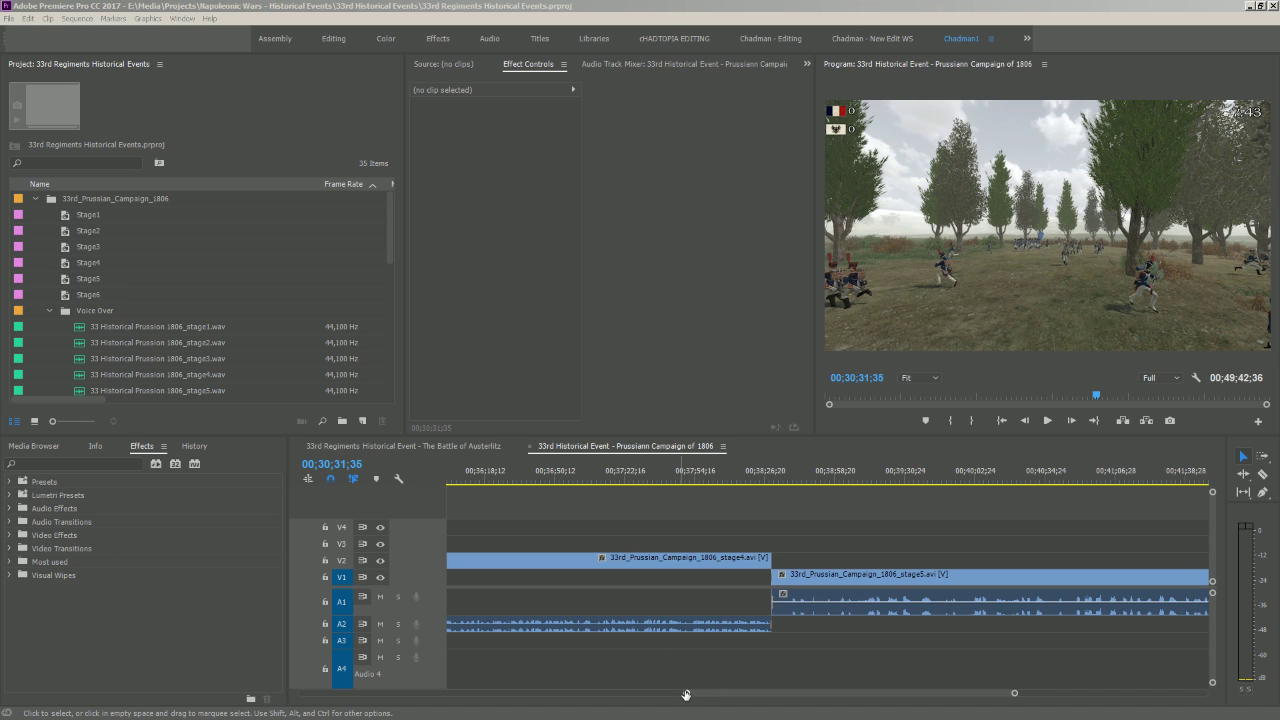
# Play the Prussian campaign sequence from its beginning through to the Stage 1 title card
pyautogui.moveTo(686, 693); pyautogui.dragTo(251, 686)
pyautogui.moveTo(462, 478); pyautogui.dragTo(433, 478)
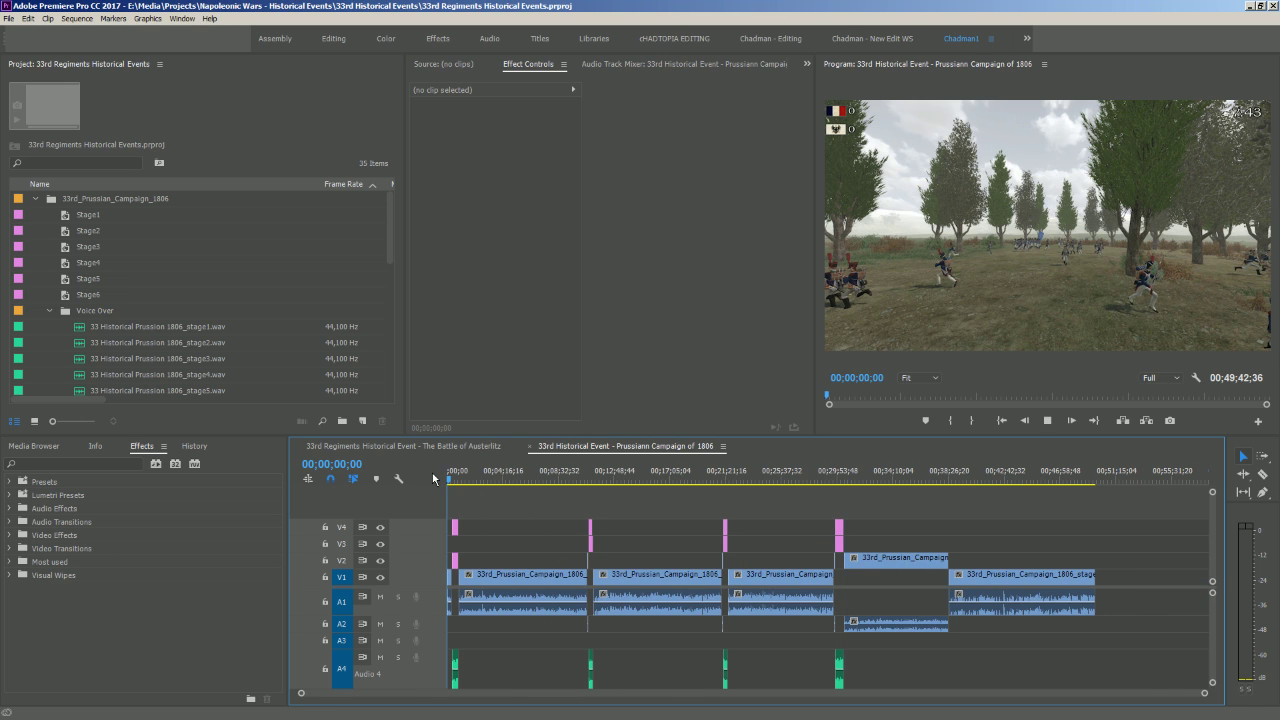
pyautogui.press('space')
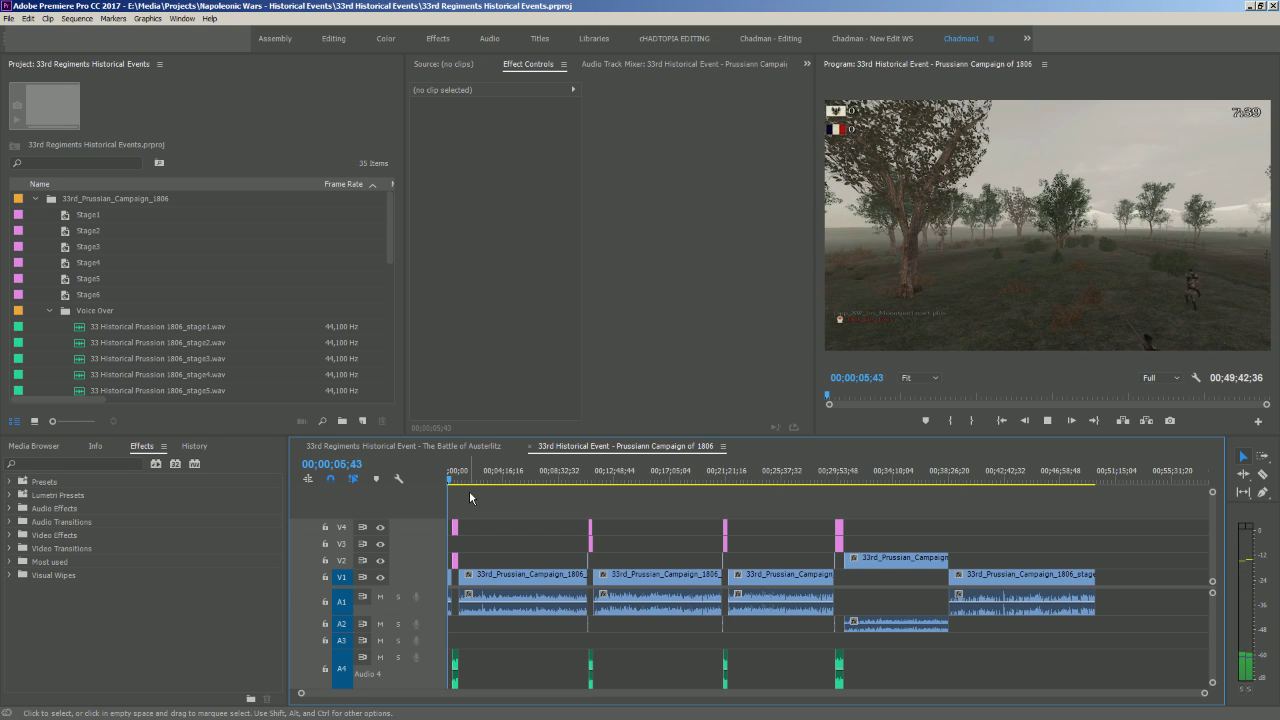
pyautogui.press('=')
pyautogui.press('=')
pyautogui.press('=')
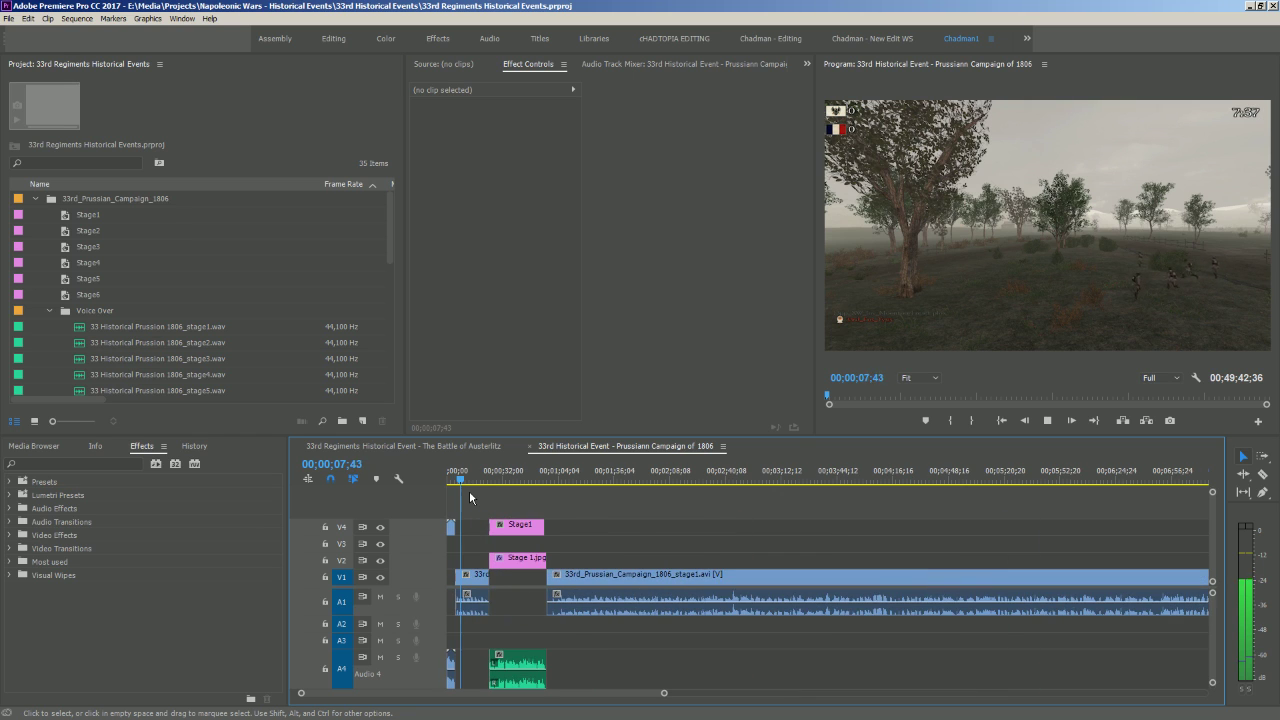
pyautogui.press('=')
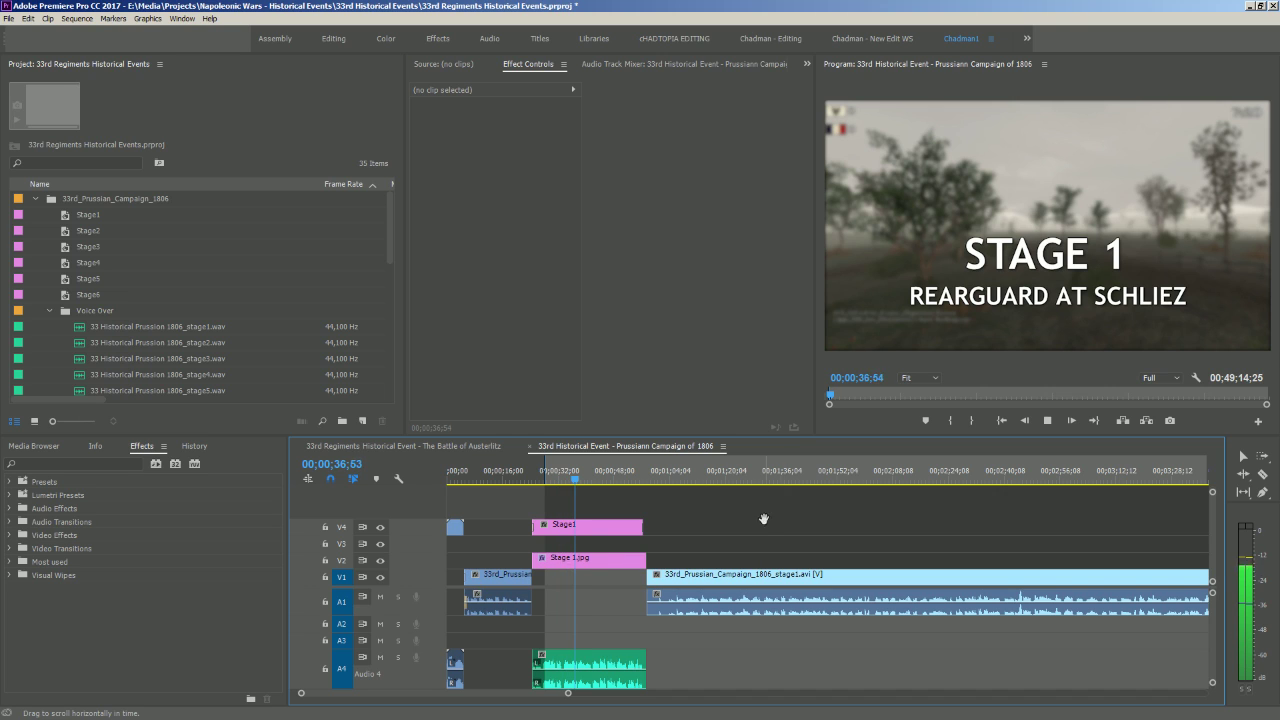
pyautogui.press('space')
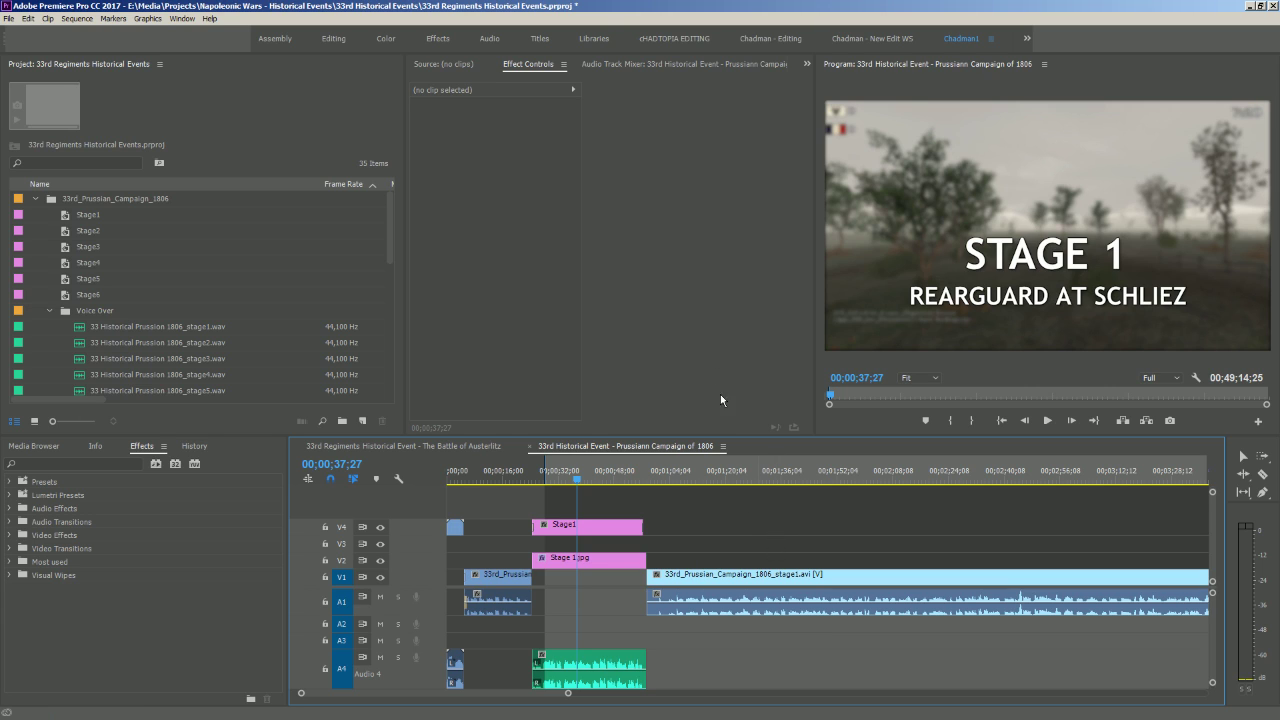
# Show the effect settings of the Stage1 title clip and of the Stage 1.jpg still beneath it
pyautogui.click(720, 338)
pyautogui.click(588, 533)
pyautogui.click(605, 528)
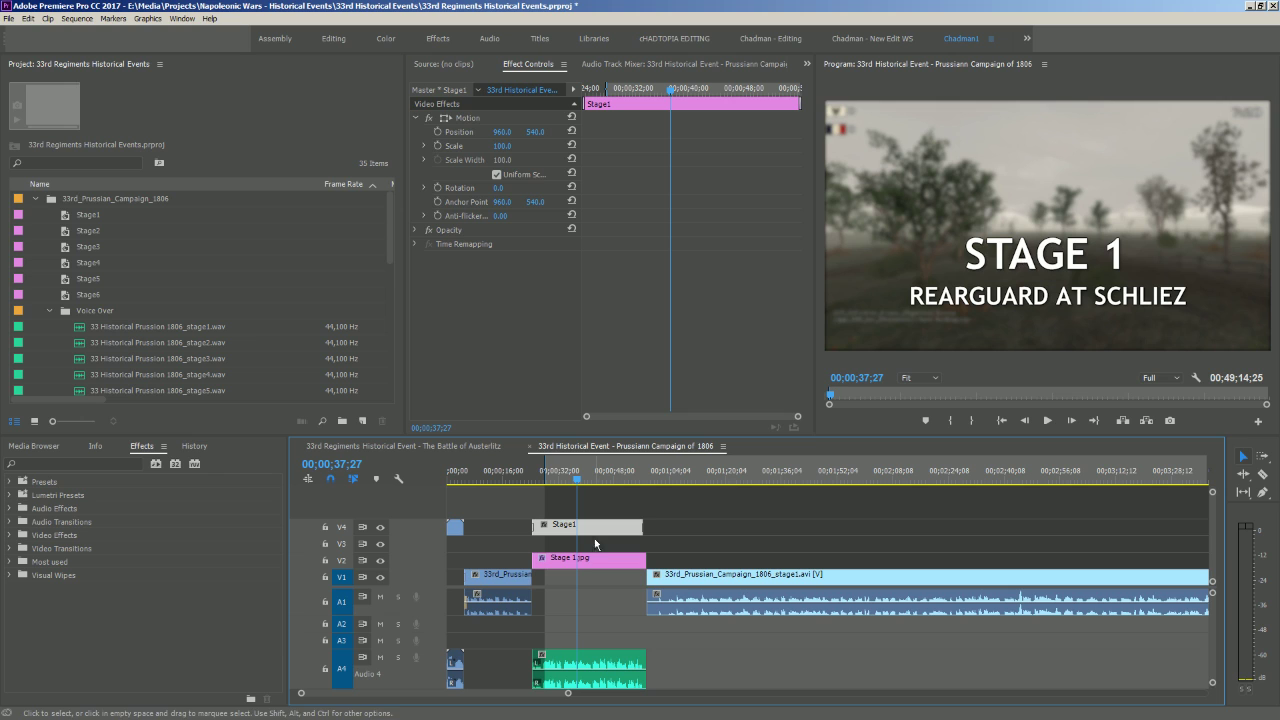
pyautogui.click(553, 566)
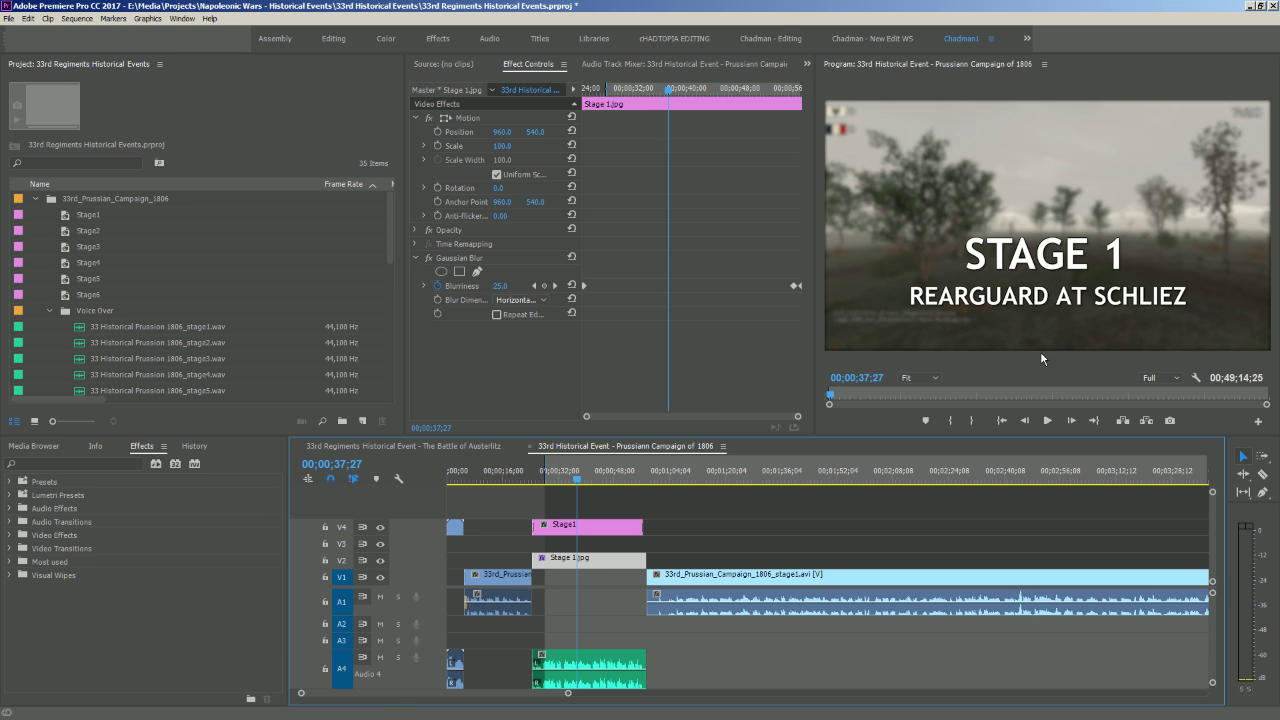
# Play the change from the opening gameplay clip into the Stage 1 title card
pyautogui.click(533, 477)
pyautogui.click(527, 478)
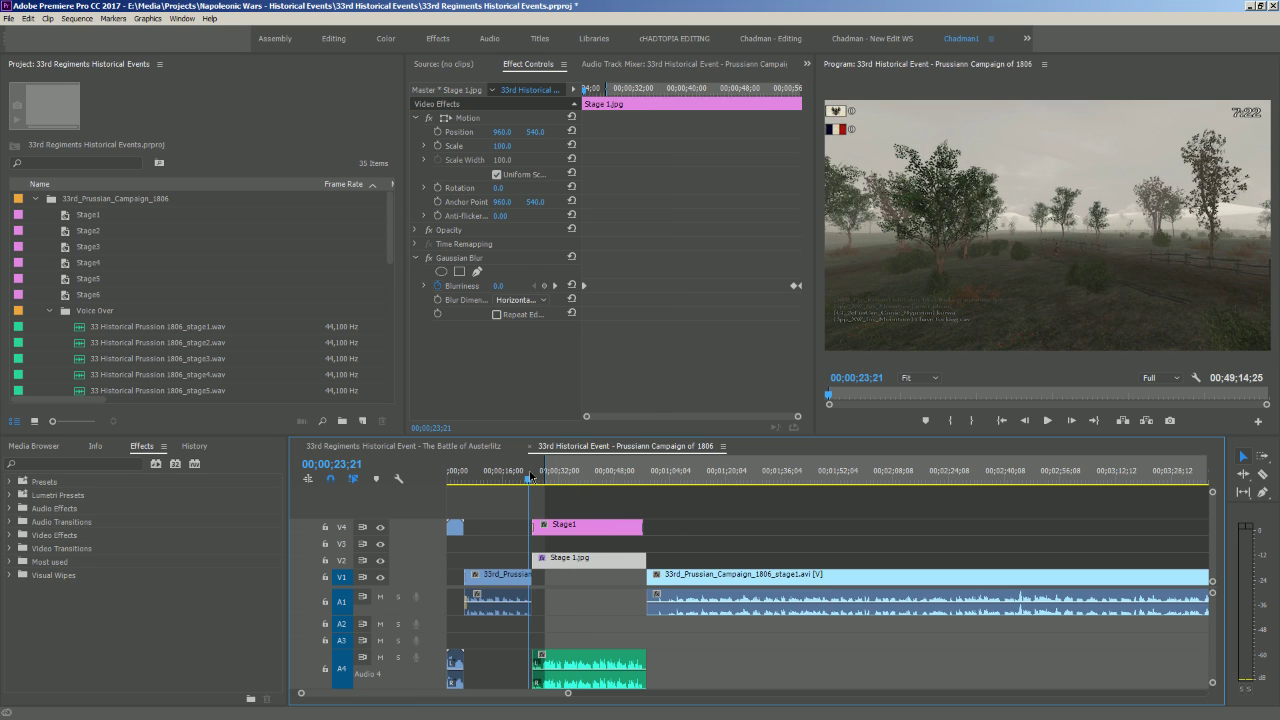
pyautogui.press('space')
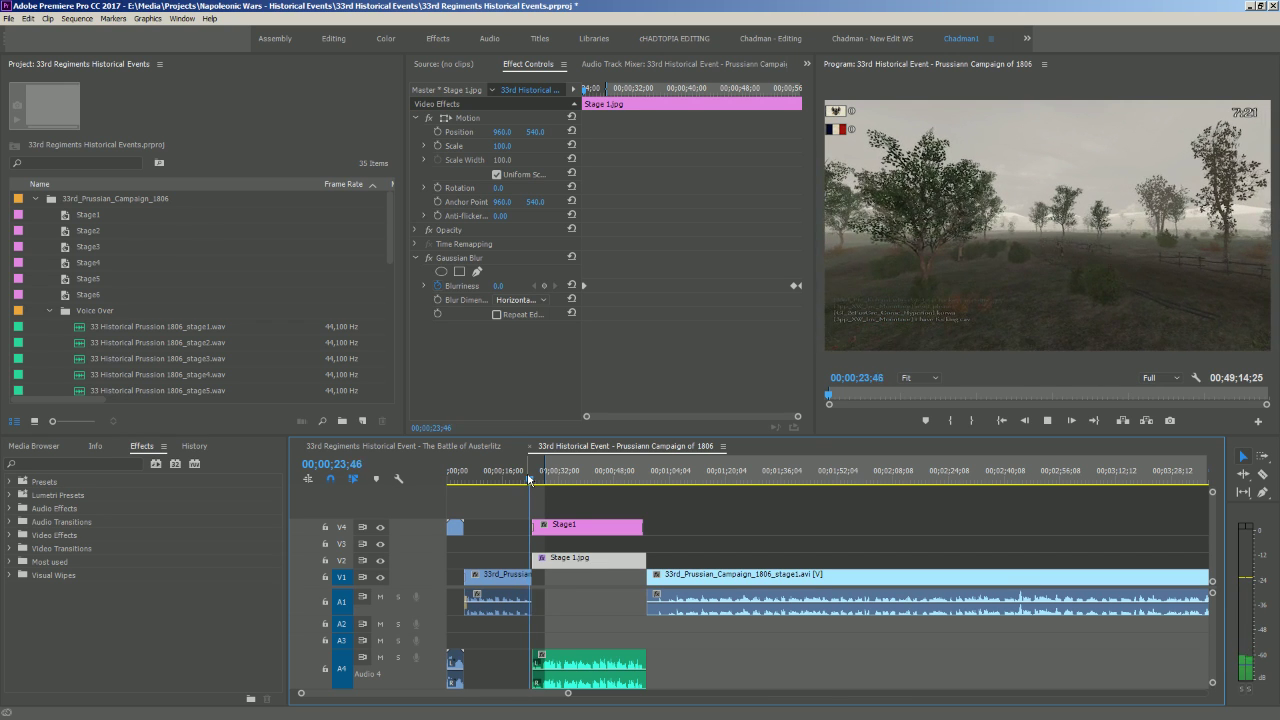
pyautogui.press('space')
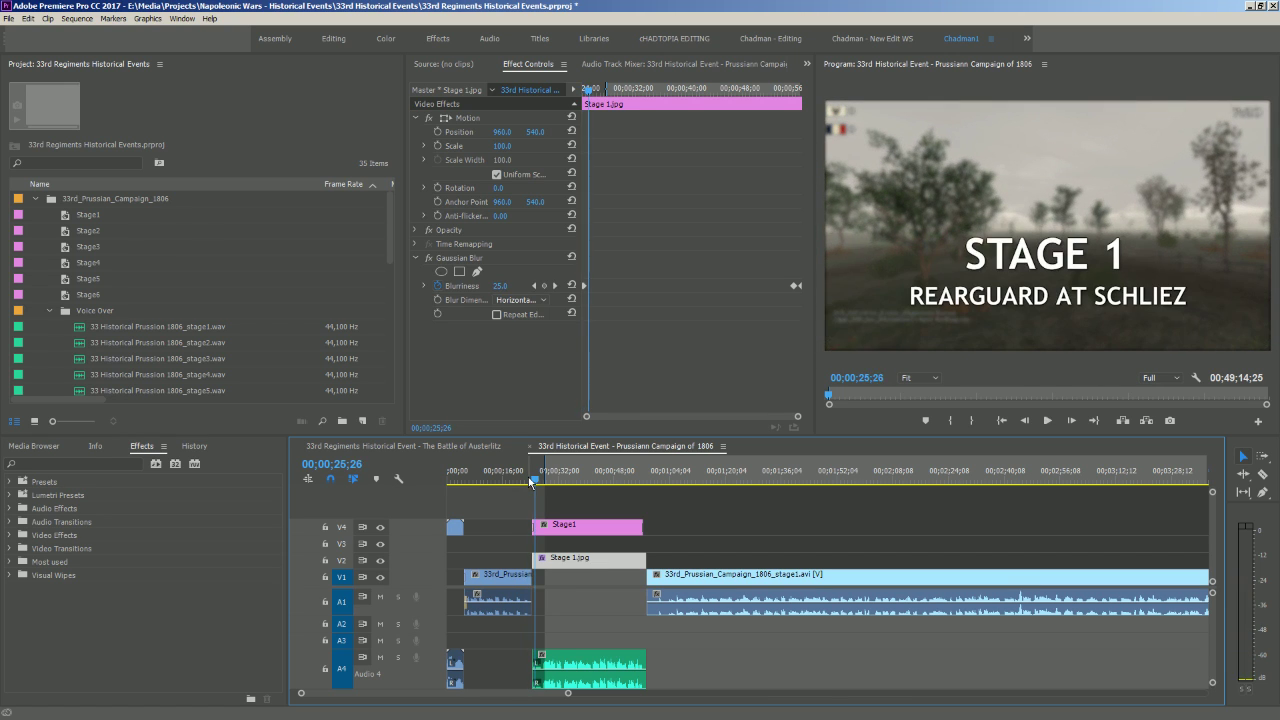
# Scrub closely across the start of the Stage 1 title card and inspect the transition on the Stage1 title clip
pyautogui.press('=')
pyautogui.press('=')
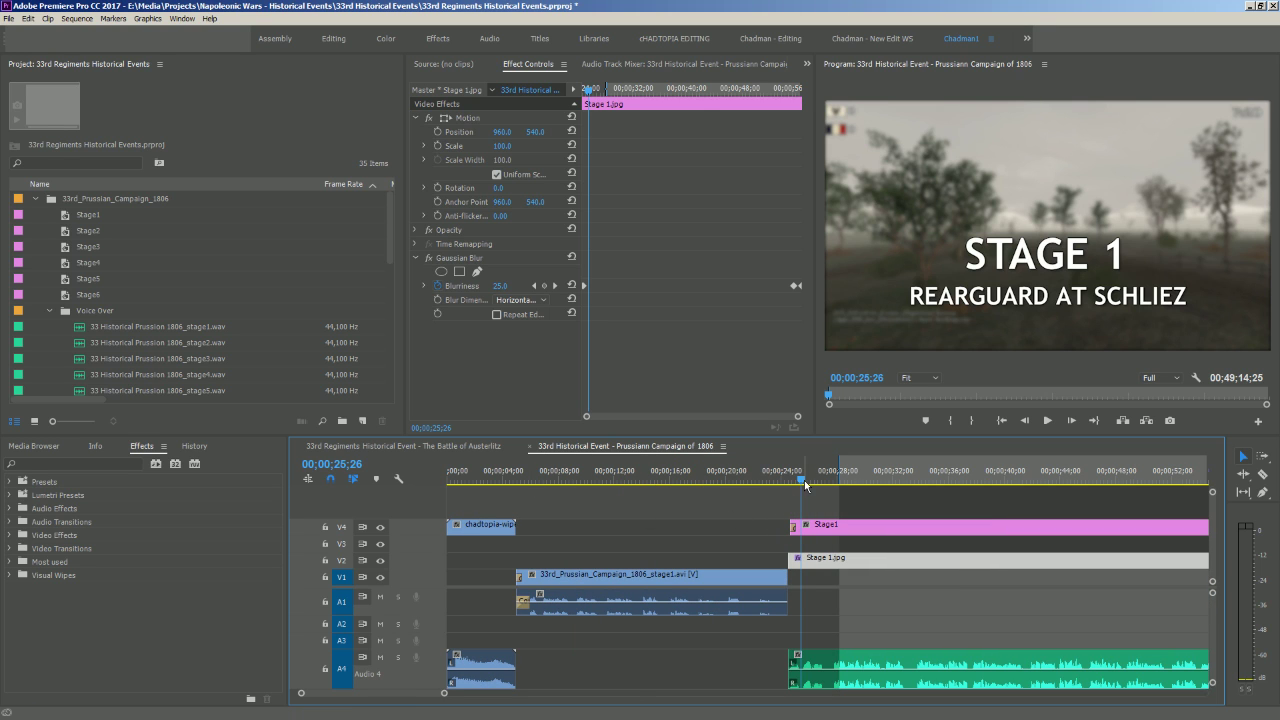
pyautogui.click(789, 481)
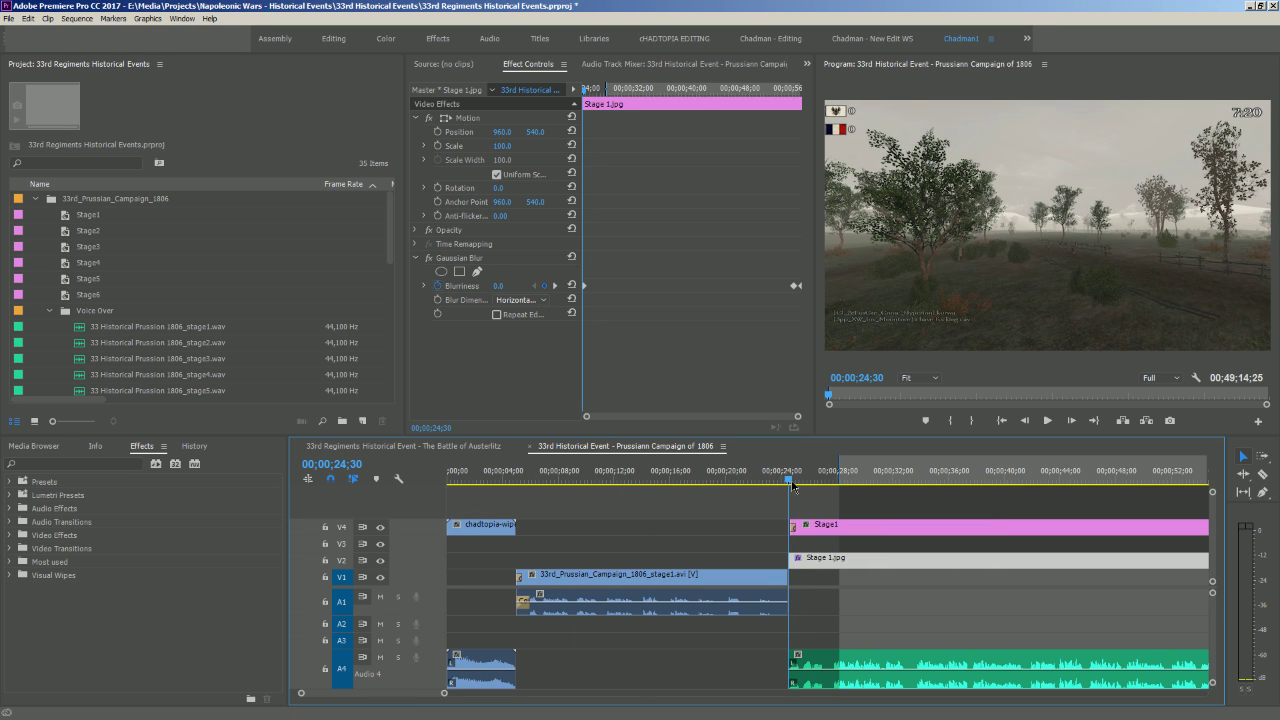
pyautogui.click(792, 484)
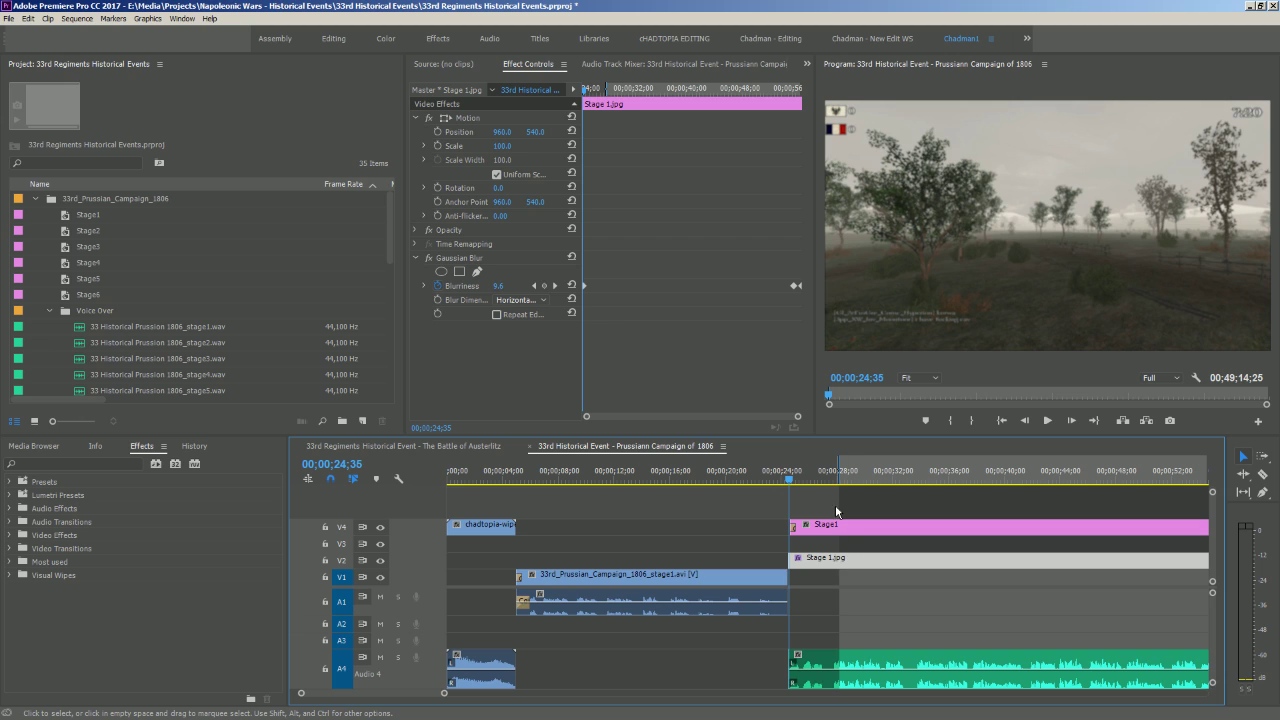
pyautogui.click(784, 481)
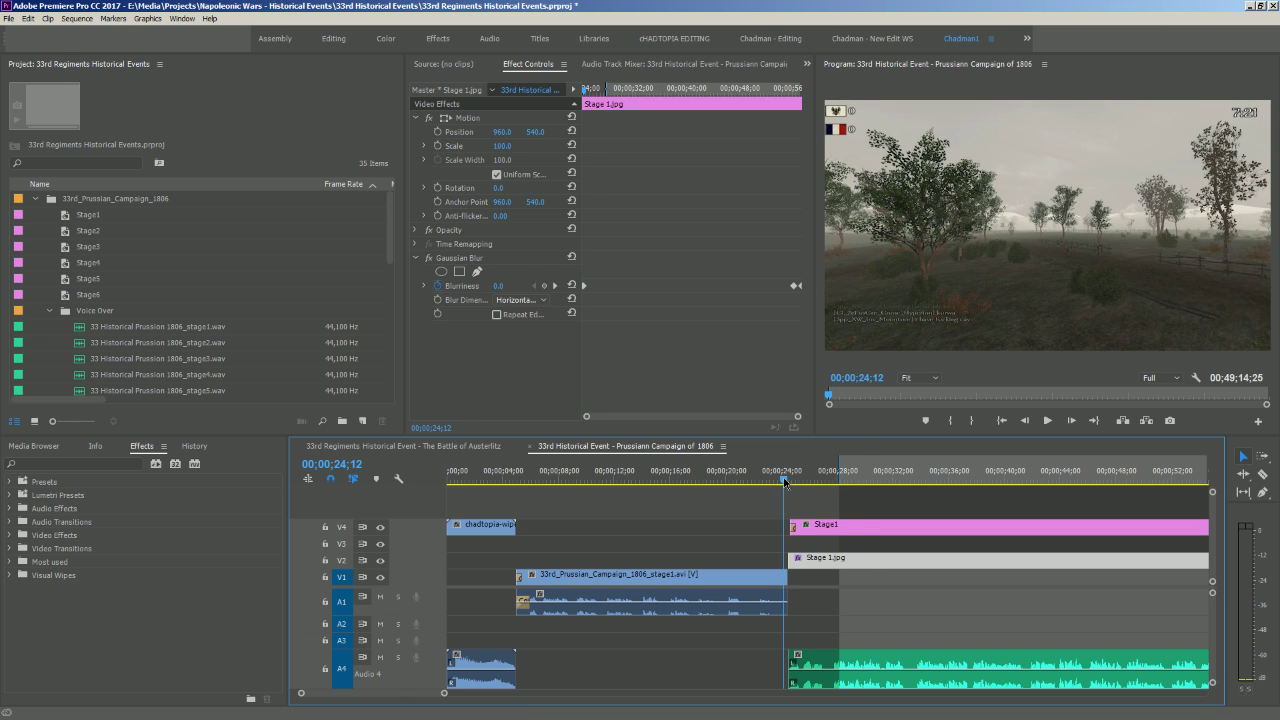
pyautogui.moveTo(784, 481); pyautogui.dragTo(784, 482)
pyautogui.click(798, 527)
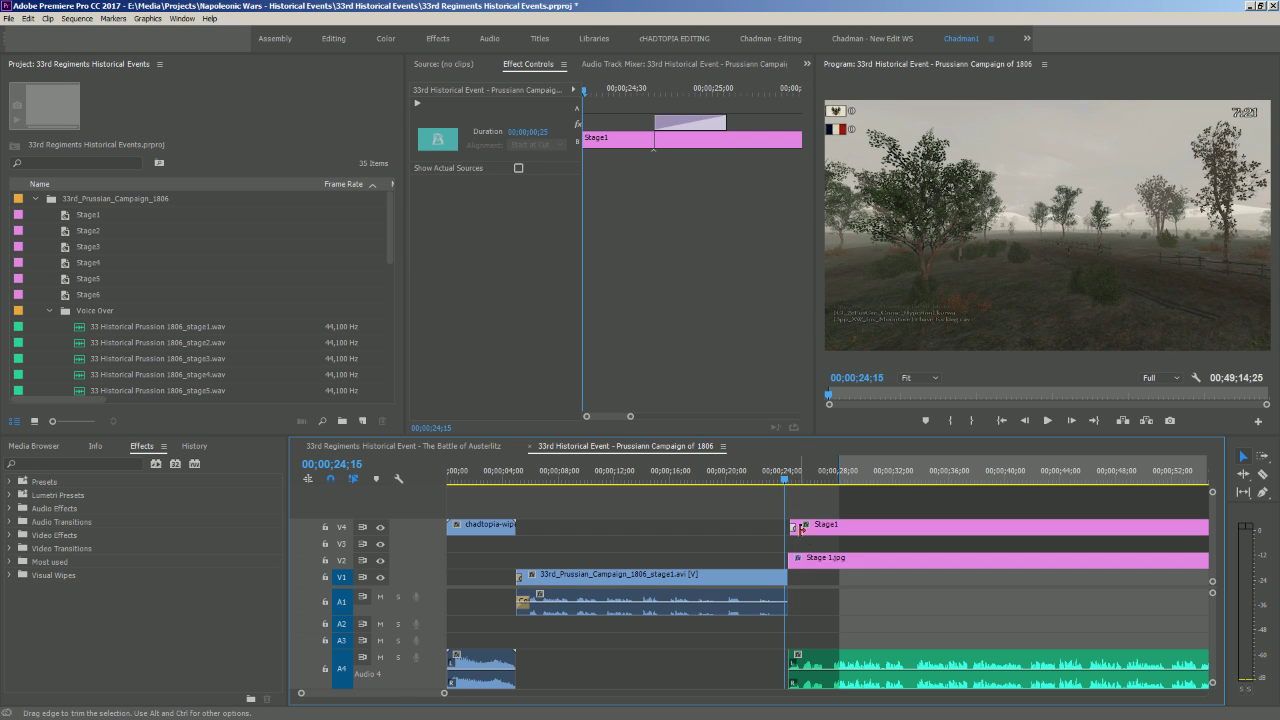
pyautogui.moveTo(785, 484); pyautogui.dragTo(794, 489)
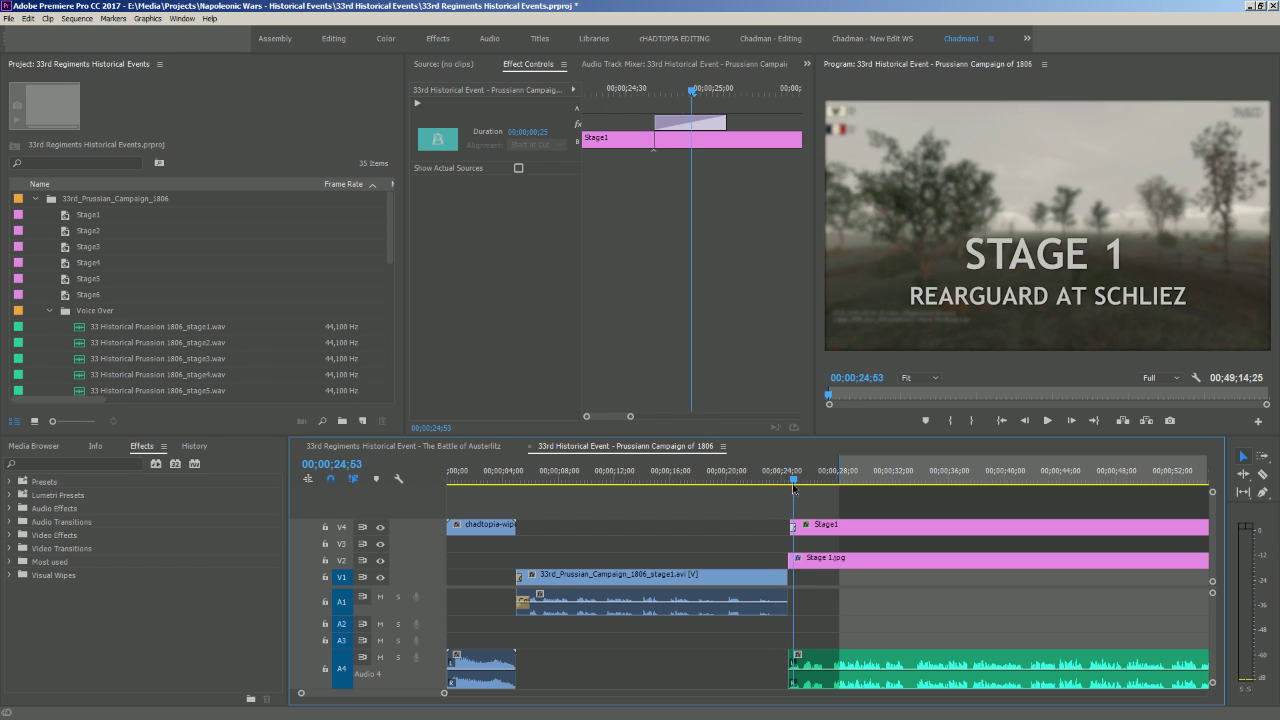
# Examine the opening Blurriness keyframes of Stage 1.jpg and locate Gaussian Blur among the Most used effects
pyautogui.click(824, 560)
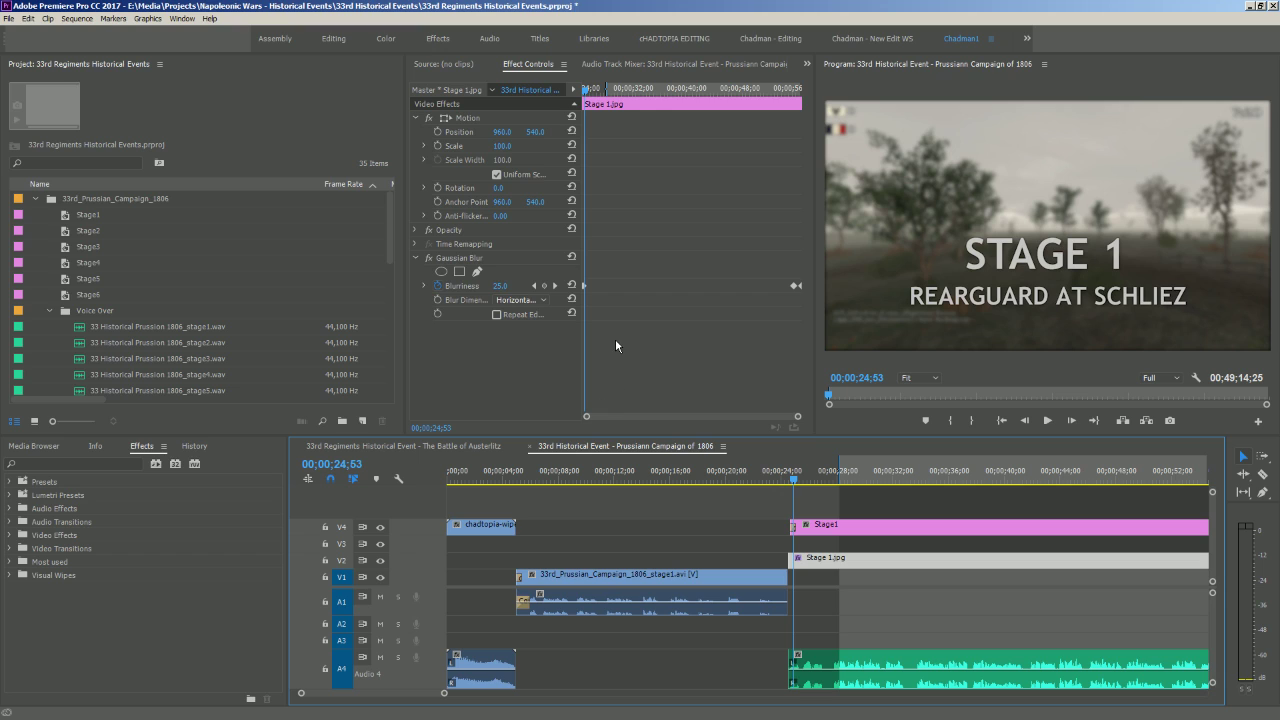
pyautogui.click(633, 372)
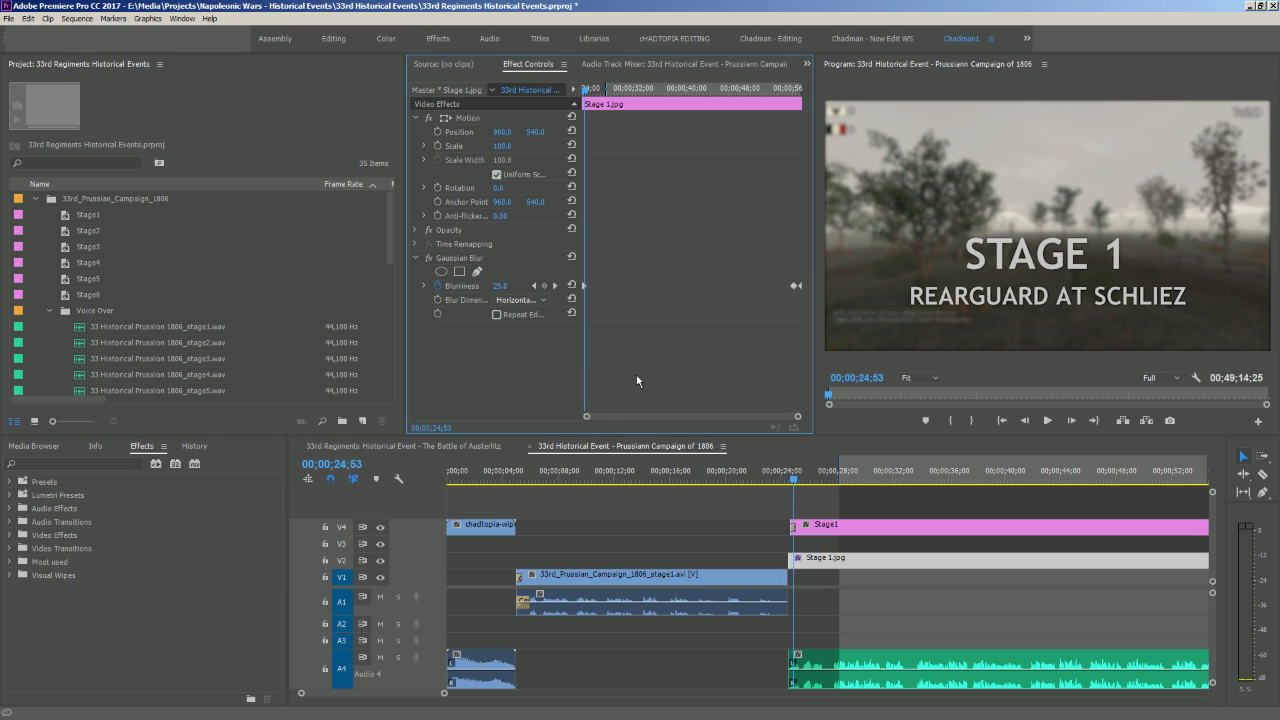
pyautogui.press('=')
pyautogui.press('=')
pyautogui.press('=')
pyautogui.press('=')
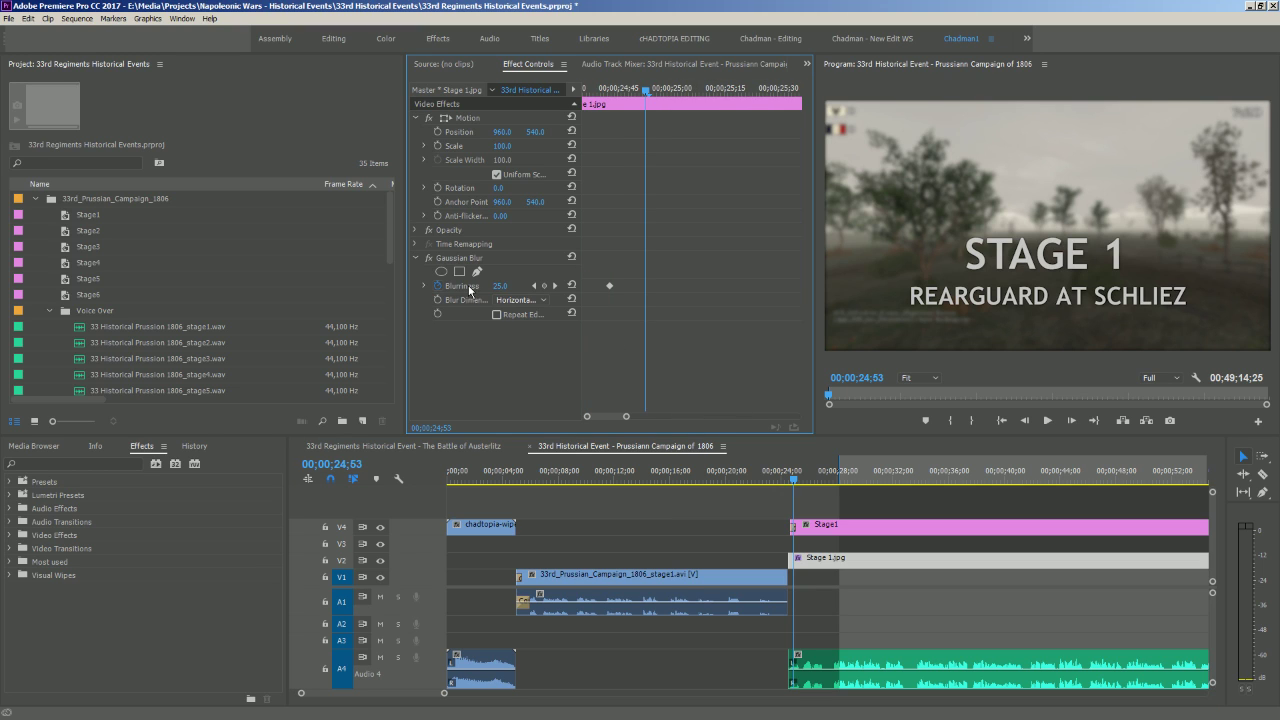
pyautogui.click(11, 562)
pyautogui.click(59, 657)
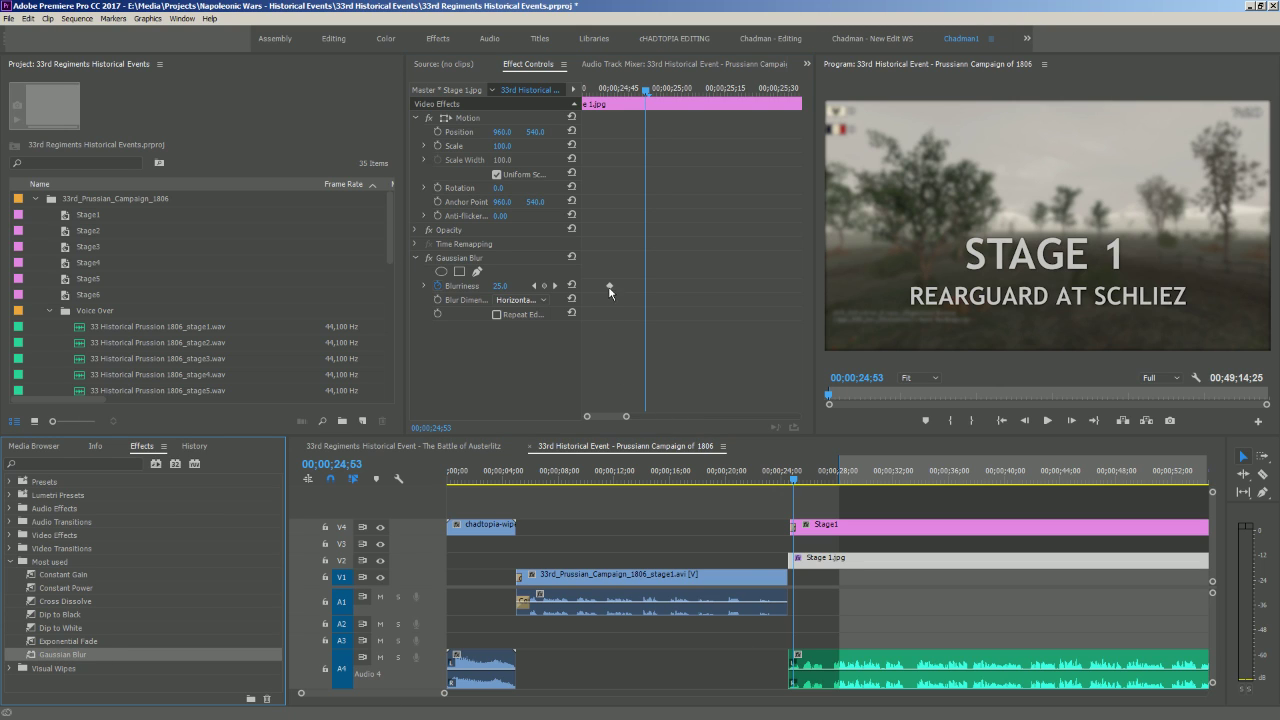
# Scrub between the first two Blurriness keyframes of Stage 1.jpg to preview how the blur builds up
pyautogui.moveTo(602, 414); pyautogui.dragTo(598, 418)
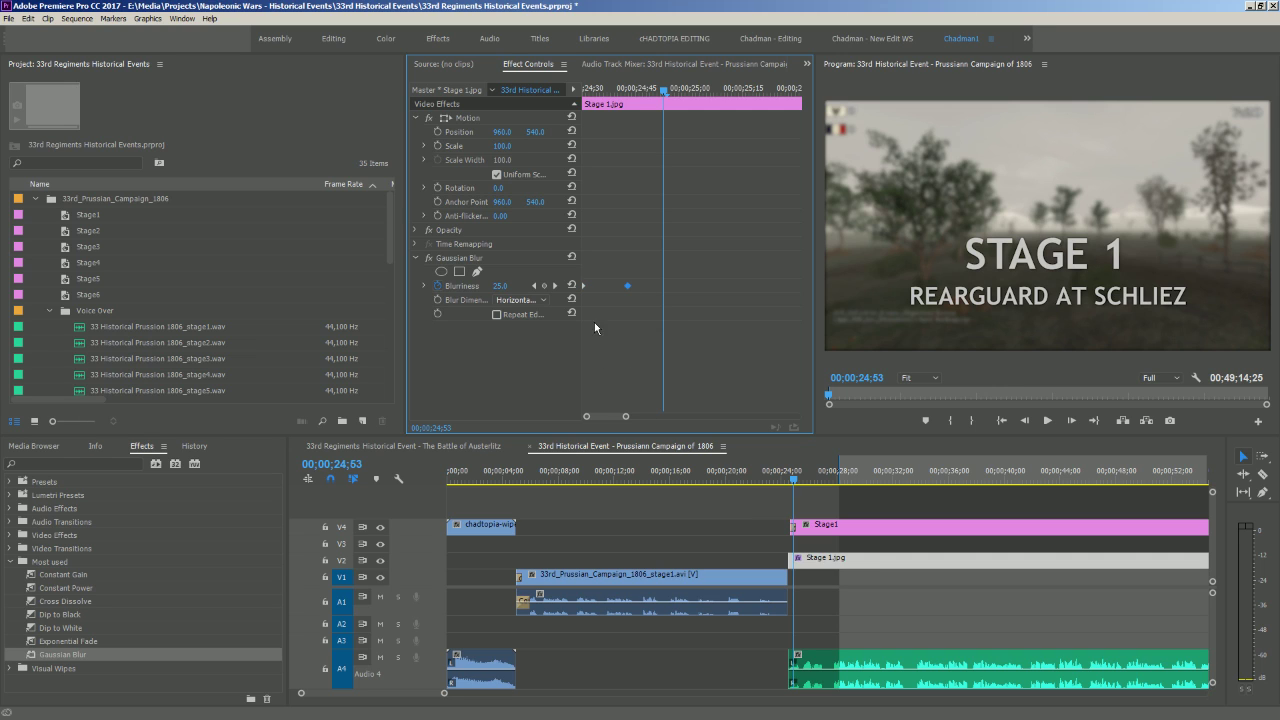
pyautogui.moveTo(668, 95); pyautogui.dragTo(585, 114)
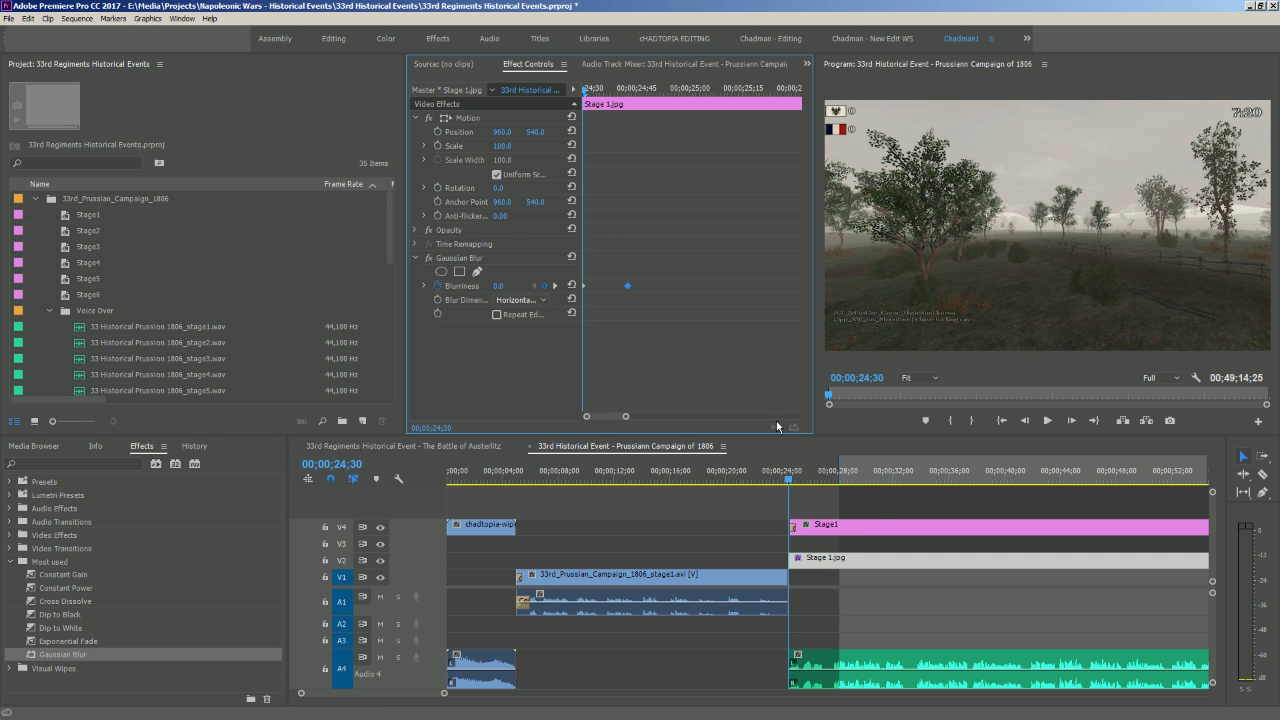
pyautogui.moveTo(585, 93); pyautogui.dragTo(656, 102)
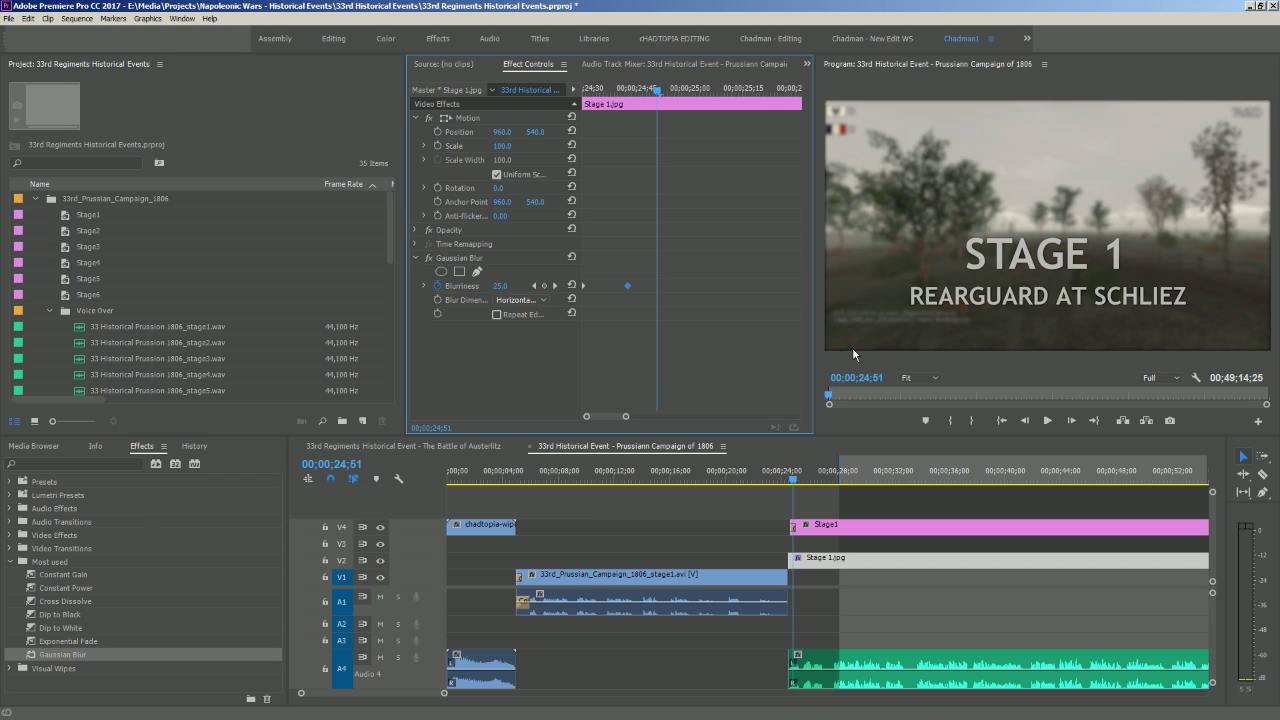
pyautogui.press('-')
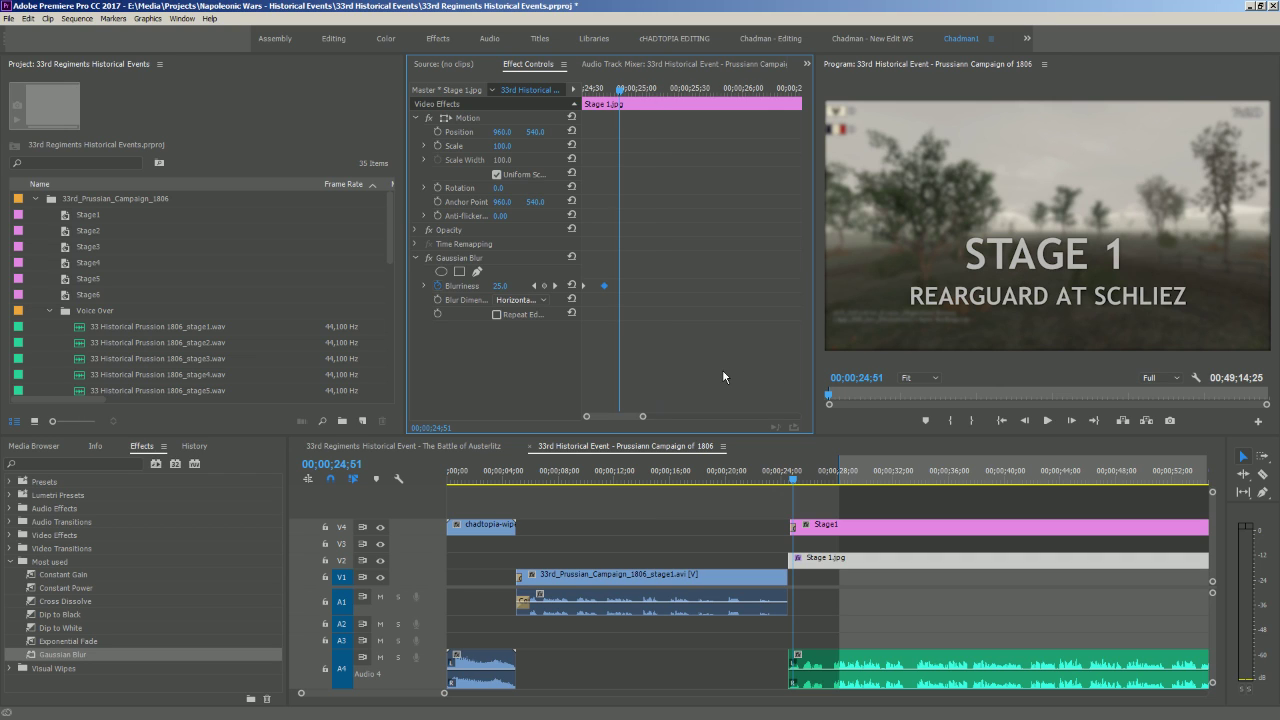
# Play the end of the Stage 1 title card into the stage 1 gameplay footage
pyautogui.click(875, 599)
pyautogui.press('-')
pyautogui.press('-')
pyautogui.press('-')
pyautogui.press('-')
pyautogui.press('-')
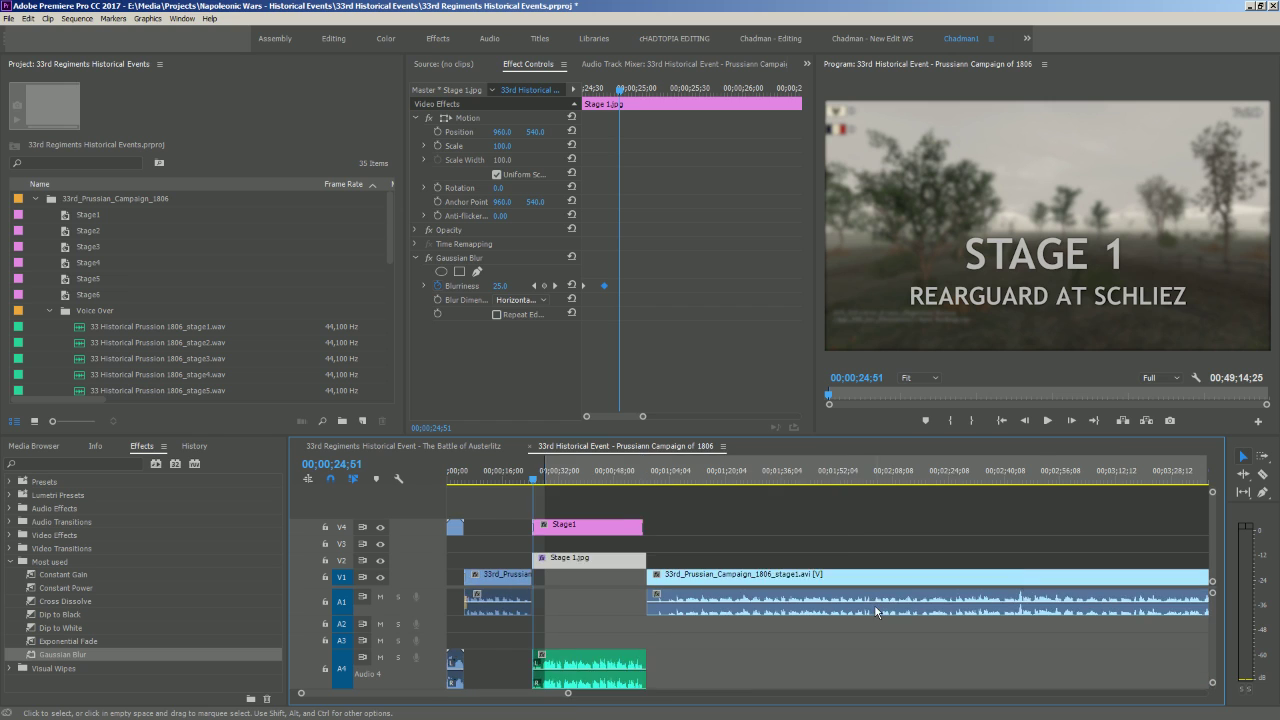
pyautogui.press('=')
pyautogui.press('=')
pyautogui.press('=')
pyautogui.click(612, 474)
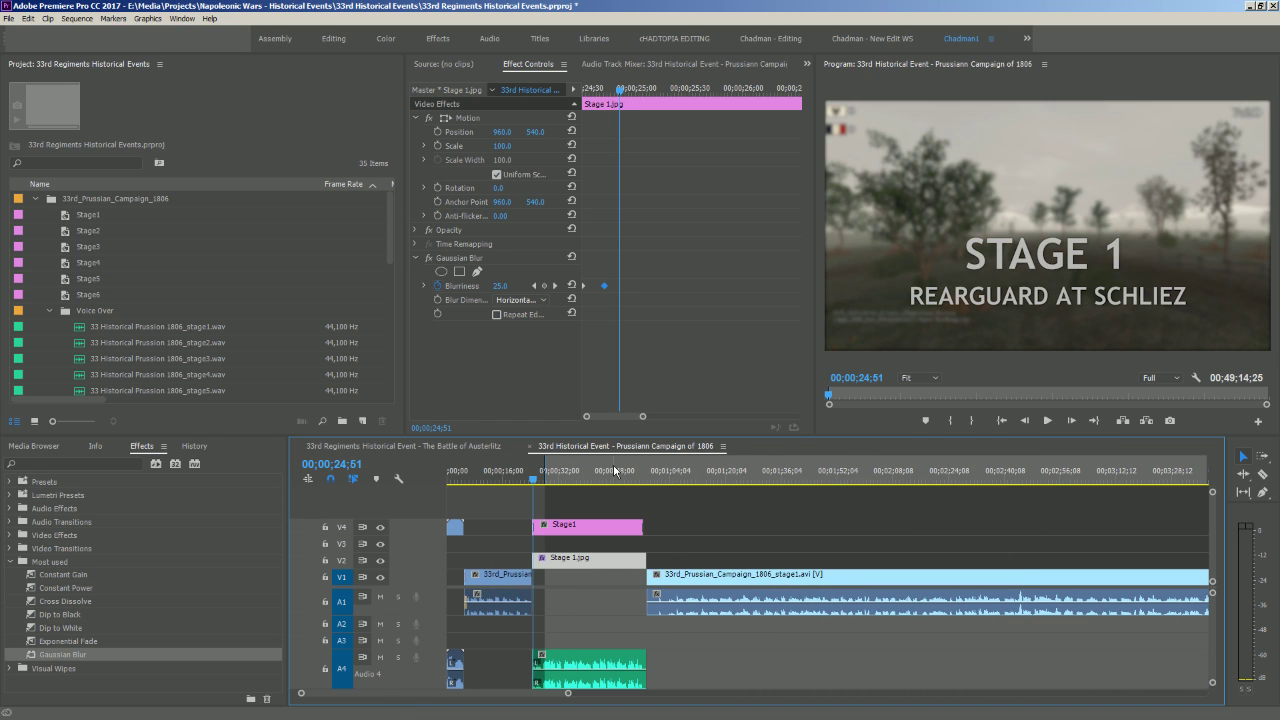
pyautogui.press('space')
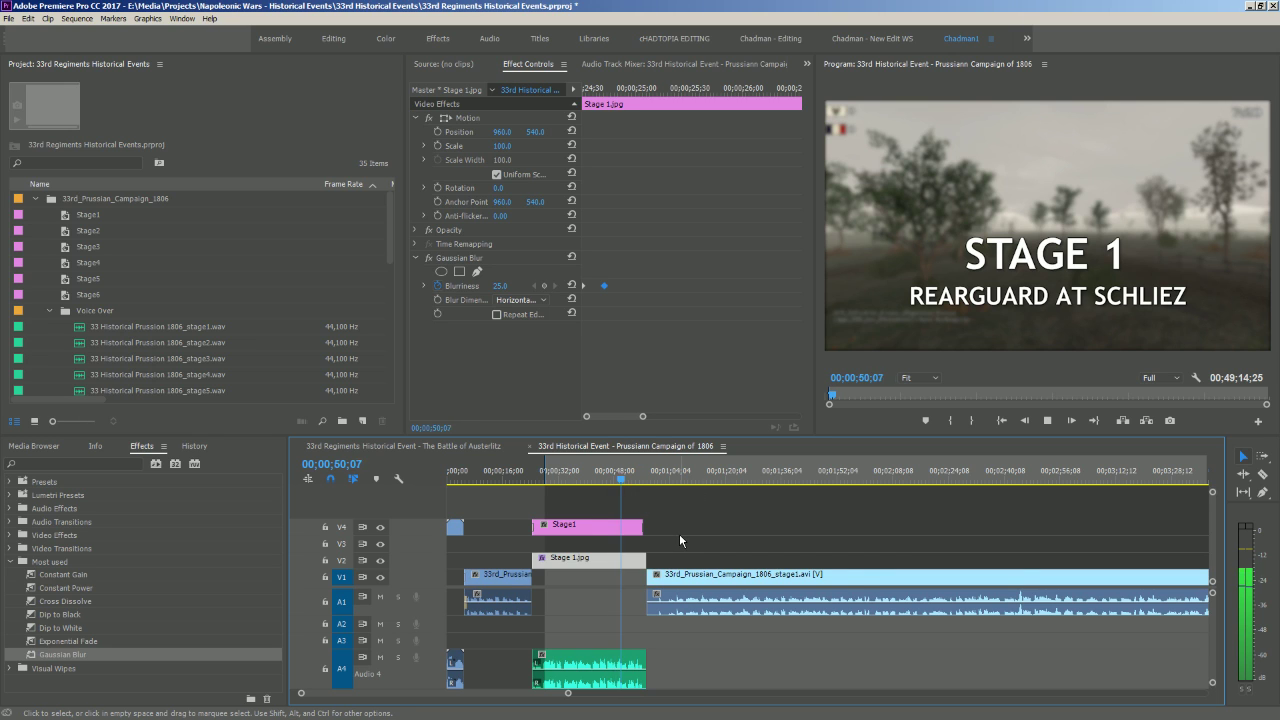
pyautogui.press('=')
pyautogui.press('=')
pyautogui.press('=')
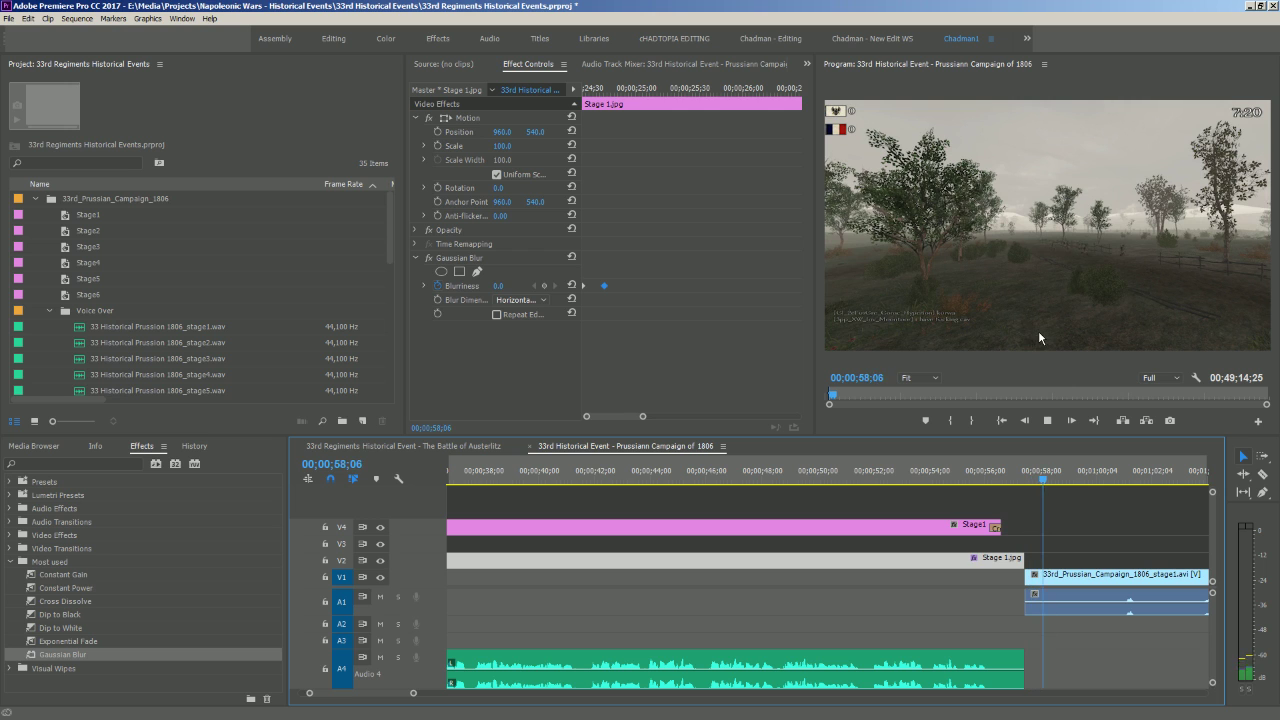
# Review the end of the stage 3 footage, the Stage 4 title card and the start of the stage 4 gameplay
pyautogui.press('-')
pyautogui.press('-')
pyautogui.press('-')
pyautogui.press('-')
pyautogui.press('-')
pyautogui.press('-')
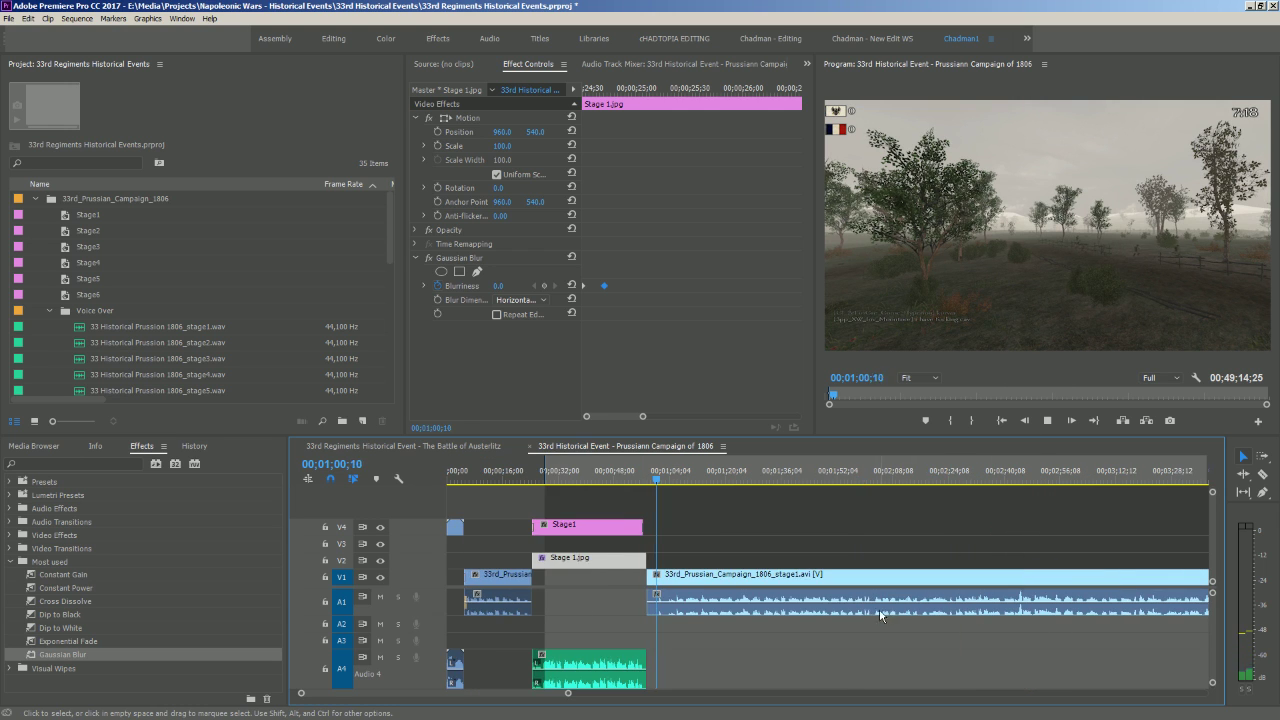
pyautogui.press('-')
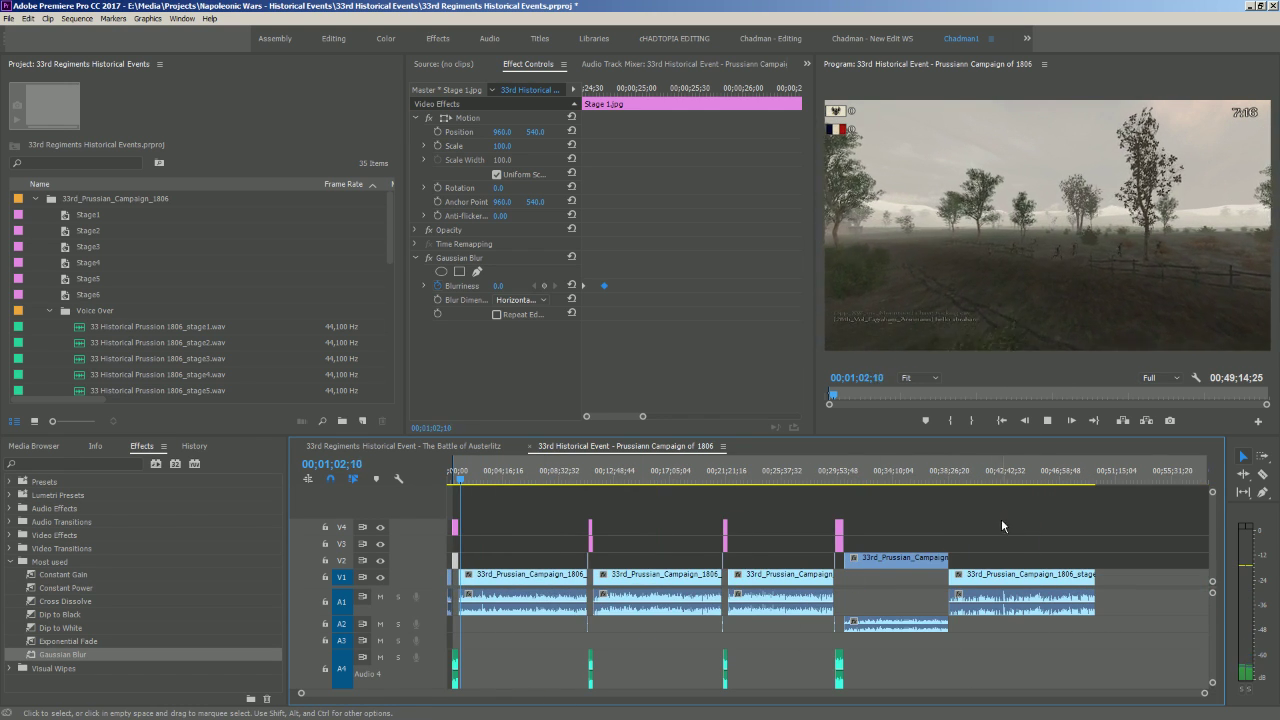
pyautogui.moveTo(962, 484); pyautogui.dragTo(835, 490)
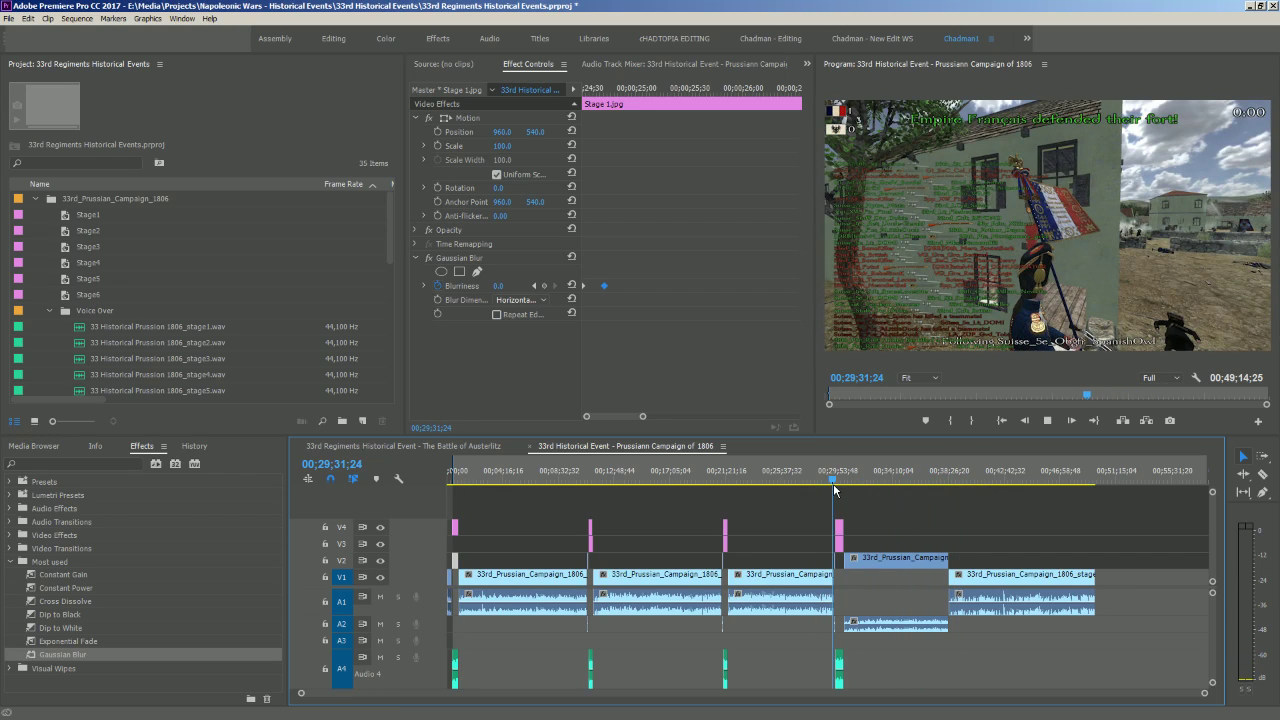
pyautogui.press('=')
pyautogui.press('=')
pyautogui.press('=')
pyautogui.press('=')
pyautogui.press('=')
pyautogui.press('=')
pyautogui.press('space')
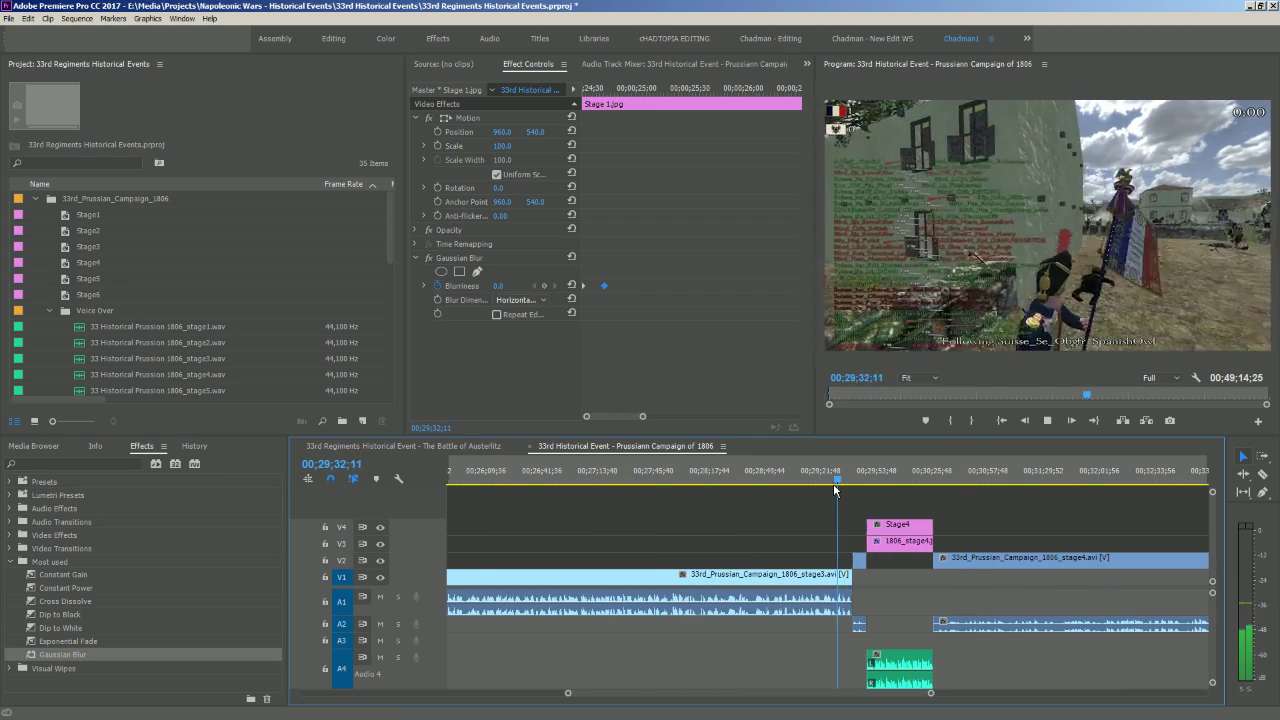
pyautogui.moveTo(846, 467); pyautogui.dragTo(864, 484)
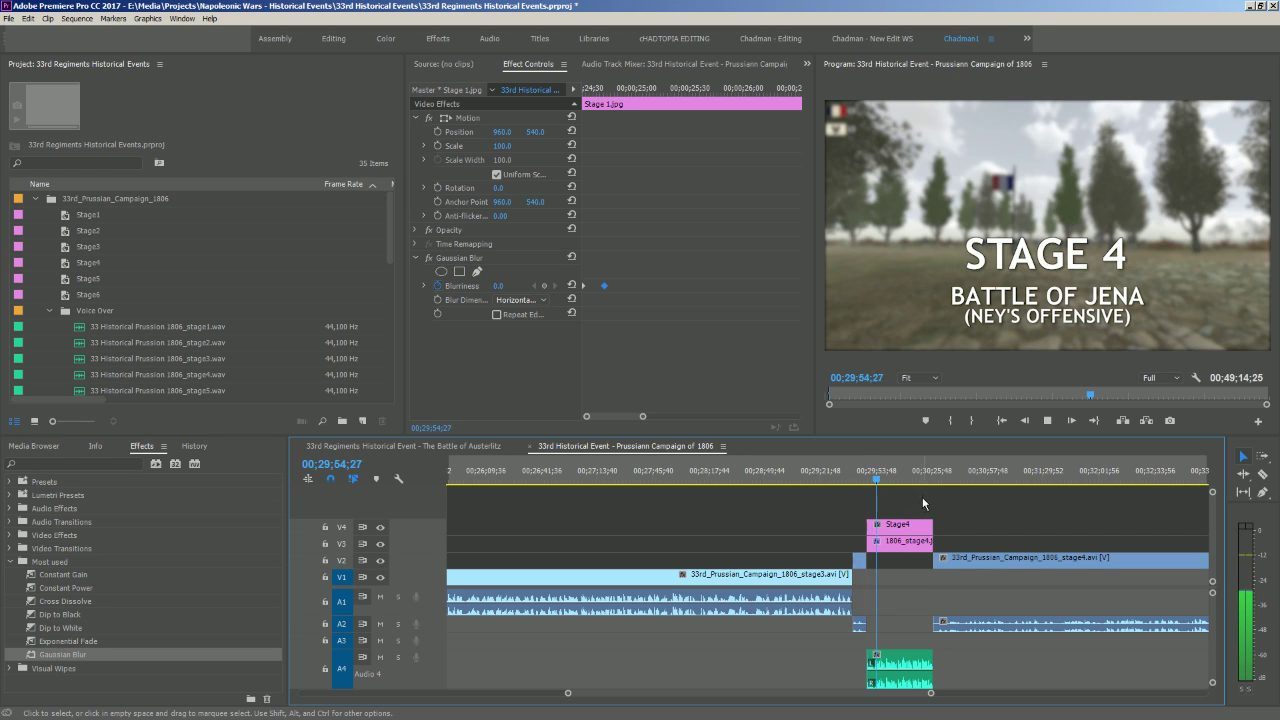
pyautogui.press('space')
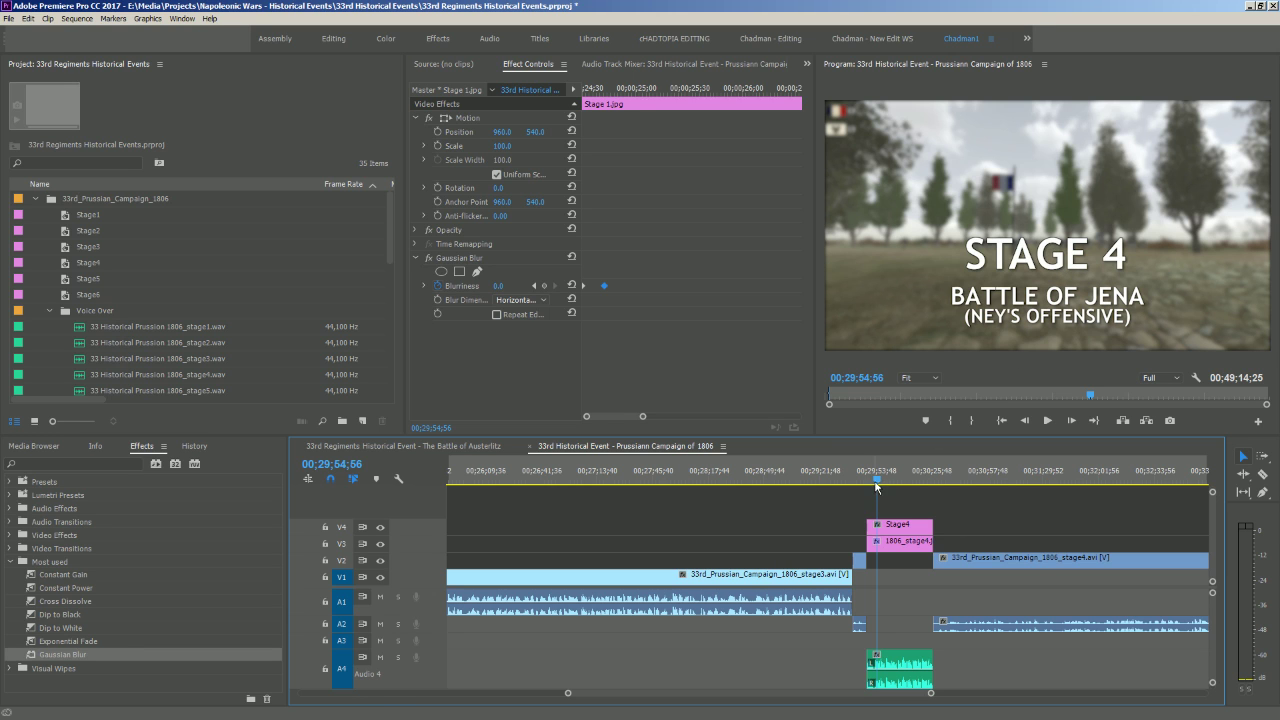
pyautogui.moveTo(877, 481); pyautogui.dragTo(966, 478)
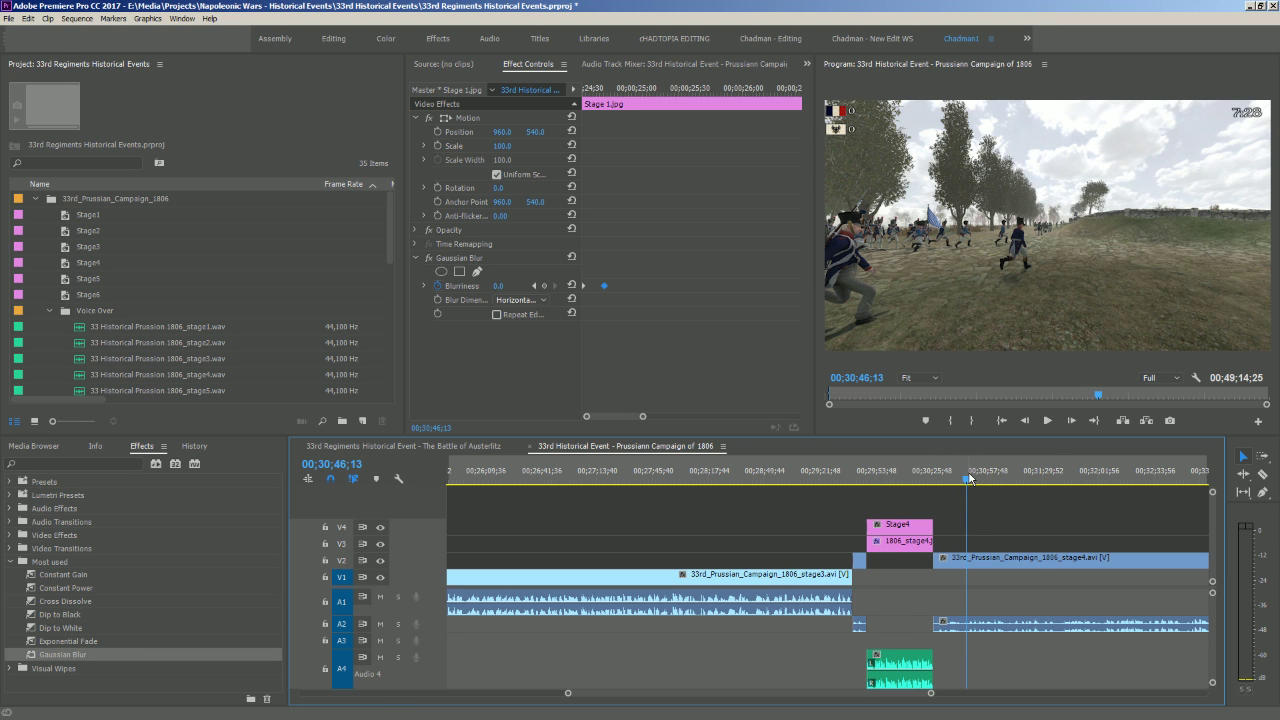
# Locate the cut from the stage 4 footage to the stage 5 footage and play the start of stage 5
pyautogui.press('\\')
pyautogui.moveTo(946, 479); pyautogui.dragTo(955, 478)
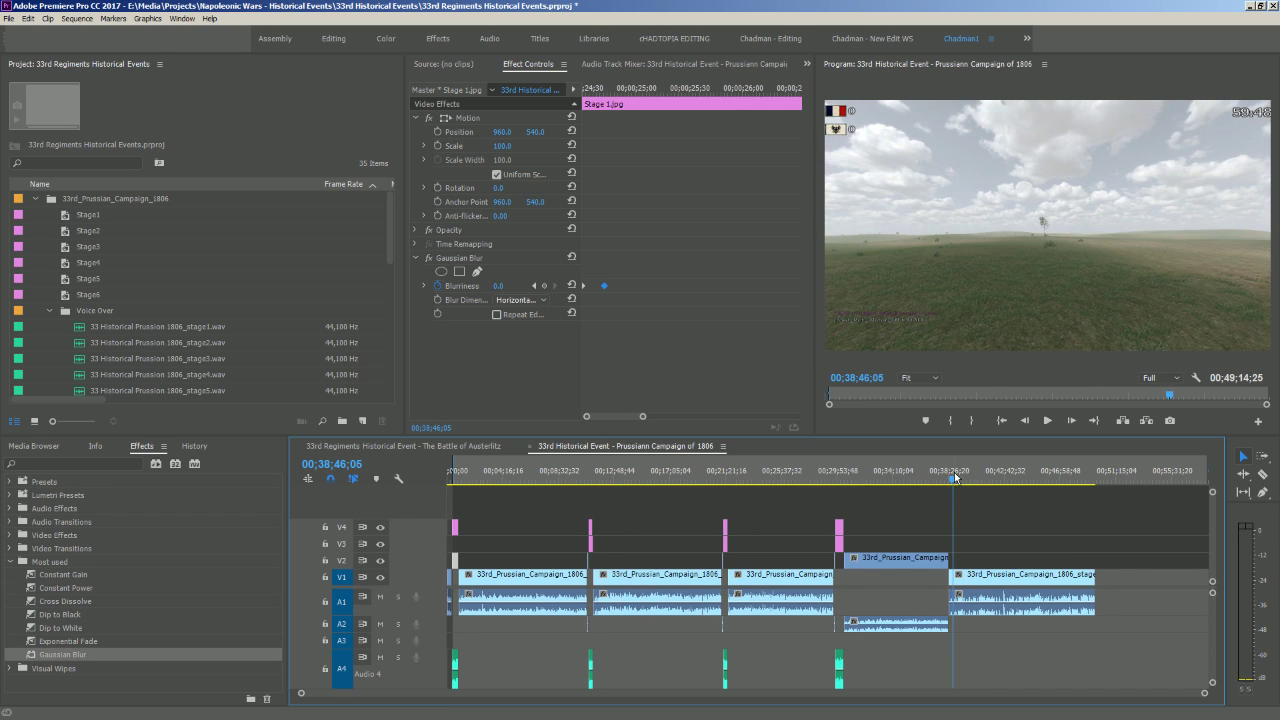
pyautogui.press('\\')
pyautogui.press('=')
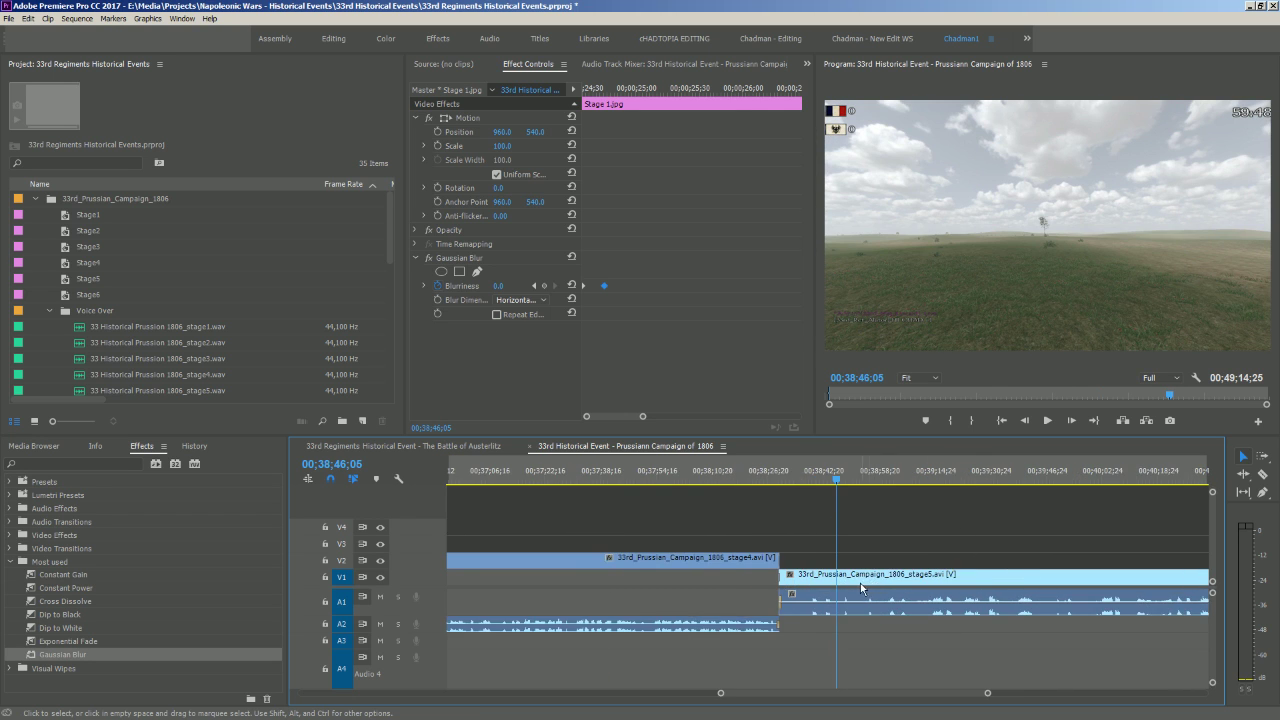
pyautogui.press('=')
pyautogui.moveTo(785, 481); pyautogui.dragTo(721, 481)
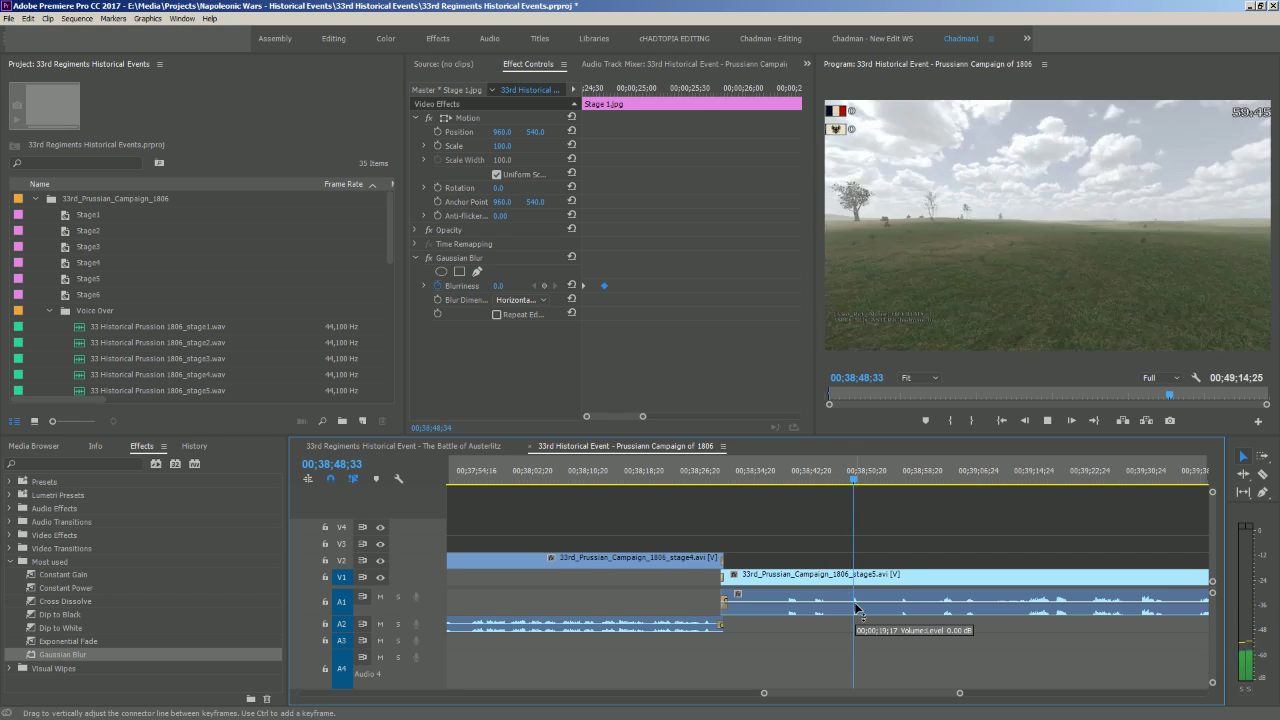
# Trim the start of the stage 5 footage to 00;38;36;17 and move the clip back against the end of the stage 4 footage
pyautogui.moveTo(860, 481); pyautogui.dragTo(774, 485)
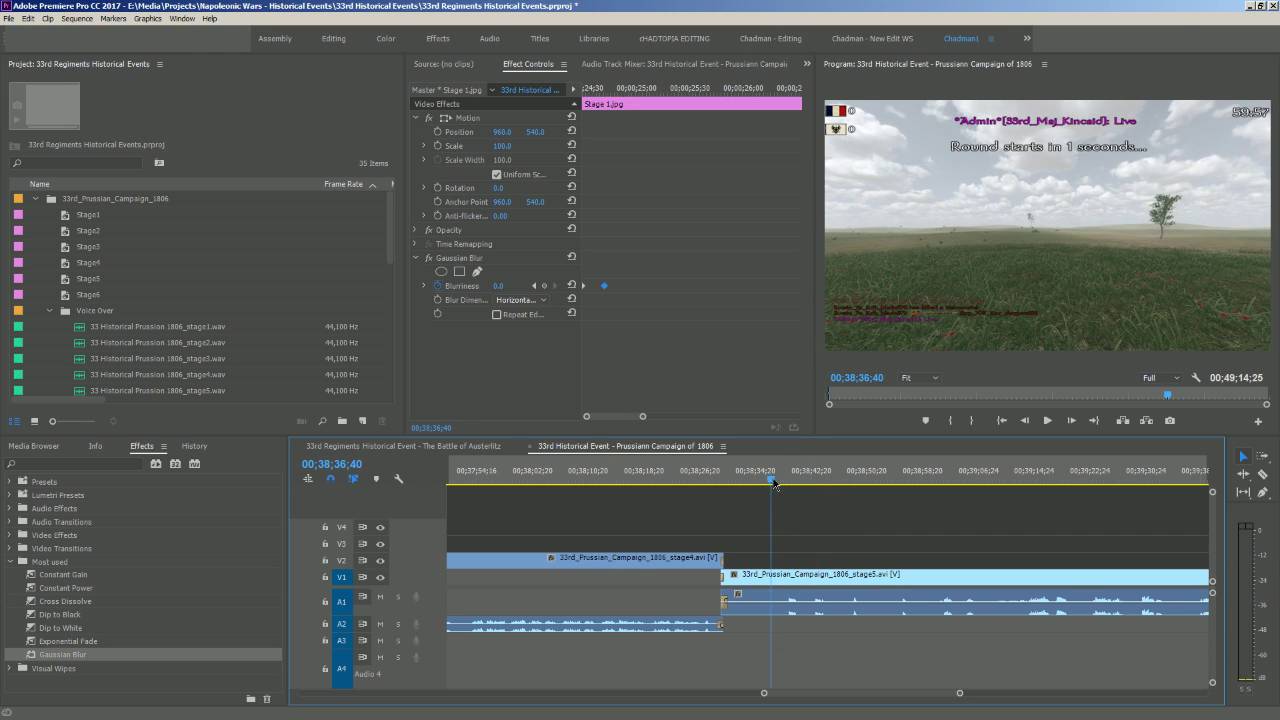
pyautogui.click(718, 578)
pyautogui.moveTo(760, 578); pyautogui.dragTo(805, 582)
pyautogui.click(751, 582)
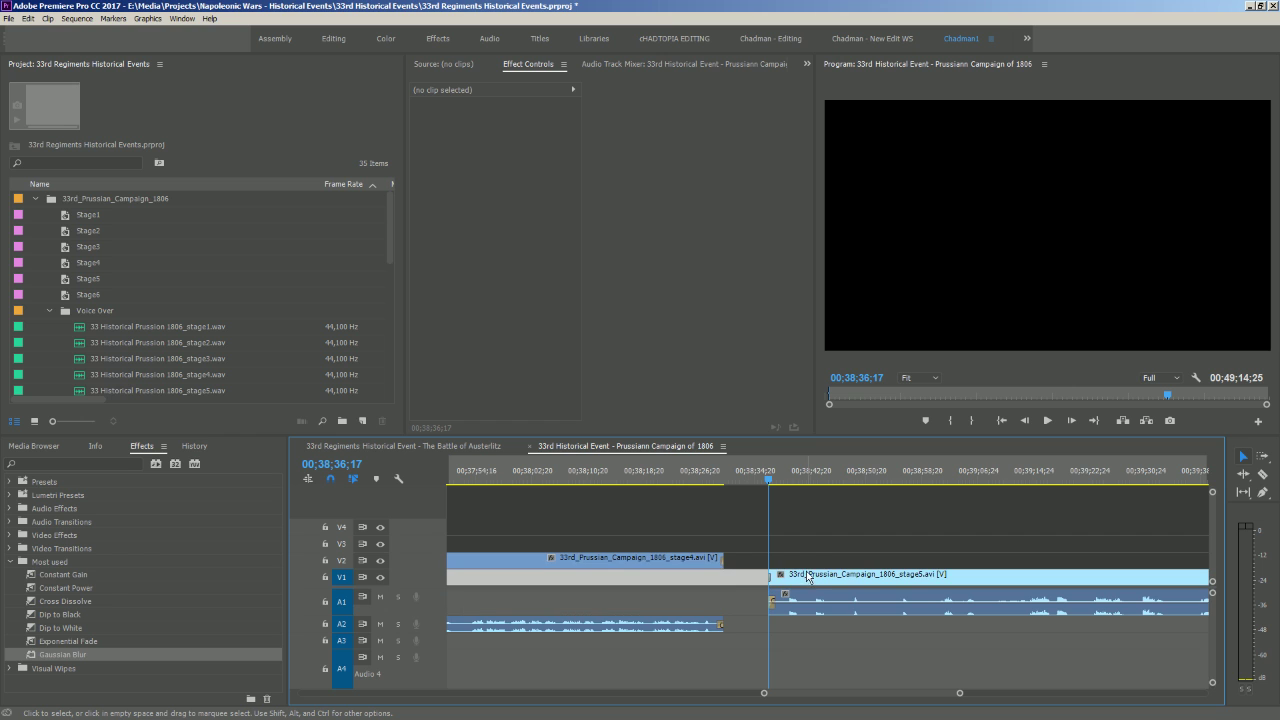
pyautogui.moveTo(812, 578); pyautogui.dragTo(773, 574)
# Play across the cut from stage 4 to stage 5 and stop at 00;38;39;22 in the stage 5 footage
pyautogui.click(716, 481)
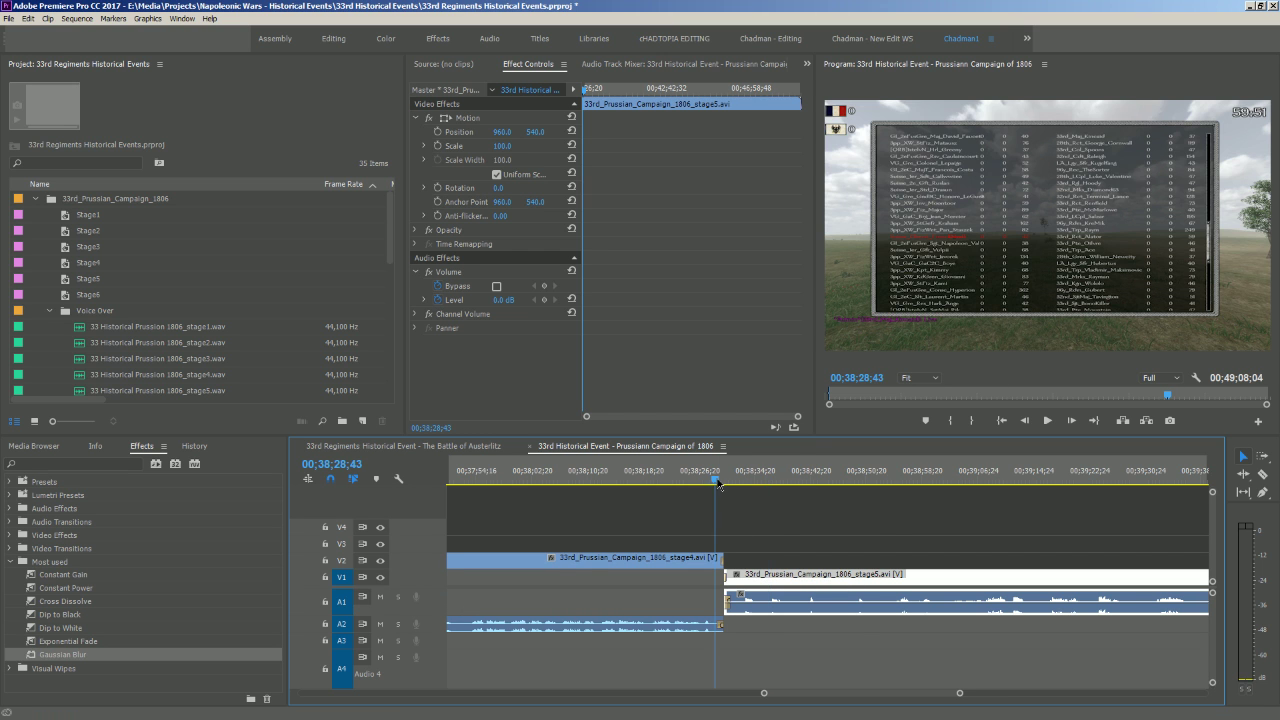
pyautogui.press('space')
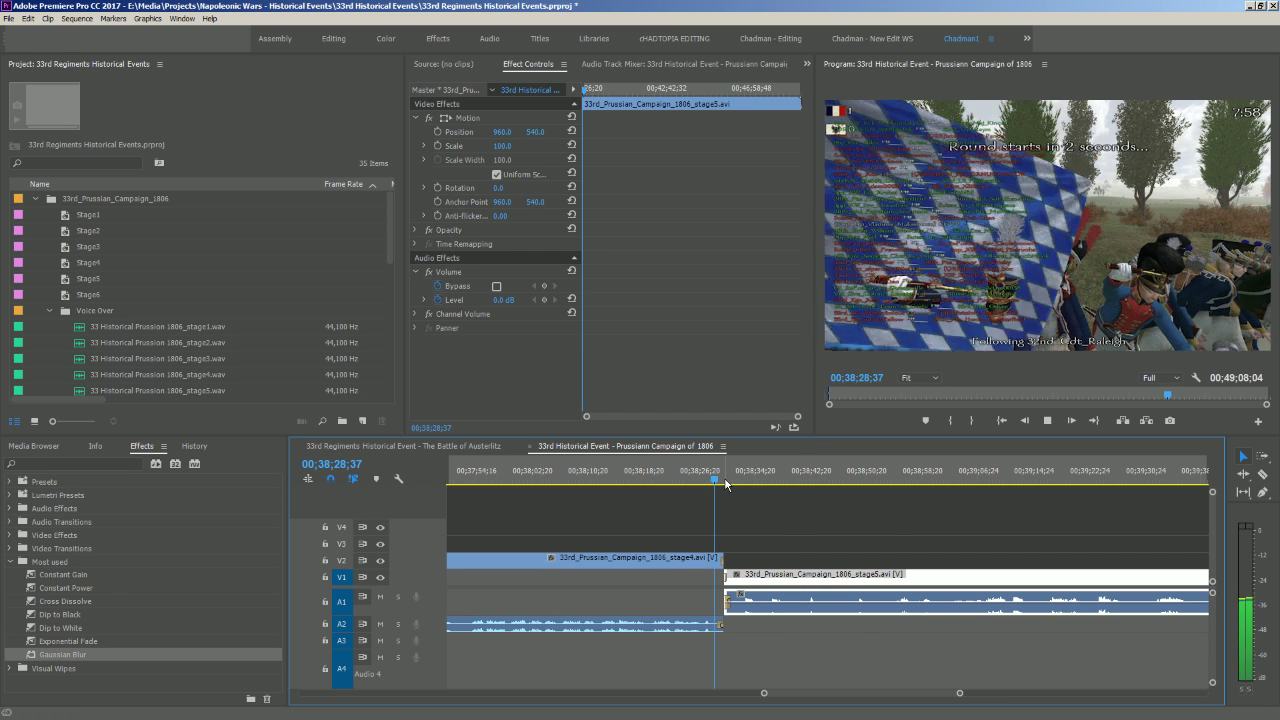
pyautogui.press('=')
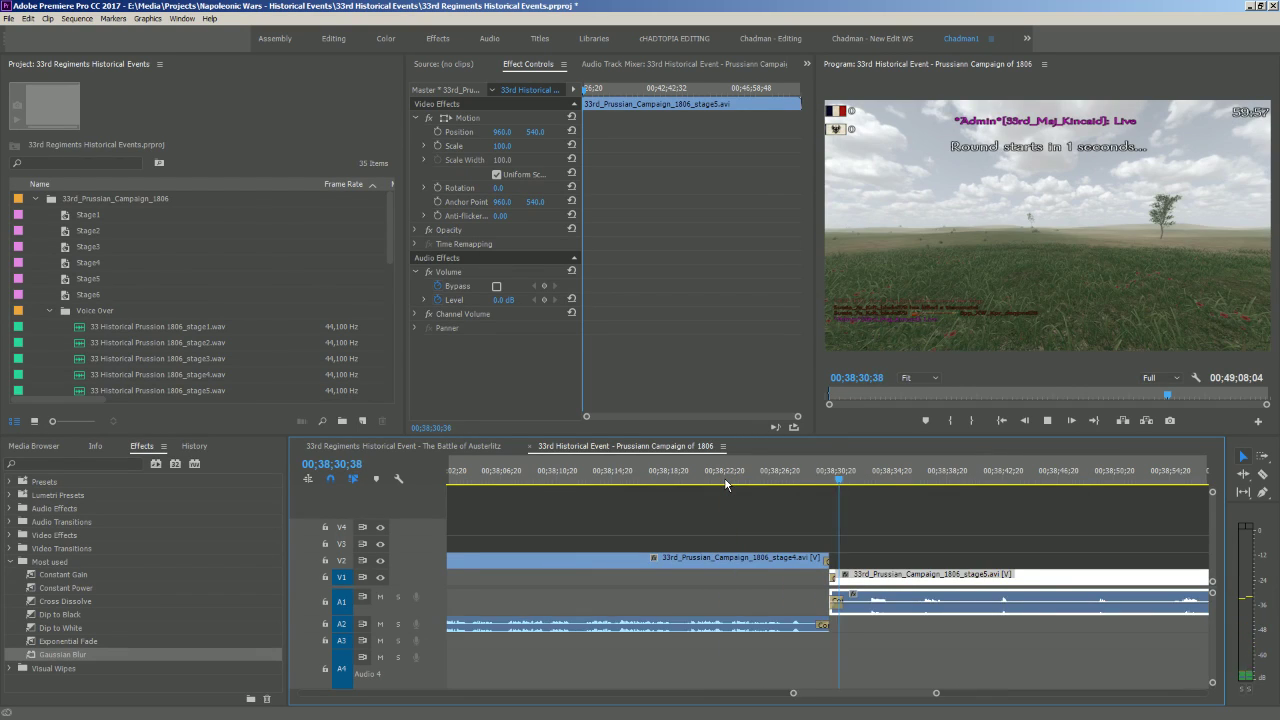
pyautogui.press('=')
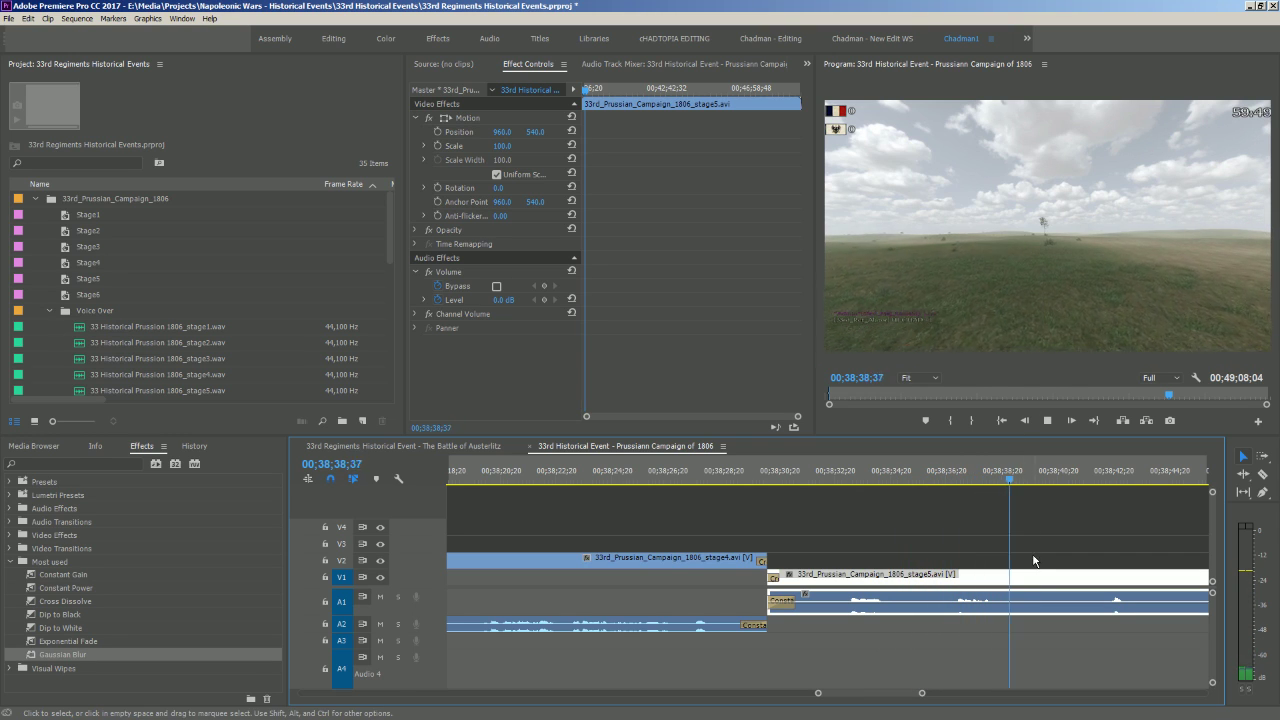
pyautogui.press('space')
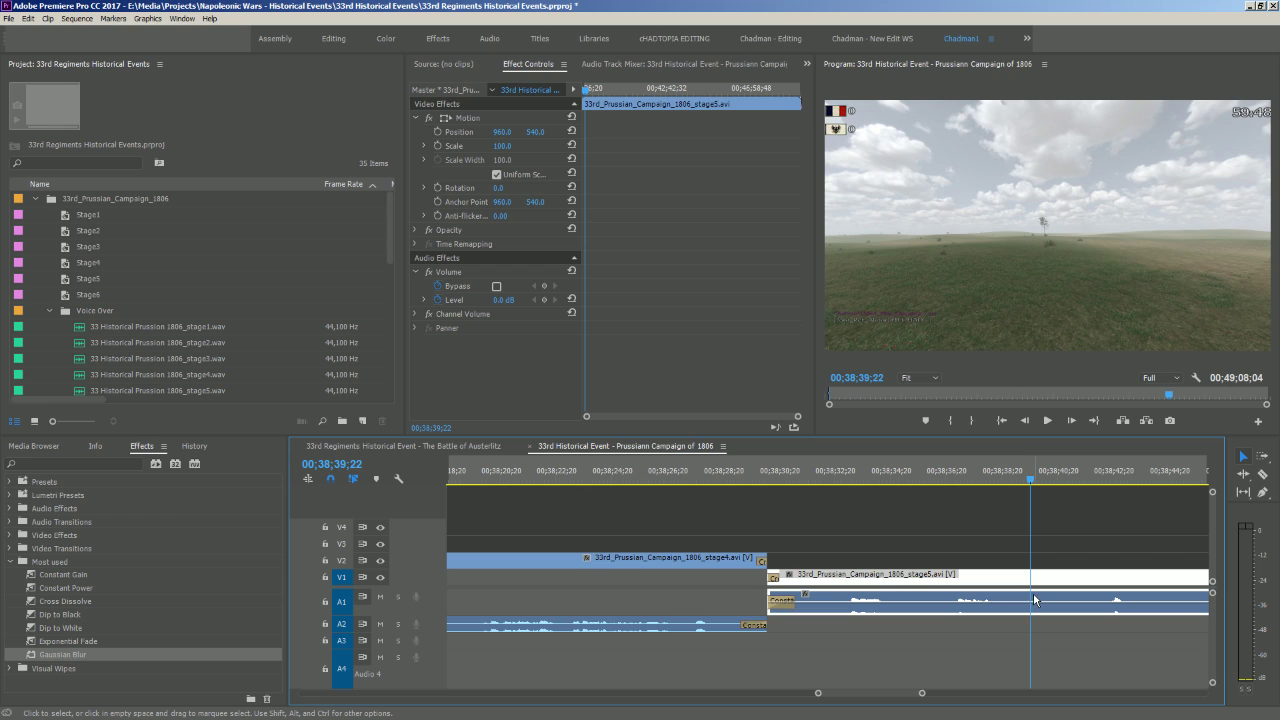
# Export the current frame as a JPEG named 1806_stage5 and import it into the project
pyautogui.click(1170, 421)
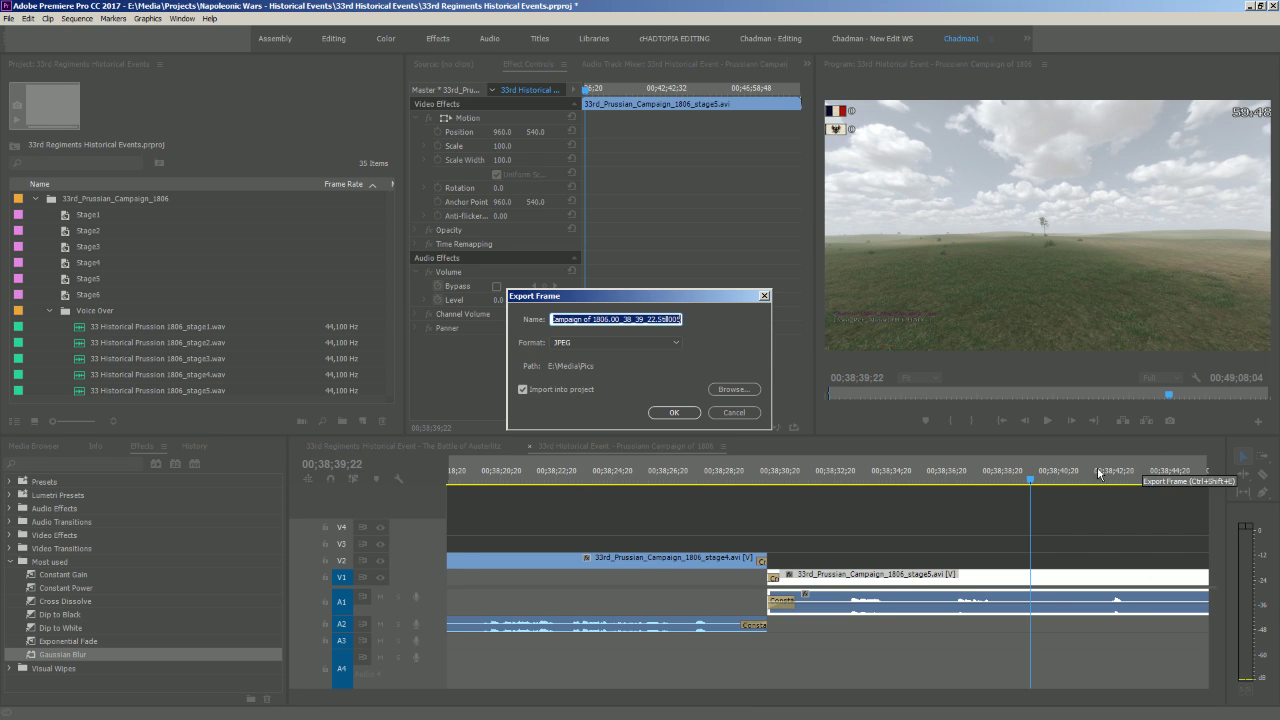
pyautogui.click(522, 390)
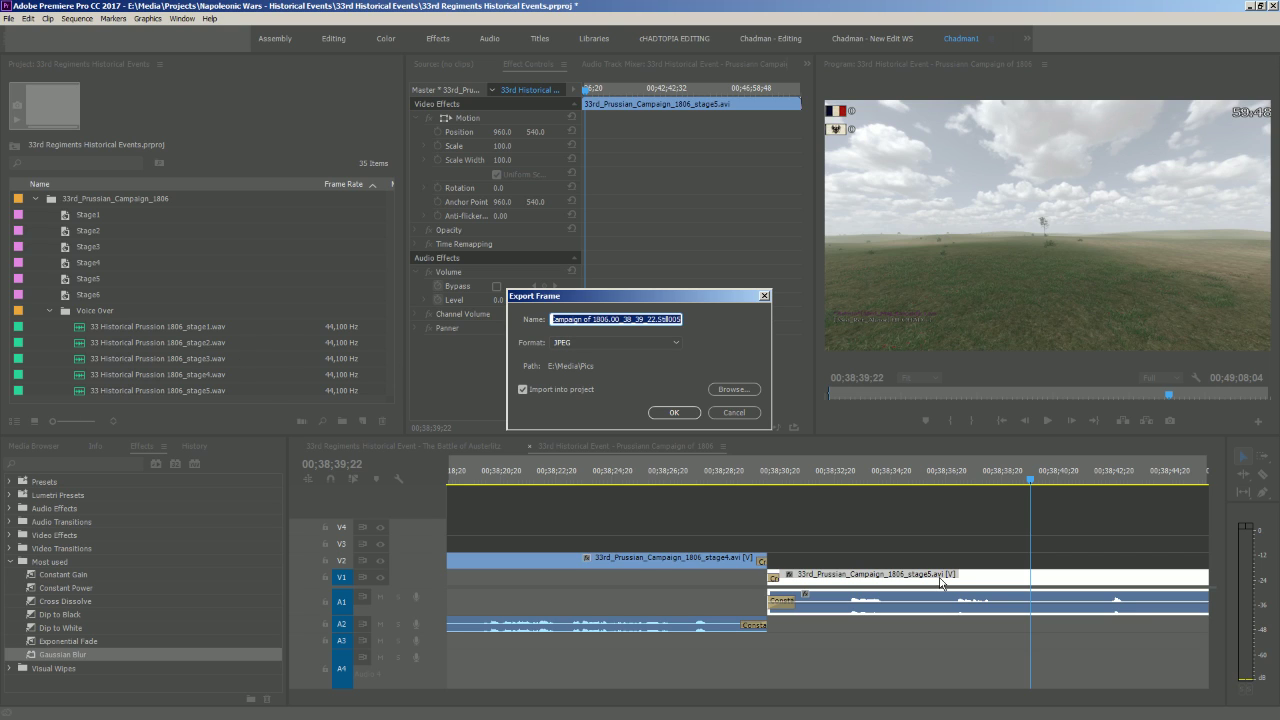
pyautogui.write('1')
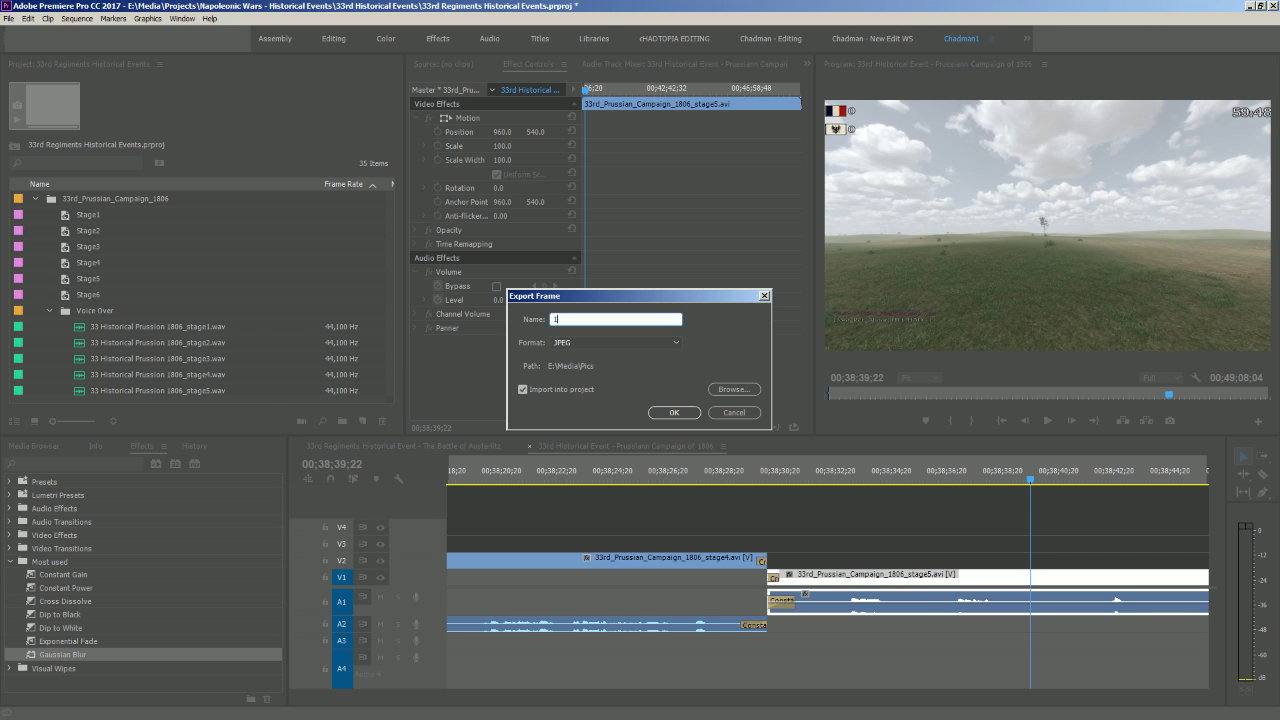
pyautogui.write('806_stage5')
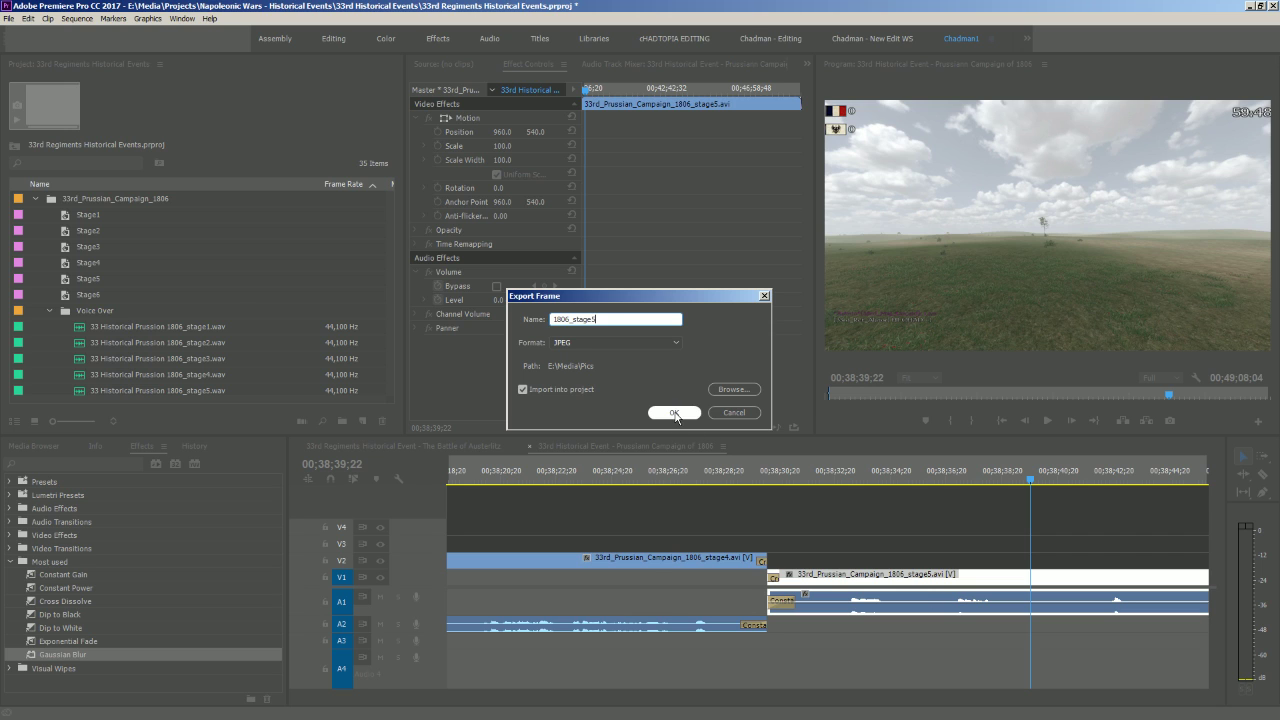
pyautogui.click(674, 413)
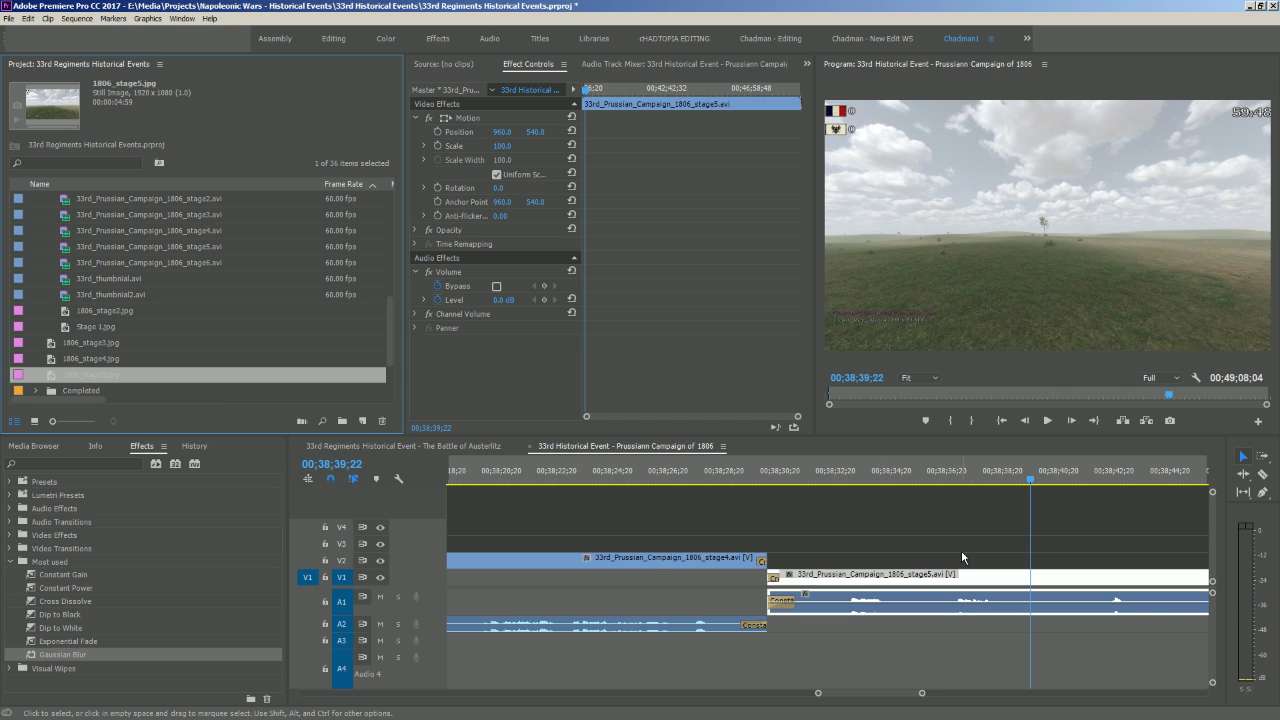
# Split the stage 5 clip at 00;38;39;22 and move its remainder about 3.6 seconds later to leave a gap
pyautogui.press('c')
pyautogui.click(1036, 576)
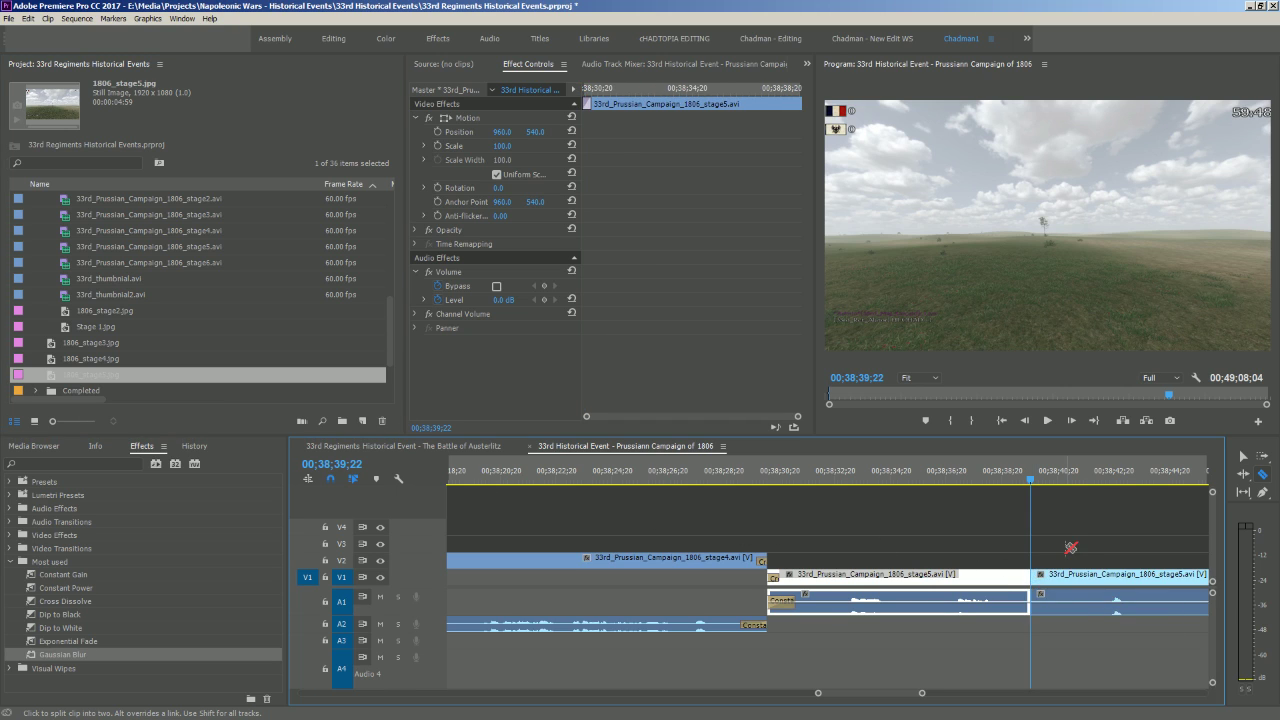
pyautogui.press('v')
pyautogui.moveTo(1071, 578); pyautogui.dragTo(1172, 578)
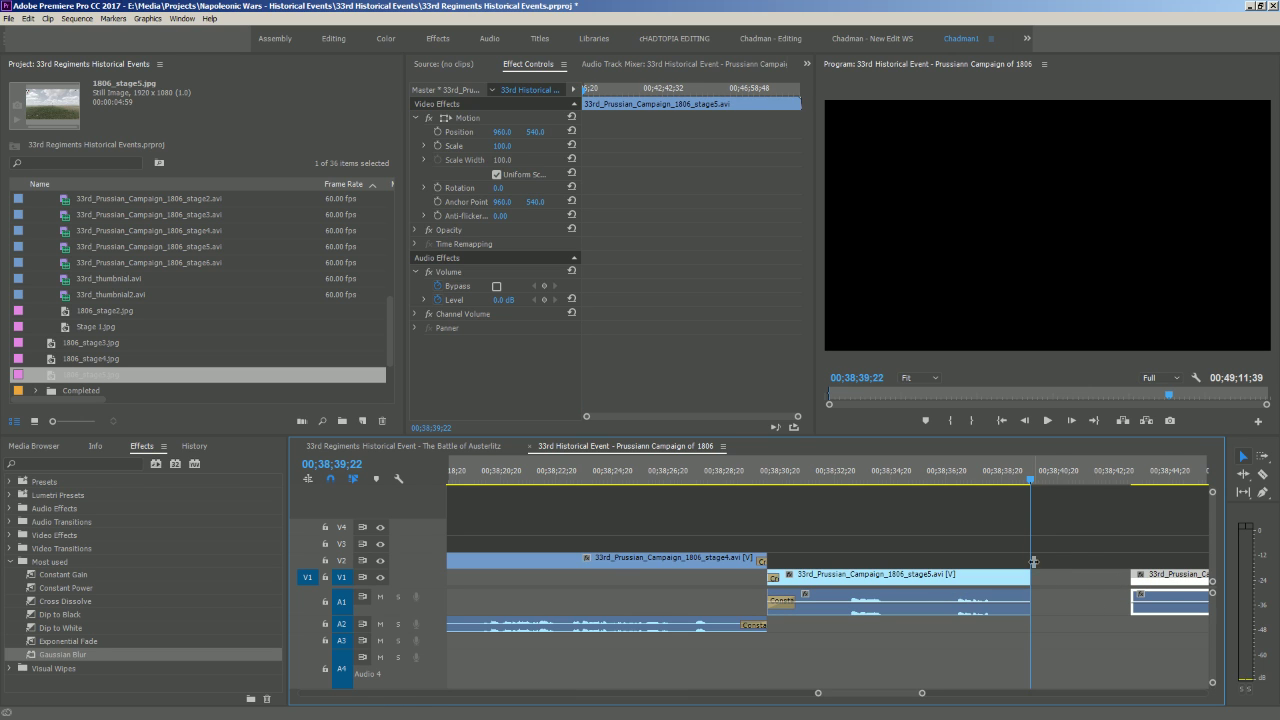
# Place the 1806_stage5.jpg still on track V3, starting where the first stage 5 segment ends
pyautogui.moveTo(1033, 482)
pyautogui.mouseDown()
pyautogui.moveTo(1003, 481)
pyautogui.moveTo(1036, 481)
pyautogui.moveTo(1016, 481)
pyautogui.mouseUp()
pyautogui.click(165, 300)
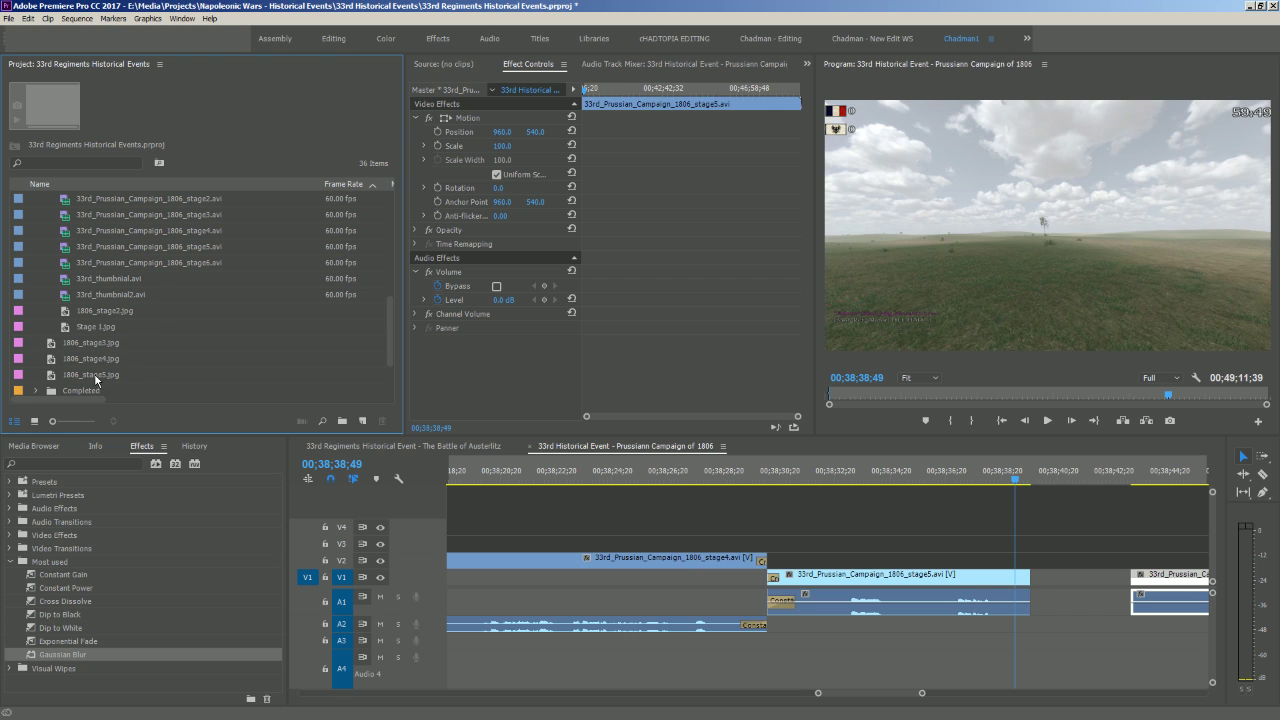
pyautogui.moveTo(96, 376); pyautogui.dragTo(1036, 558)
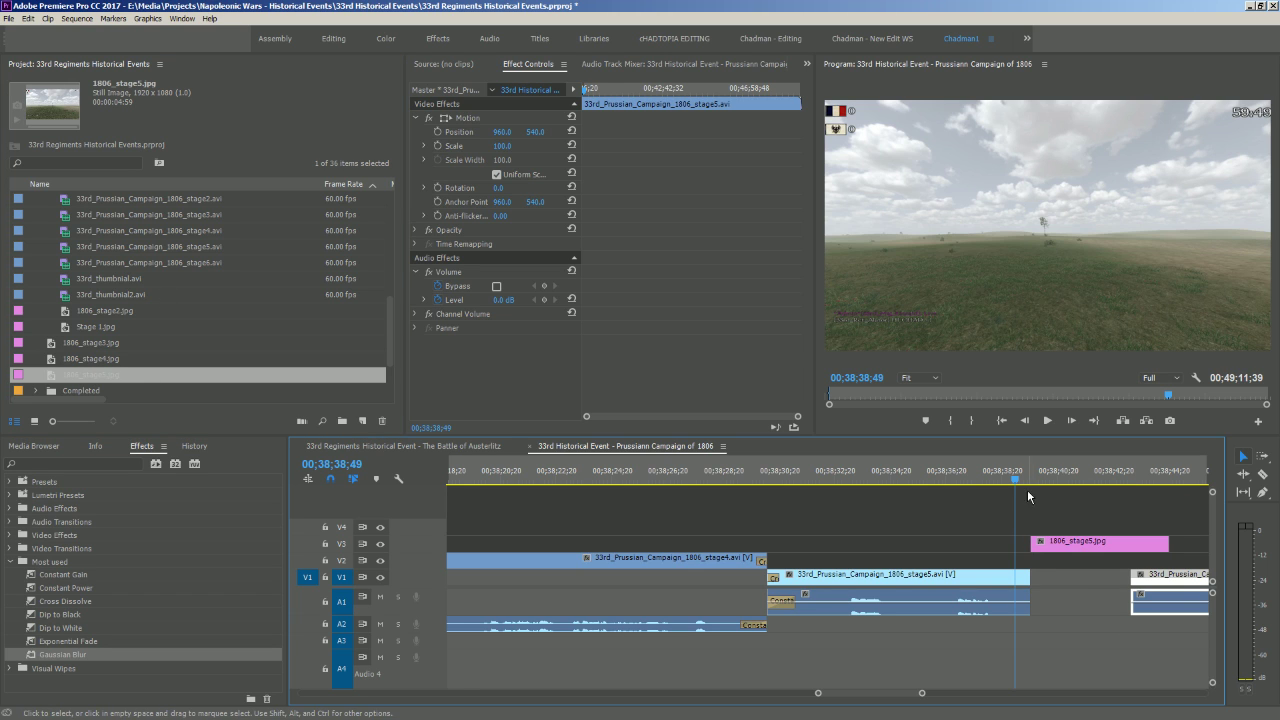
# Play the change from the stage 5 footage to the 1806_stage5.jpg still and check that it looks seamless
pyautogui.press('space')
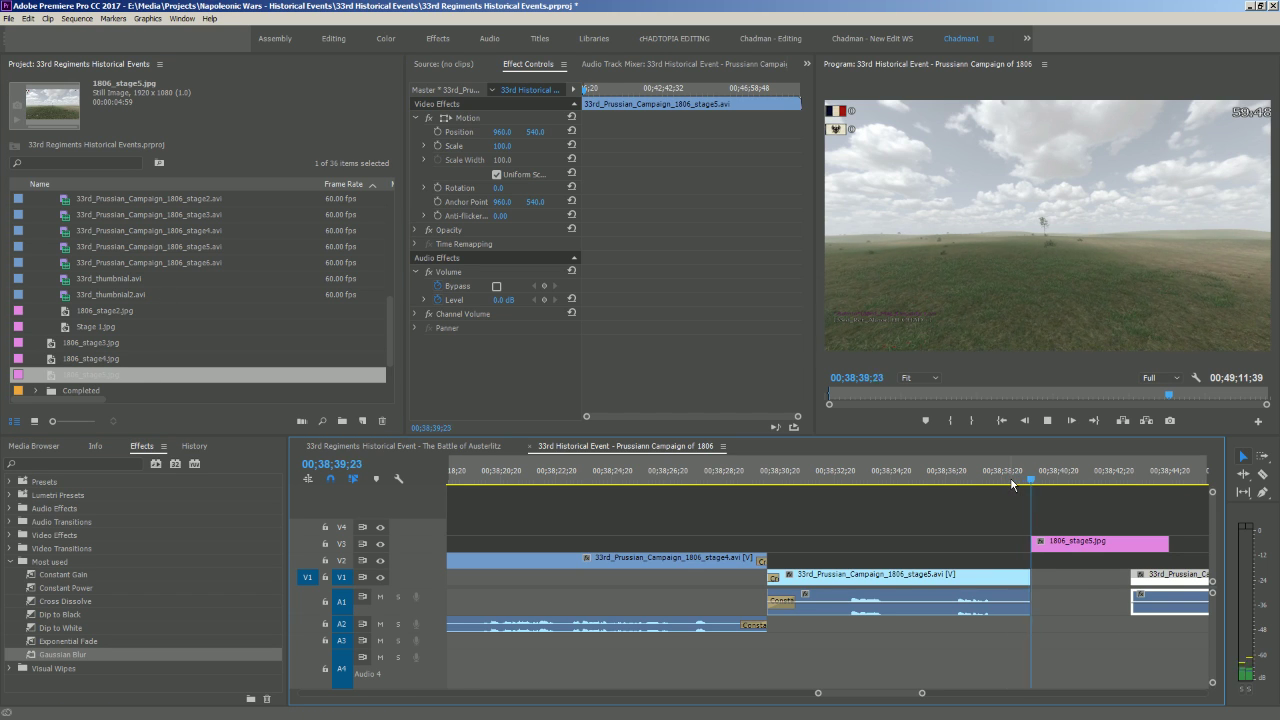
pyautogui.press('space')
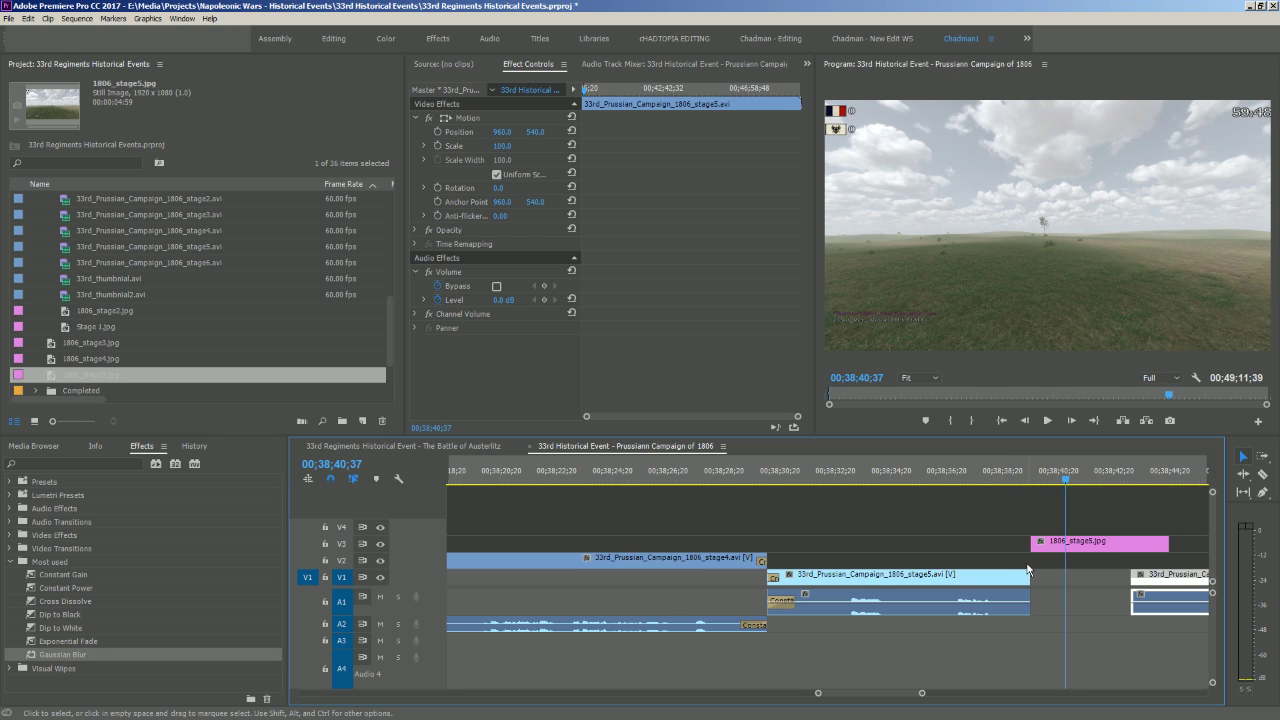
pyautogui.press('=')
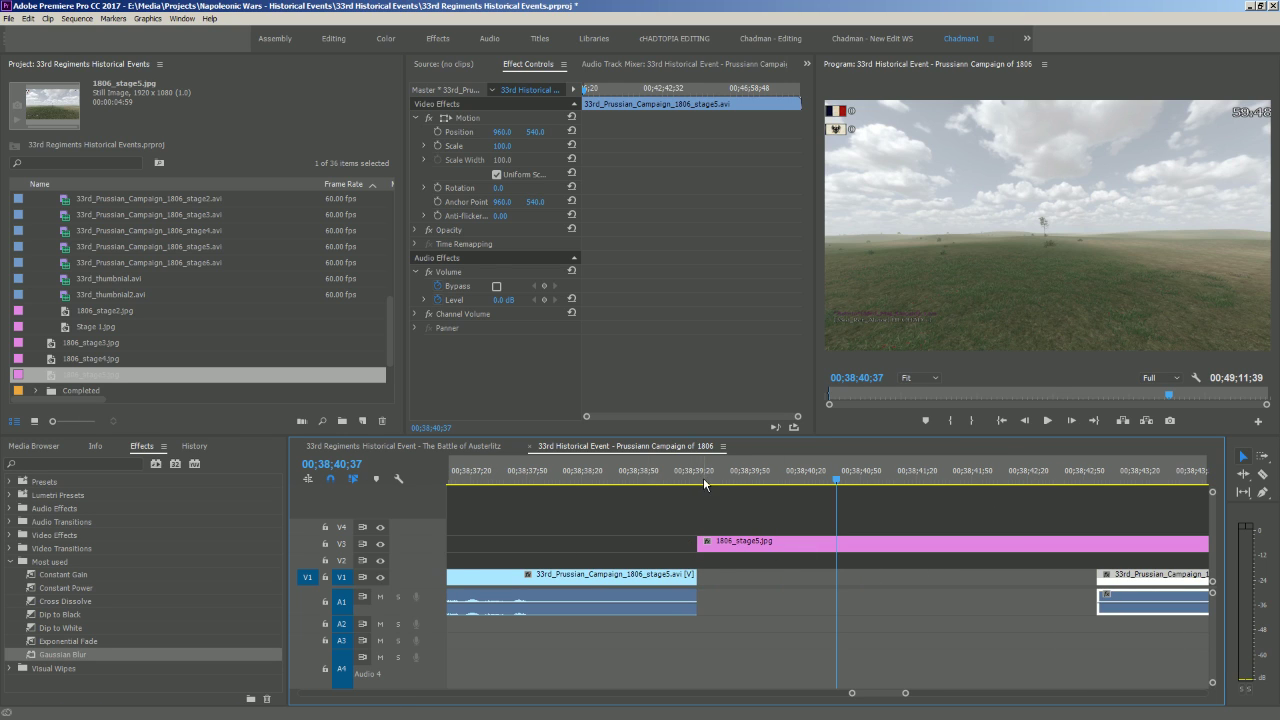
pyautogui.moveTo(700, 478); pyautogui.dragTo(641, 478)
pyautogui.press('space')
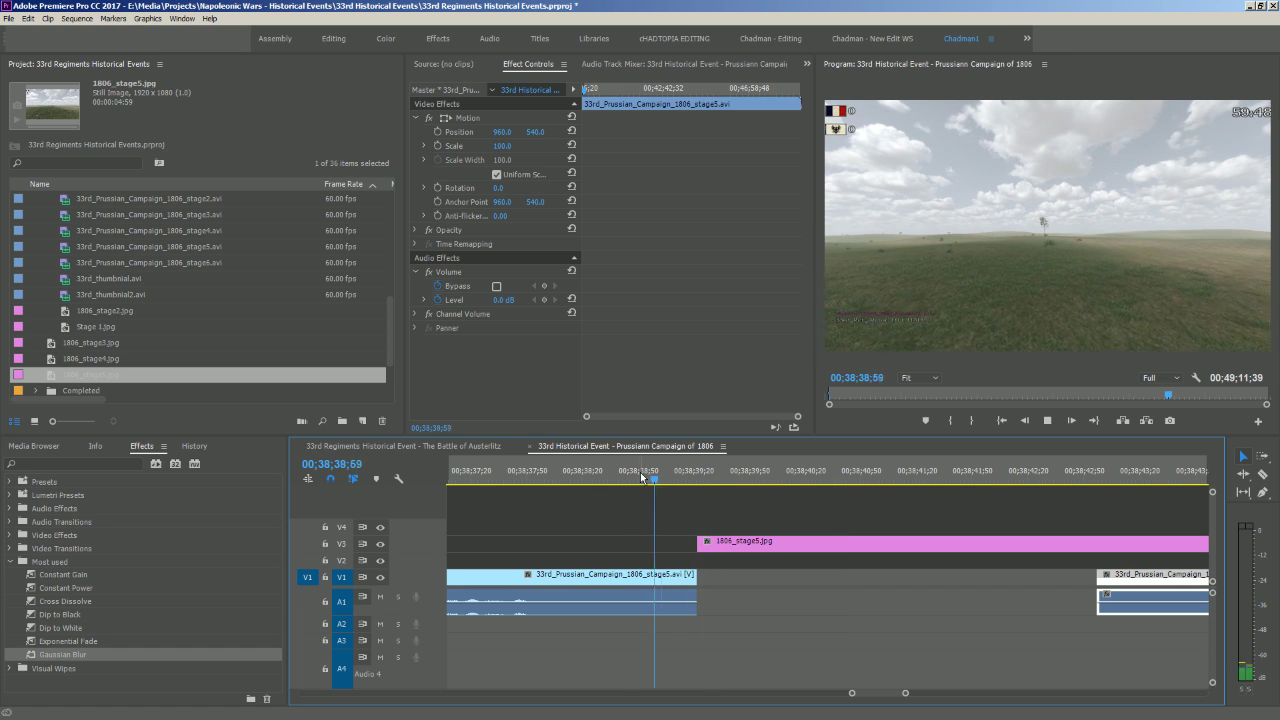
pyautogui.press('space')
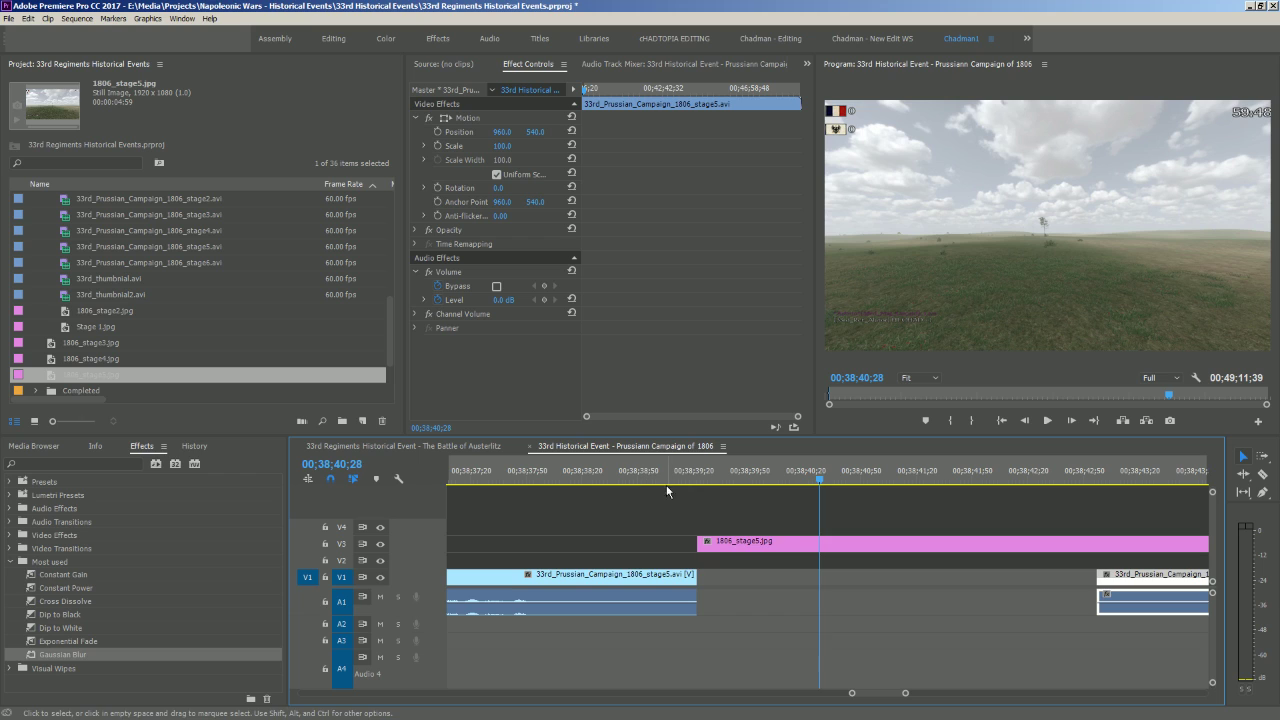
pyautogui.click(726, 548)
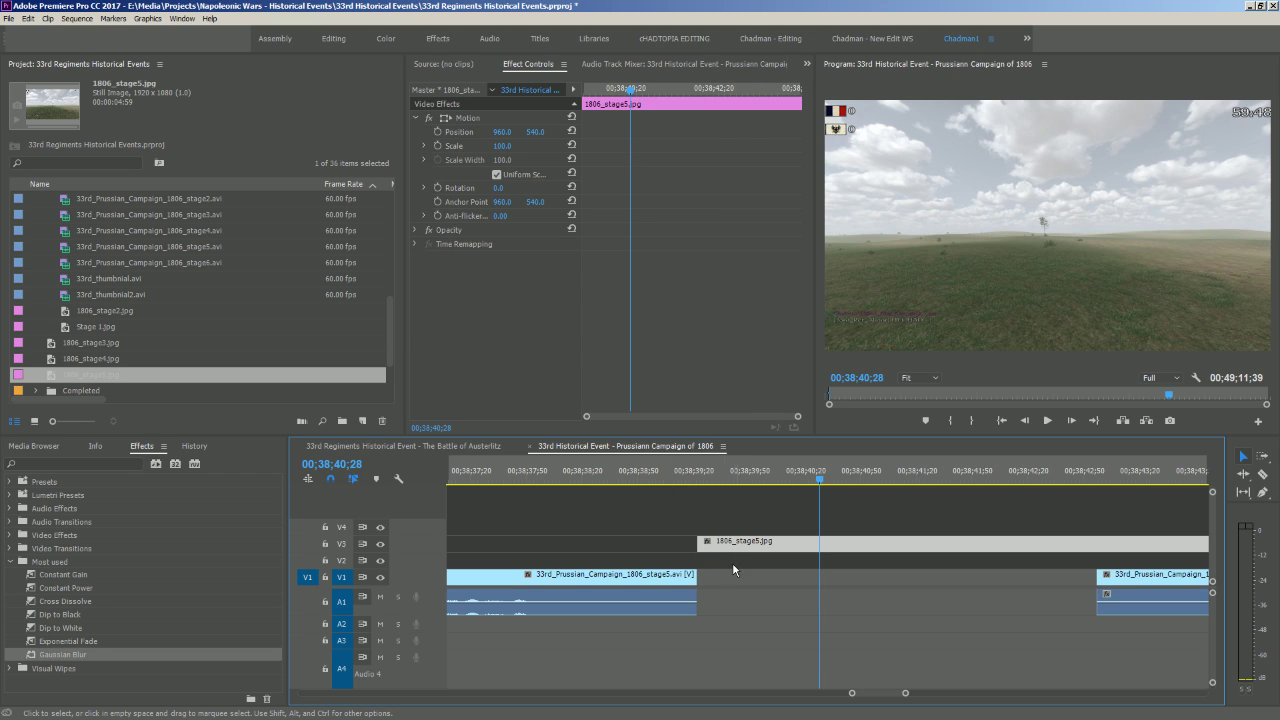
pyautogui.click(736, 502)
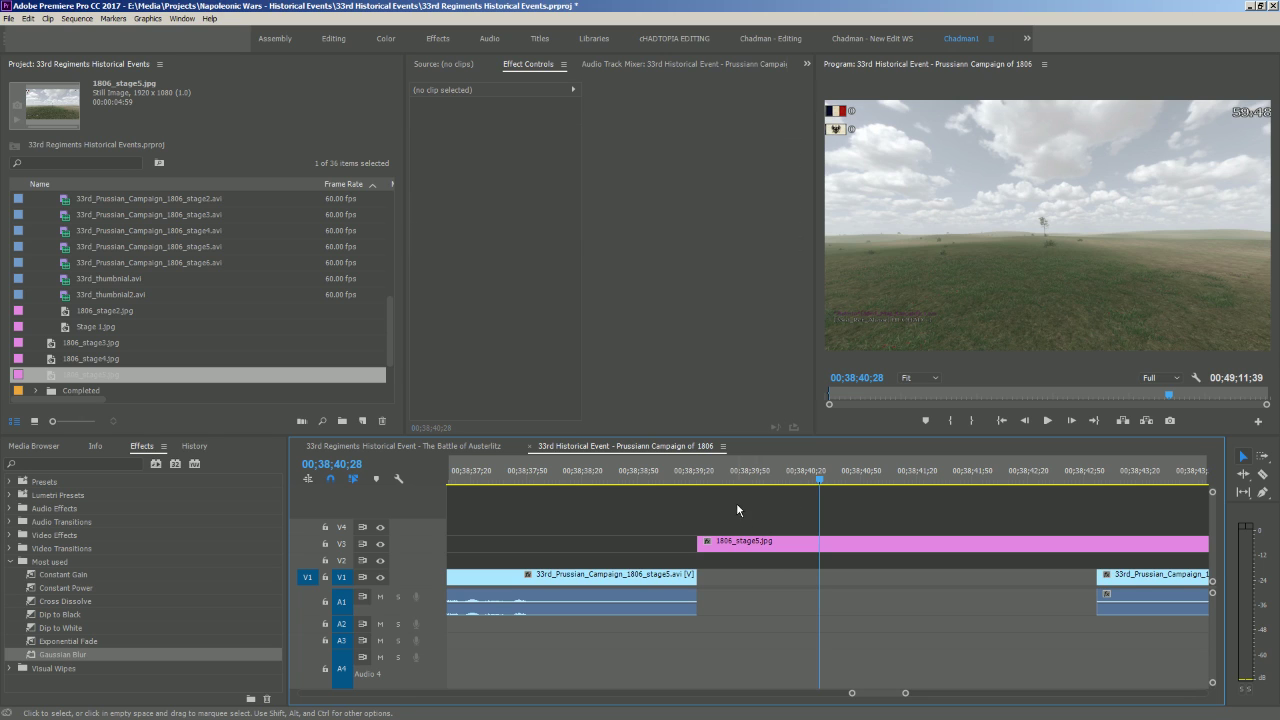
# Find the Stage5 title in the 33rd_Prussian_Campaign_1806 bin and open it for editing
pyautogui.click(188, 300)
pyautogui.scroll(3, 138, 337)
pyautogui.scroll(5, 138, 337)
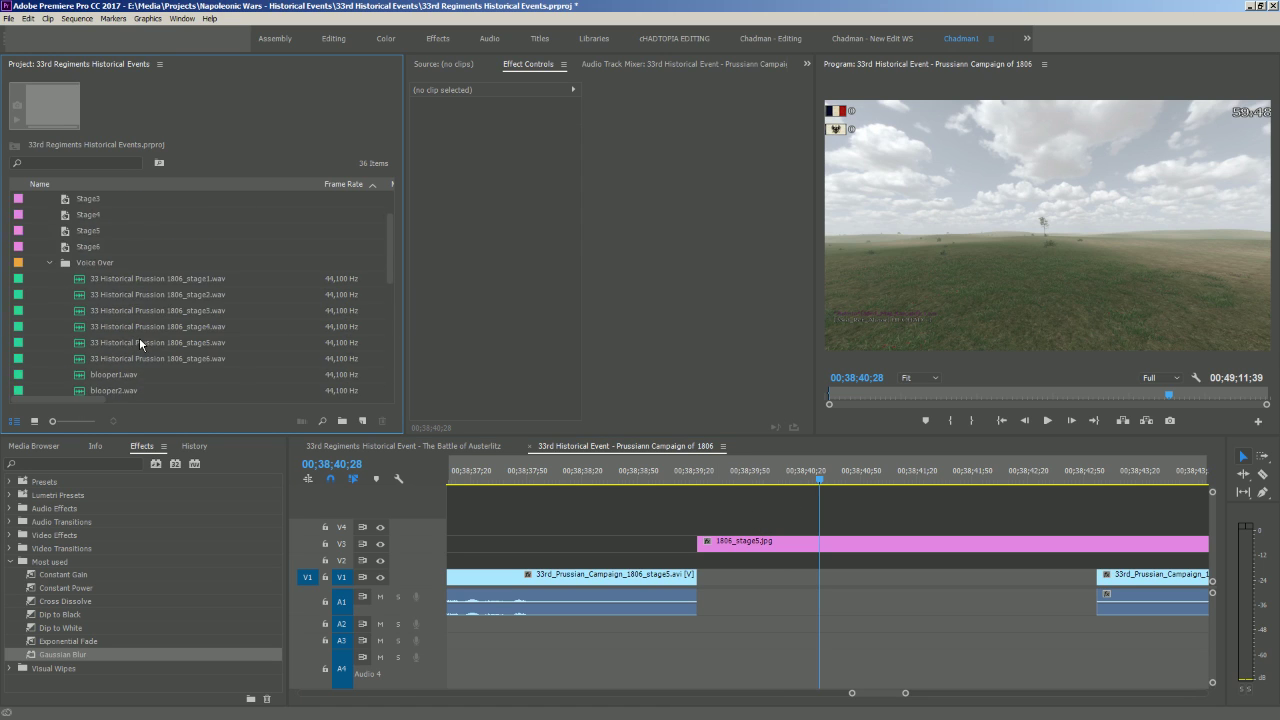
pyautogui.click(69, 294)
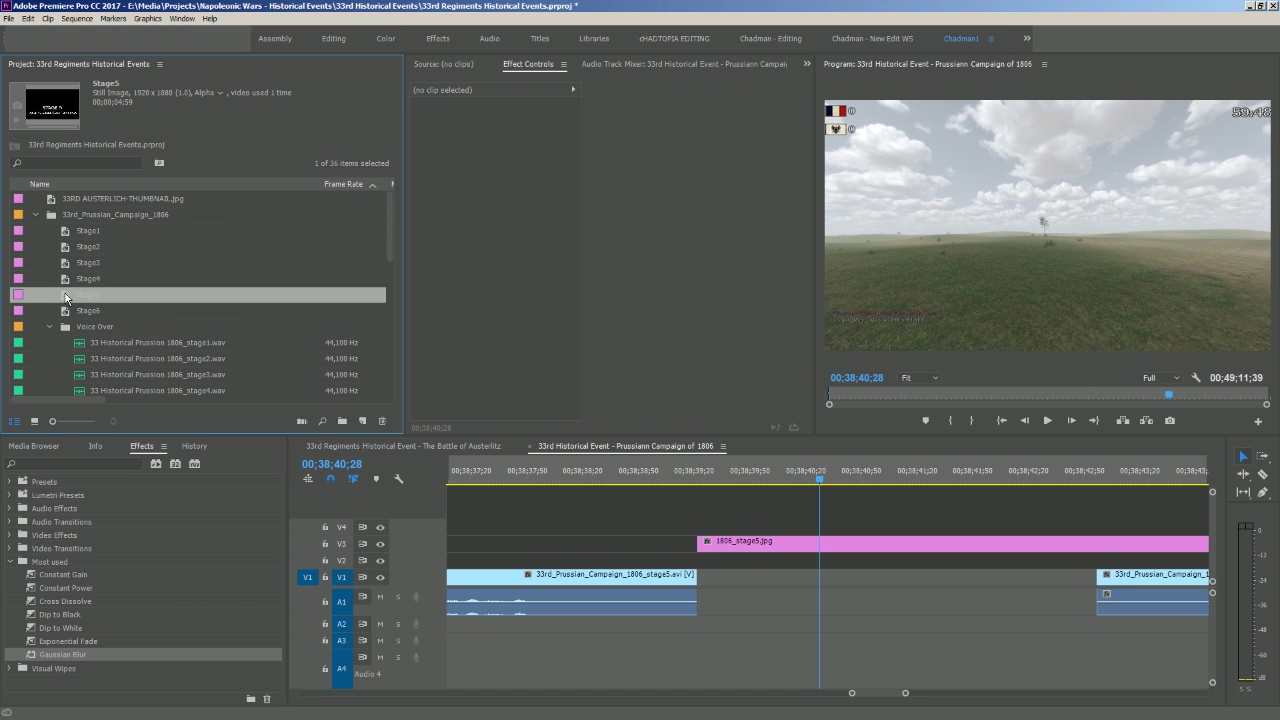
pyautogui.doubleClick(64, 297)
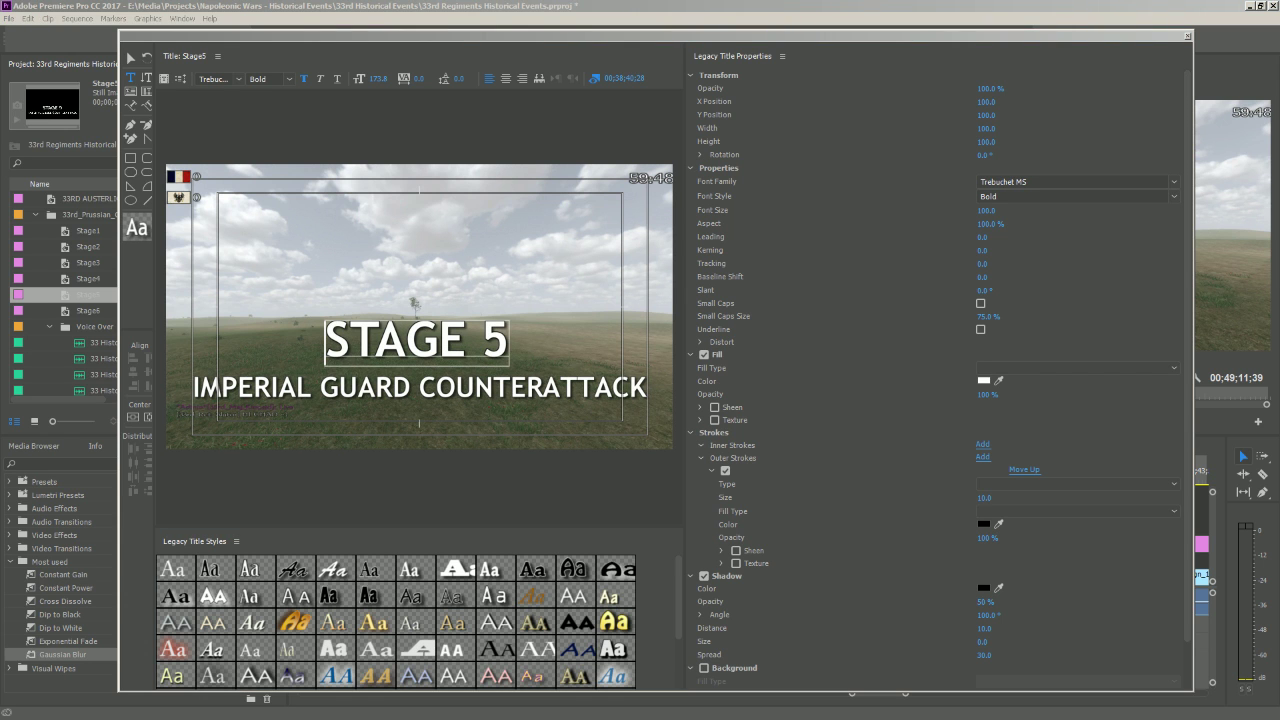
# Switch to the WordPad document 33rd_Prussian_Campaign_1806.rtf and select "Battle of Jena, Skirmish Lines" in the Stage 5 heading, then return to the title
pyautogui.hotkey('alt', 'Tab')
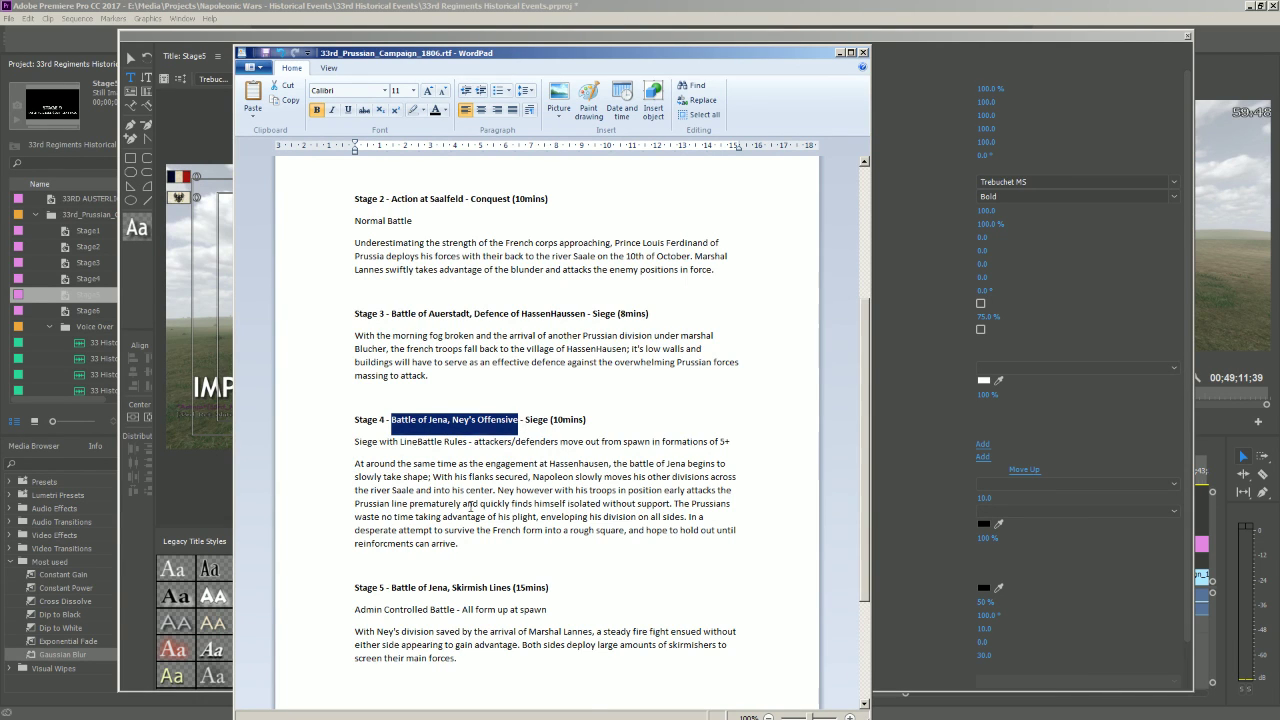
pyautogui.scroll(-3, 418, 487)
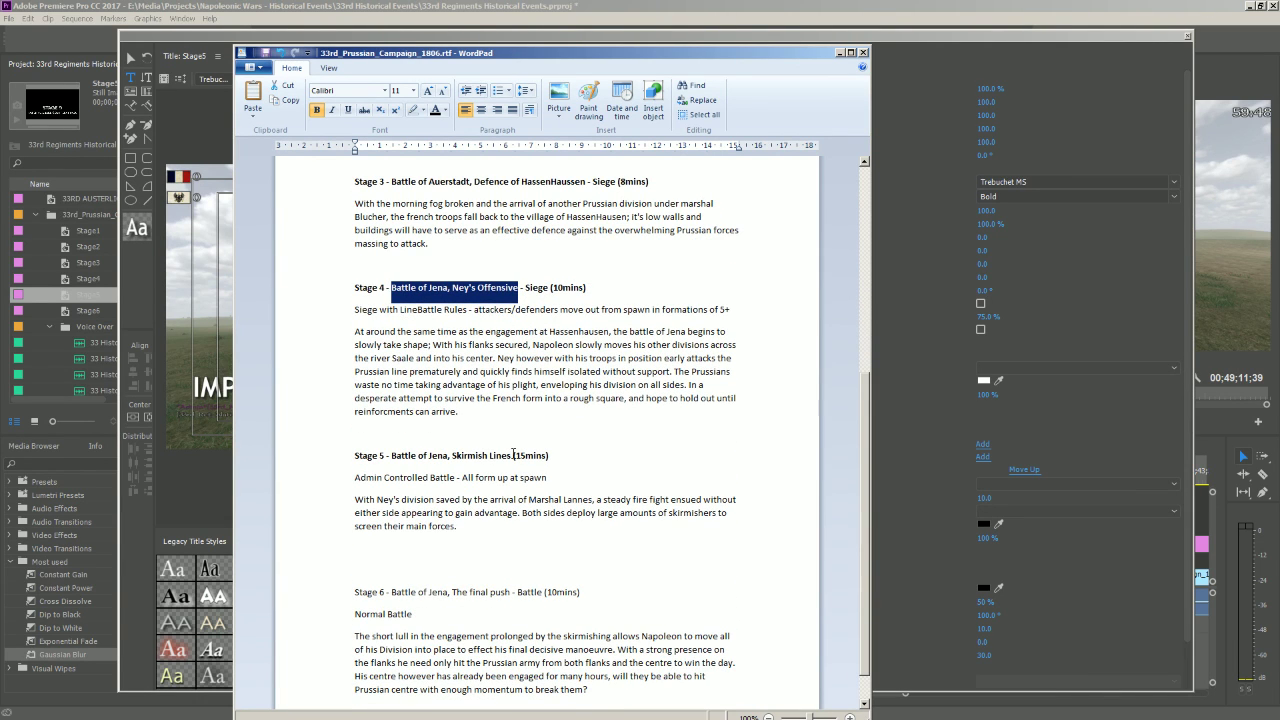
pyautogui.moveTo(514, 455); pyautogui.dragTo(391, 456)
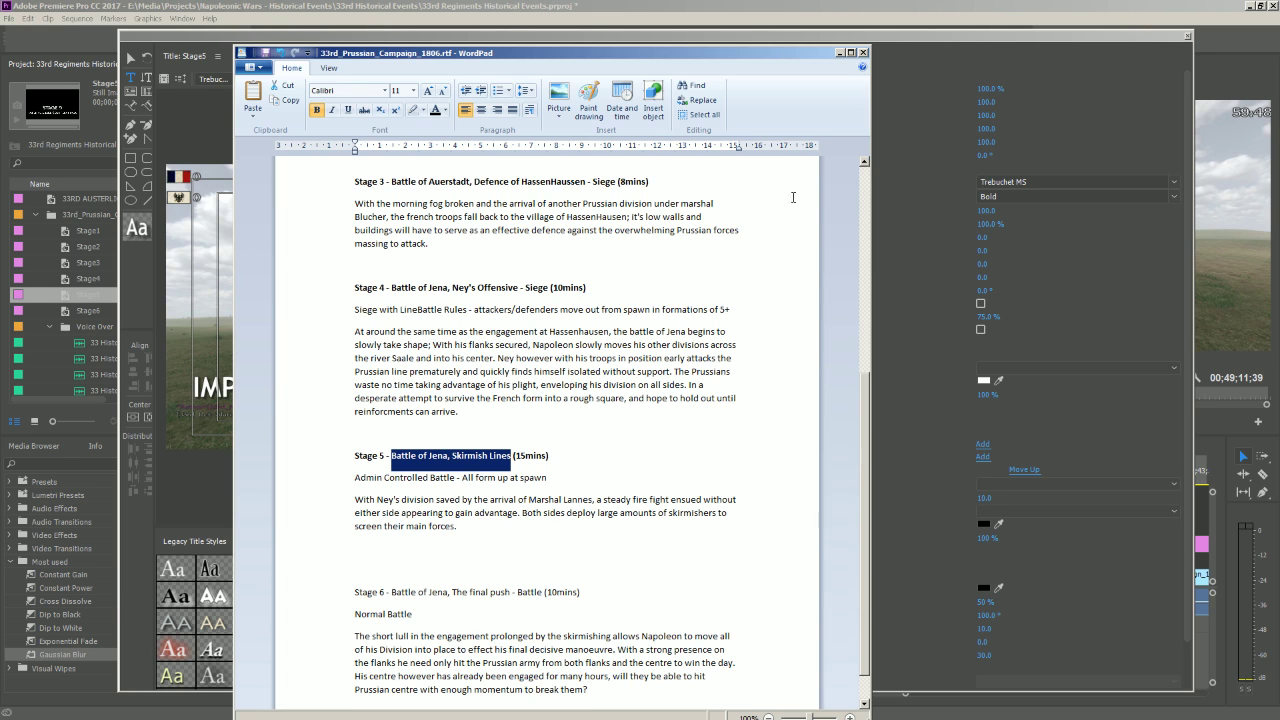
pyautogui.click(840, 52)
# Replace the subtitle "Imperial Guard Counterattack" under STAGE 5 with "Battle of Jena, Skirmish Lines"
pyautogui.click(397, 390)
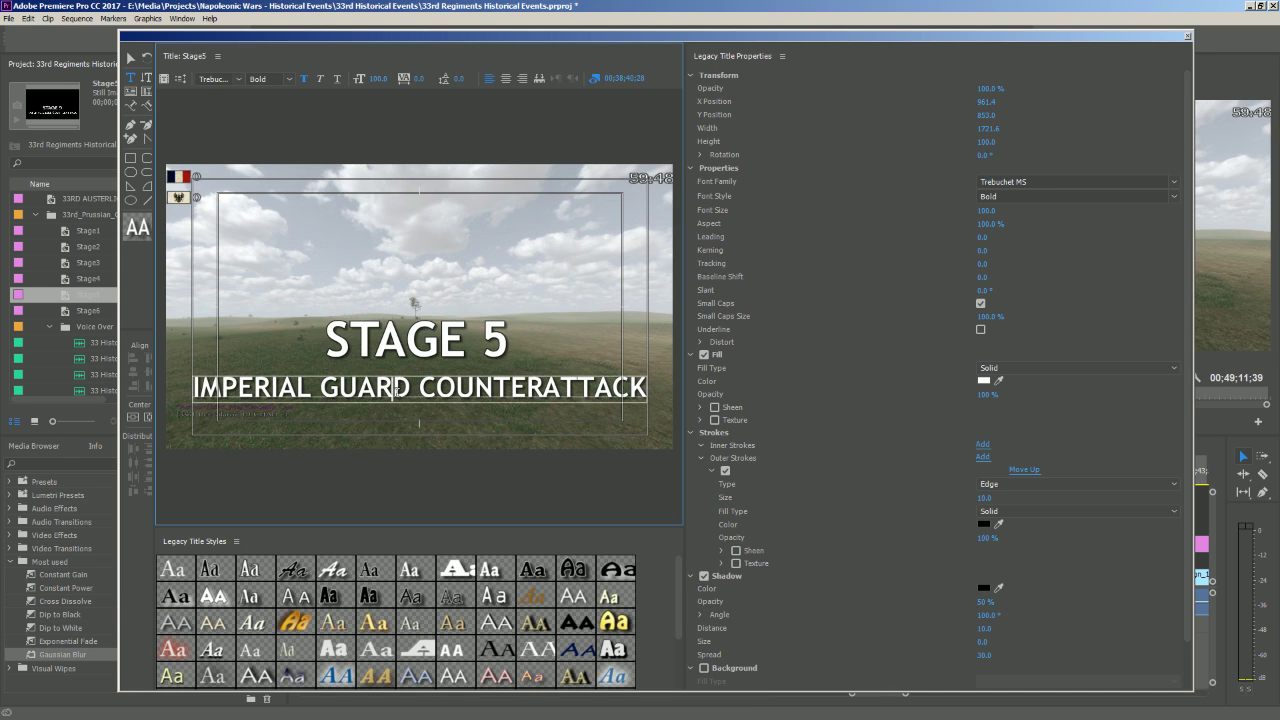
pyautogui.doubleClick(397, 390)
pyautogui.moveTo(197, 387); pyautogui.dragTo(682, 386)
pyautogui.write('BATTLE OF JENA, SKIRMISH LINES')
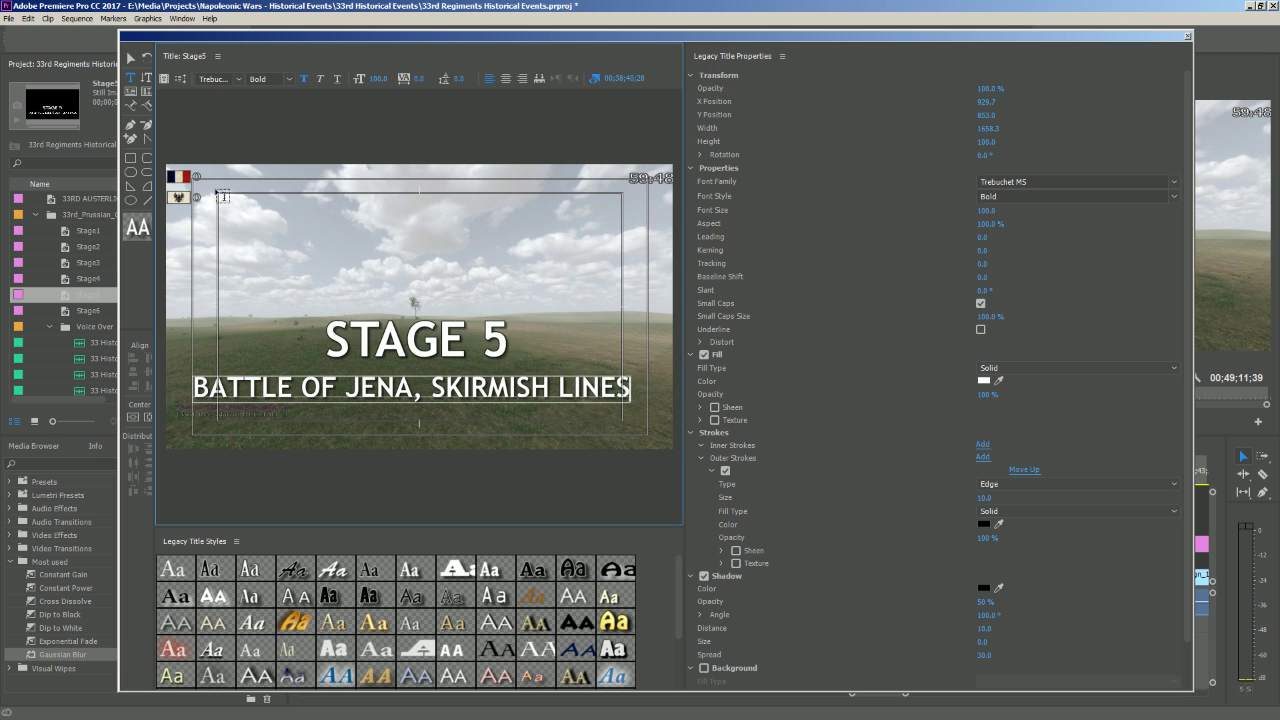
pyautogui.click(130, 58)
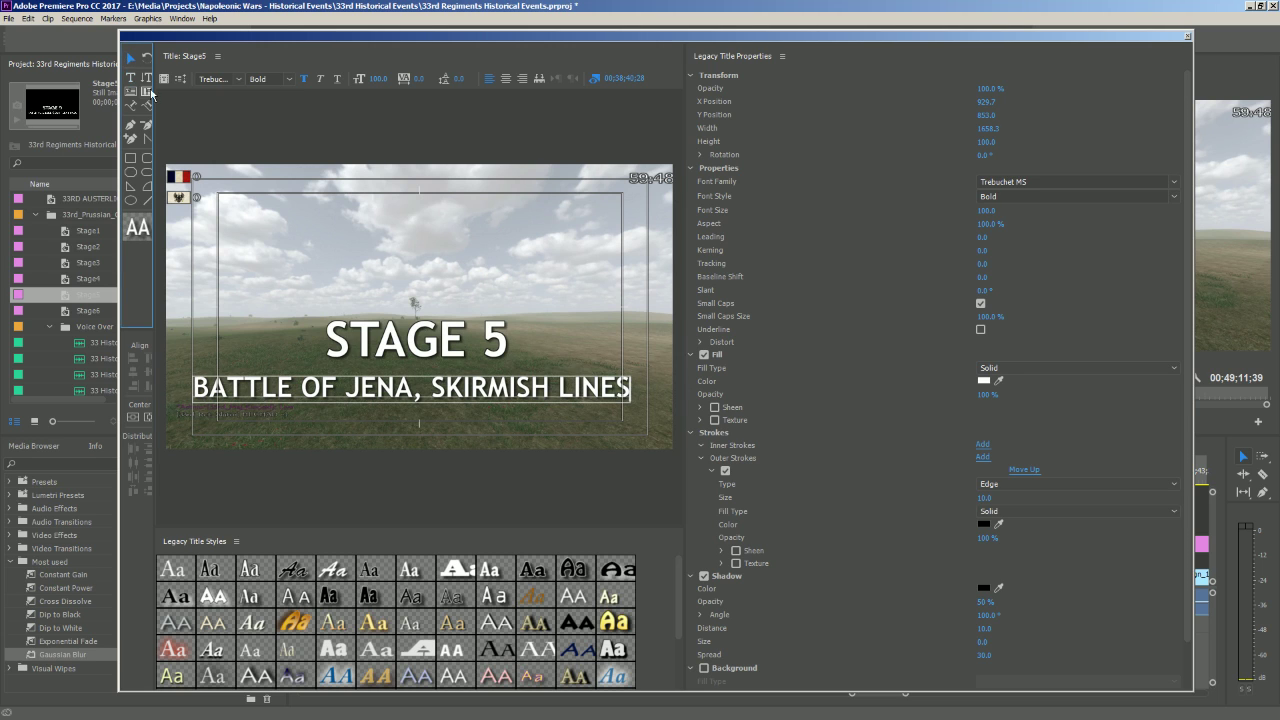
# Center the subtitle "Battle of Jena, Skirmish Lines" beneath STAGE 5 and close the title editor
pyautogui.moveTo(443, 392); pyautogui.dragTo(453, 393)
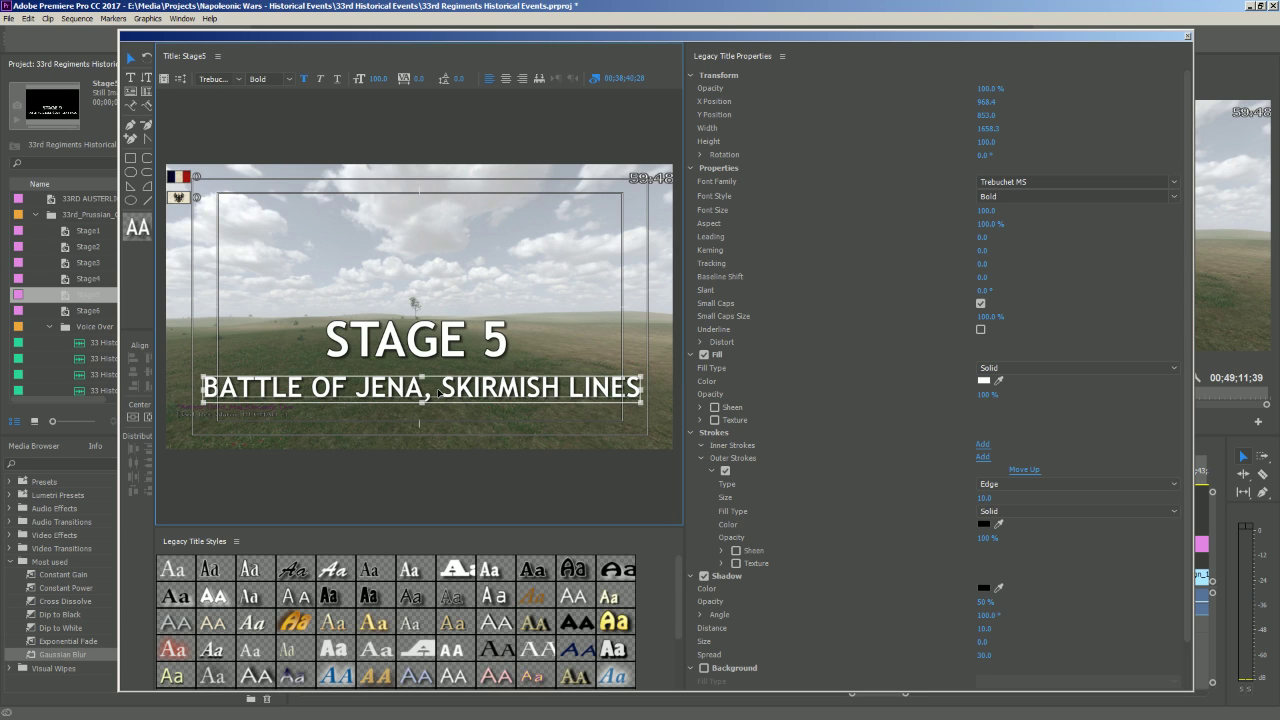
pyautogui.click(131, 57)
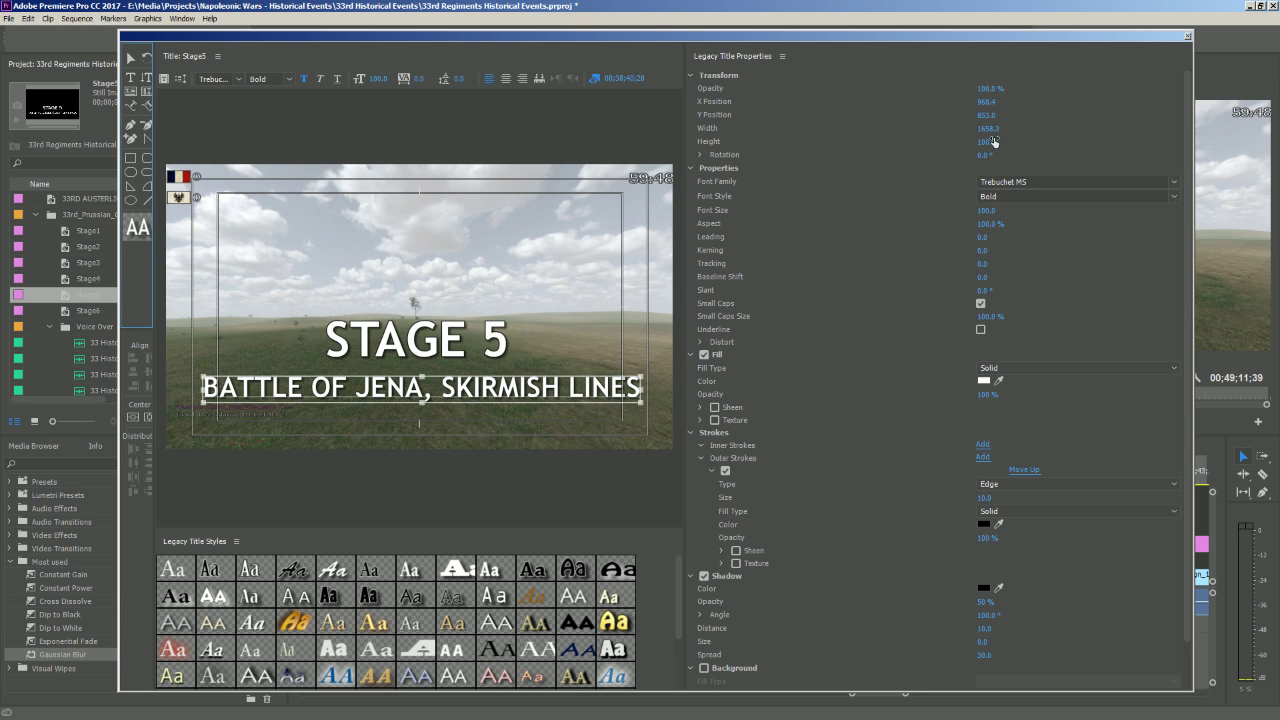
pyautogui.click(1187, 37)
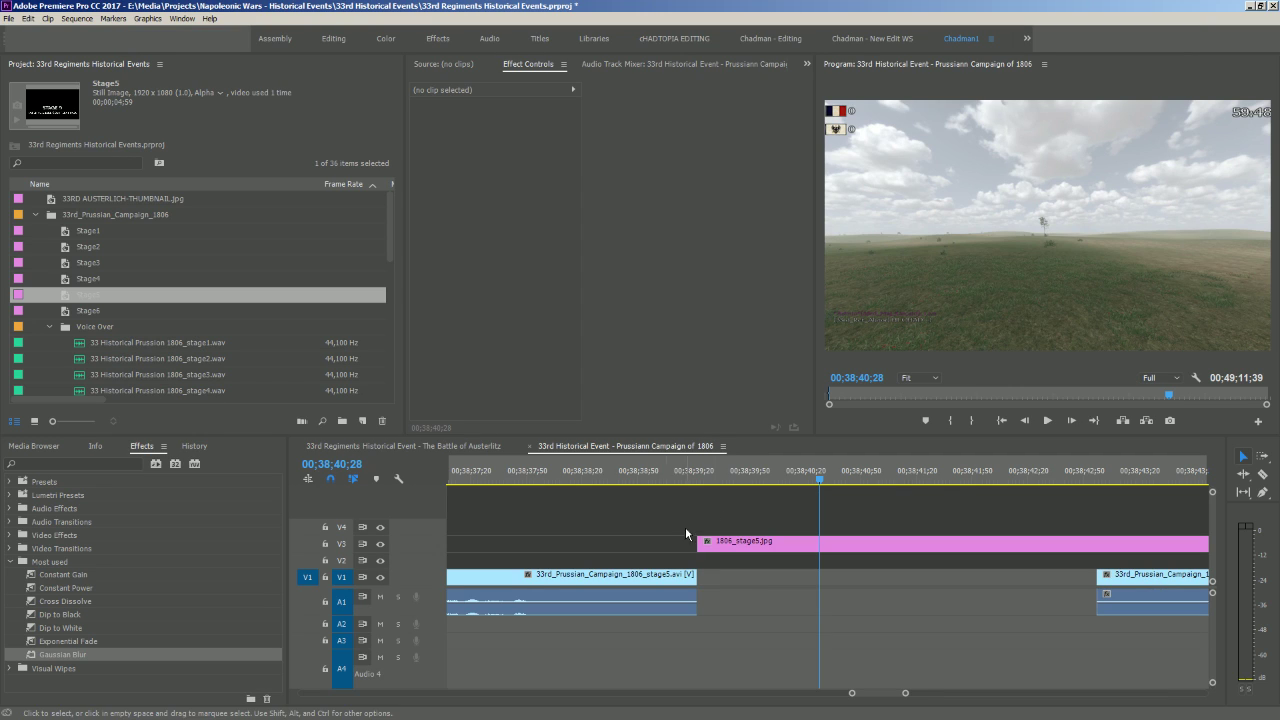
# Place the Stage5 title on track V5 above the 1806_stage5.jpg still, aligned to its start, with a Cross Dissolve at both ends
pyautogui.click(169, 324)
pyautogui.moveTo(84, 300); pyautogui.dragTo(740, 514)
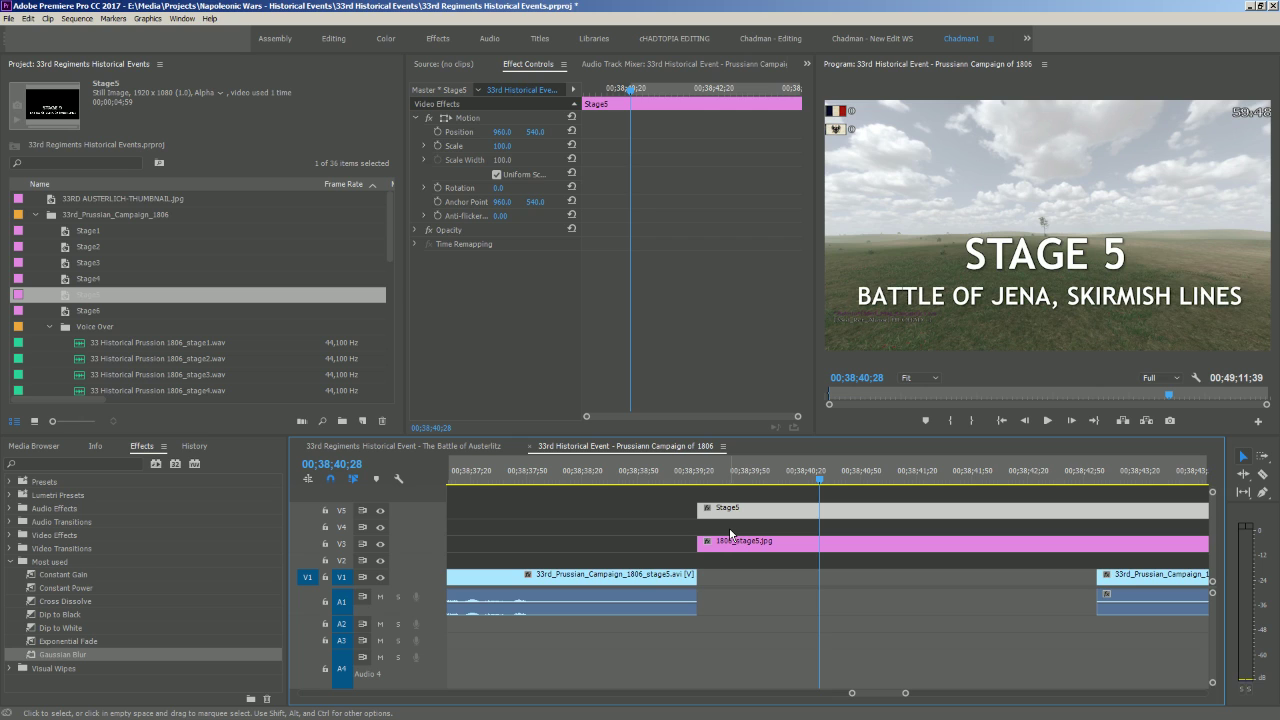
pyautogui.hotkey('ctrl', 'd')
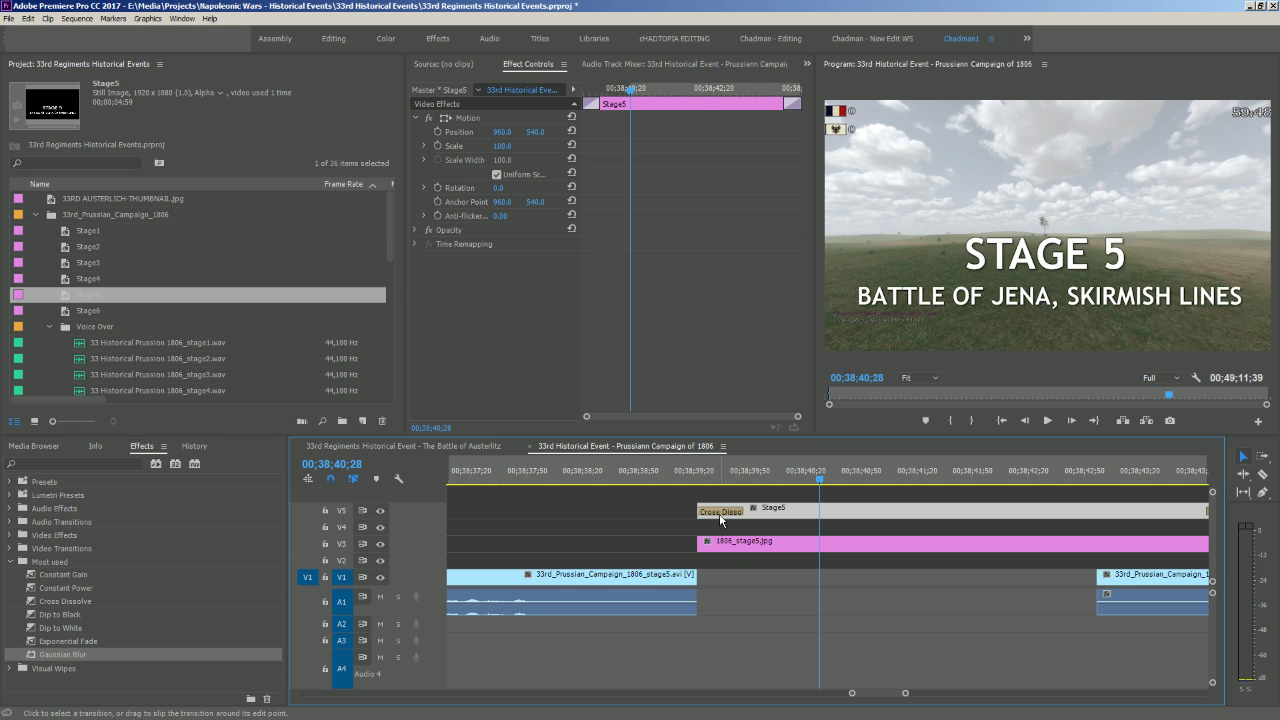
# Examine how the Stage5 title, its dissolves and the still sit over the gap between the two stage 5 footage clips
pyautogui.moveTo(822, 480); pyautogui.dragTo(793, 481)
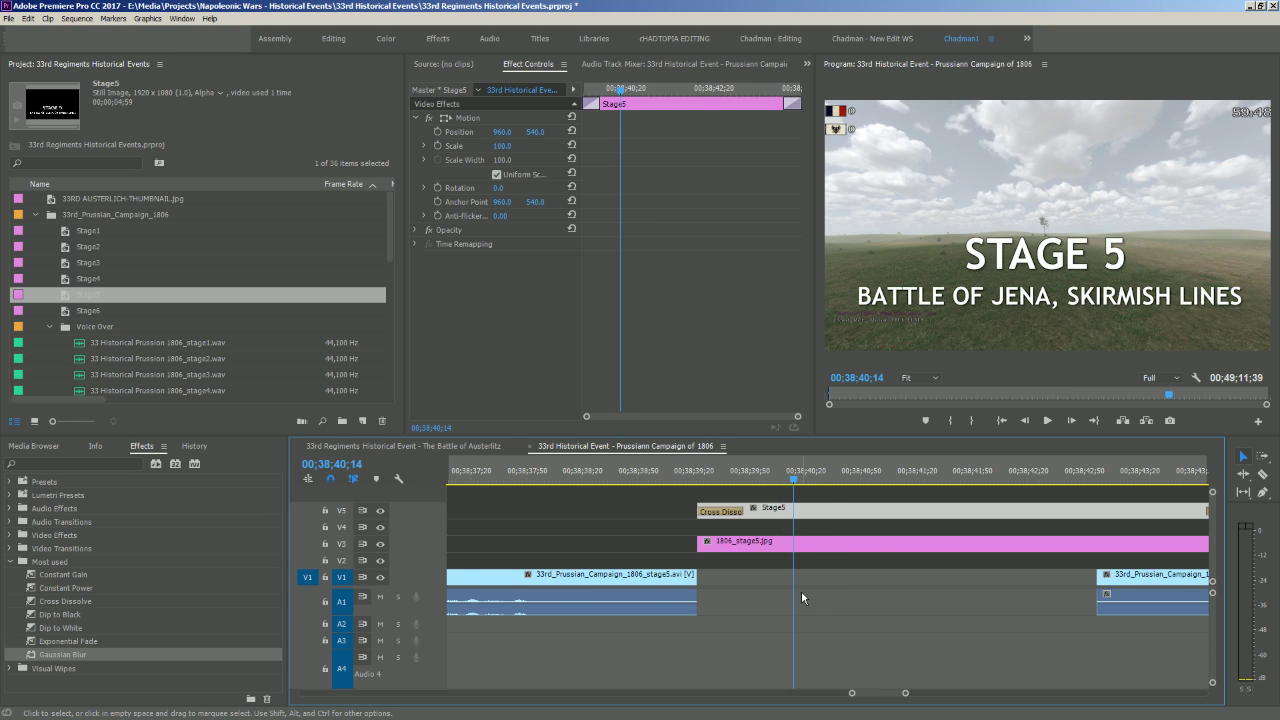
pyautogui.press('-')
pyautogui.press('-')
pyautogui.press('-')
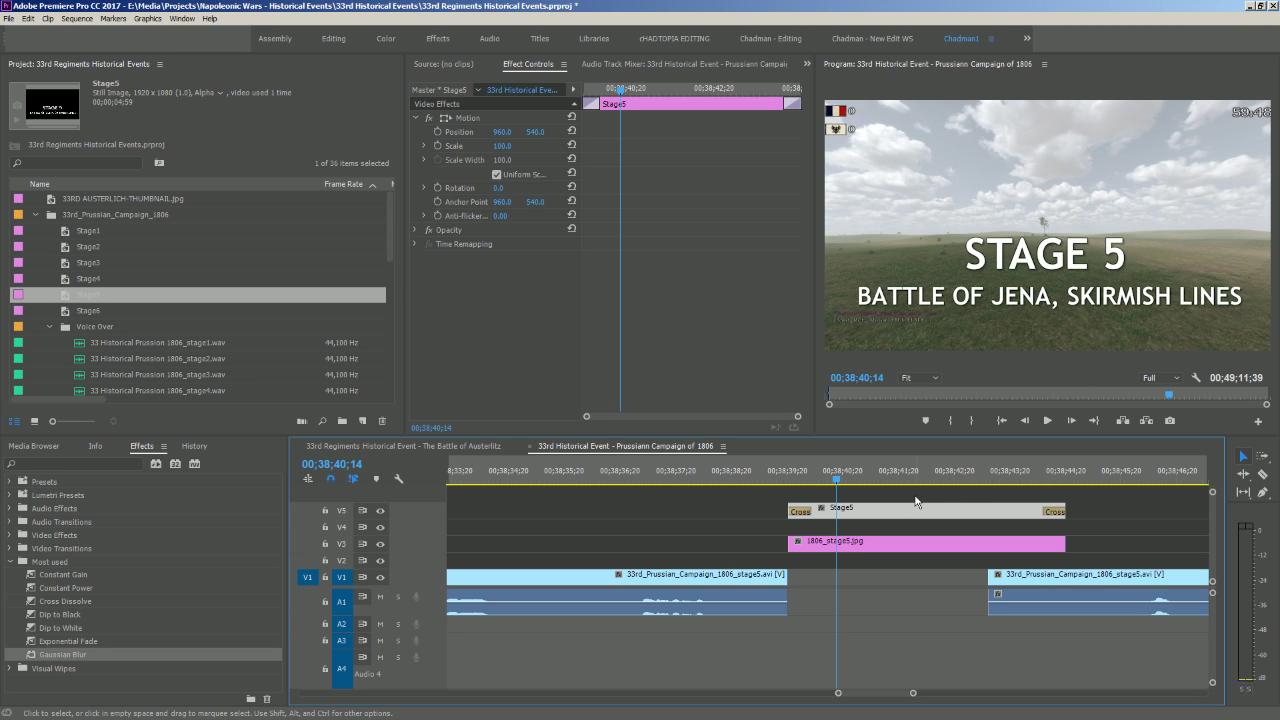
pyautogui.moveTo(838, 478); pyautogui.dragTo(879, 479)
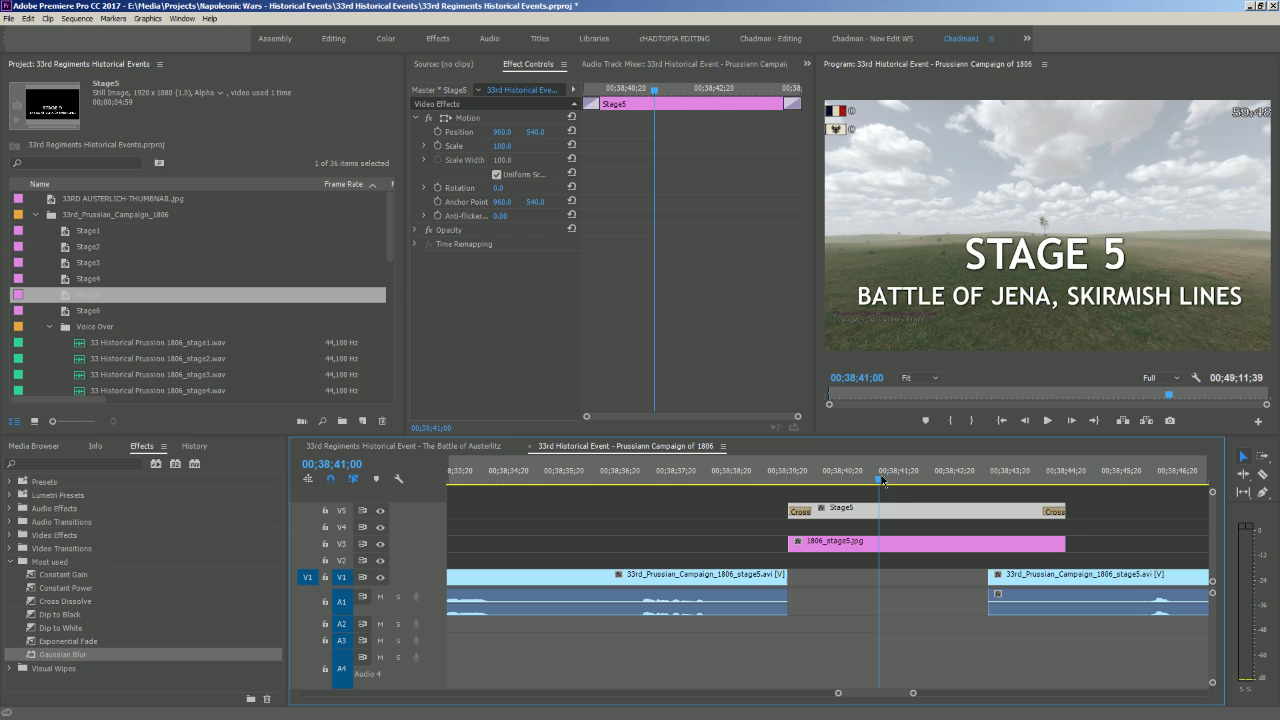
pyautogui.click(1044, 579)
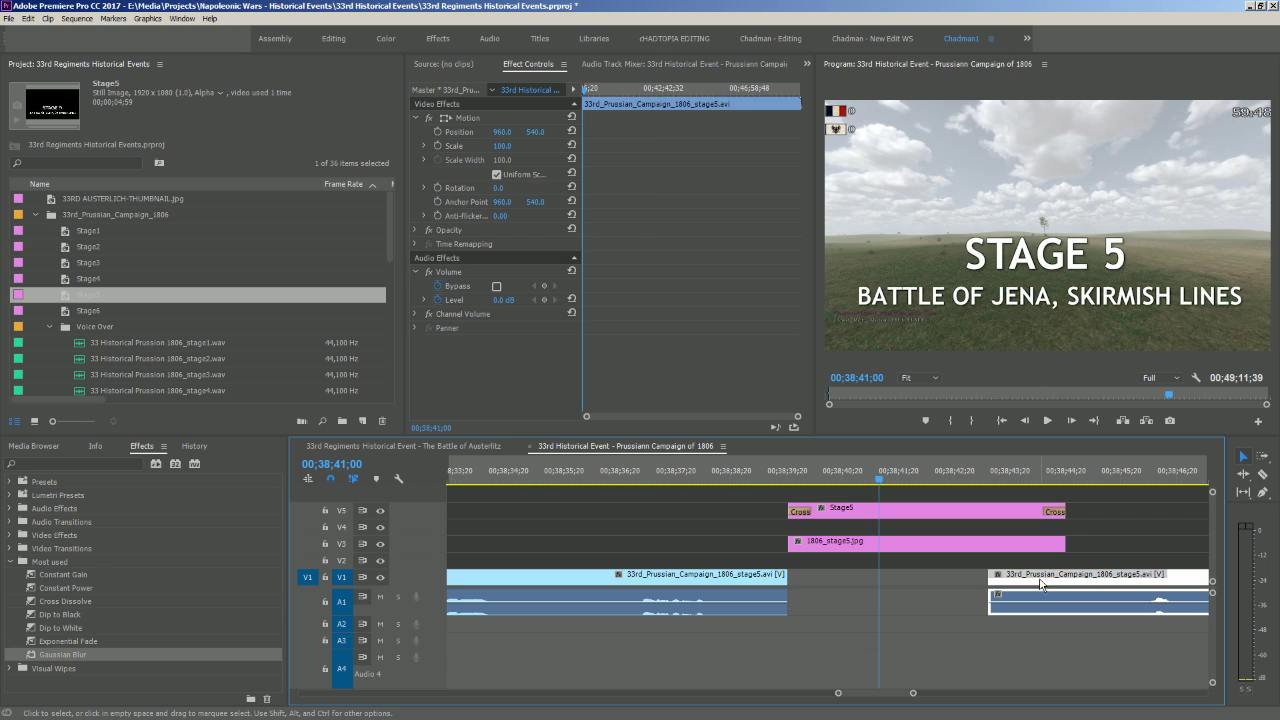
pyautogui.click(773, 582)
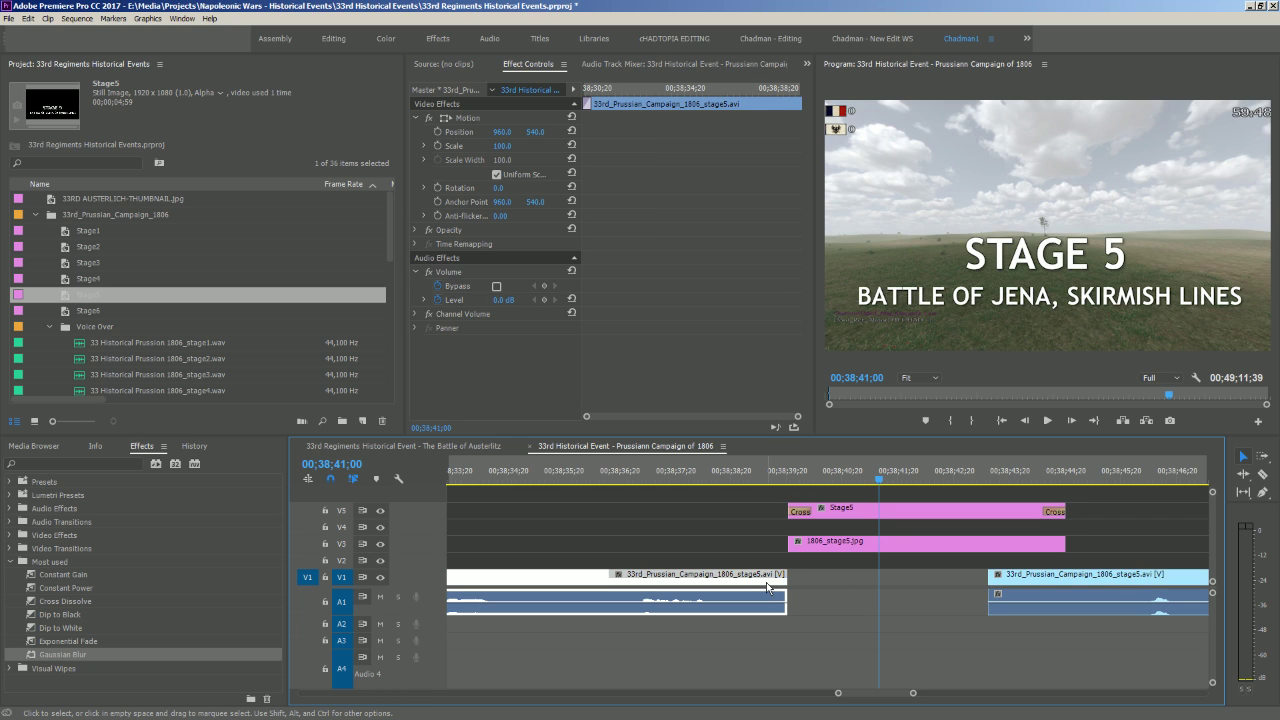
pyautogui.press('=')
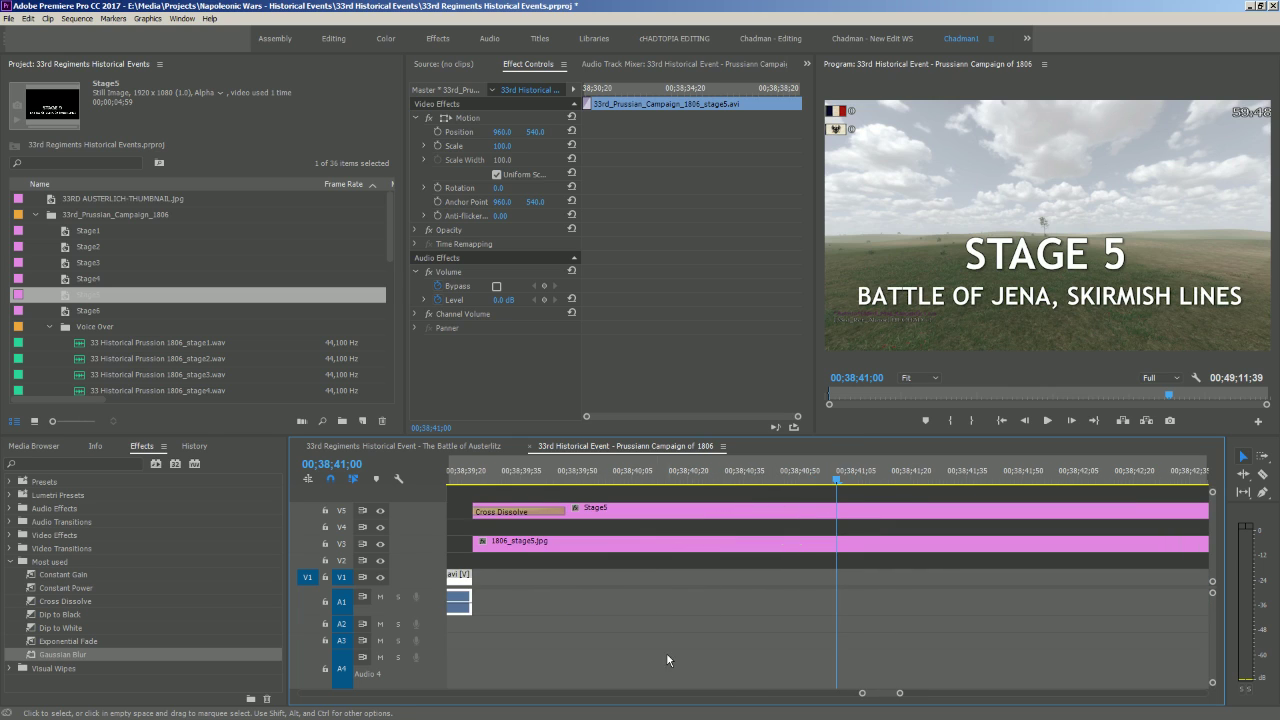
pyautogui.press('=')
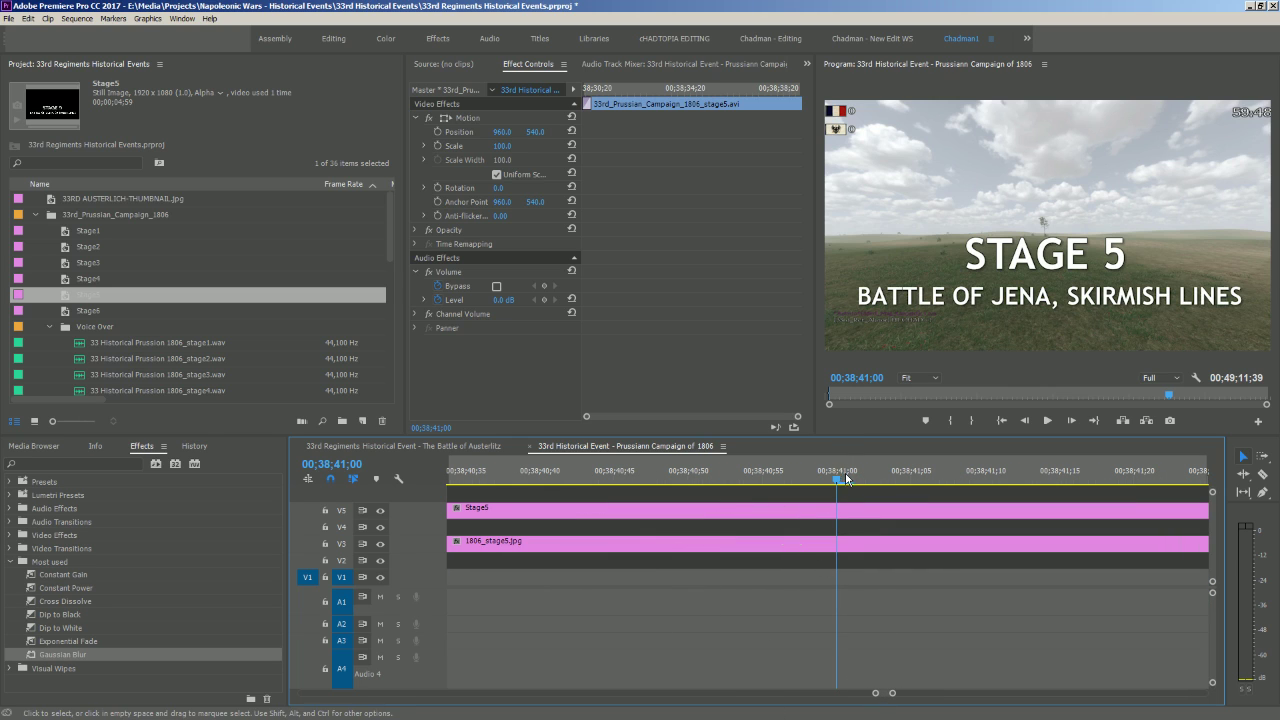
pyautogui.moveTo(846, 479); pyautogui.dragTo(409, 507)
pyautogui.press('-')
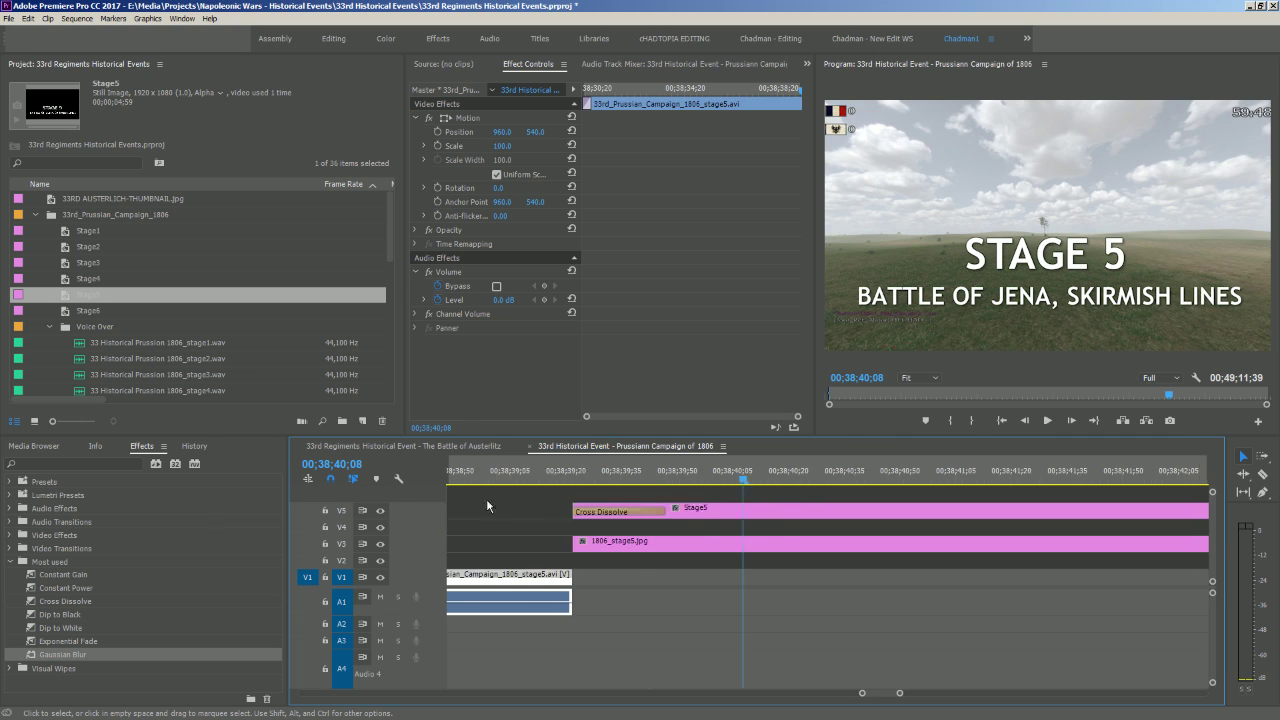
pyautogui.press('-')
pyautogui.press('-')
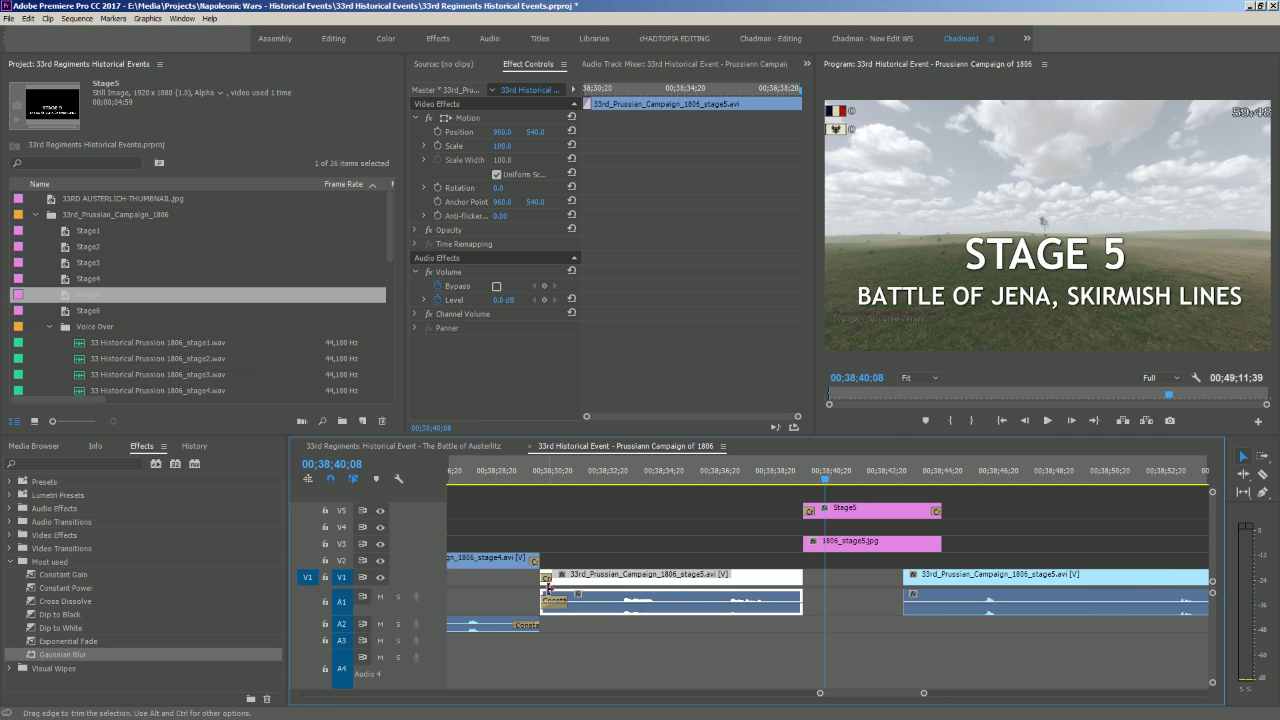
# Play the transition from stage 4 into the stage 5 footage, and the lead-in to the Stage 5 title card
pyautogui.click(541, 481)
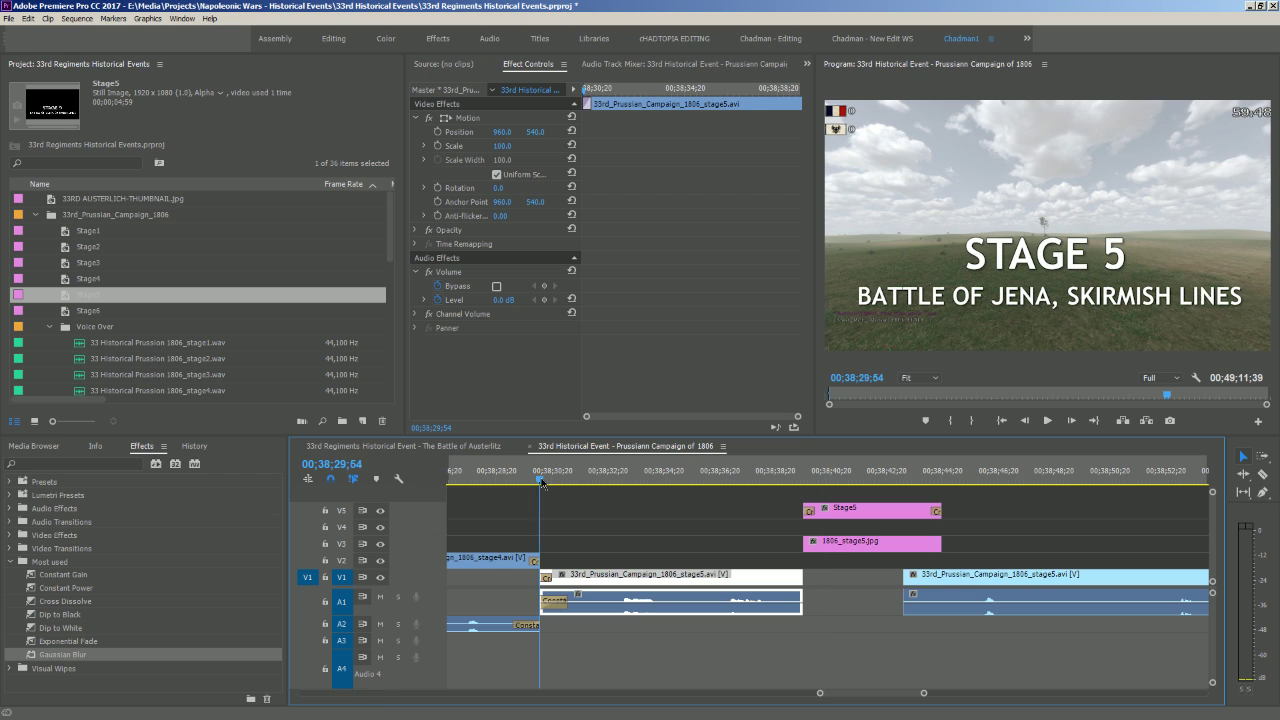
pyautogui.click(530, 481)
pyautogui.press('space')
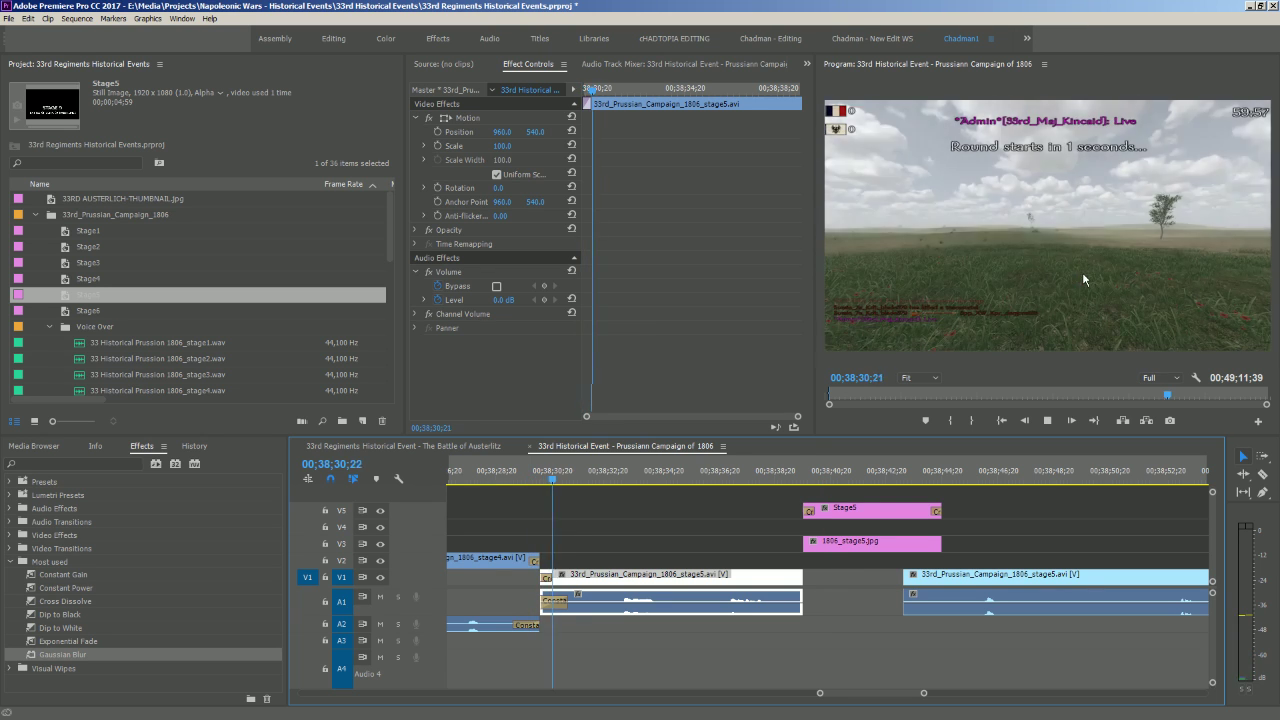
pyautogui.press('space')
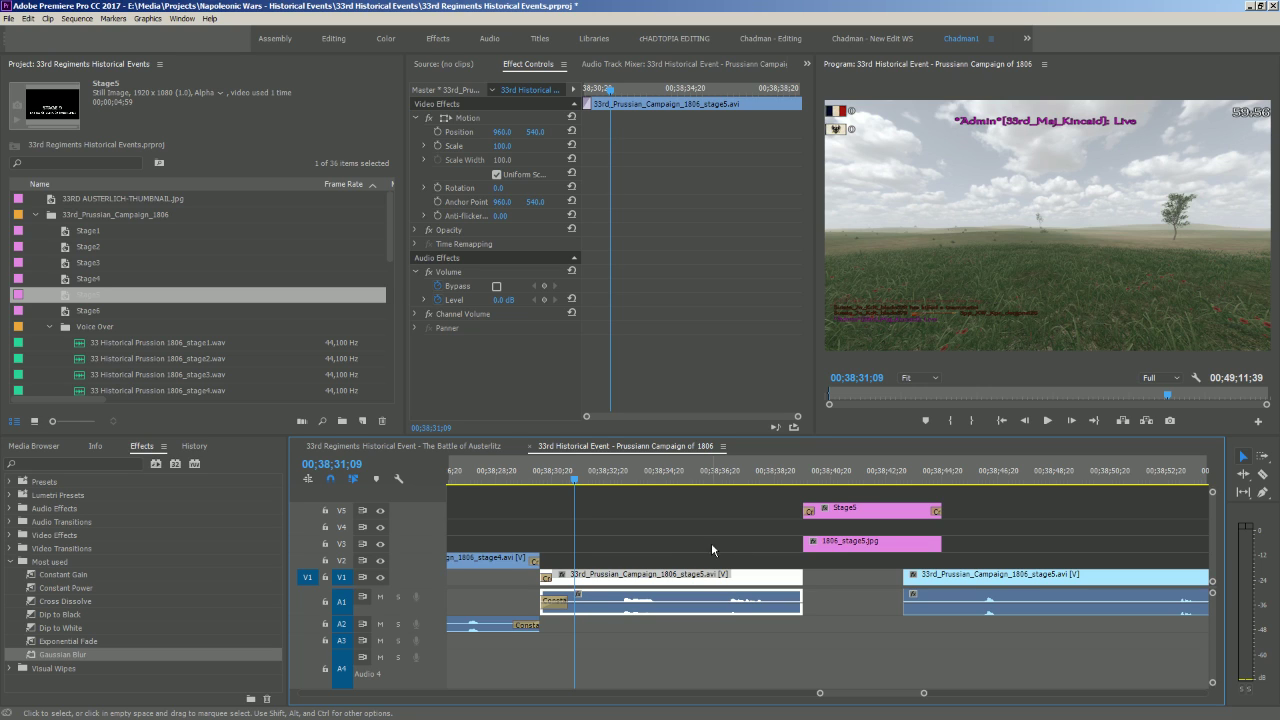
pyautogui.moveTo(575, 480); pyautogui.dragTo(760, 481)
pyautogui.press('space')
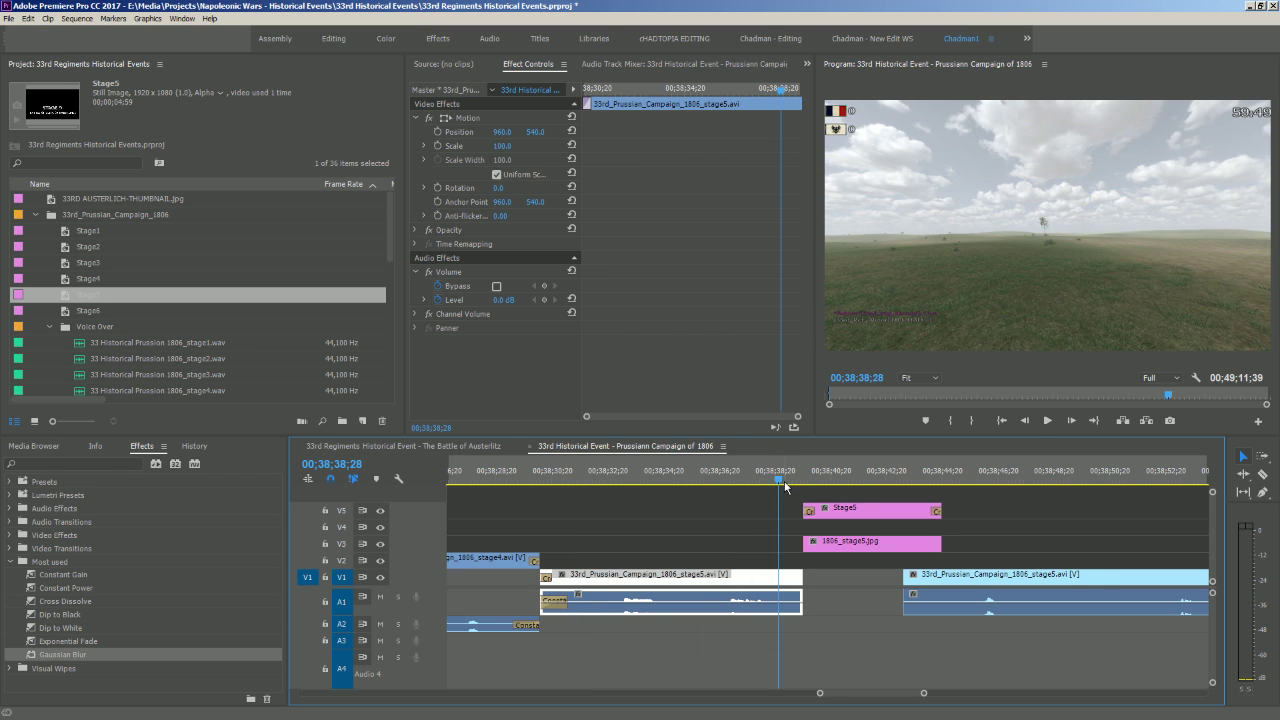
pyautogui.press('space')
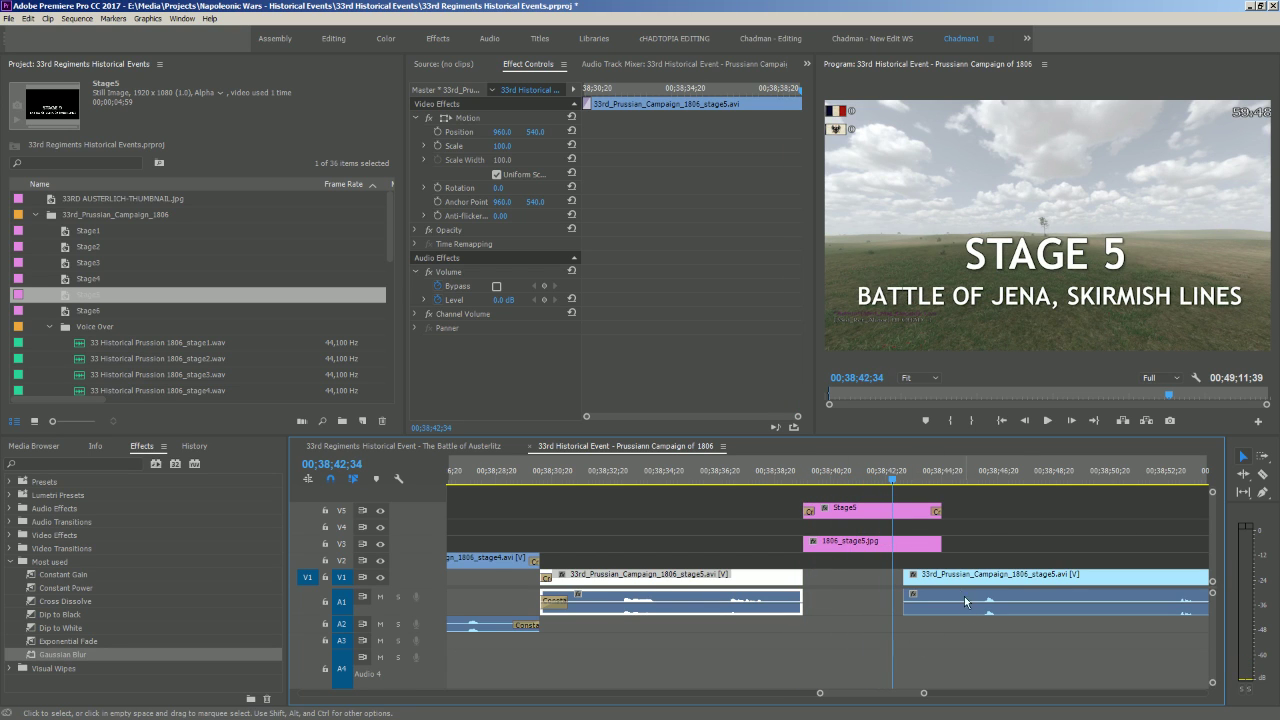
# Move the remaining stage 5 footage several minutes along the timeline to make room after the title card
pyautogui.moveTo(964, 596); pyautogui.dragTo(1026, 632)
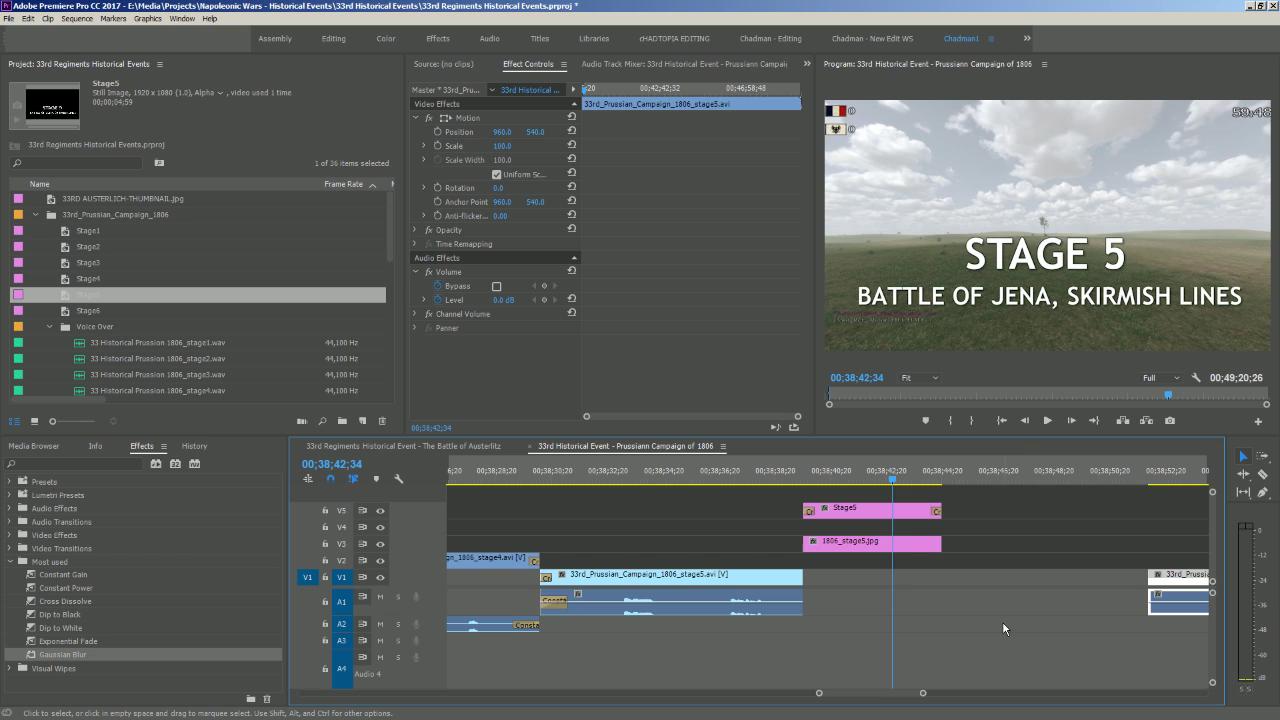
pyautogui.scroll(-10, 1002, 622)
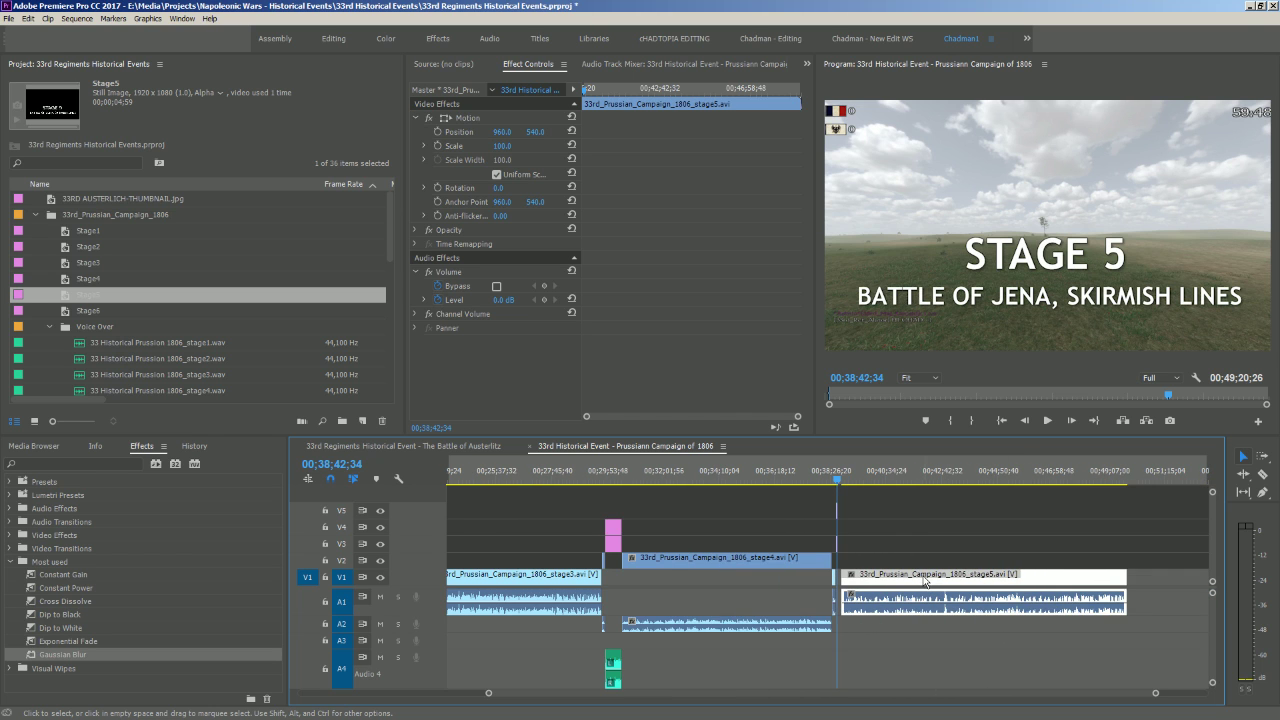
pyautogui.moveTo(925, 582); pyautogui.dragTo(1010, 583)
pyautogui.scroll(8, 929, 562)
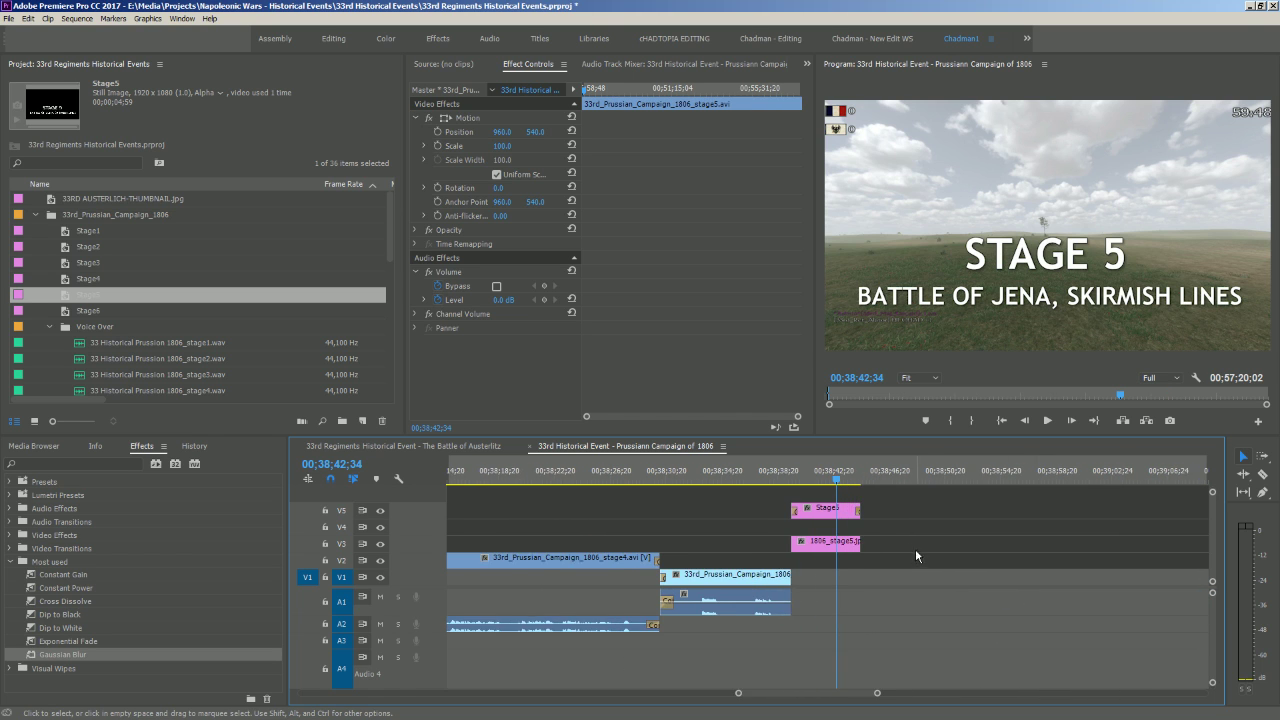
# Add the voice-over 33 Historical Prussion 1806_stage5.wav to track A4, starting where the title card ends
pyautogui.click(137, 330)
pyautogui.scroll(-1, 130, 332)
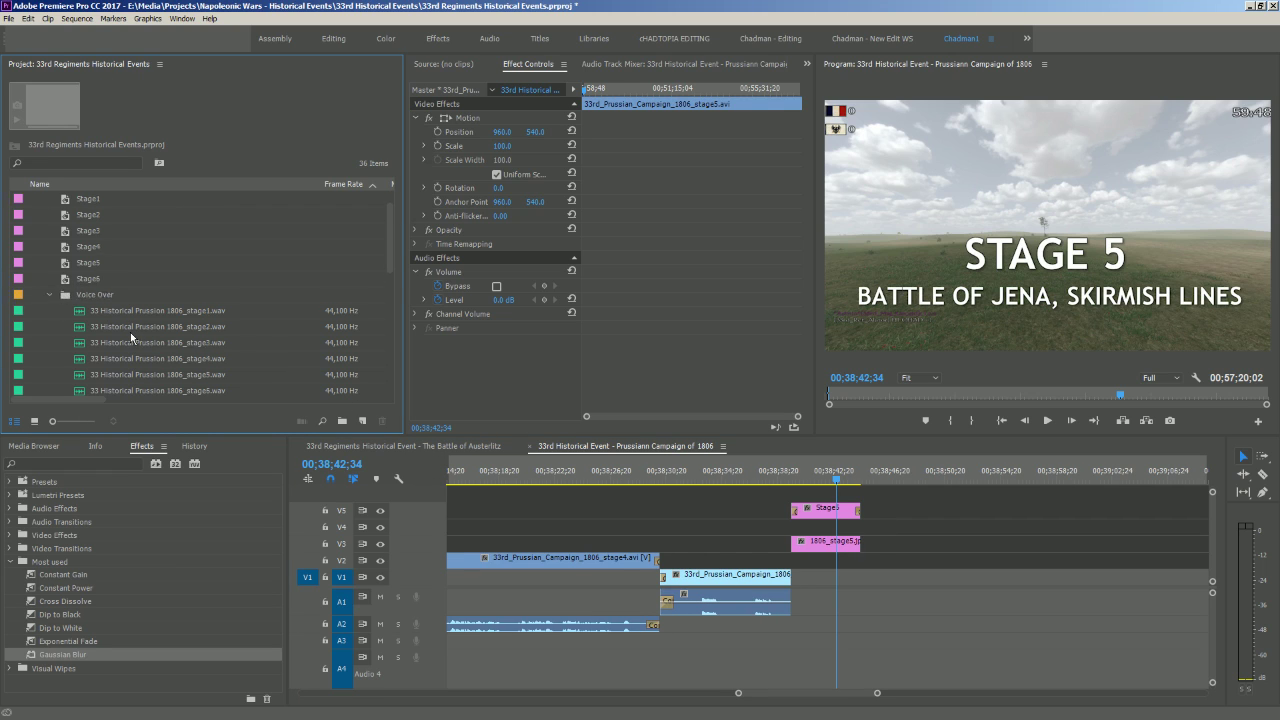
pyautogui.scroll(-1, 130, 332)
pyautogui.moveTo(117, 366); pyautogui.dragTo(867, 668)
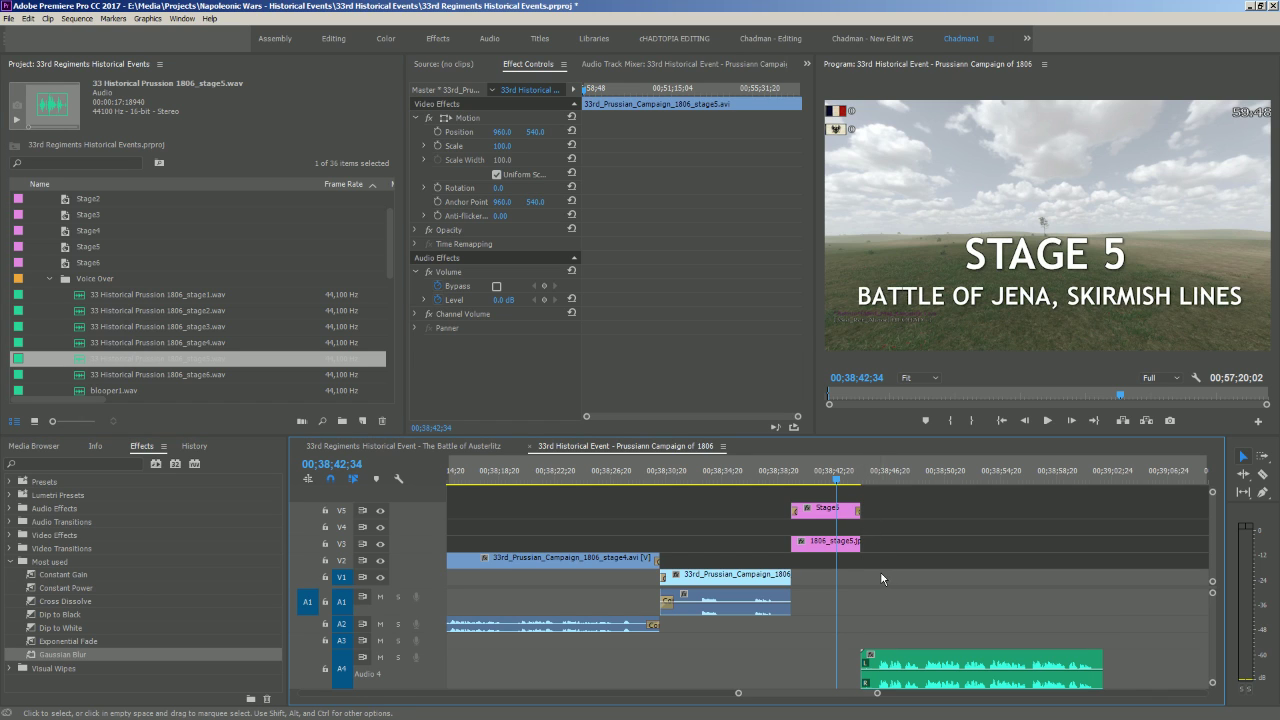
# Trim the silence from the beginning of the stage 5 voice-over, keeping its start at the end of the title card
pyautogui.press('=')
pyautogui.press('=')
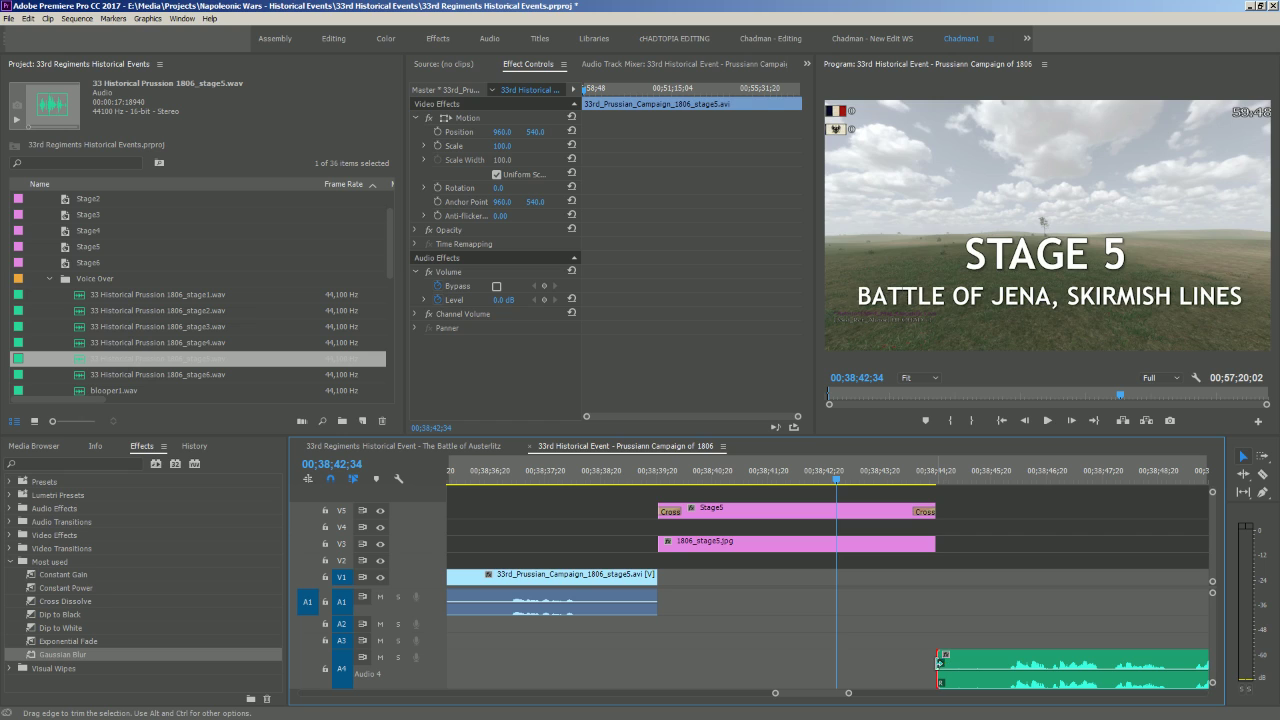
pyautogui.moveTo(940, 662); pyautogui.dragTo(978, 676)
pyautogui.click(907, 481)
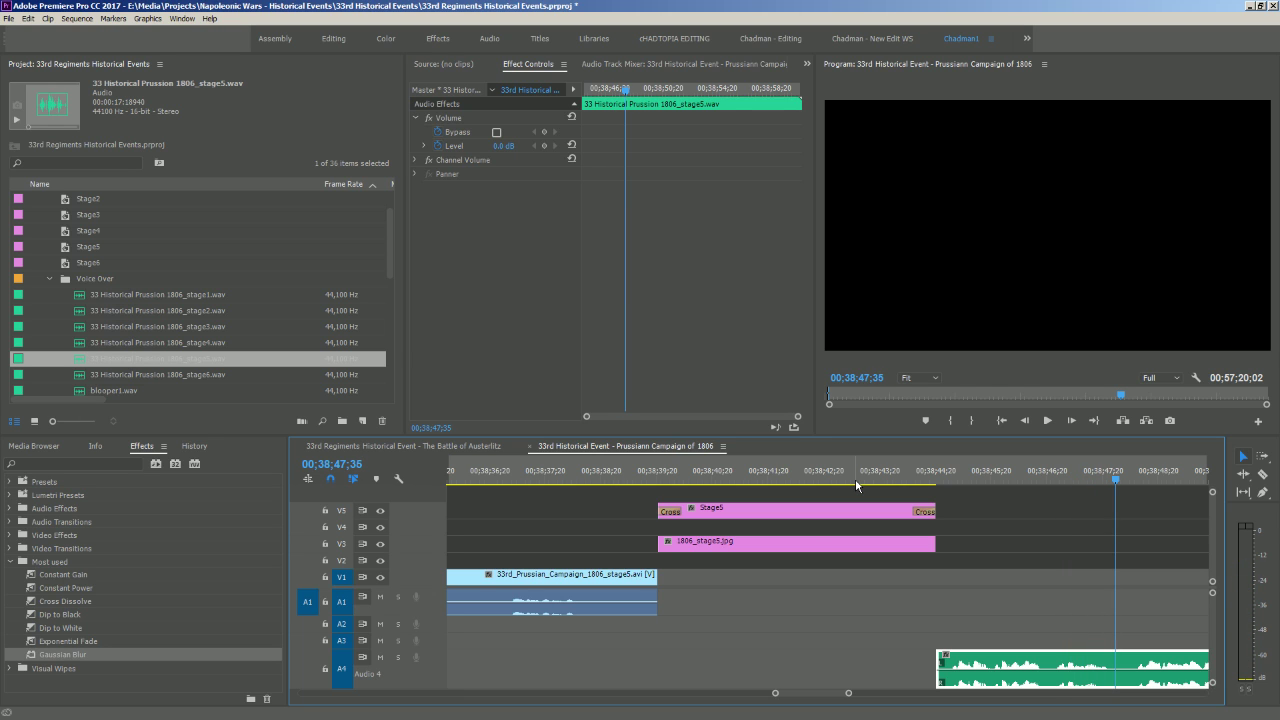
# Align the start of the stage 5 voice-over with the start of the 1806_stage5.jpg still and play it back
pyautogui.scroll(-3, 856, 485)
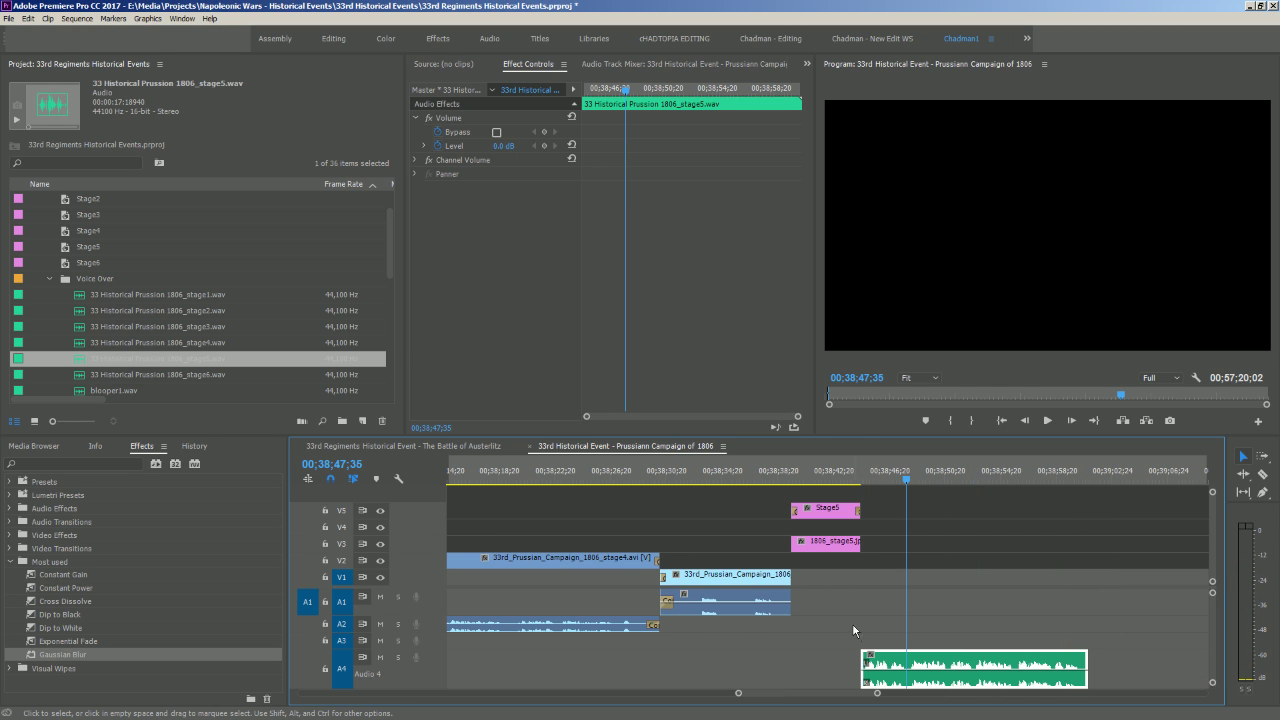
pyautogui.moveTo(933, 662); pyautogui.dragTo(875, 664)
pyautogui.click(779, 484)
pyautogui.press('space')
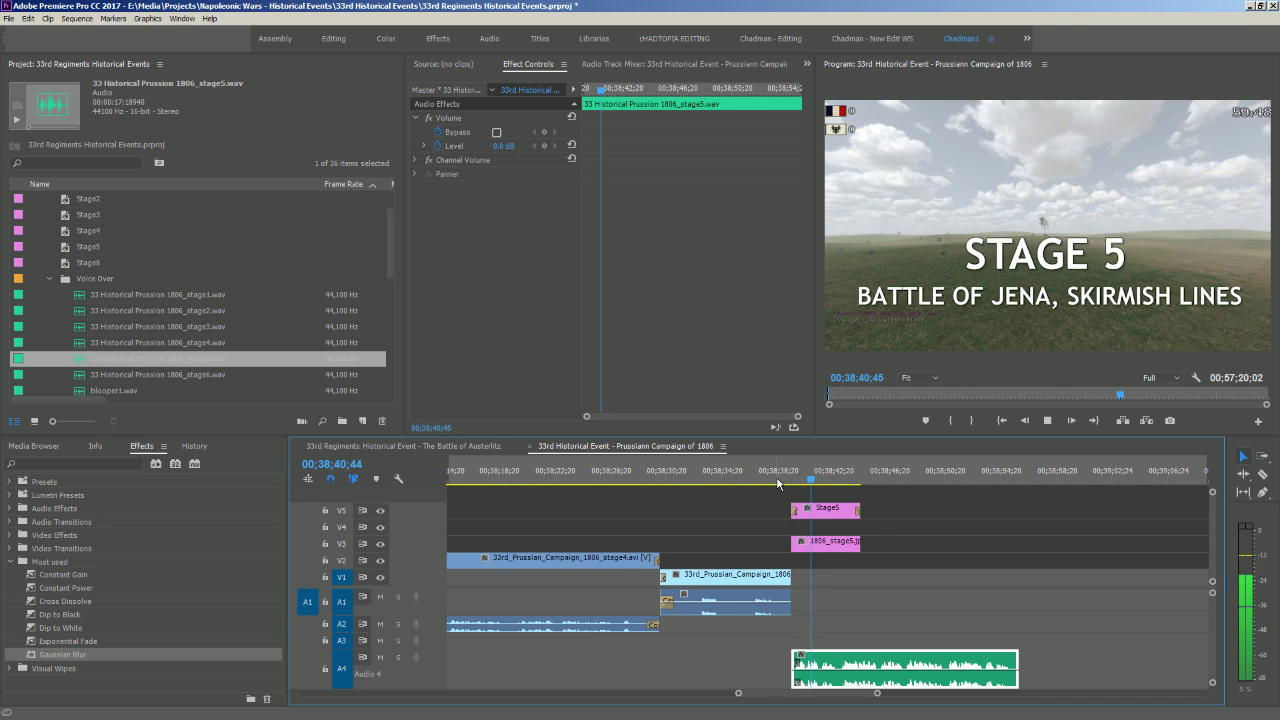
pyautogui.press('space')
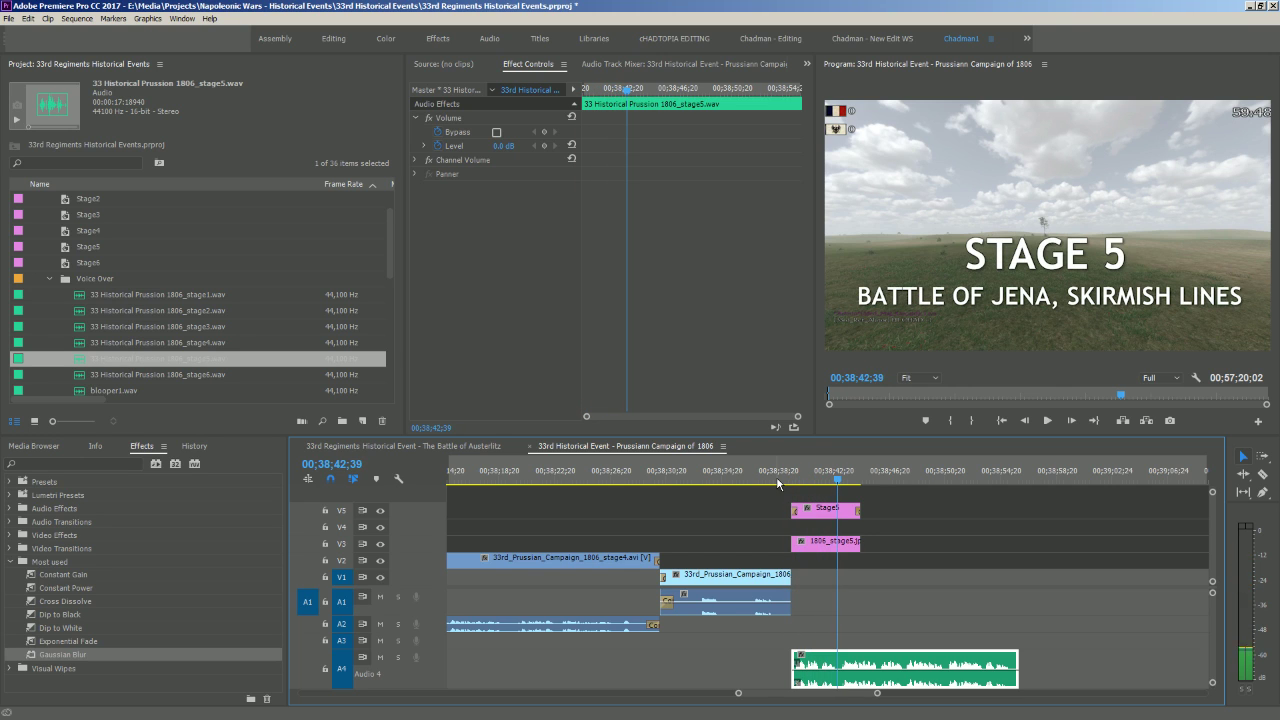
# Shift the Stage5 title slightly so it starts just after the still and voice-over, and play the result
pyautogui.press('=')
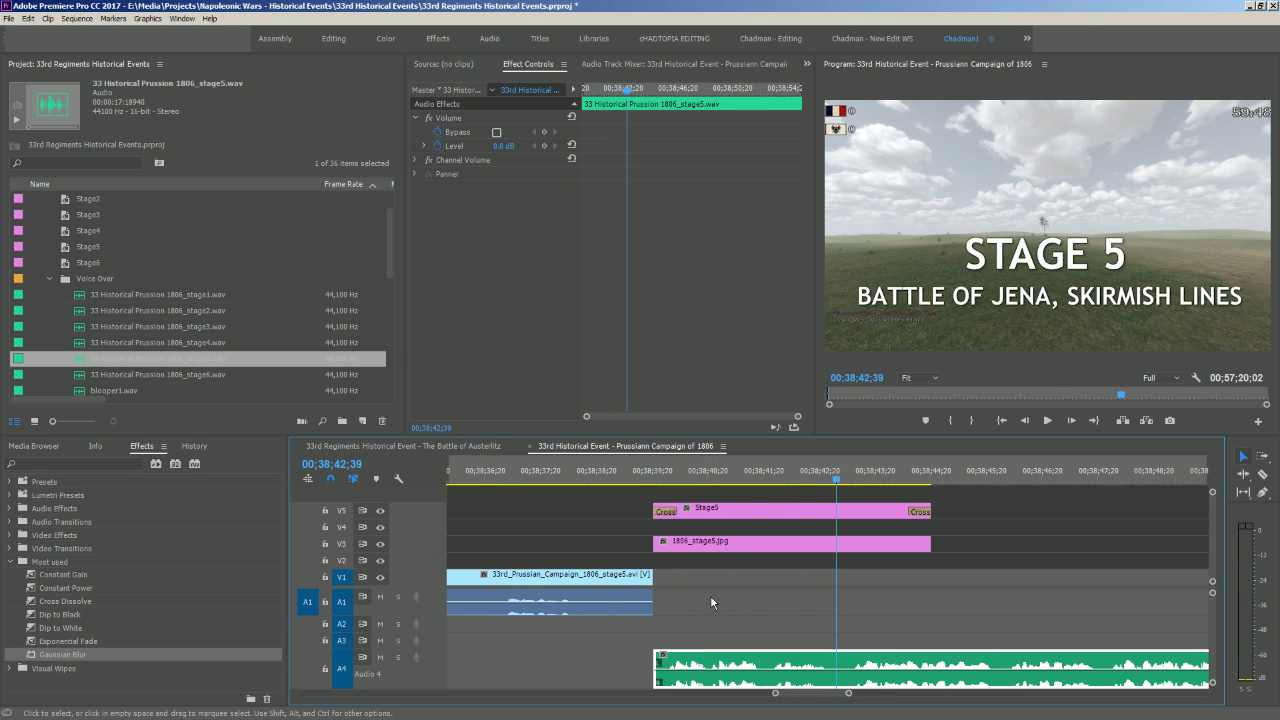
pyautogui.moveTo(684, 522); pyautogui.dragTo(733, 521)
pyautogui.click(639, 473)
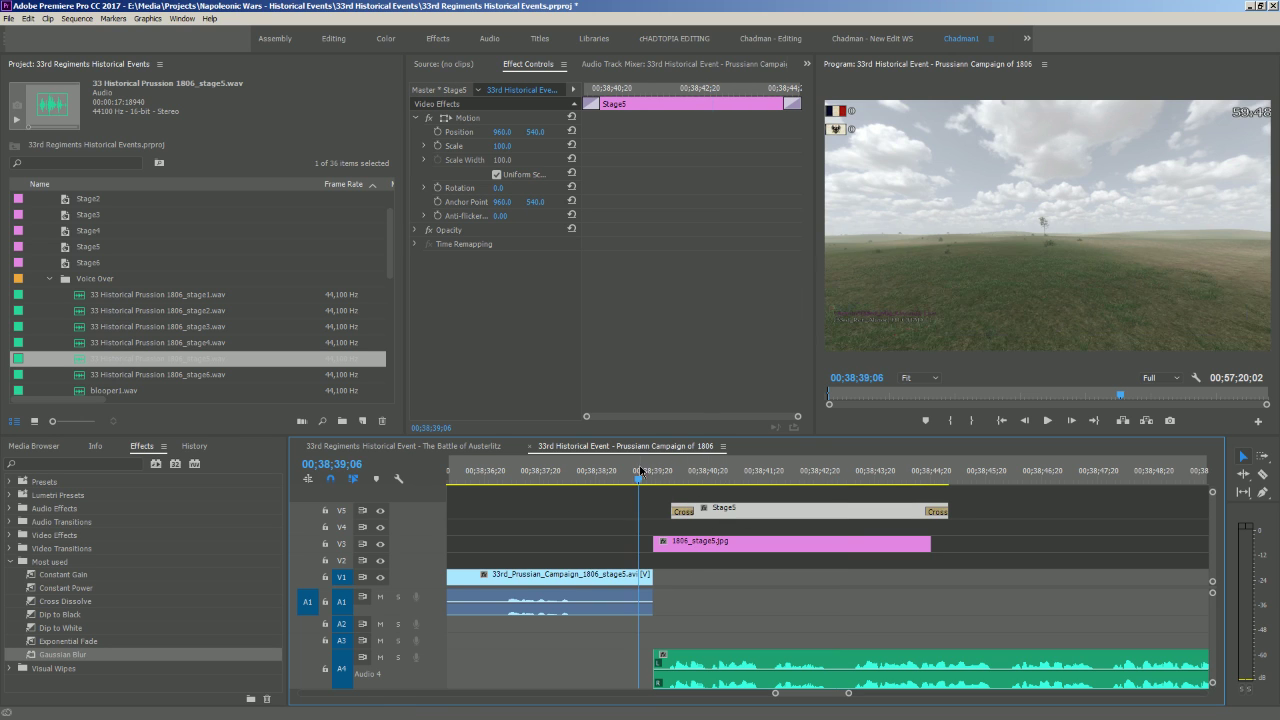
pyautogui.press('space')
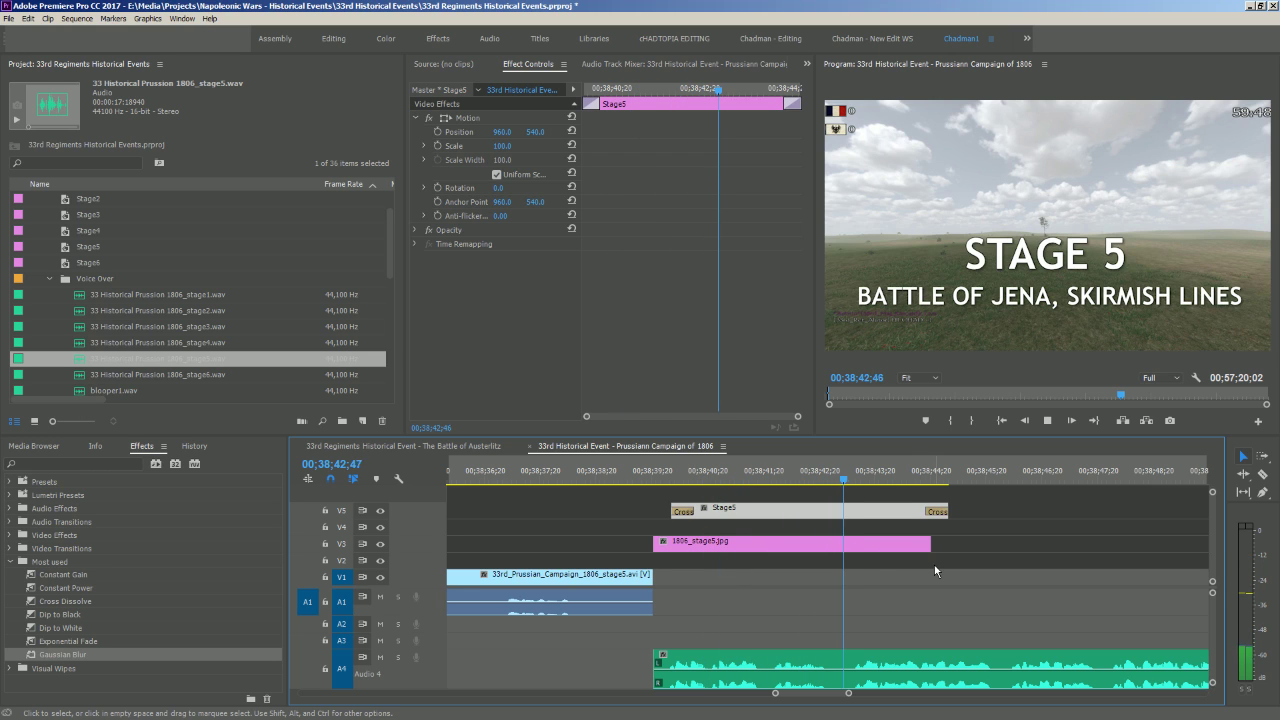
pyautogui.press('space')
# Extend the 1806_stage5.jpg still and the Stage5 title to the end of the voice-over
pyautogui.press('-')
pyautogui.press('-')
pyautogui.press('-')
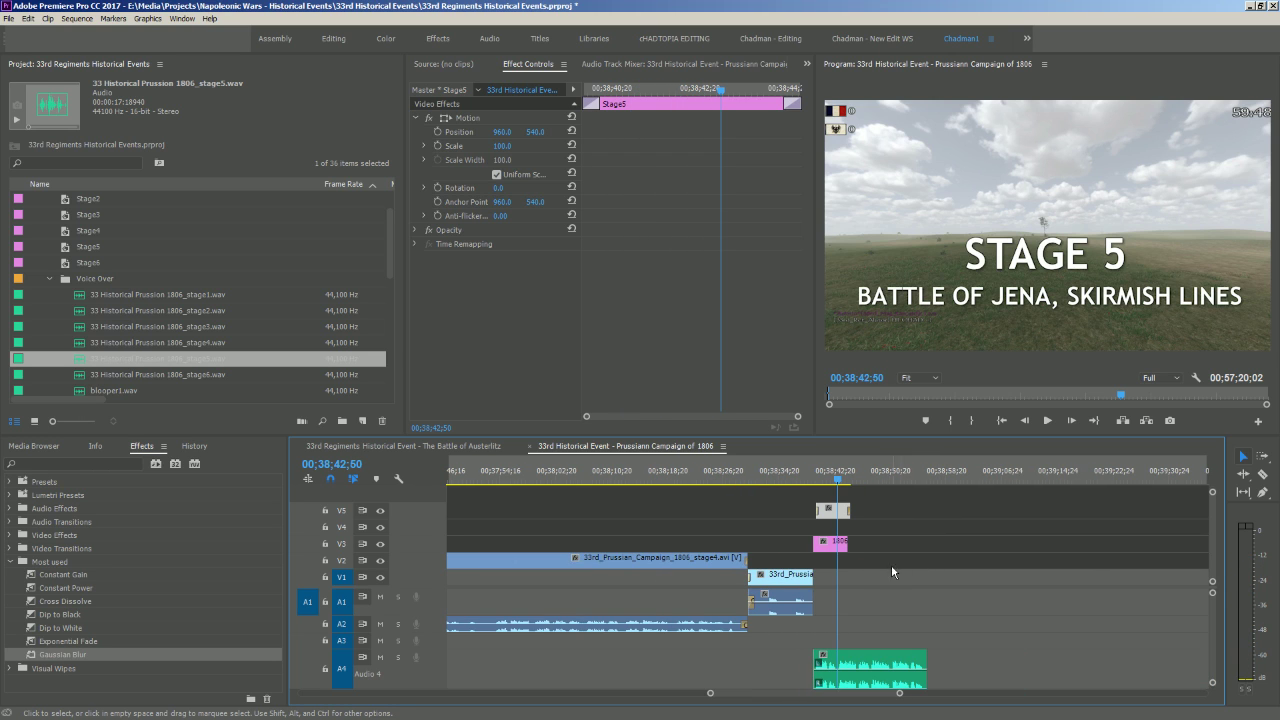
pyautogui.moveTo(849, 545); pyautogui.dragTo(926, 552)
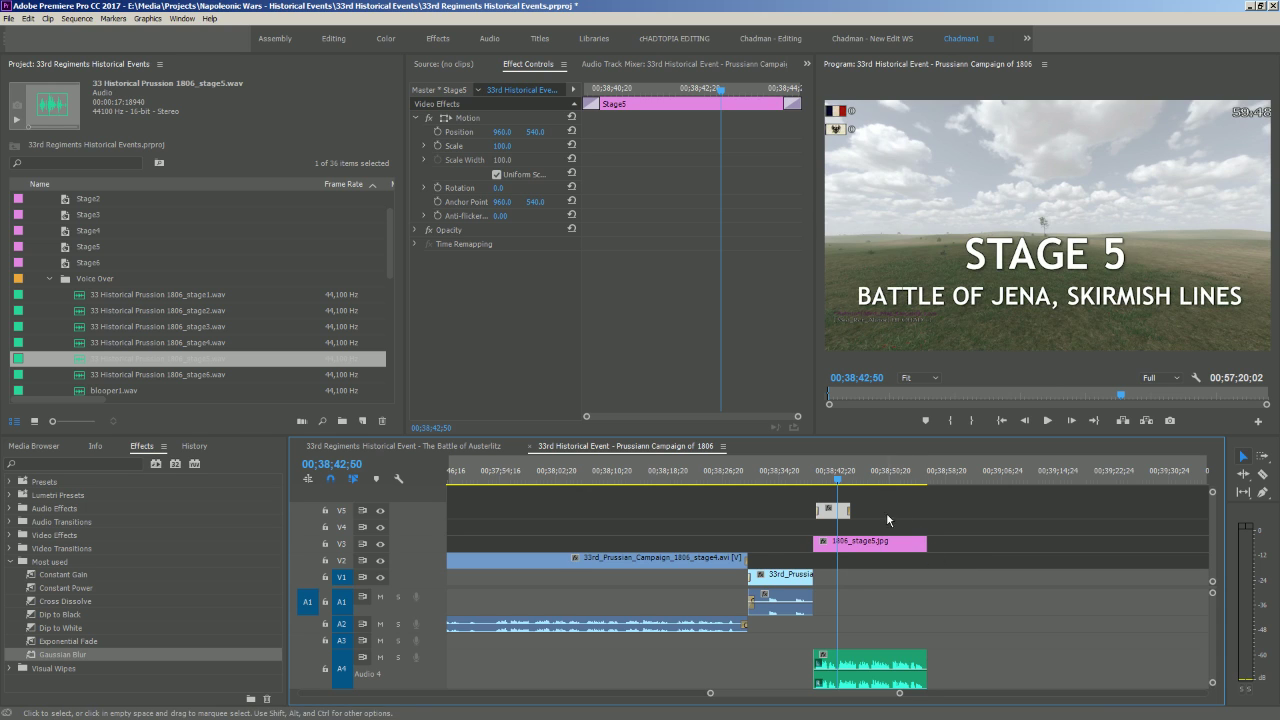
pyautogui.moveTo(849, 510); pyautogui.dragTo(926, 520)
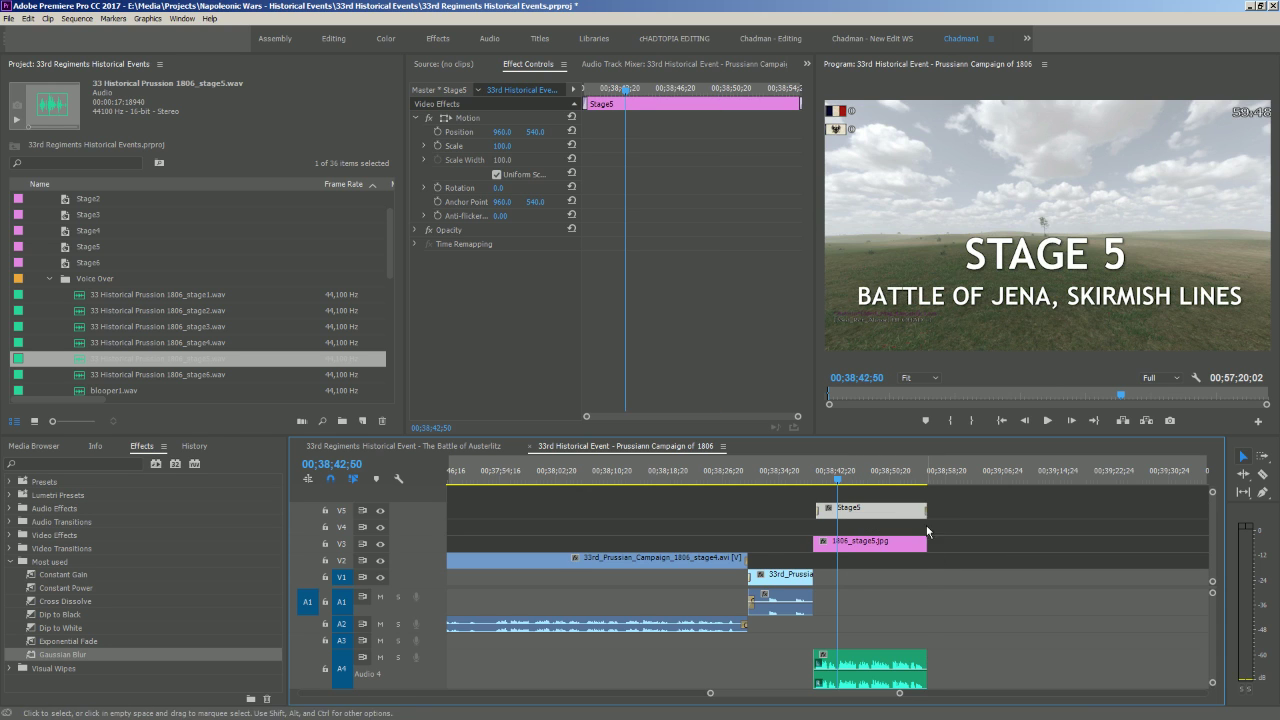
# Play the end of the stage 5 voice-over and trim off the silence after its last words, ending it at about 00;38;55;17
pyautogui.click(909, 474)
pyautogui.press('=')
pyautogui.press('=')
pyautogui.press('=')
pyautogui.press('=')
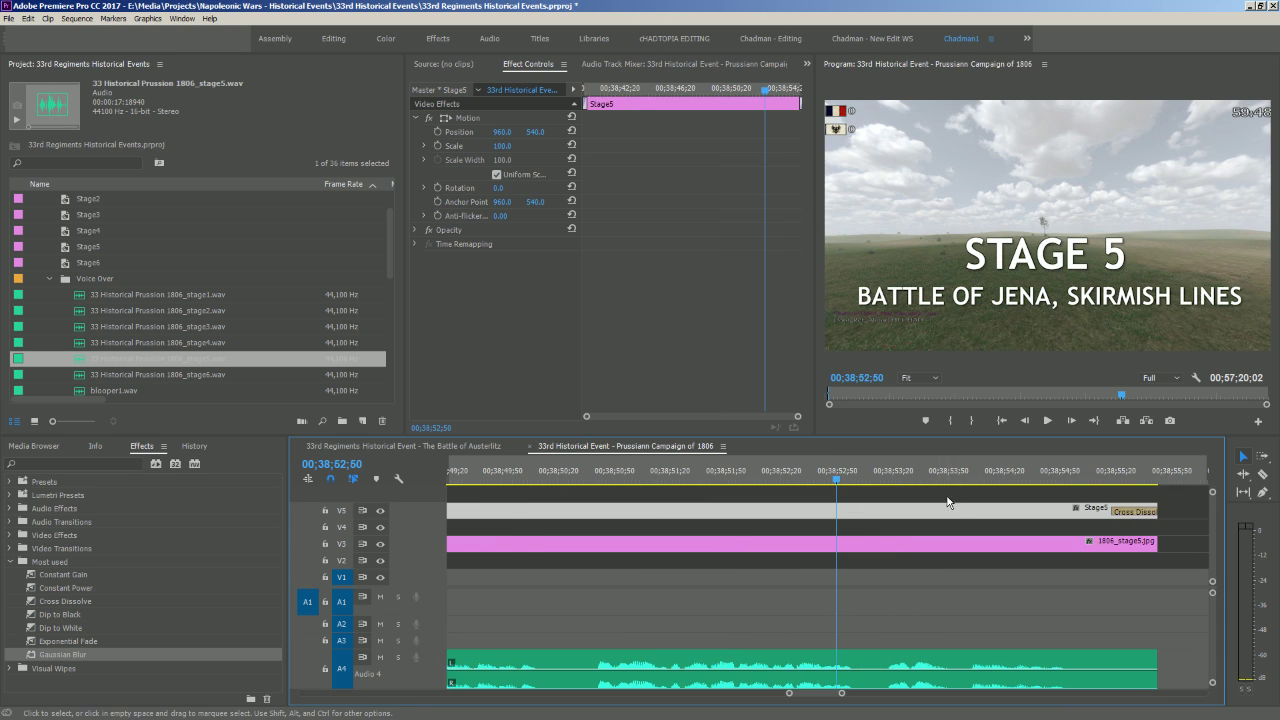
pyautogui.press('space')
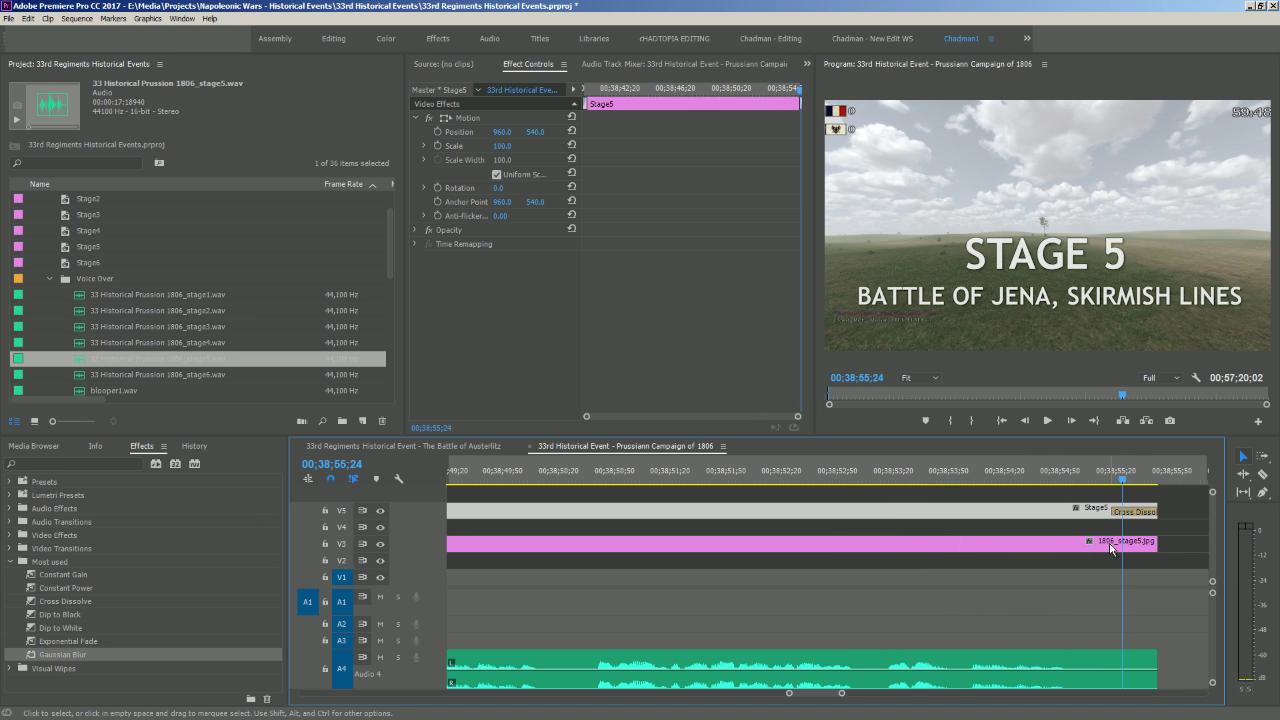
pyautogui.click(1111, 486)
pyautogui.moveTo(1111, 486); pyautogui.dragTo(1062, 488)
pyautogui.press('space')
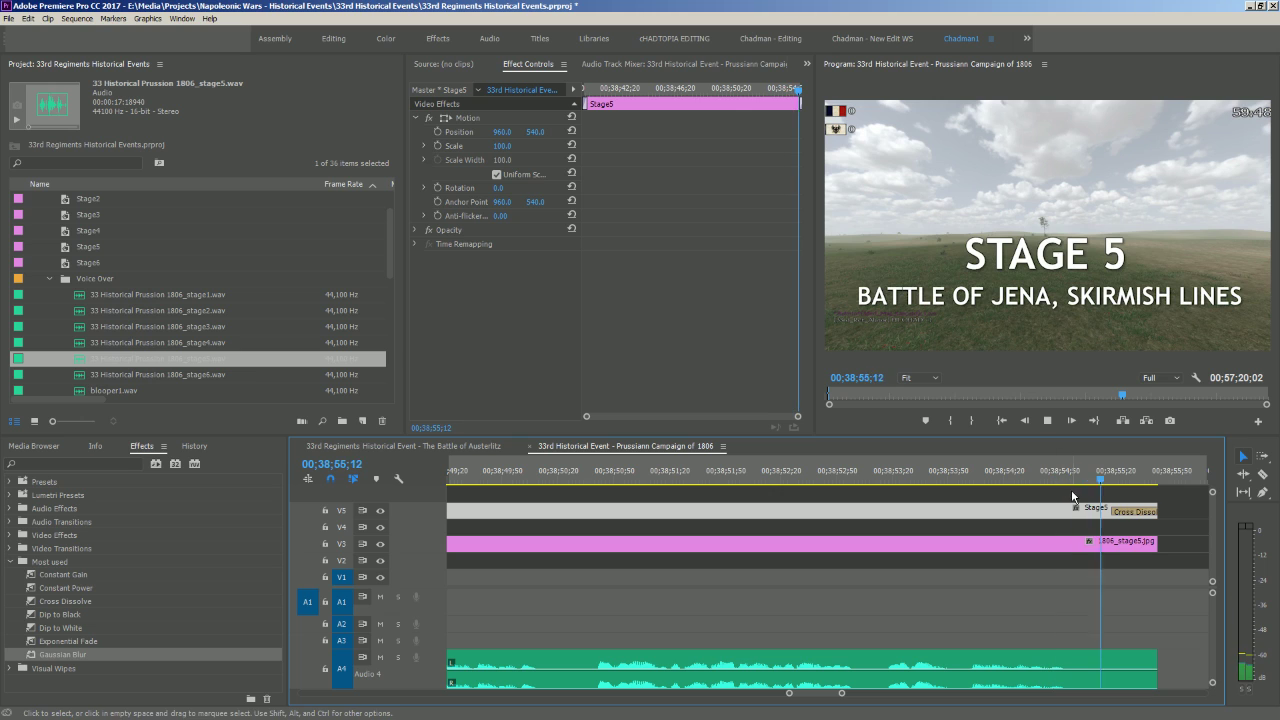
pyautogui.click(1109, 481)
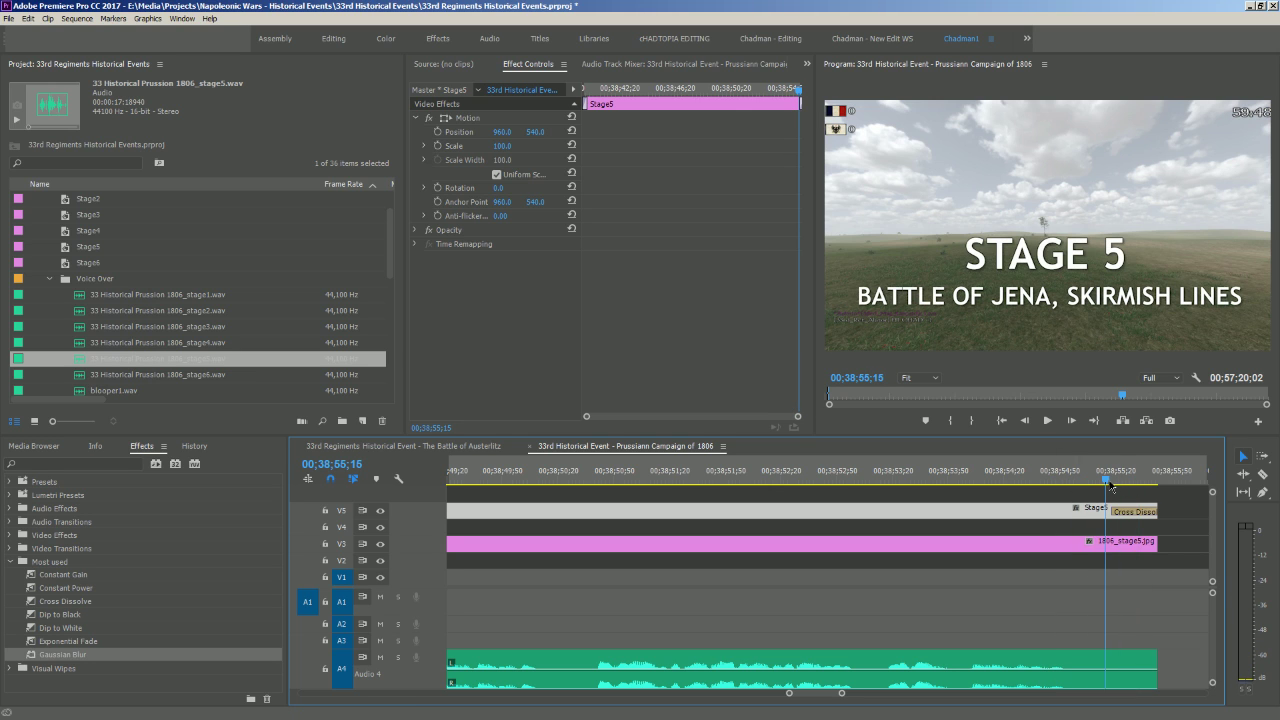
pyautogui.moveTo(1157, 666); pyautogui.dragTo(1110, 666)
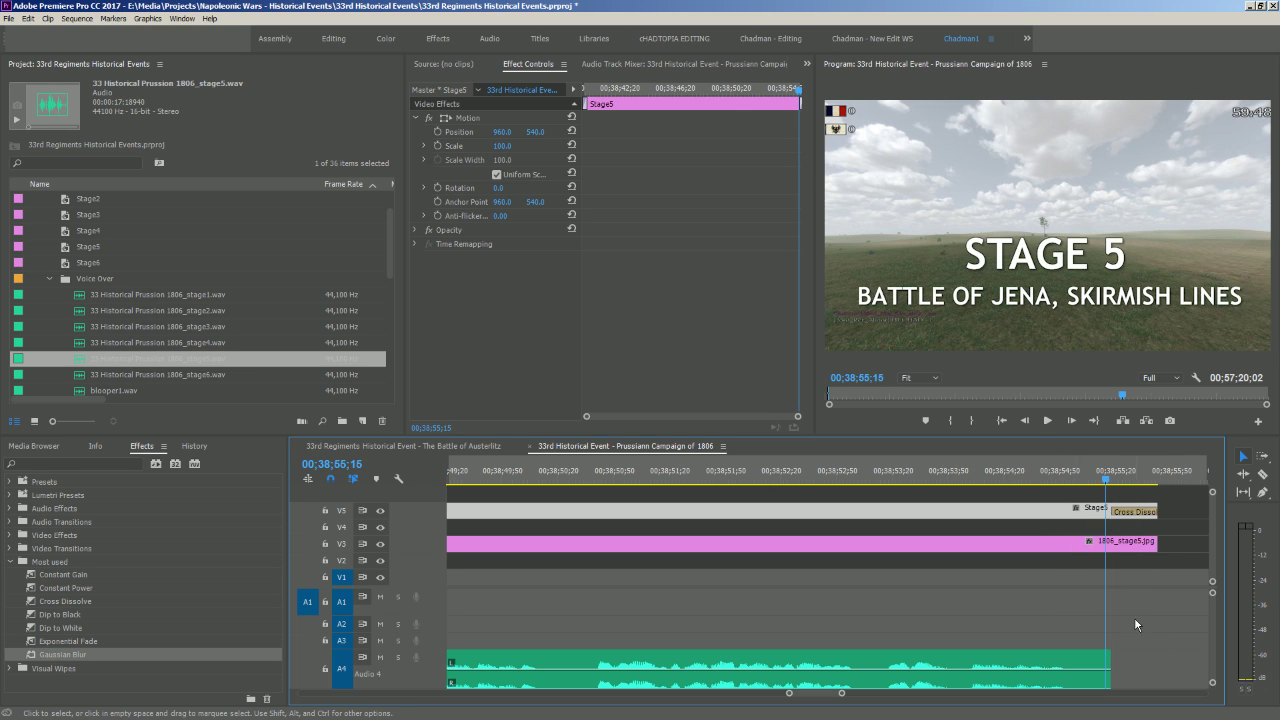
pyautogui.click(1135, 625)
pyautogui.click(1117, 596)
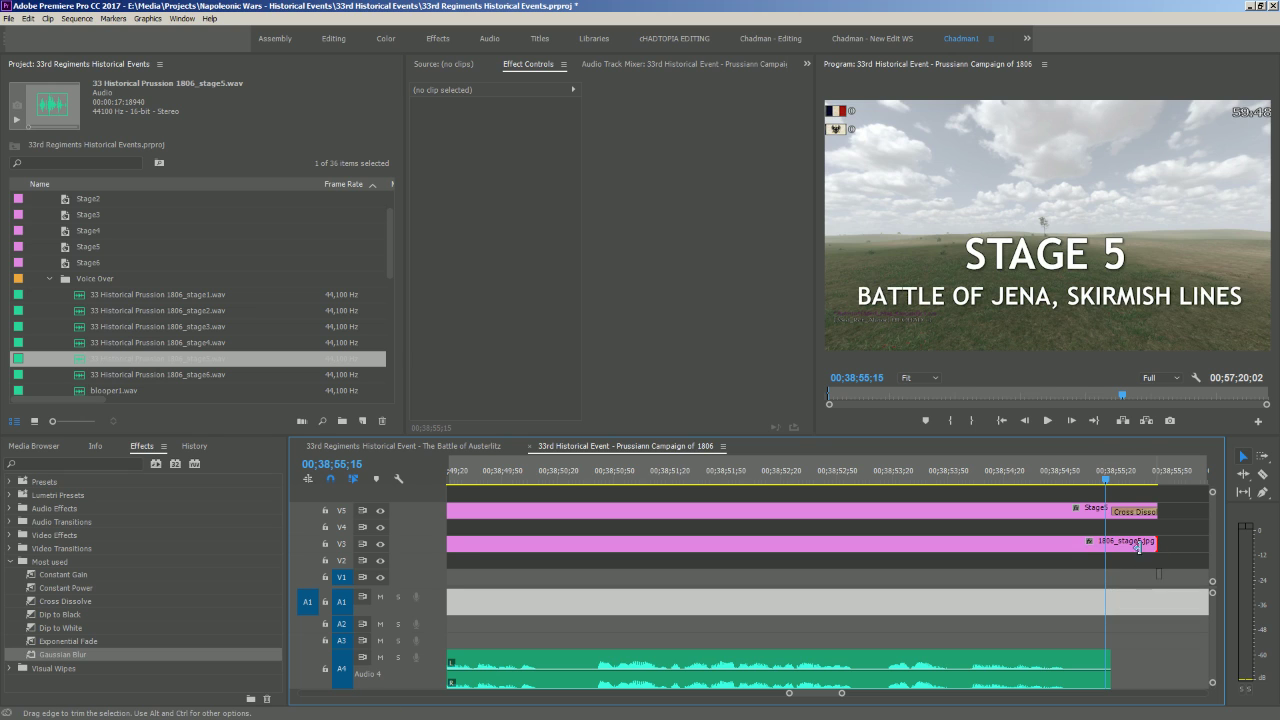
# Shorten the 1806_stage5.jpg still to the voice-over's end and the Stage5 title to slightly before it, and play the ending
pyautogui.moveTo(1138, 547)
pyautogui.mouseDown()
pyautogui.moveTo(1104, 552)
pyautogui.moveTo(1131, 566)
pyautogui.mouseUp()
pyautogui.click(1140, 619)
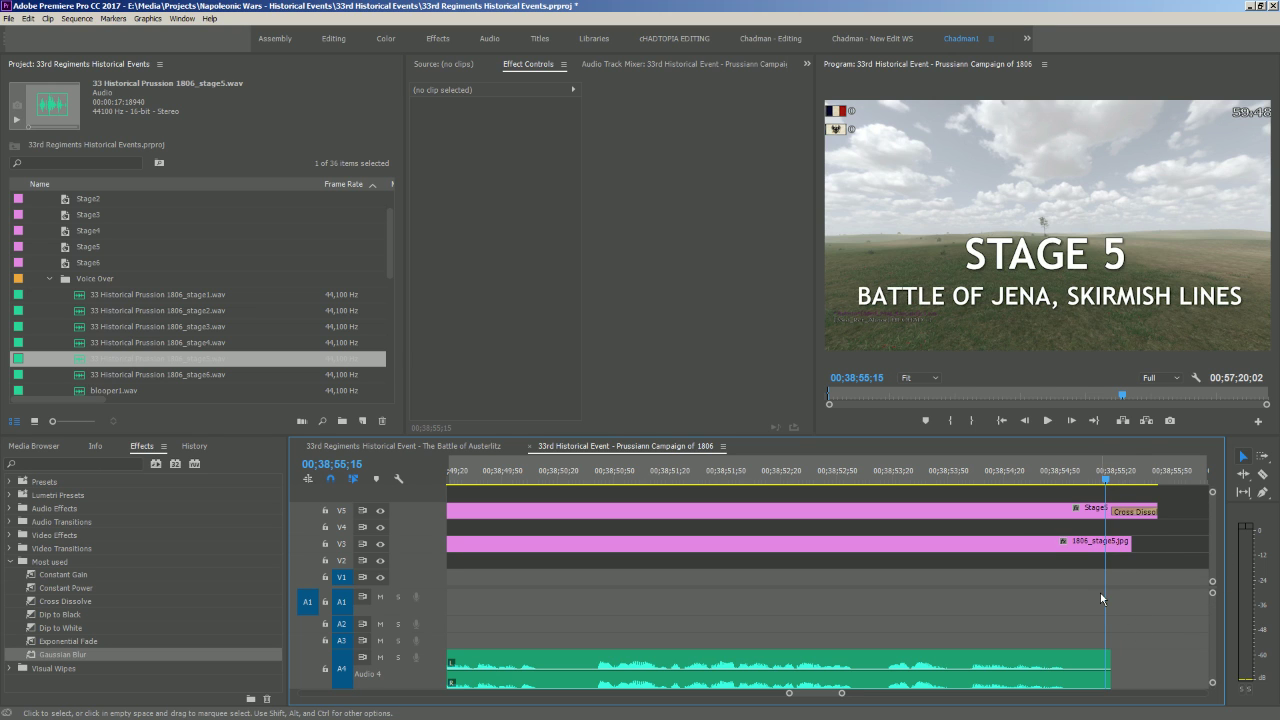
pyautogui.click(1151, 481)
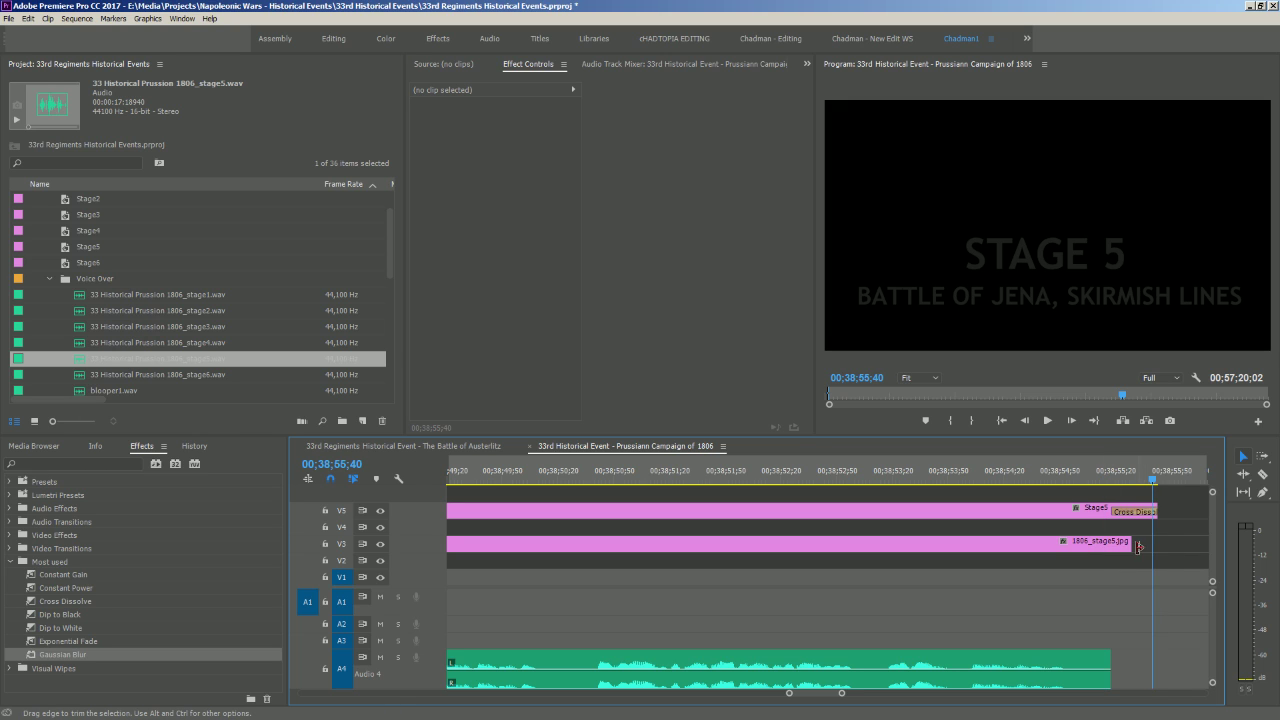
pyautogui.moveTo(1131, 546); pyautogui.dragTo(1062, 516)
pyautogui.click(954, 480)
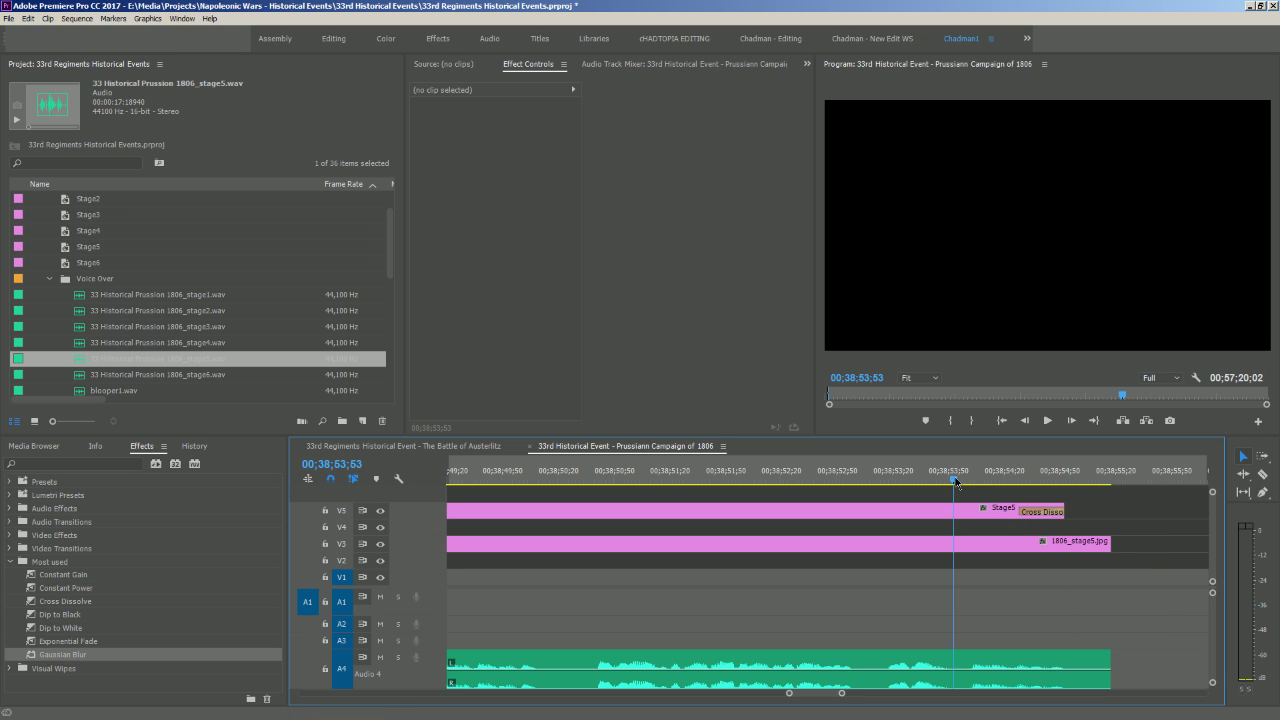
pyautogui.press('space')
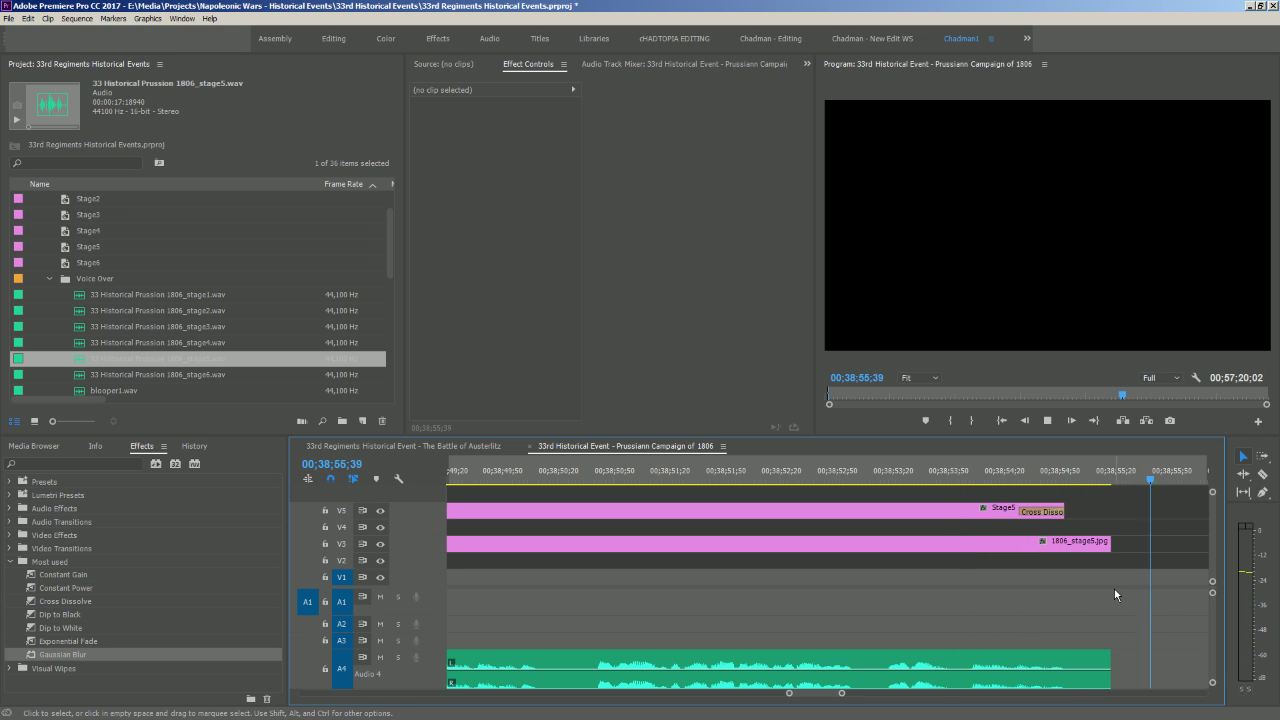
pyautogui.press('space')
# Apply the Gaussian Blur effect to the 1806_stage5.jpg still
pyautogui.scroll(-6, 771, 622)
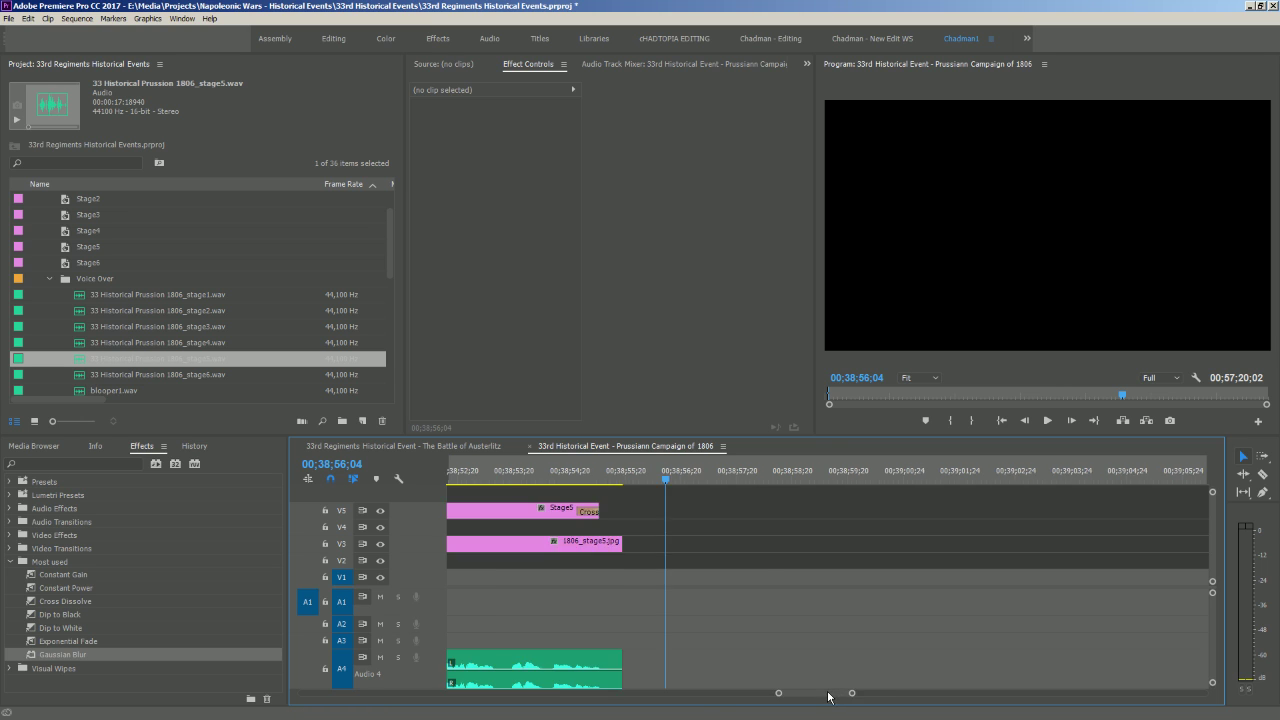
pyautogui.click(693, 556)
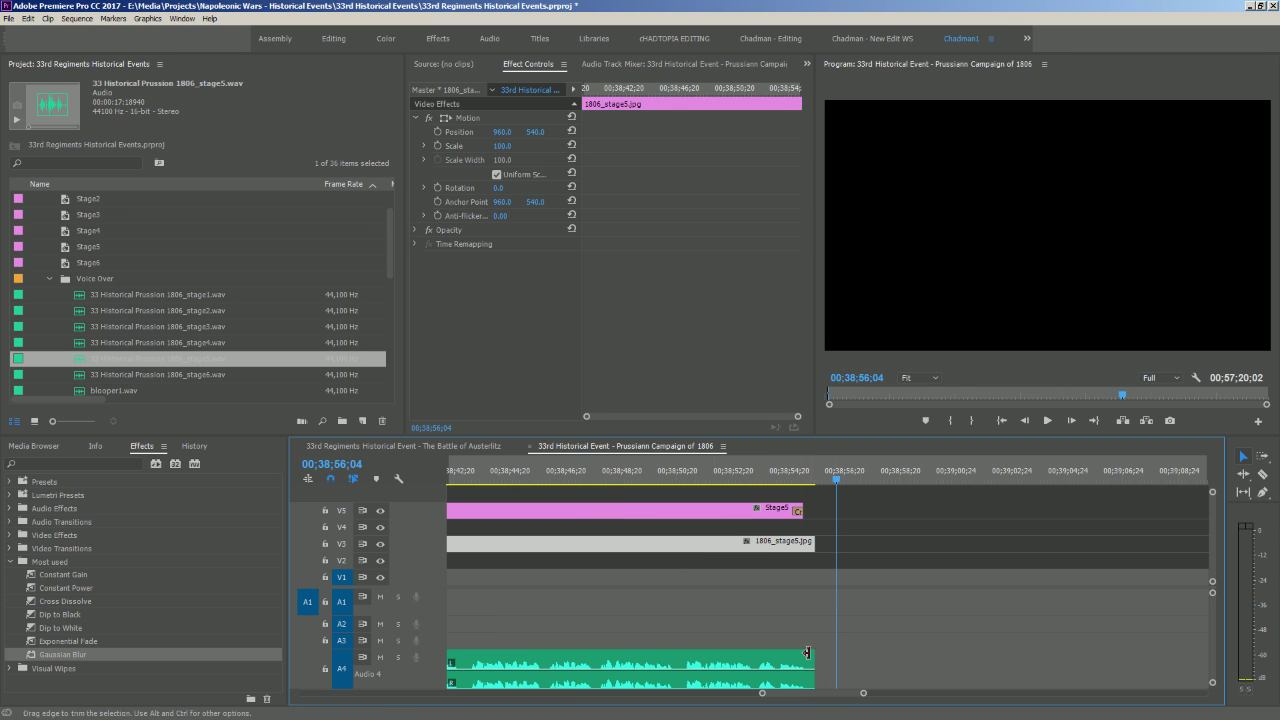
pyautogui.scroll(2, 821, 697)
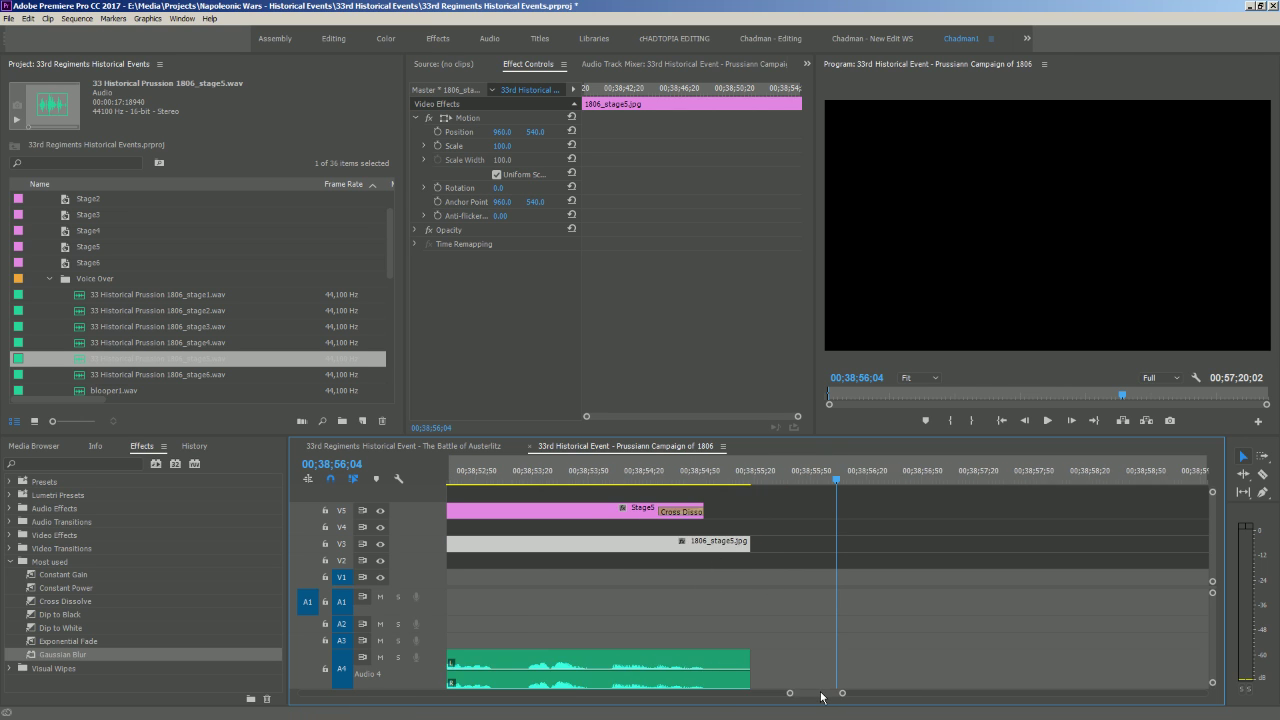
pyautogui.moveTo(813, 699); pyautogui.dragTo(734, 699)
pyautogui.scroll(-5, 734, 697)
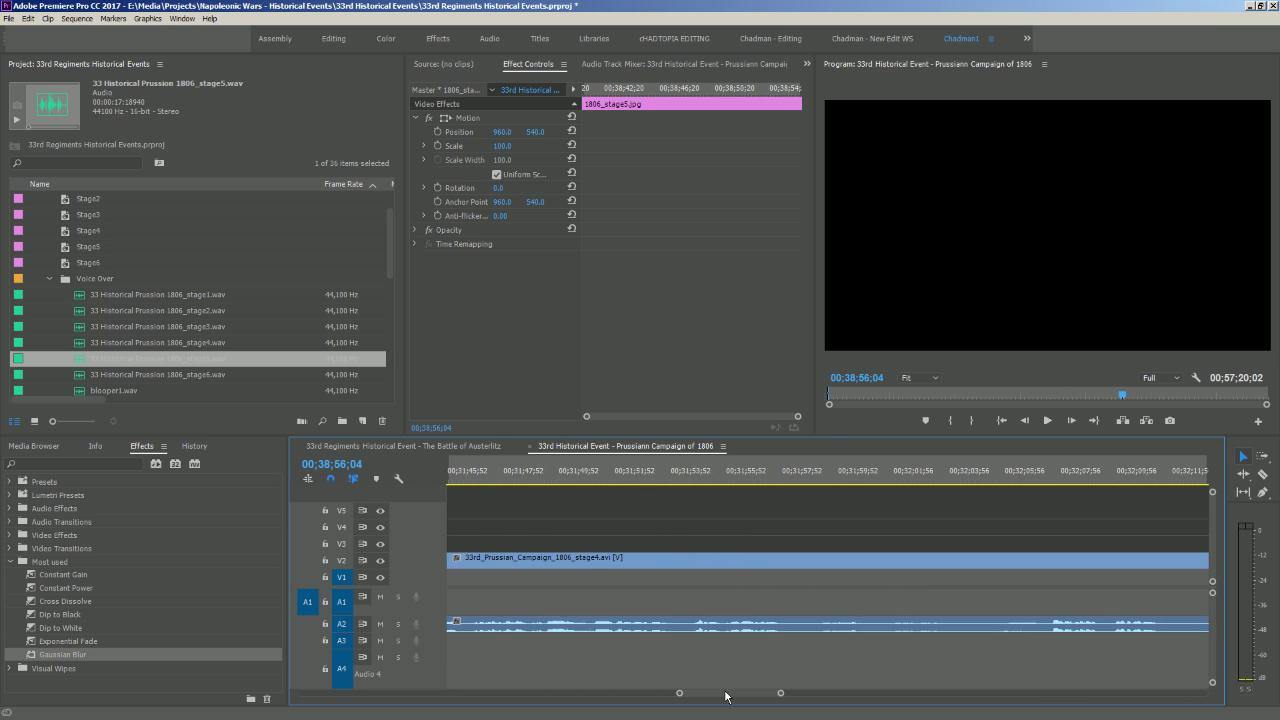
pyautogui.scroll(-3, 729, 685)
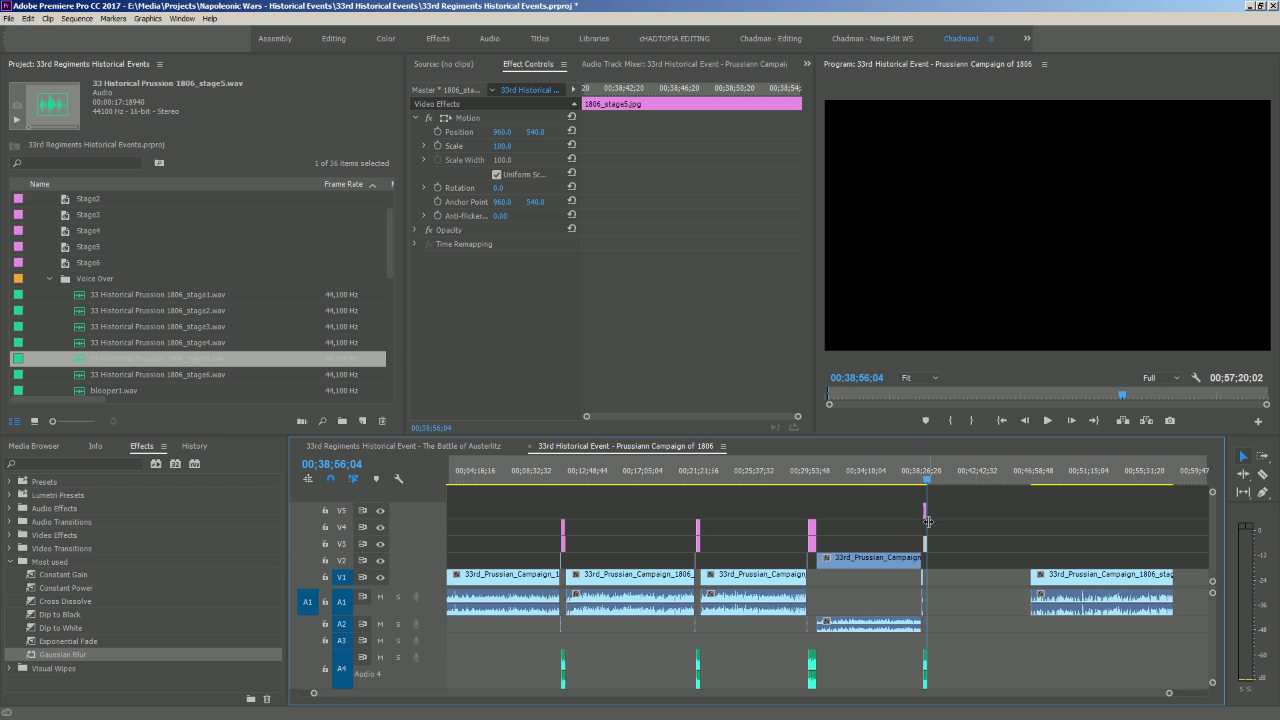
pyautogui.scroll(5, 931, 495)
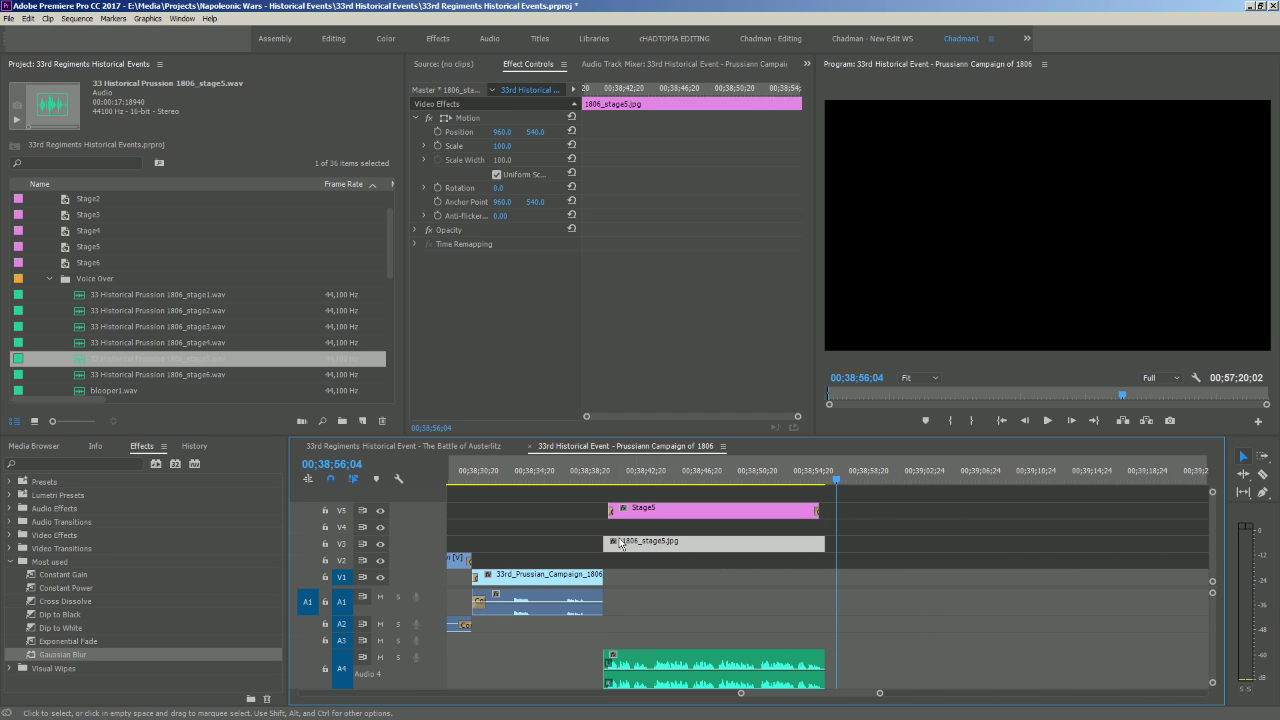
pyautogui.moveTo(57, 660); pyautogui.dragTo(640, 548)
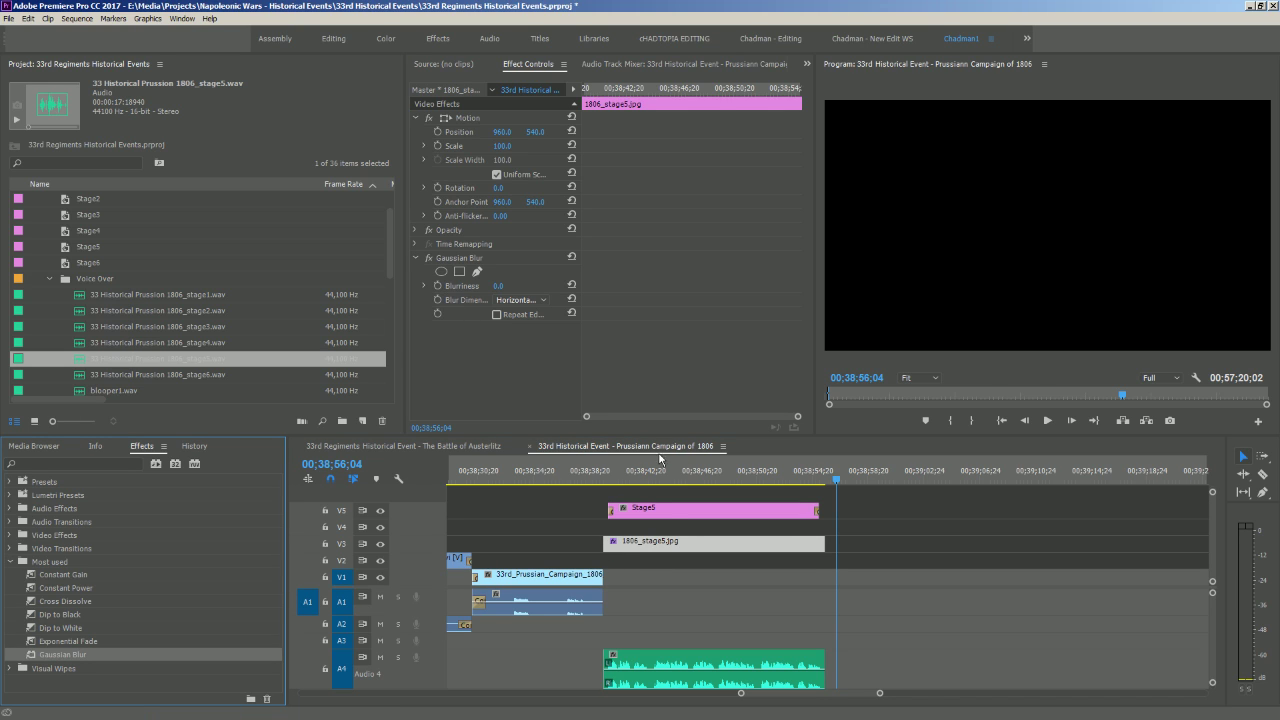
# Turn on Blurriness keyframing at the first frame of the 1806_stage5.jpg still, 00;38;39;22, with a value of 0
pyautogui.moveTo(629, 477); pyautogui.dragTo(607, 479)
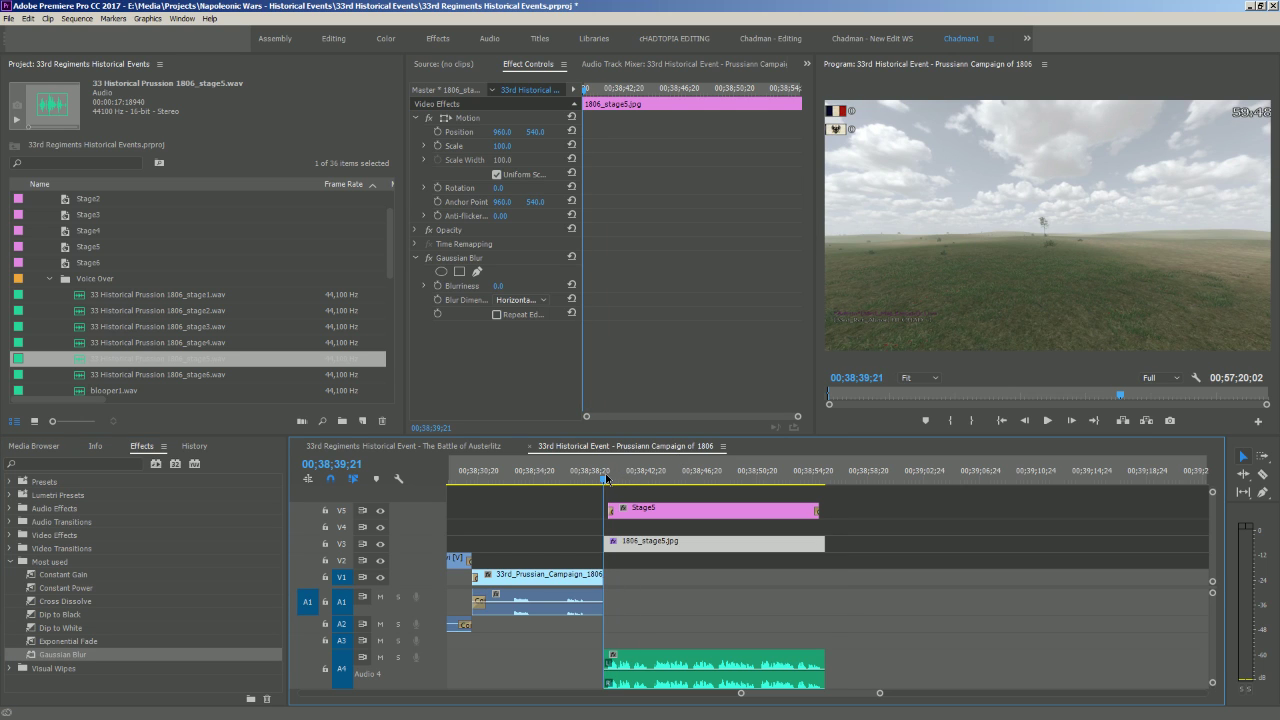
pyautogui.press('=')
pyautogui.press('=')
pyautogui.press('=')
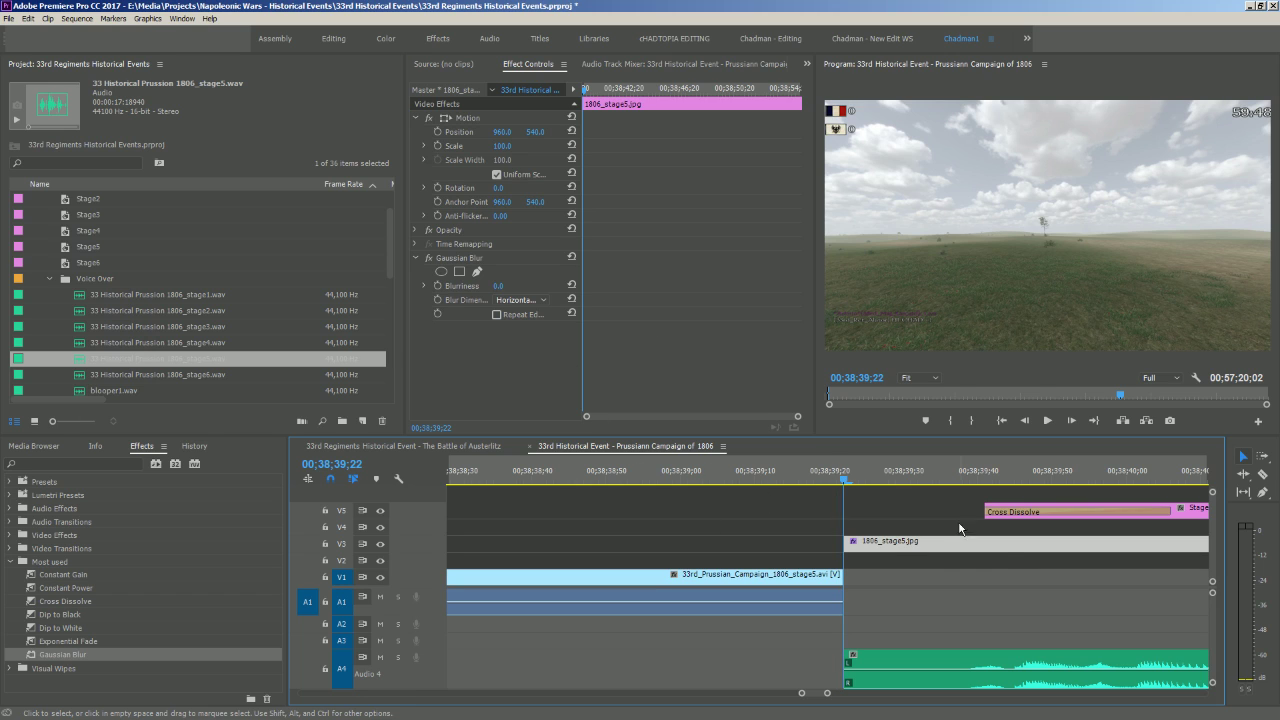
pyautogui.click(438, 287)
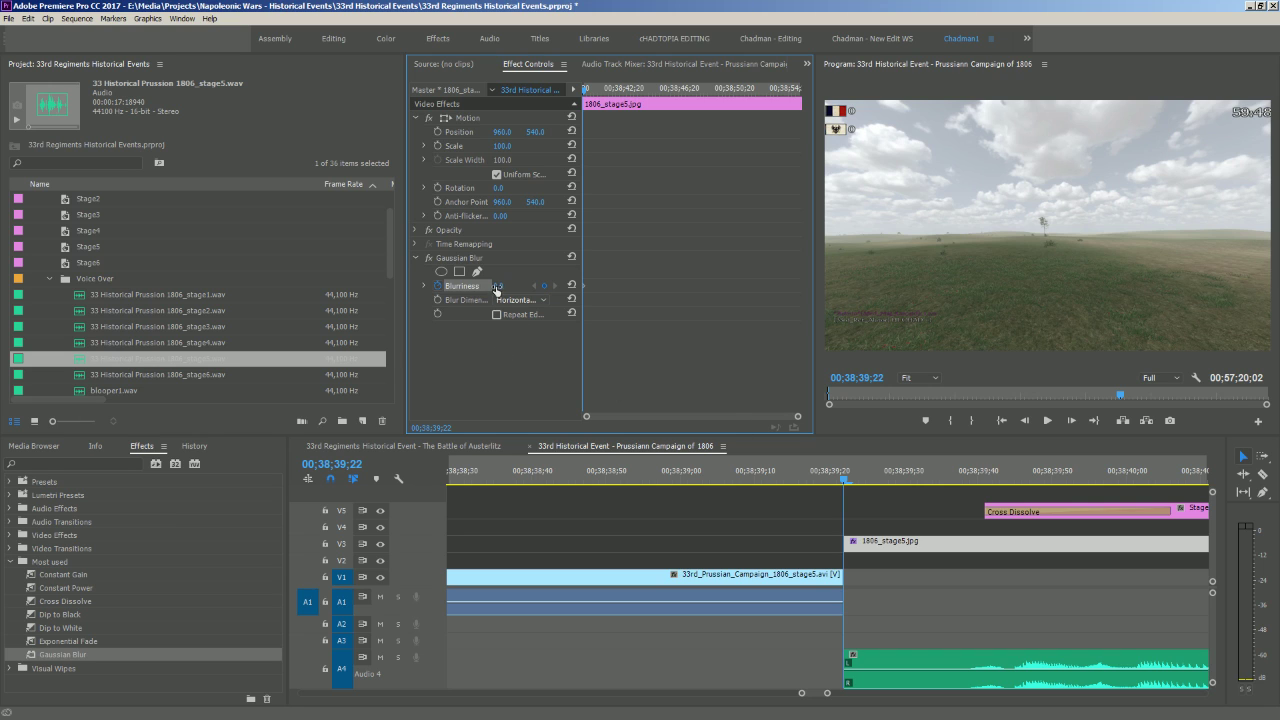
# Set the still's Blurriness to 25 at 00;38;39;55, during the title's fade-in, and play the transition
pyautogui.moveTo(845, 487); pyautogui.dragTo(1089, 482)
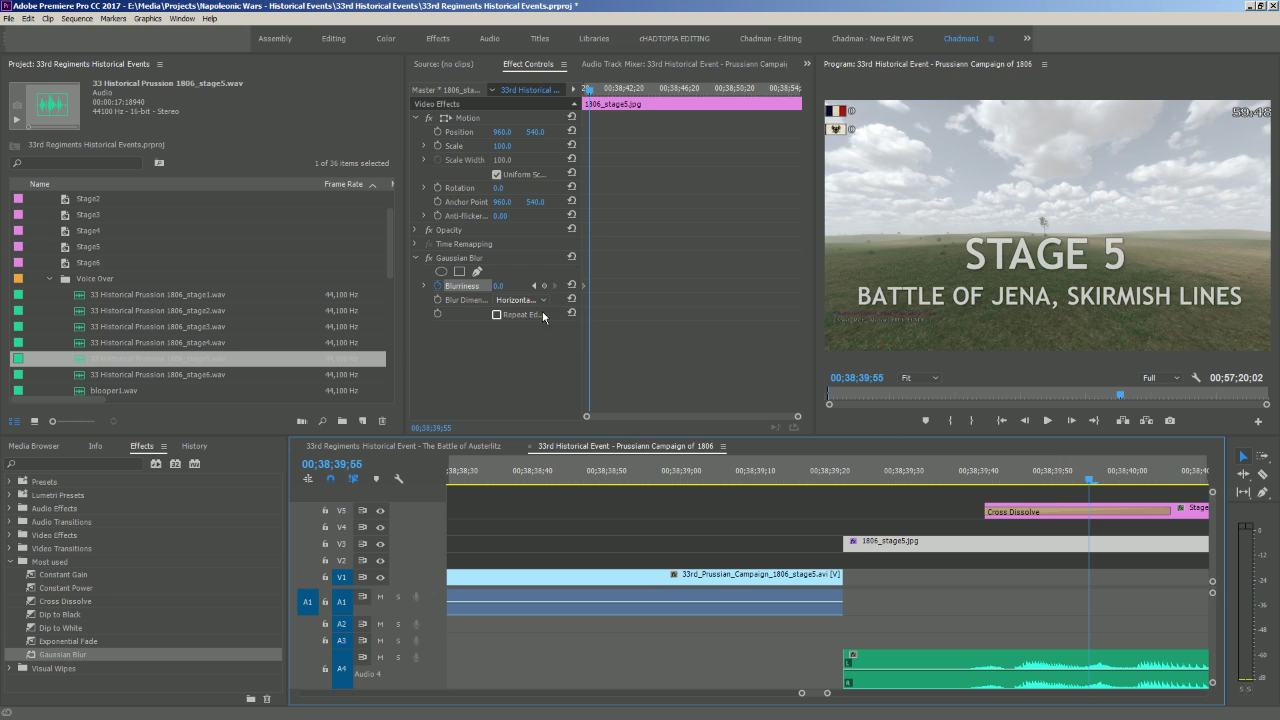
pyautogui.click(504, 295)
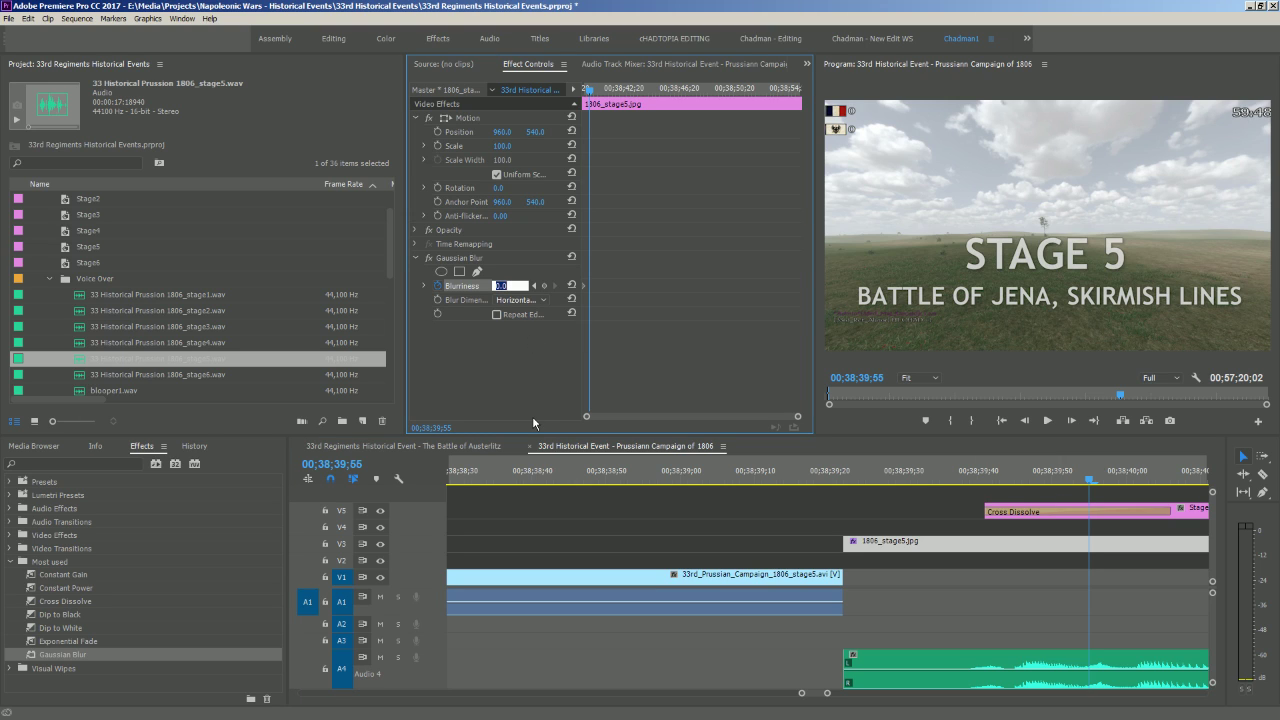
pyautogui.write('25')
pyautogui.press('Return')
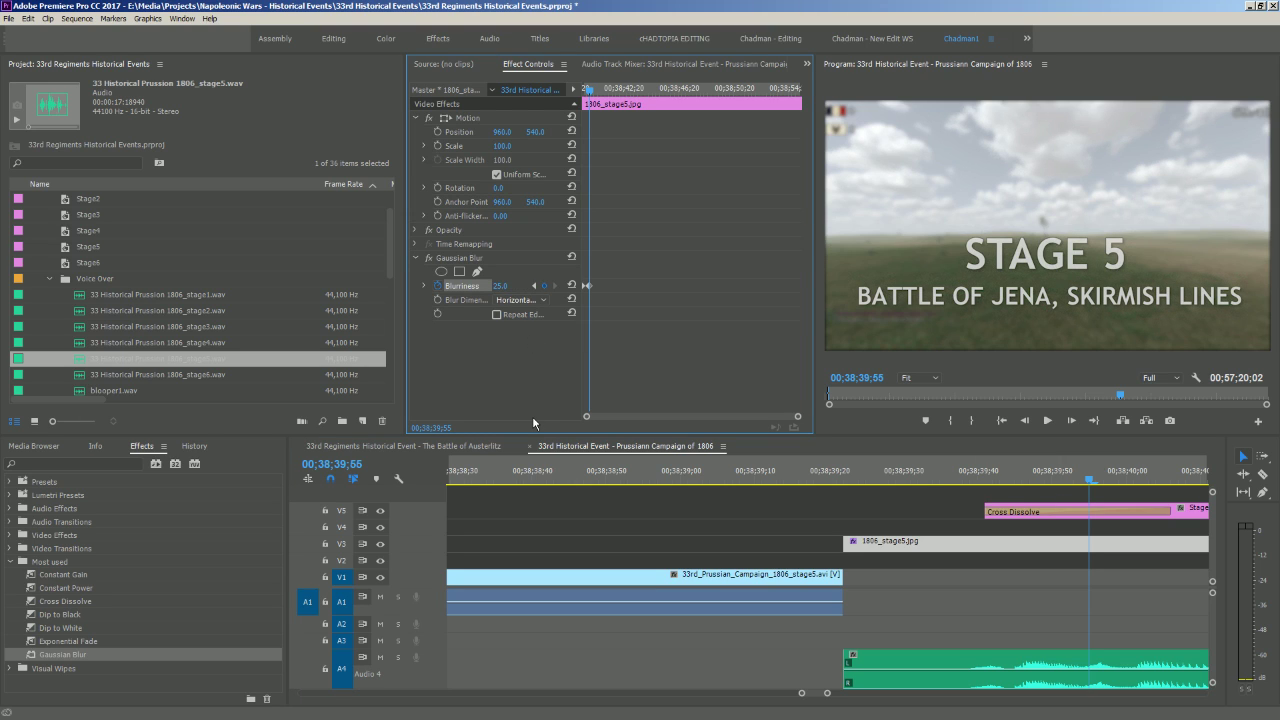
pyautogui.moveTo(891, 472); pyautogui.dragTo(836, 485)
pyautogui.press('space')
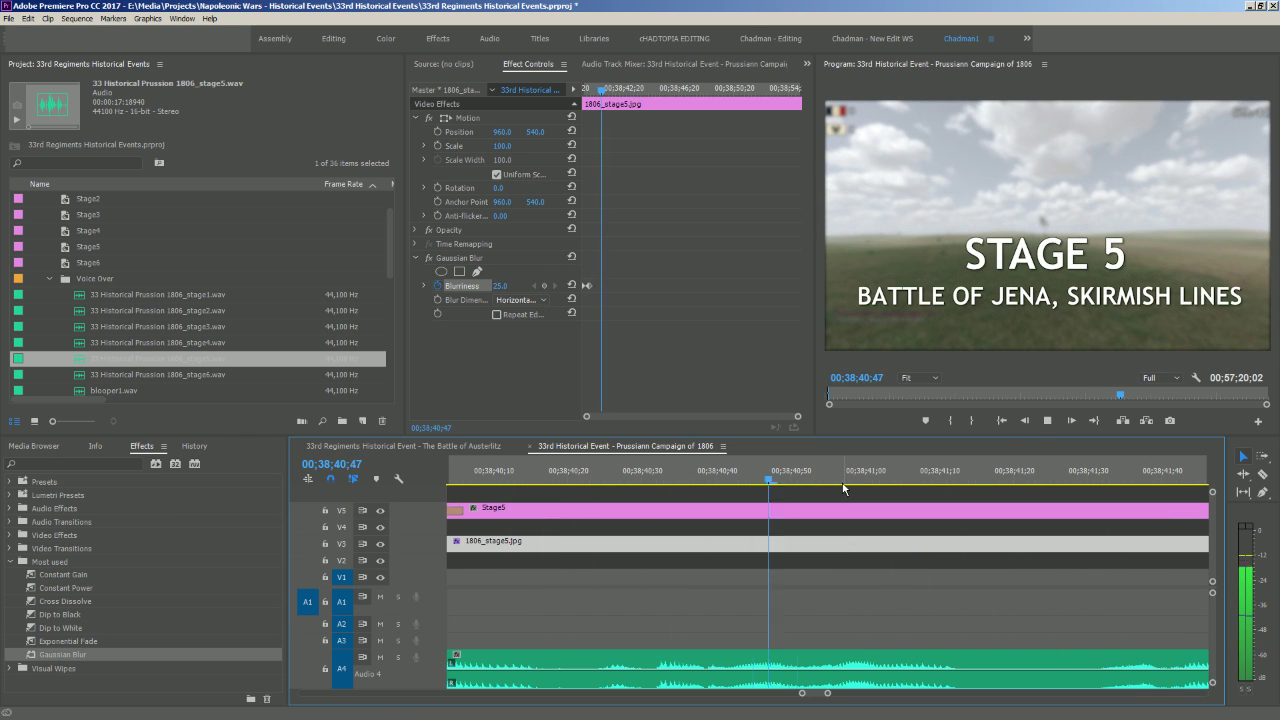
pyautogui.press('space')
# Add a Blurriness keyframe holding 25 at 00;38;54;41, during the Stage5 title's closing cross dissolve
pyautogui.scroll(-5, 828, 489)
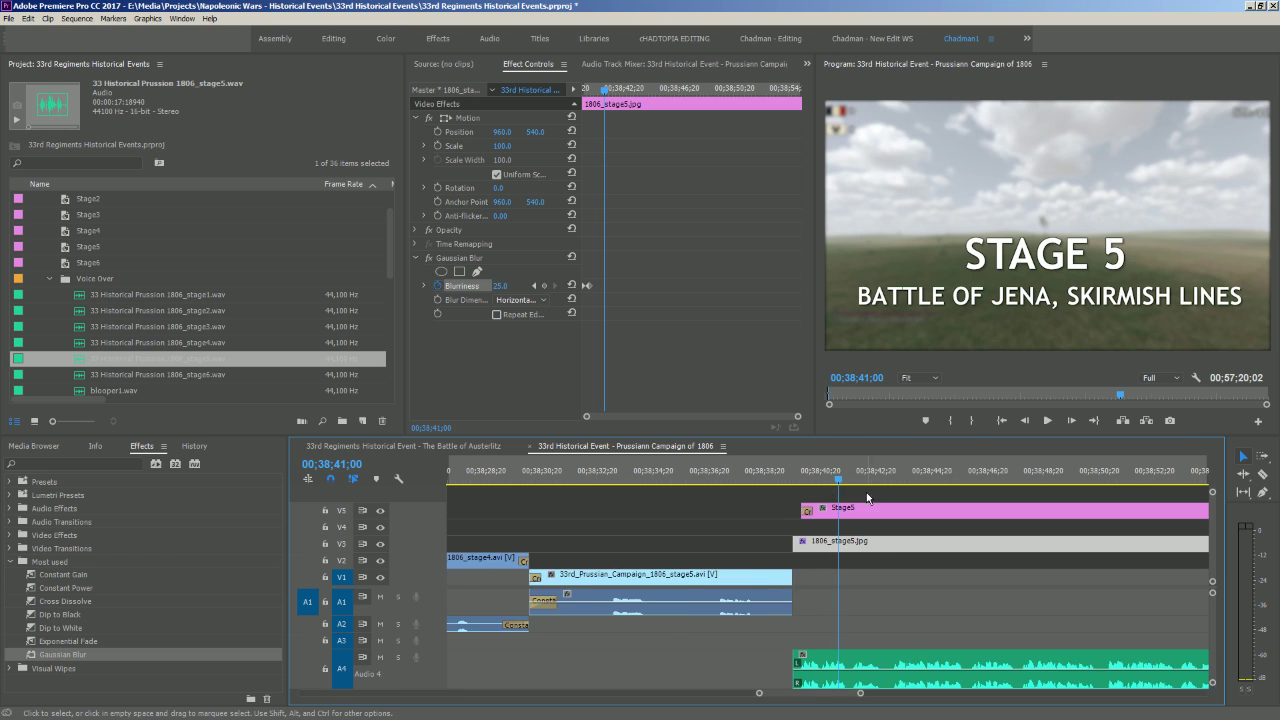
pyautogui.click(941, 478)
pyautogui.moveTo(941, 478); pyautogui.dragTo(1118, 478)
pyautogui.scroll(3, 884, 507)
pyautogui.moveTo(836, 478); pyautogui.dragTo(465, 503)
pyautogui.press('=')
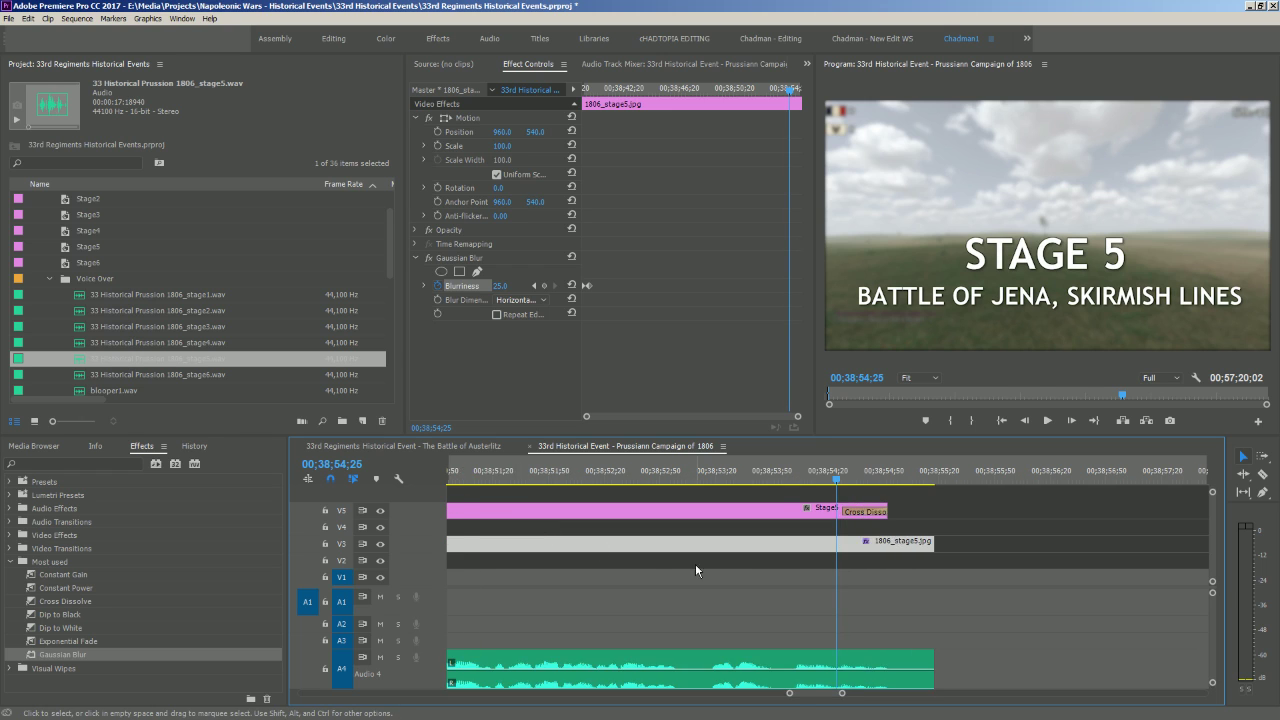
pyautogui.moveTo(838, 481); pyautogui.dragTo(896, 483)
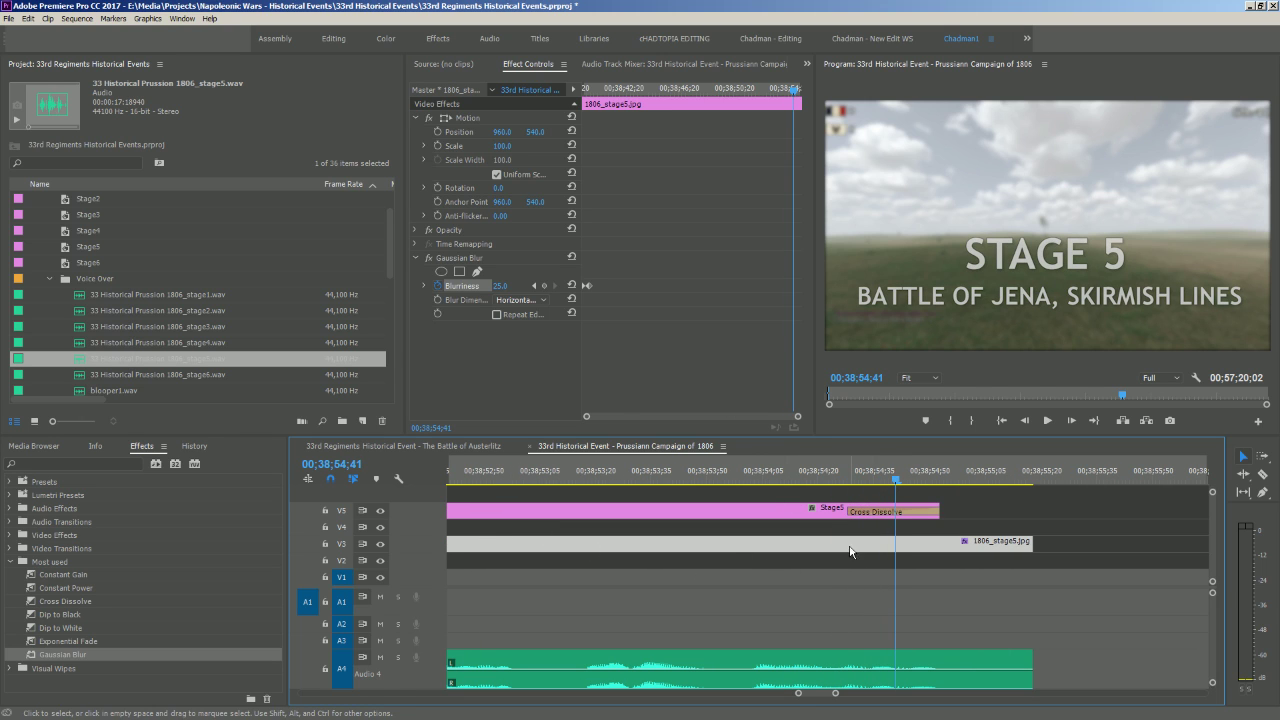
pyautogui.click(545, 287)
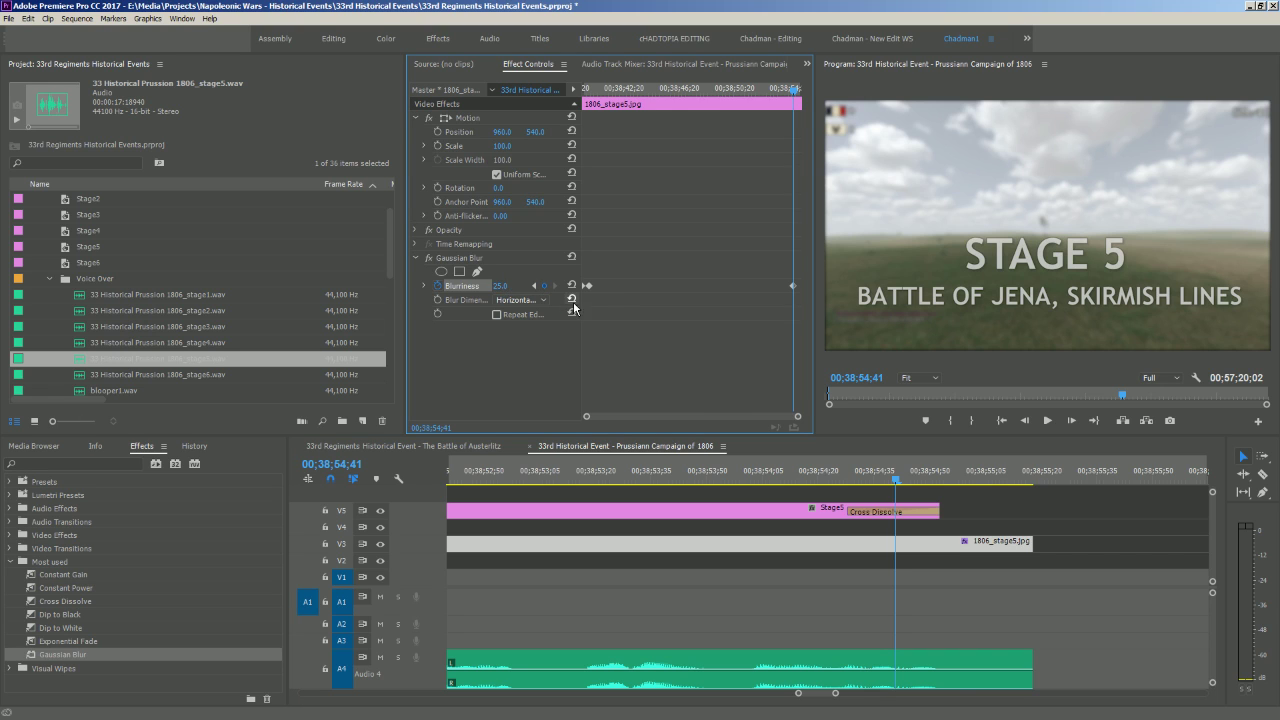
# Set the still's Blurriness to 0 at 00;38;55;17, at the end of the clip, and scrub through the unblur
pyautogui.moveTo(895, 483); pyautogui.dragTo(1031, 490)
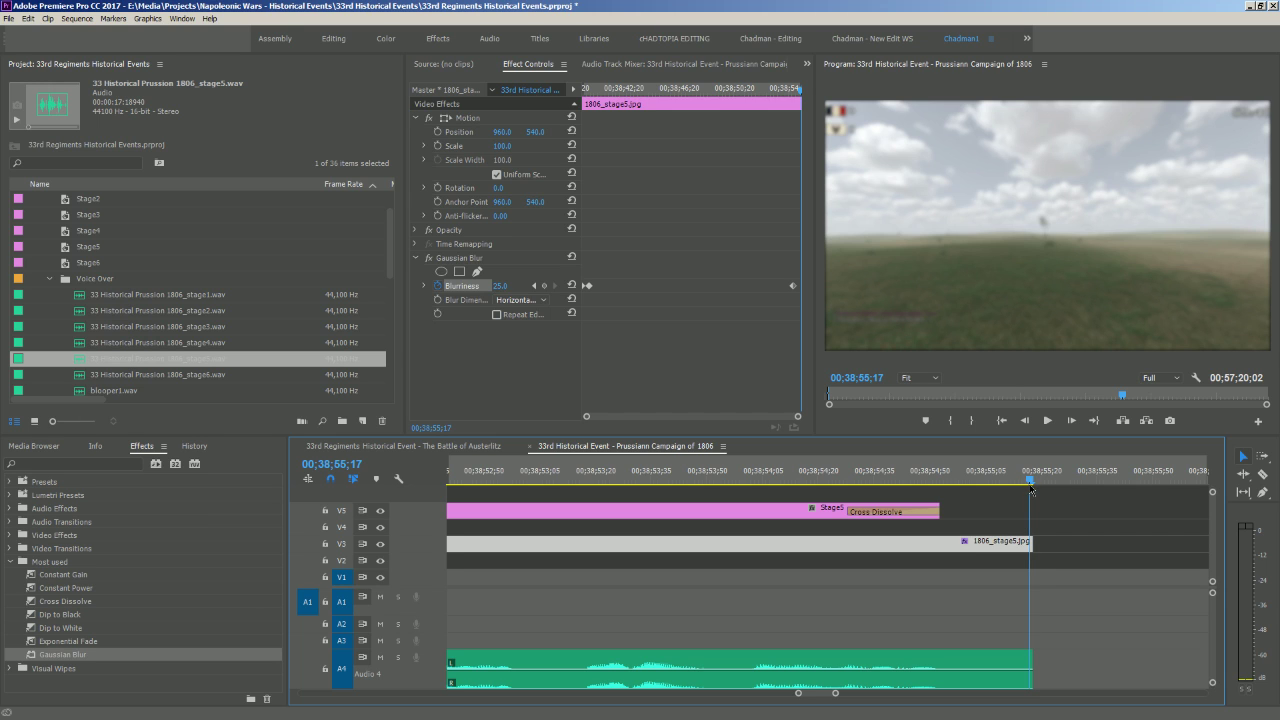
pyautogui.click(502, 287)
pyautogui.write('0')
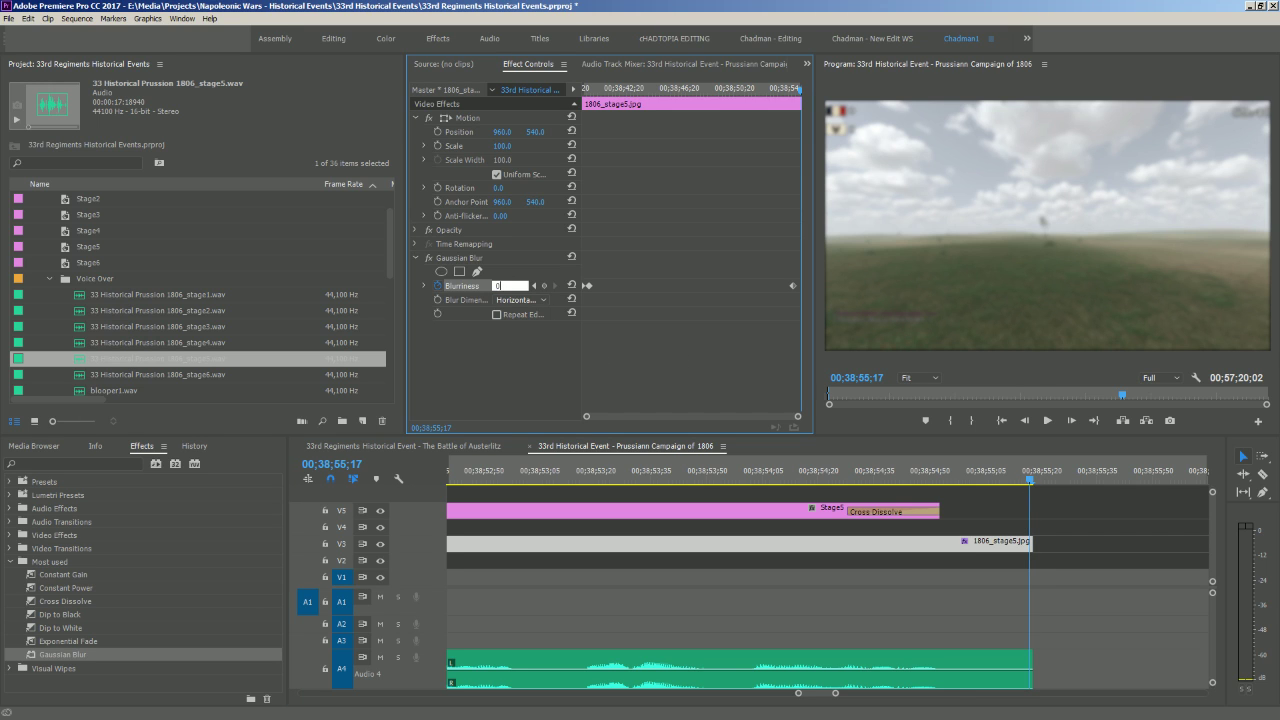
pyautogui.press('Return')
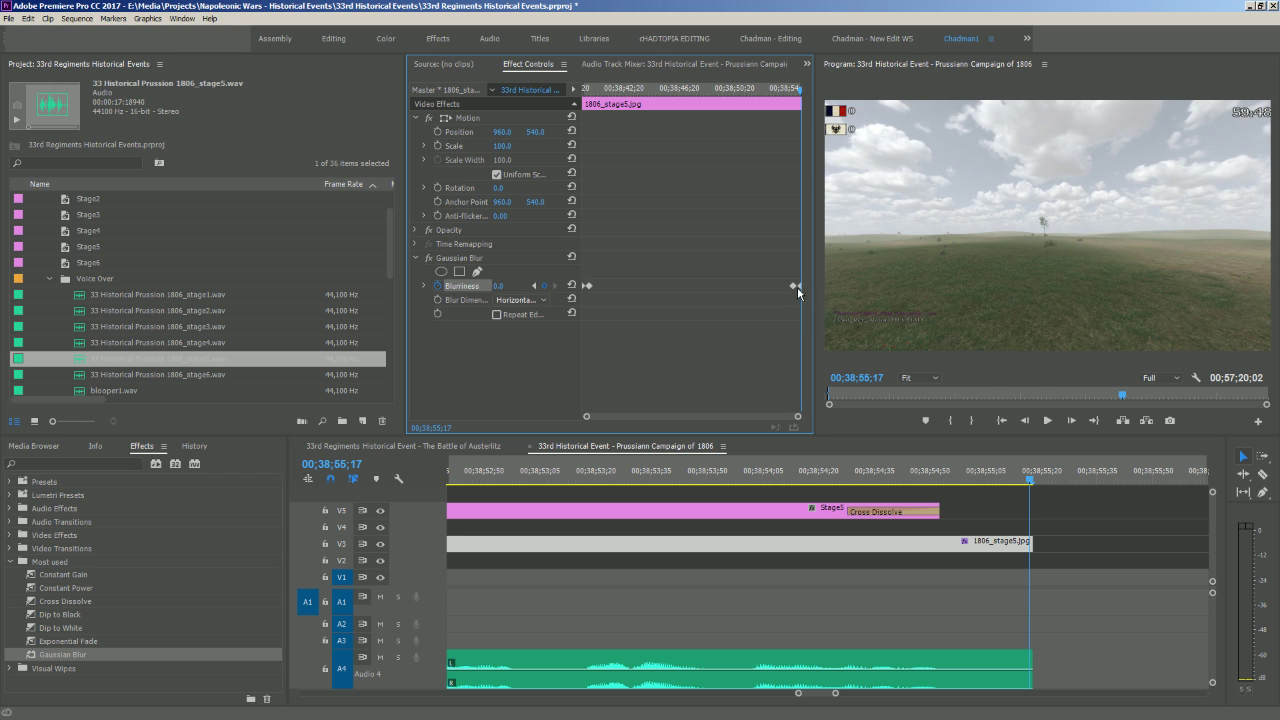
pyautogui.click(872, 481)
pyautogui.moveTo(872, 481); pyautogui.dragTo(1018, 480)
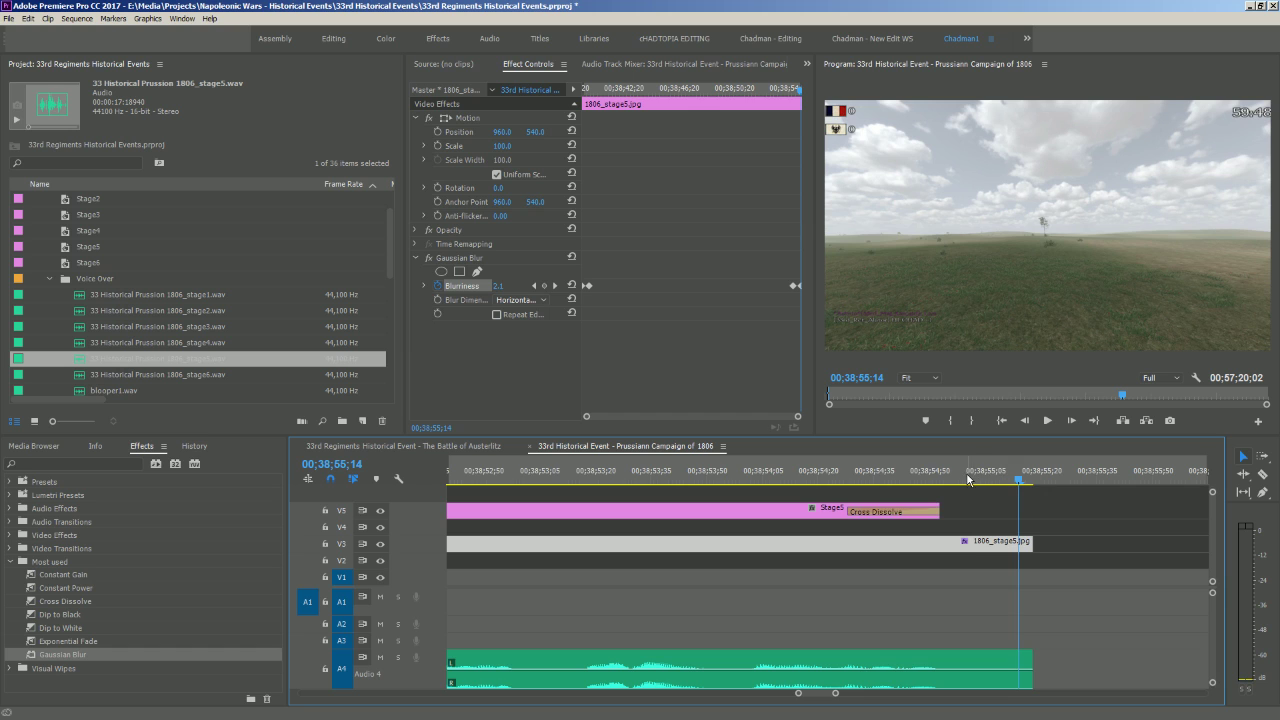
# Move the remaining 33rd_Prussian_Campaign_1806_stage5.avi clip earlier so it starts right at the end of the 1806_stage5.jpg still
pyautogui.press('-')
pyautogui.press('-')
pyautogui.press('-')
pyautogui.press('-')
pyautogui.press('-')
pyautogui.press('-')
pyautogui.press('-')
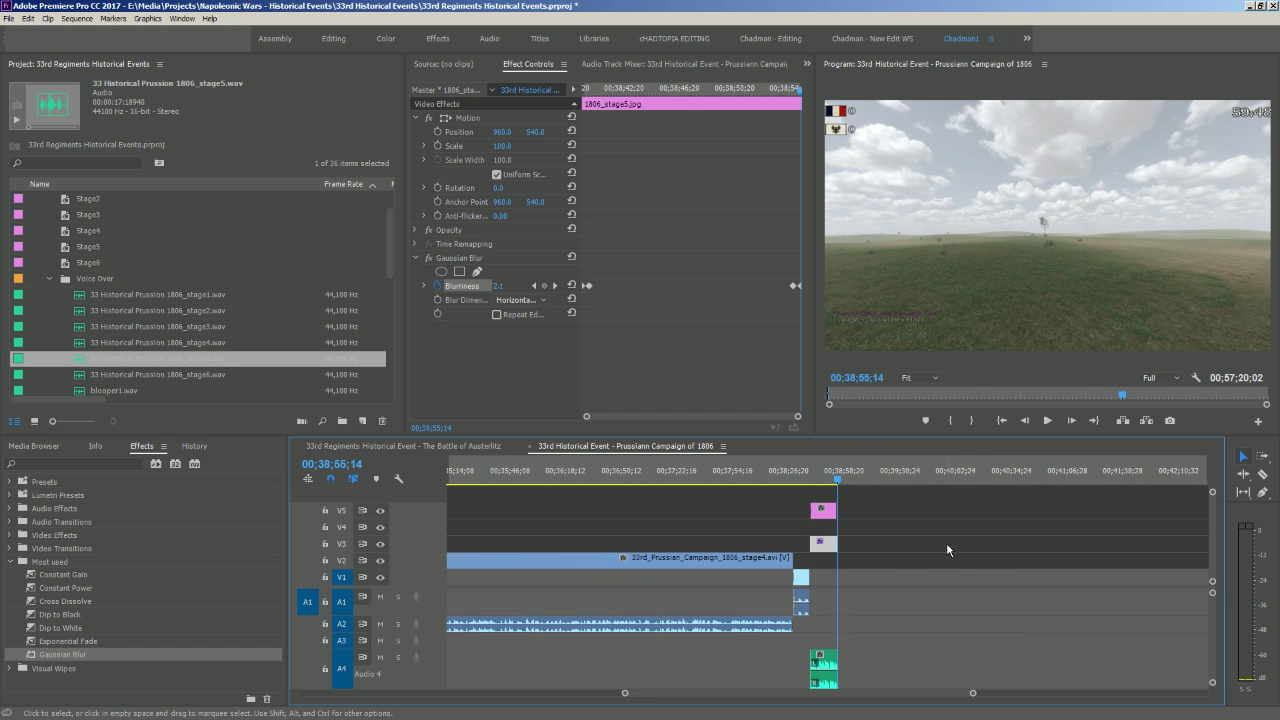
pyautogui.press('-')
pyautogui.press('=')
pyautogui.press('-')
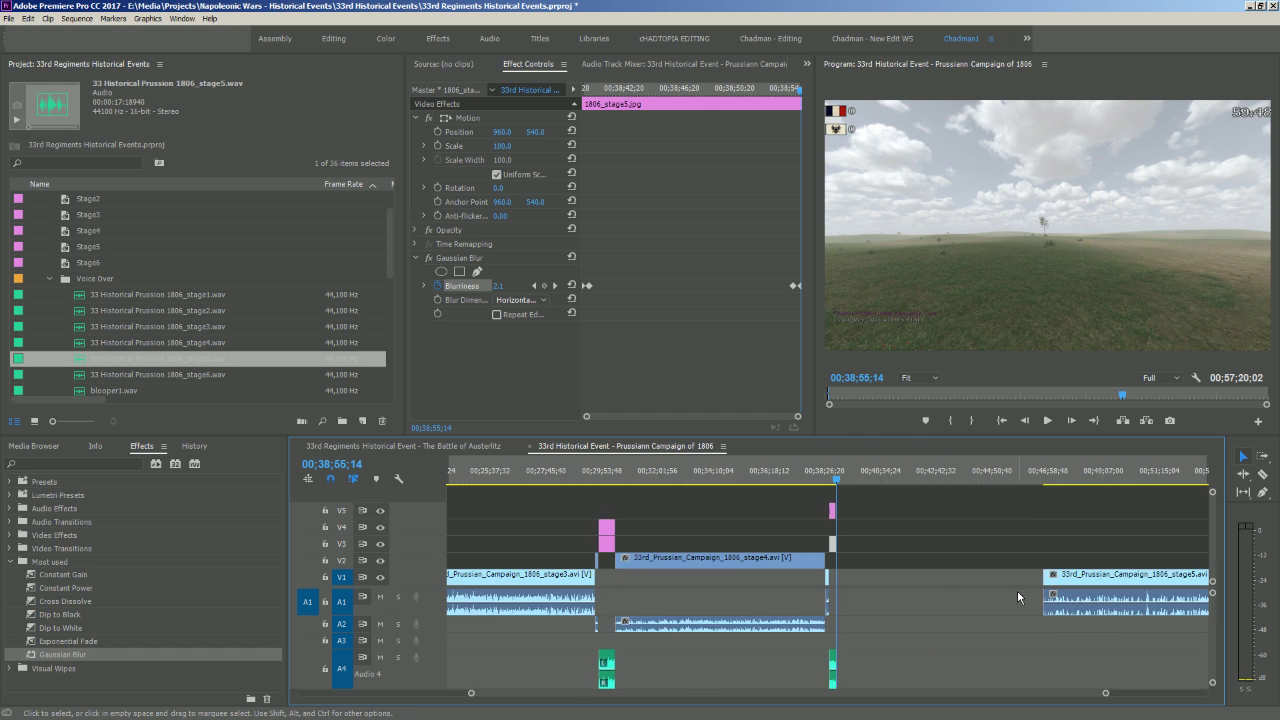
pyautogui.press('-')
pyautogui.moveTo(1060, 594); pyautogui.dragTo(958, 594)
pyautogui.press('=')
pyautogui.press('=')
pyautogui.press('=')
pyautogui.press('=')
pyautogui.press('=')
pyautogui.press('=')
pyautogui.press('=')
pyautogui.press('=')
pyautogui.press('=')
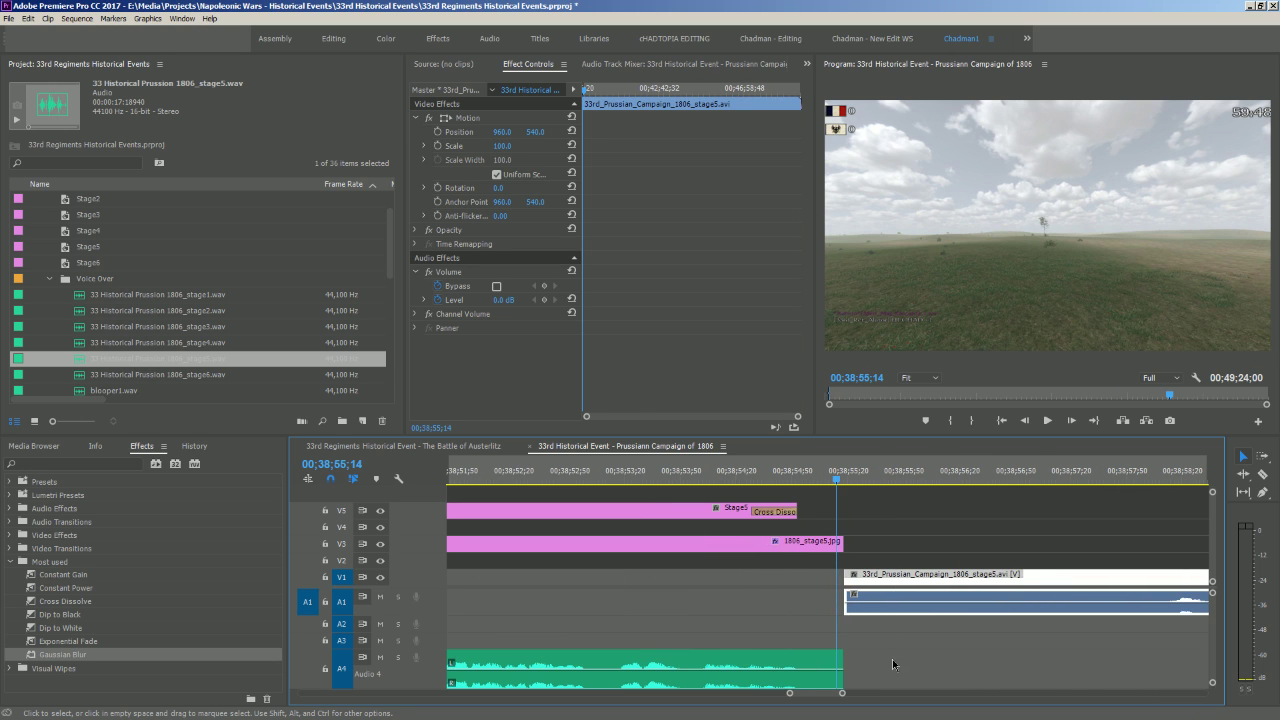
# Play from the end of the Stage 5 title into the stage 5 footage to check the join
pyautogui.click(892, 659)
pyautogui.click(723, 480)
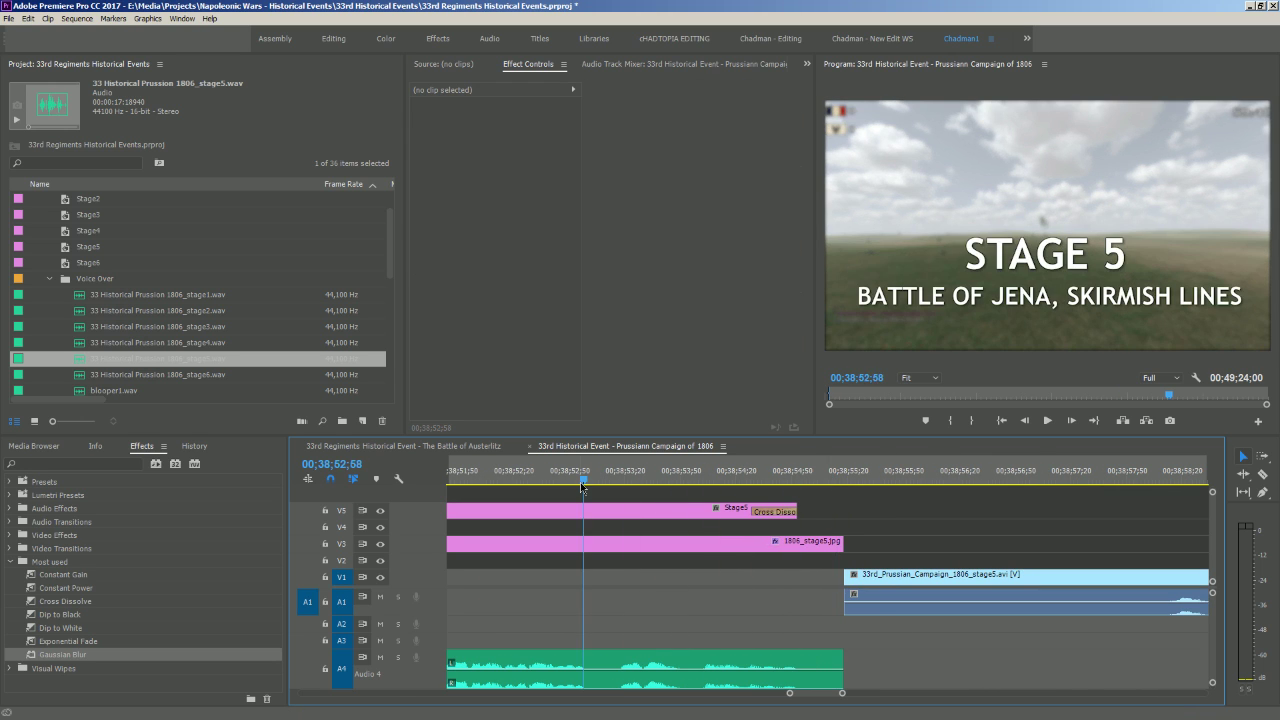
pyautogui.press('space')
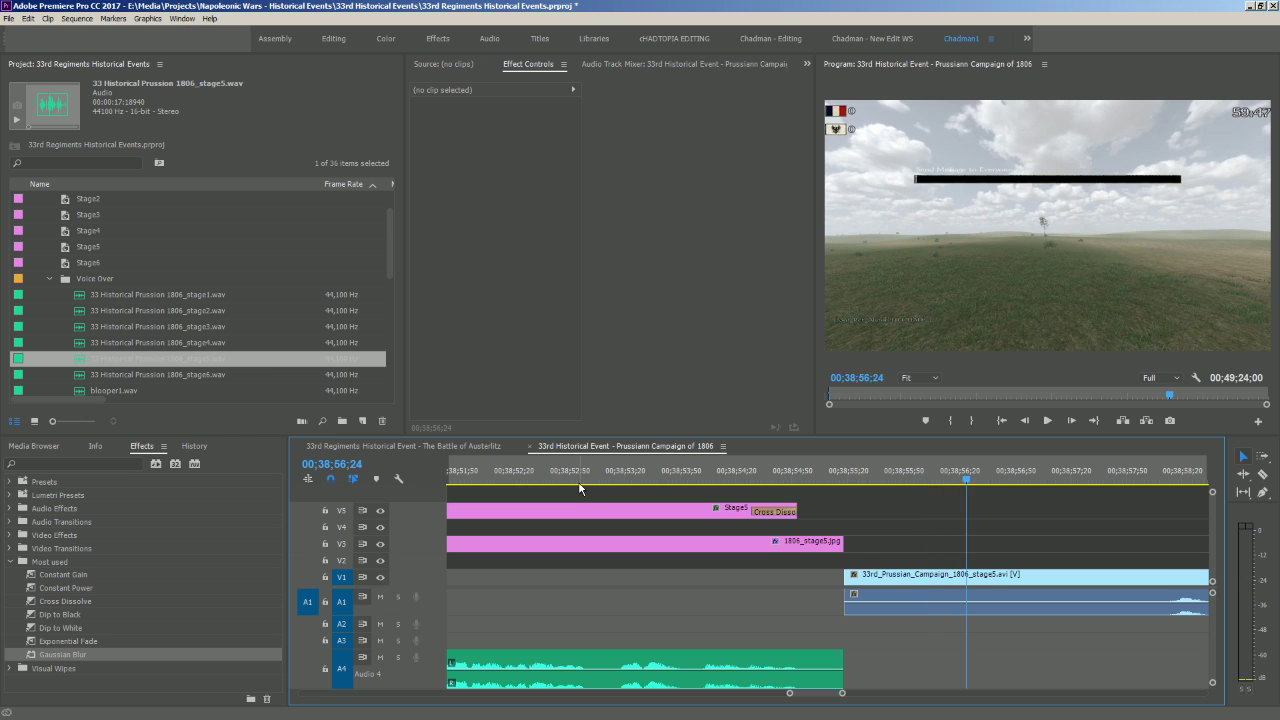
pyautogui.press('space')
# Play the closing seconds of the 33rd_Prussian_Campaign_1806_stage5.avi clip to check how the footage ends
pyautogui.press('-')
pyautogui.press('-')
pyautogui.press('-')
pyautogui.press('-')
pyautogui.press('-')
pyautogui.press('-')
pyautogui.press('-')
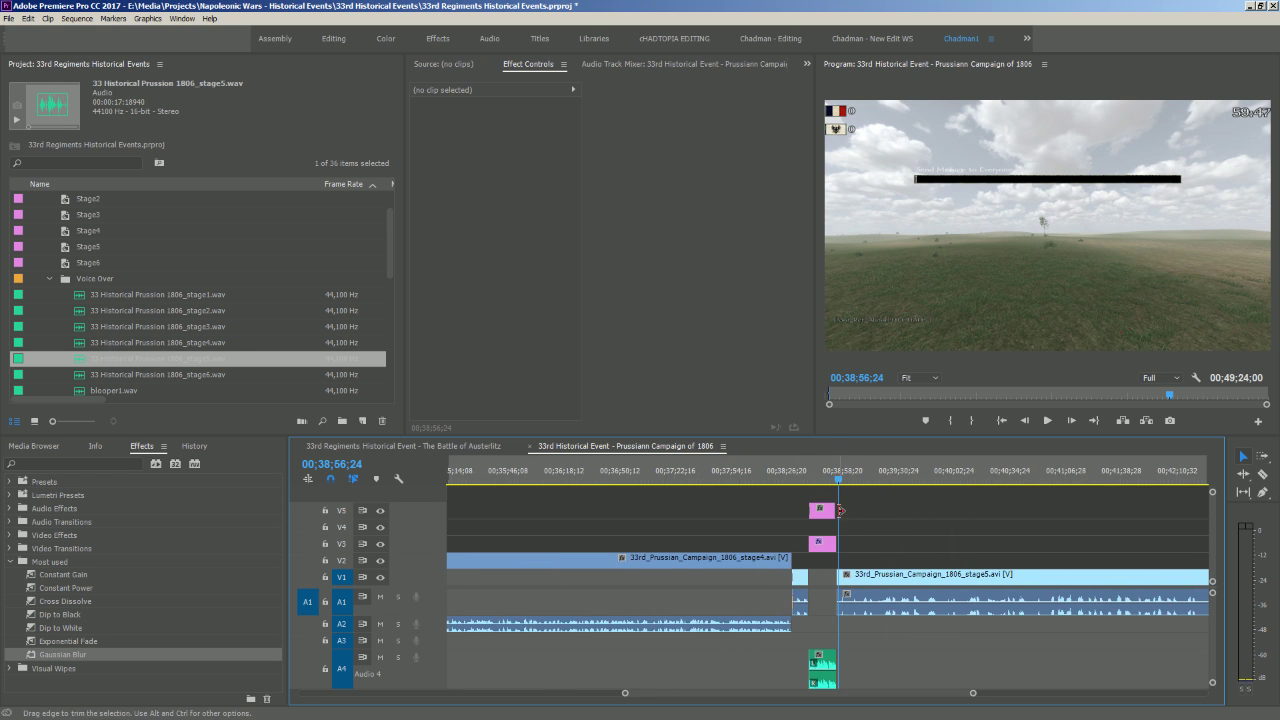
pyautogui.moveTo(840, 487); pyautogui.dragTo(1037, 476)
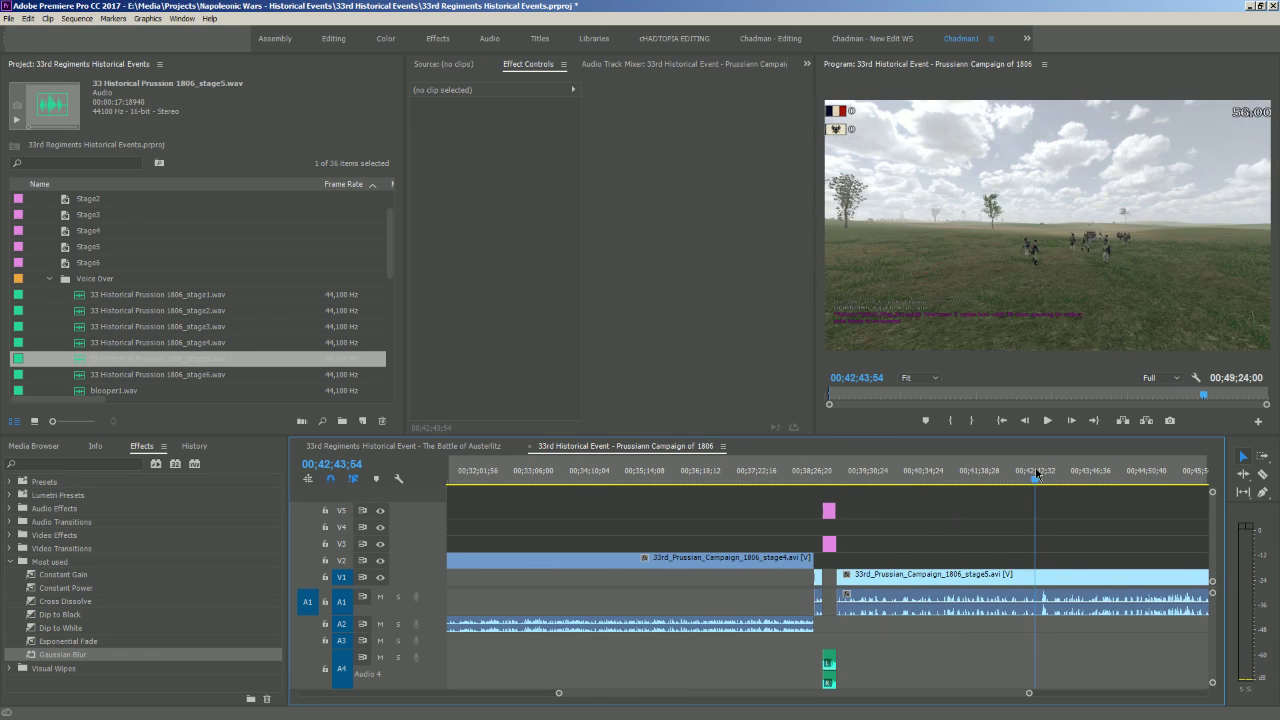
pyautogui.press('-')
pyautogui.press('-')
pyautogui.press('-')
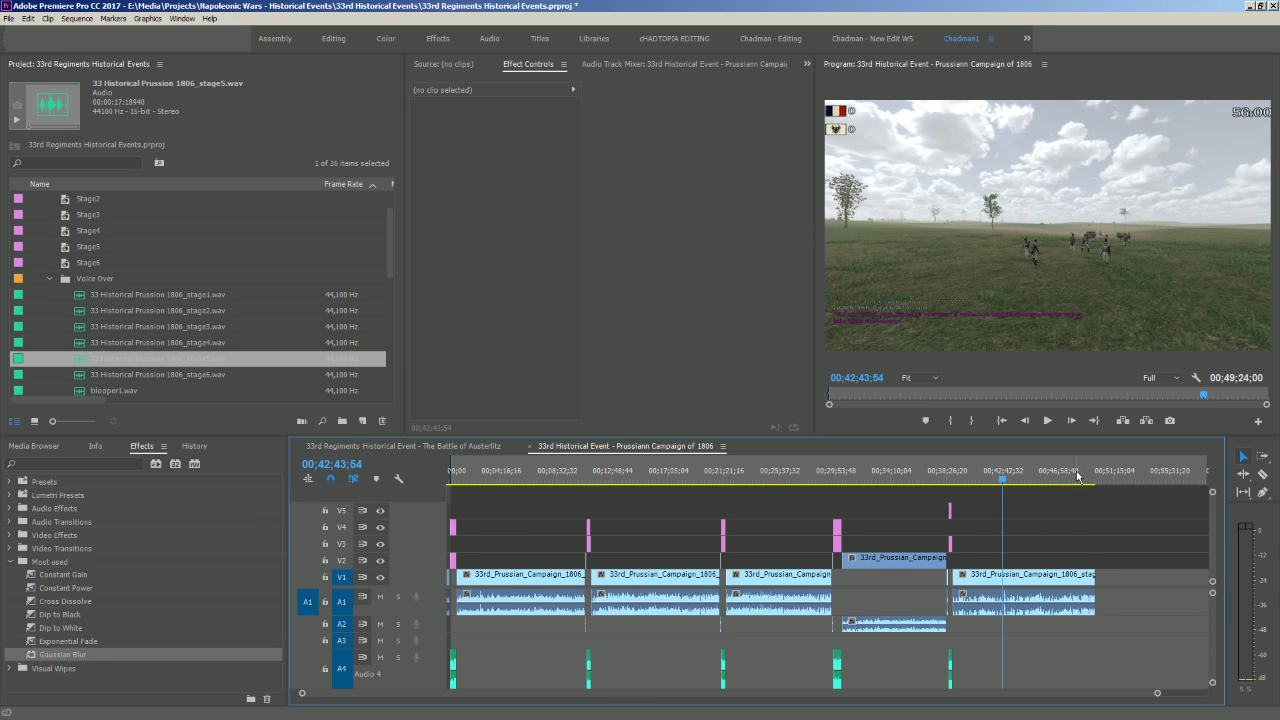
pyautogui.click(1088, 474)
pyautogui.press('=')
pyautogui.press('=')
pyautogui.press('=')
pyautogui.press('=')
pyautogui.press('=')
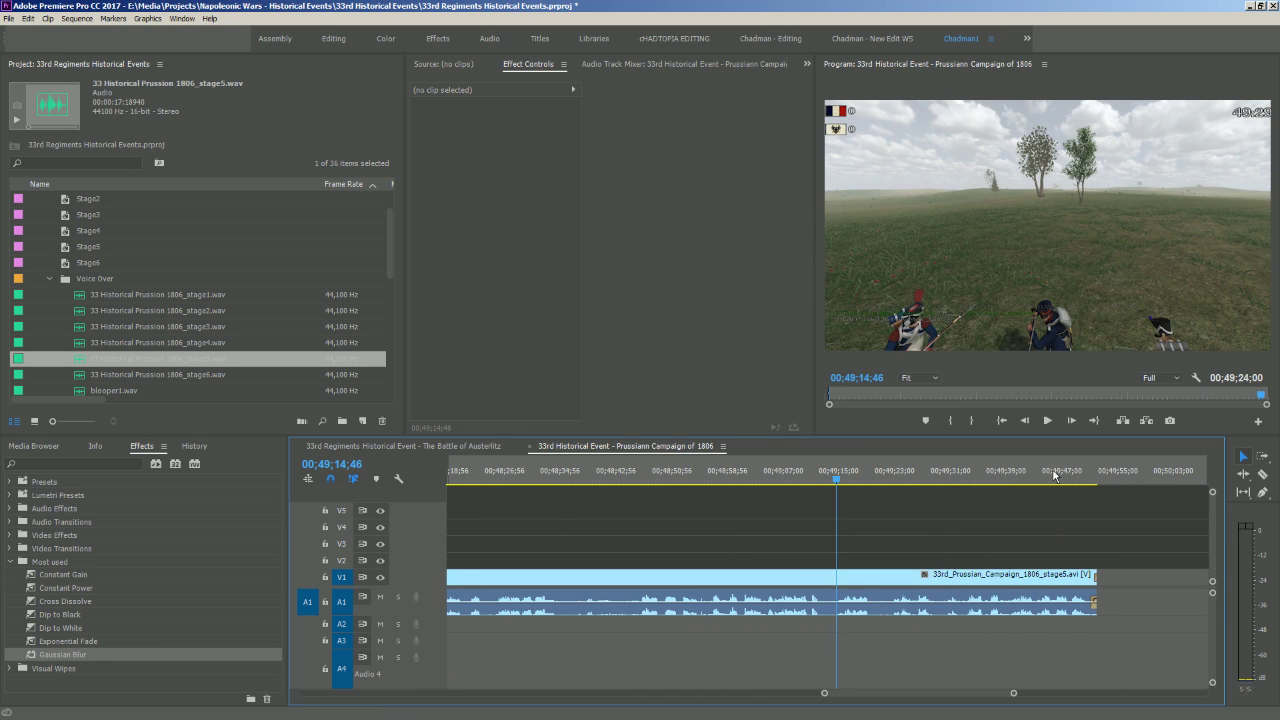
pyautogui.click(1037, 487)
pyautogui.press('space')
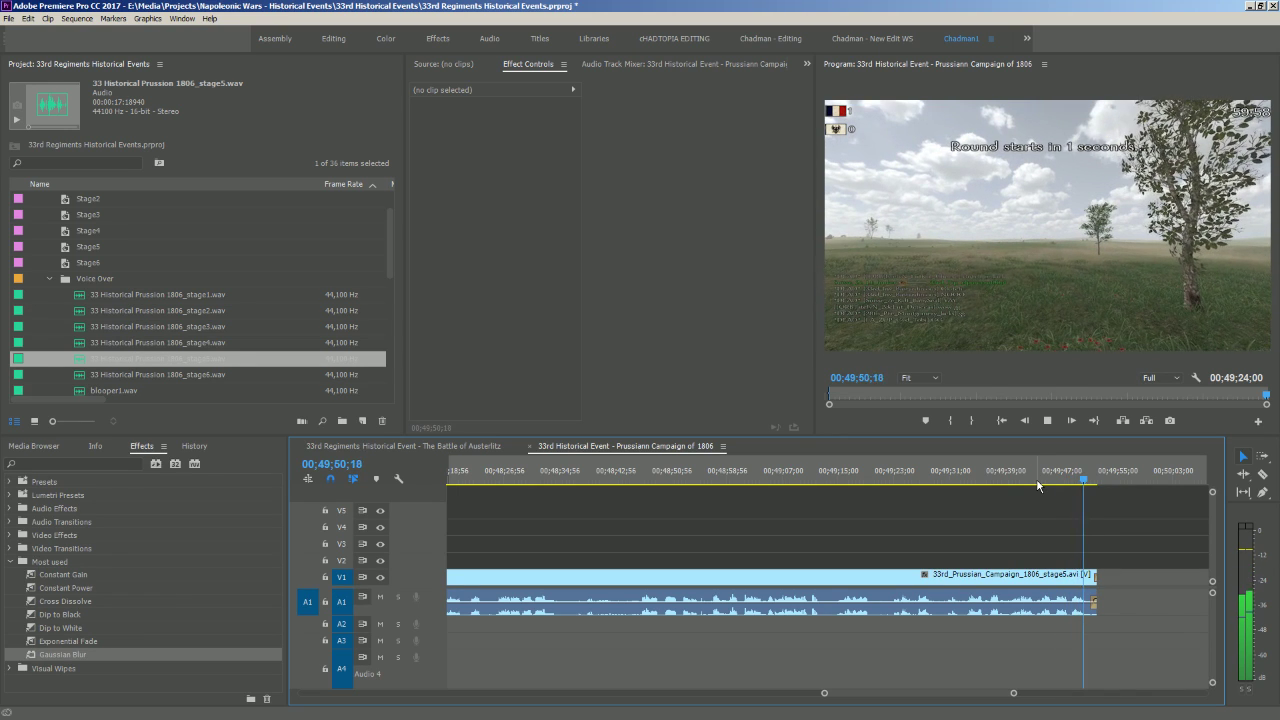
pyautogui.press('space')
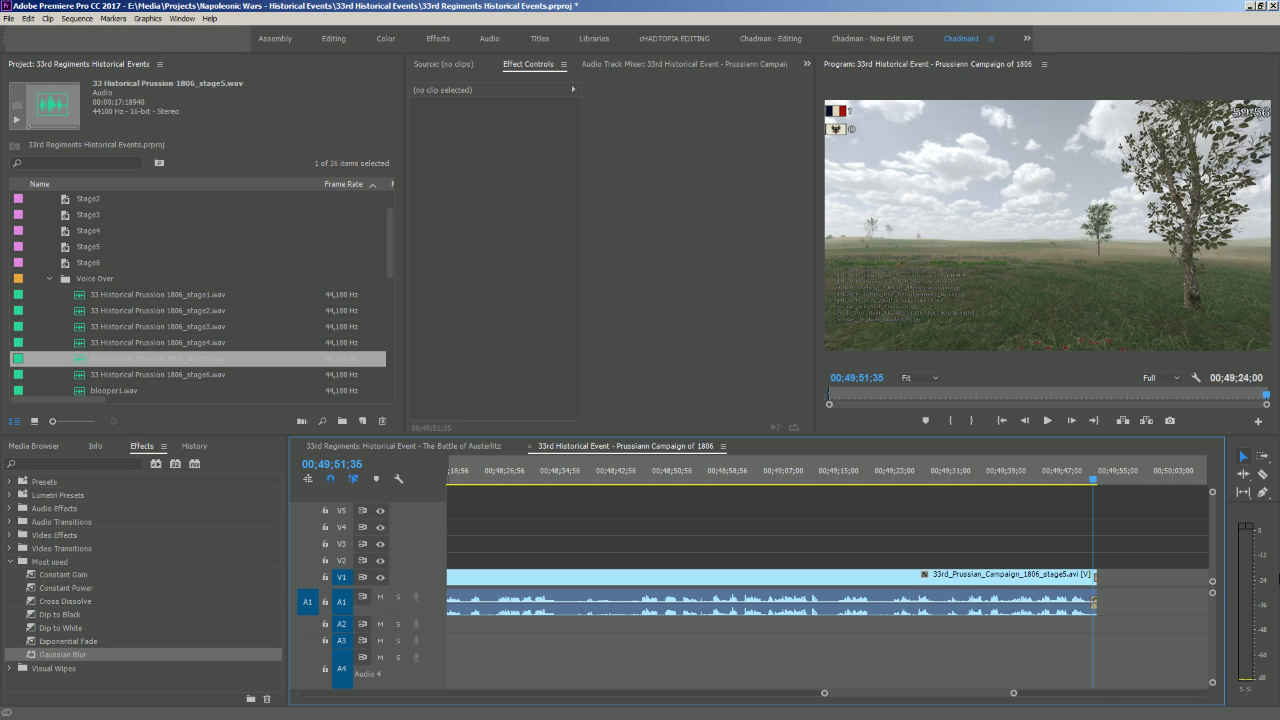
# Scrub through the whole Prussian Campaign sequence up to the closing part of the stage 5 footage
pyautogui.press('-')
pyautogui.press('-')
pyautogui.press('-')
pyautogui.press('-')
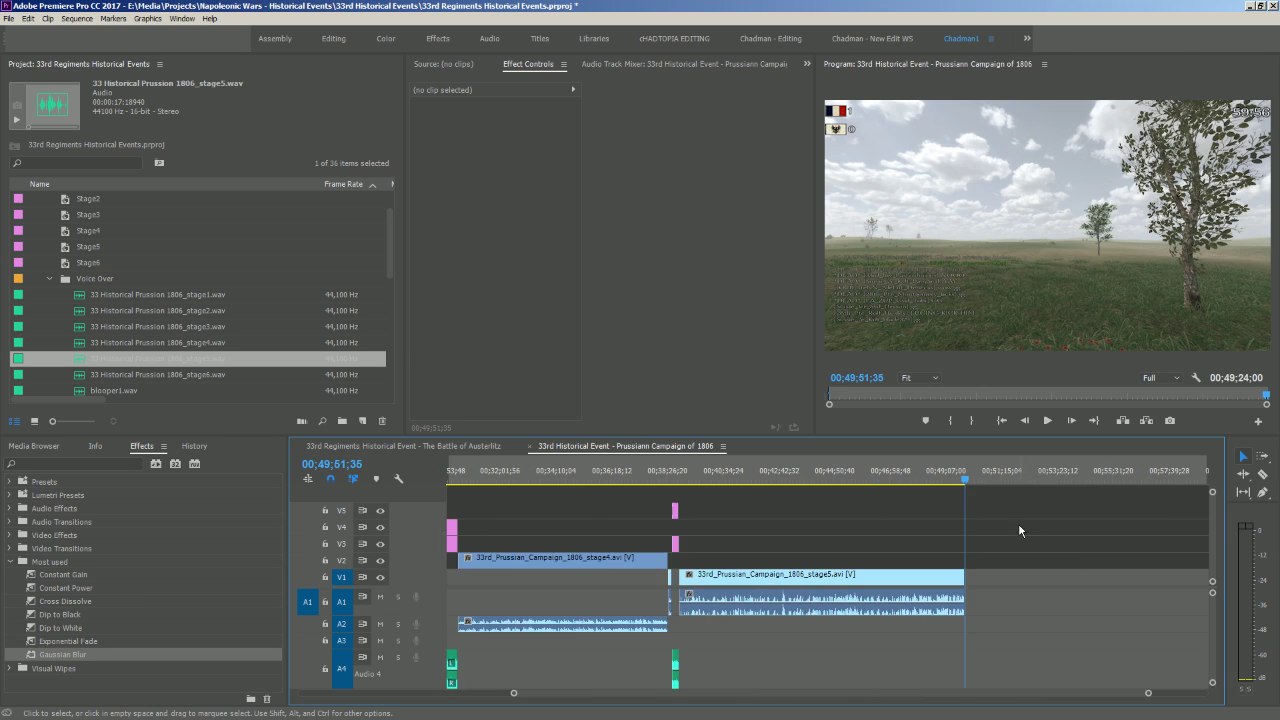
pyautogui.press('-')
pyautogui.press('-')
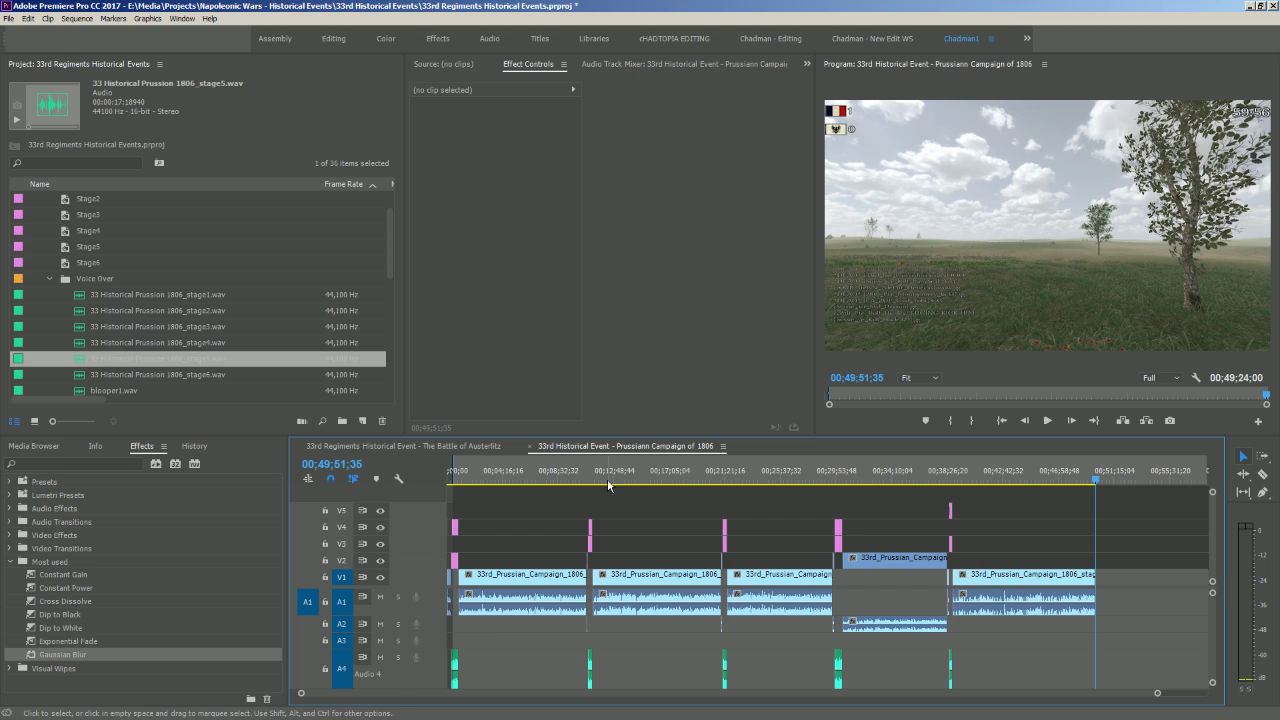
pyautogui.moveTo(607, 478); pyautogui.dragTo(1085, 472)
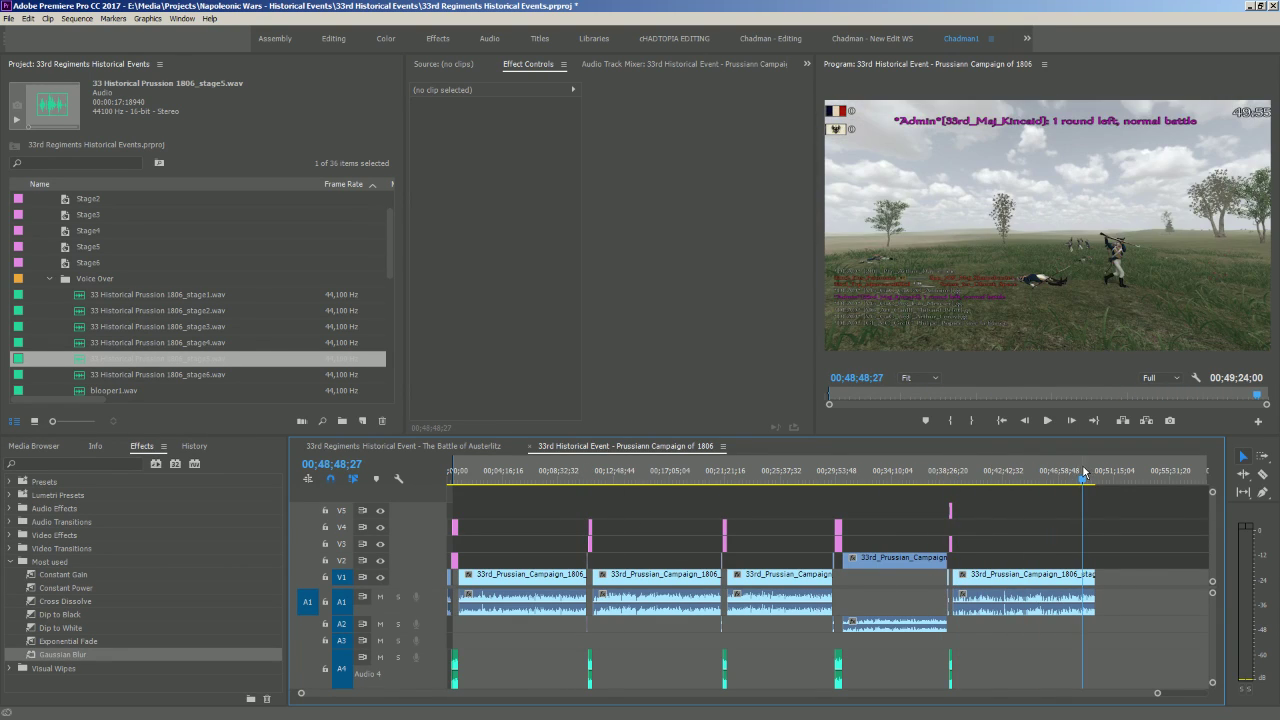
pyautogui.press('=')
pyautogui.press('=')
pyautogui.press('=')
pyautogui.press('=')
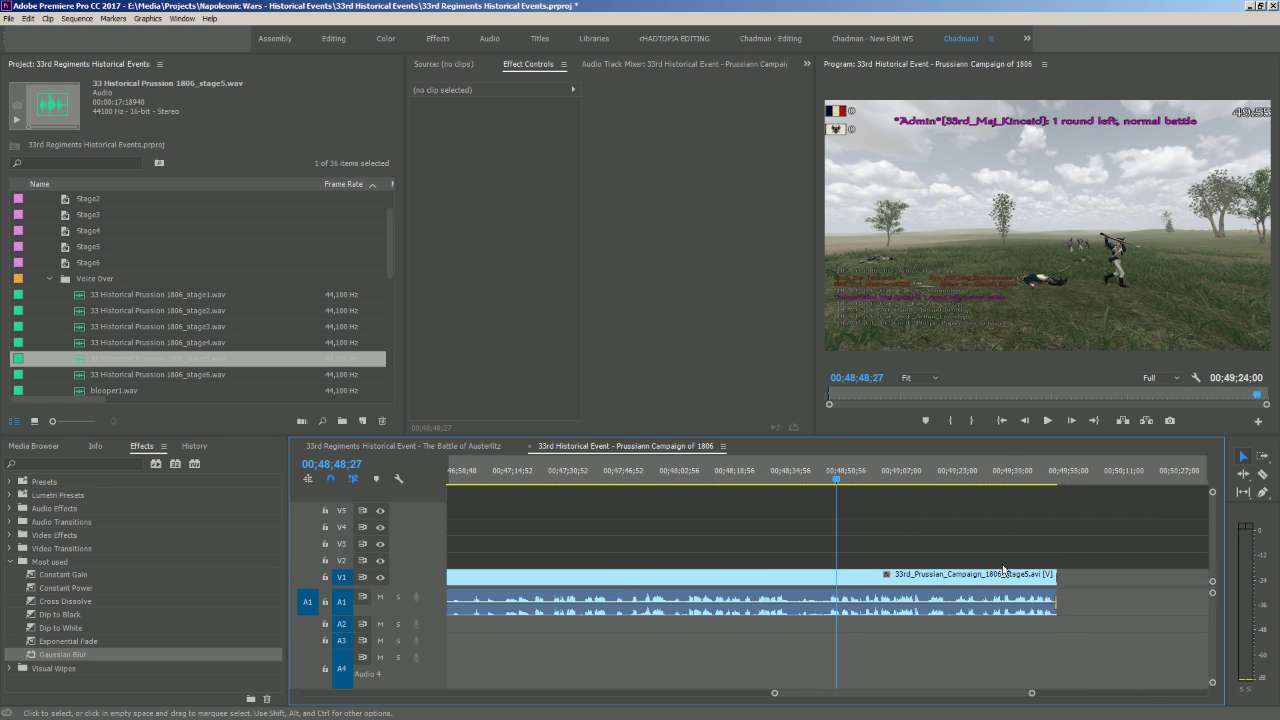
pyautogui.hscroll(3, 1018, 694)
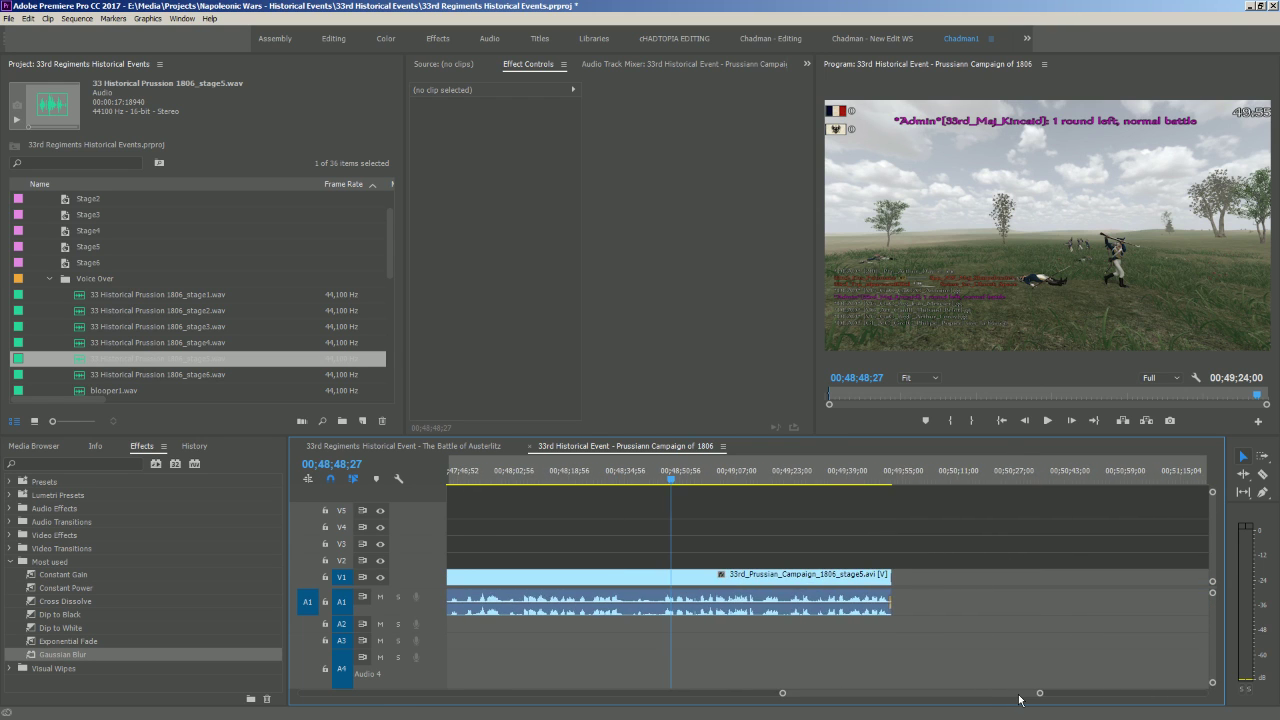
# Add 33rd_Prussian_Campaign_1806_stage6.avi to track V2 at 00;49;55;57, past the end of the stage 5 footage
pyautogui.press('-')
pyautogui.press('-')
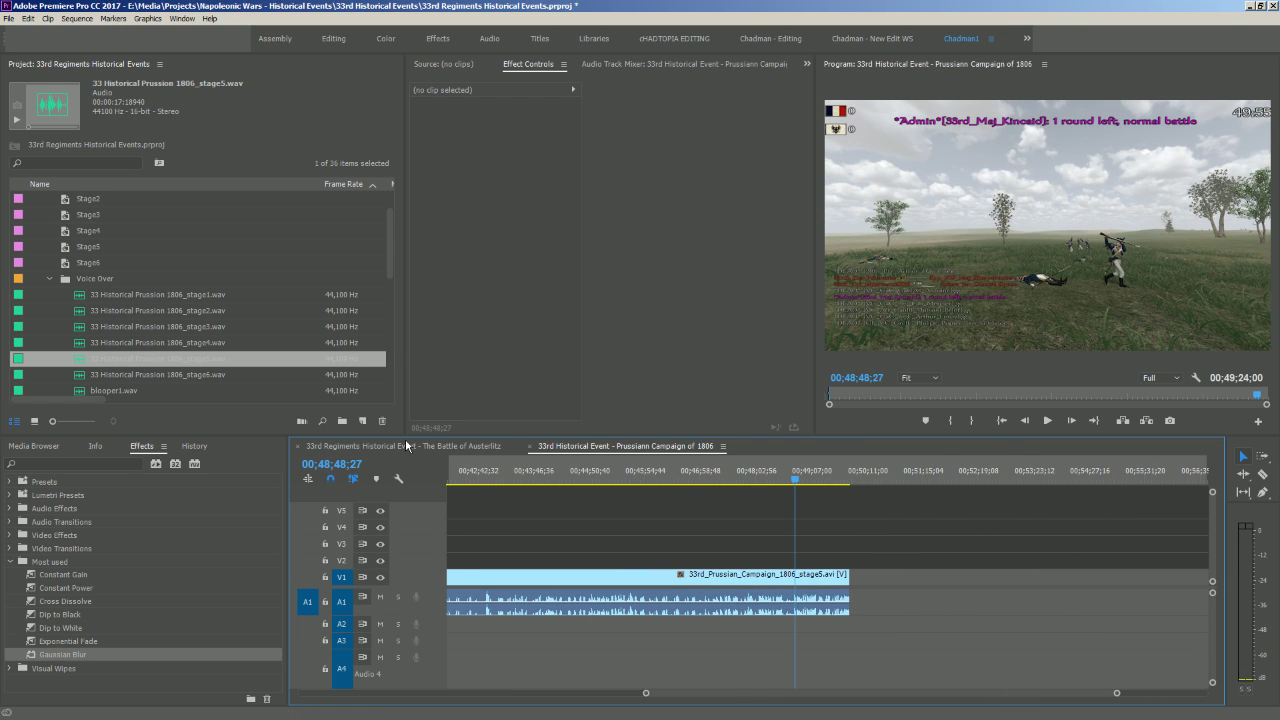
pyautogui.scroll(-5, 150, 294)
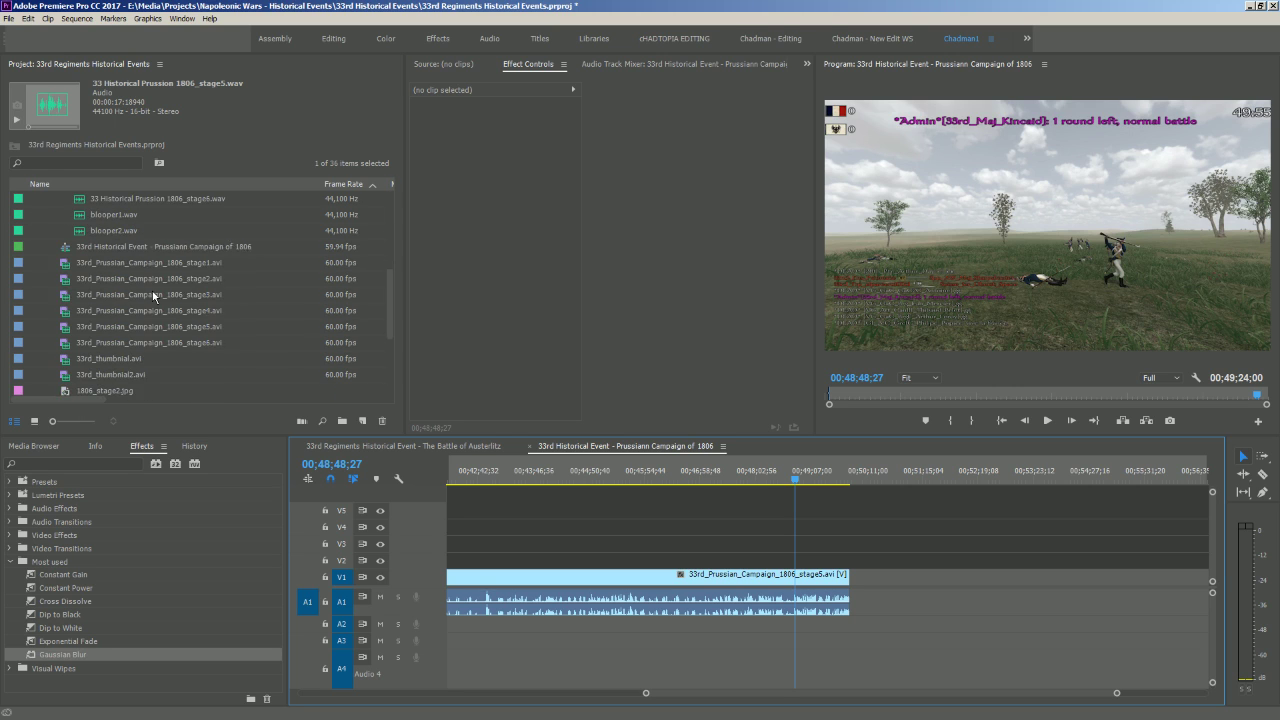
pyautogui.scroll(-2, 153, 296)
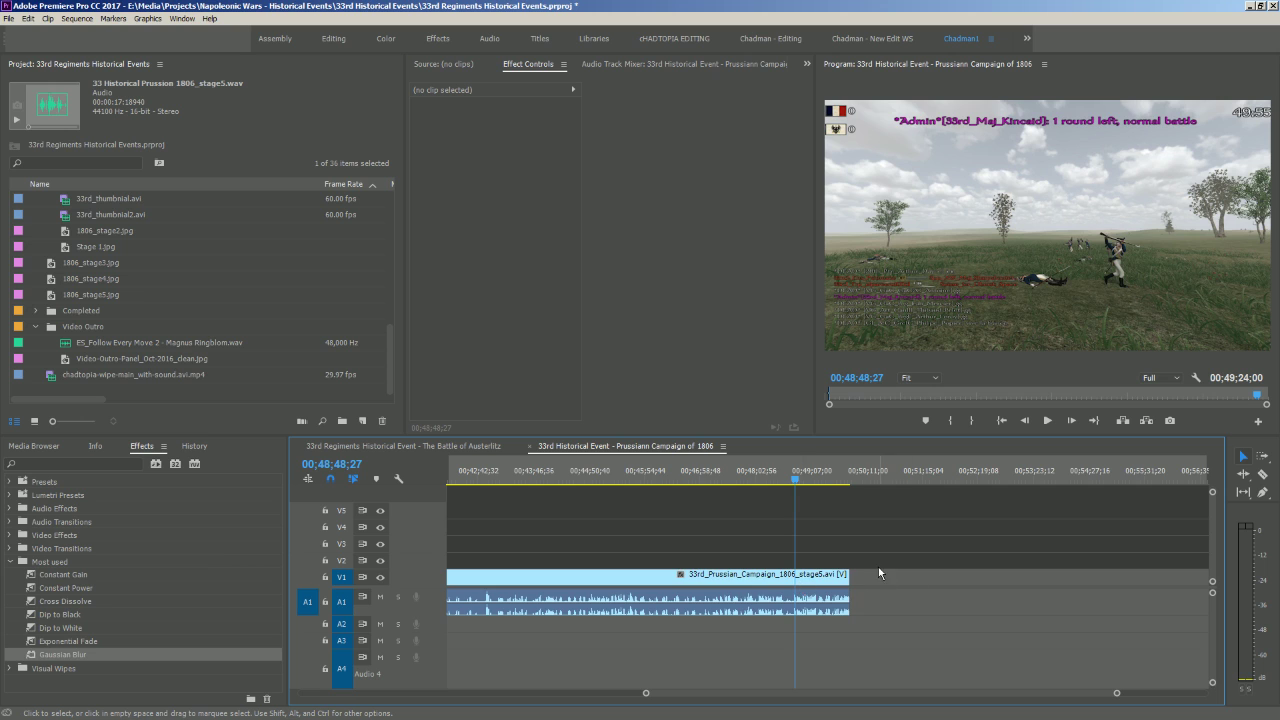
pyautogui.scroll(2, 879, 573)
pyautogui.scroll(3, 994, 578)
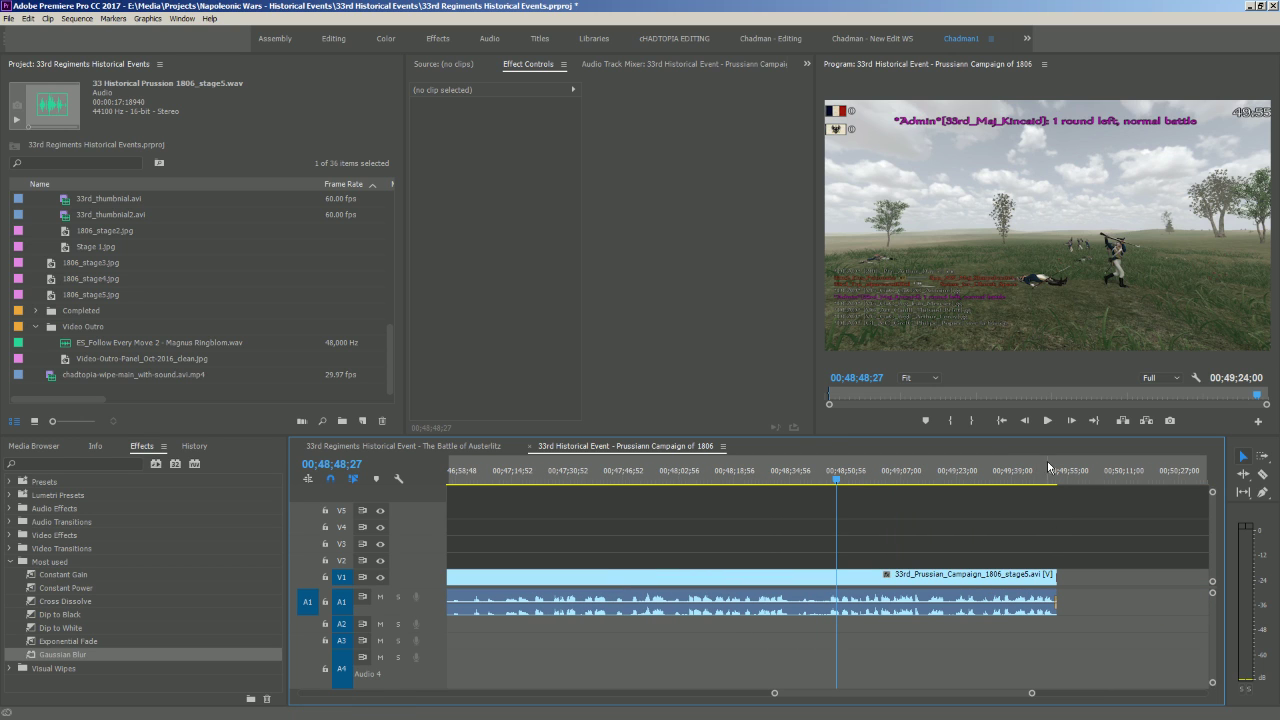
pyautogui.moveTo(1048, 478); pyautogui.dragTo(1071, 478)
pyautogui.scroll(4, 244, 318)
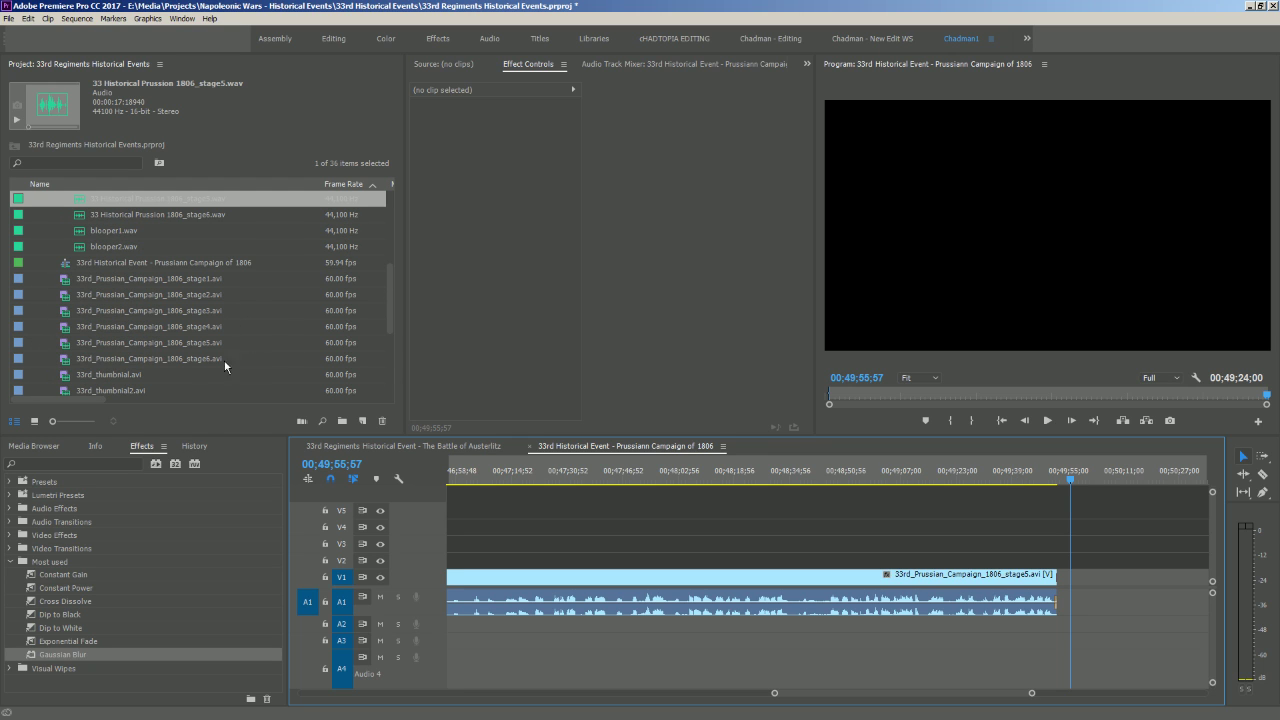
pyautogui.click(224, 358)
pyautogui.moveTo(137, 366); pyautogui.dragTo(1088, 566)
# Move the stage6.avi clip earlier so it starts right where the stage 5 footage ends
pyautogui.press('=')
pyautogui.press('=')
pyautogui.press('=')
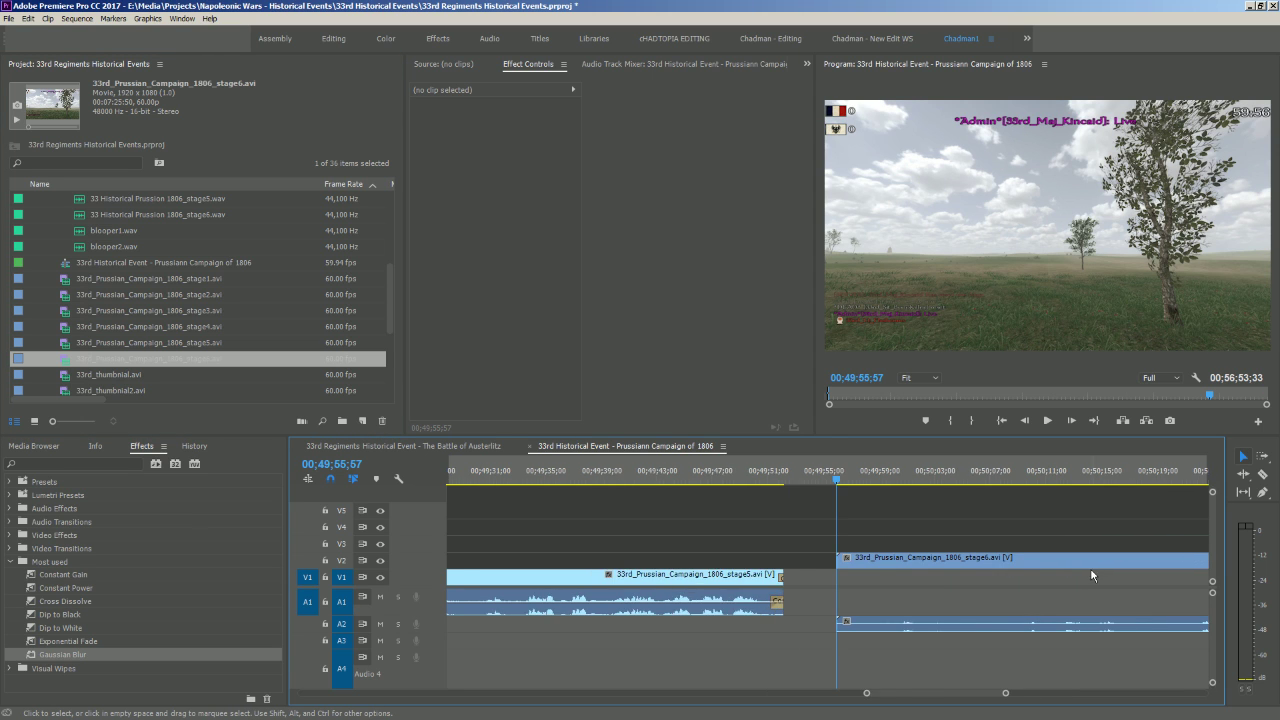
pyautogui.moveTo(873, 564); pyautogui.dragTo(772, 573)
# Add a Cross Dissolve to the video and a Constant Power fade to the audio at the start of the stage6.avi clip
pyautogui.hotkey('ctrl', 'd')
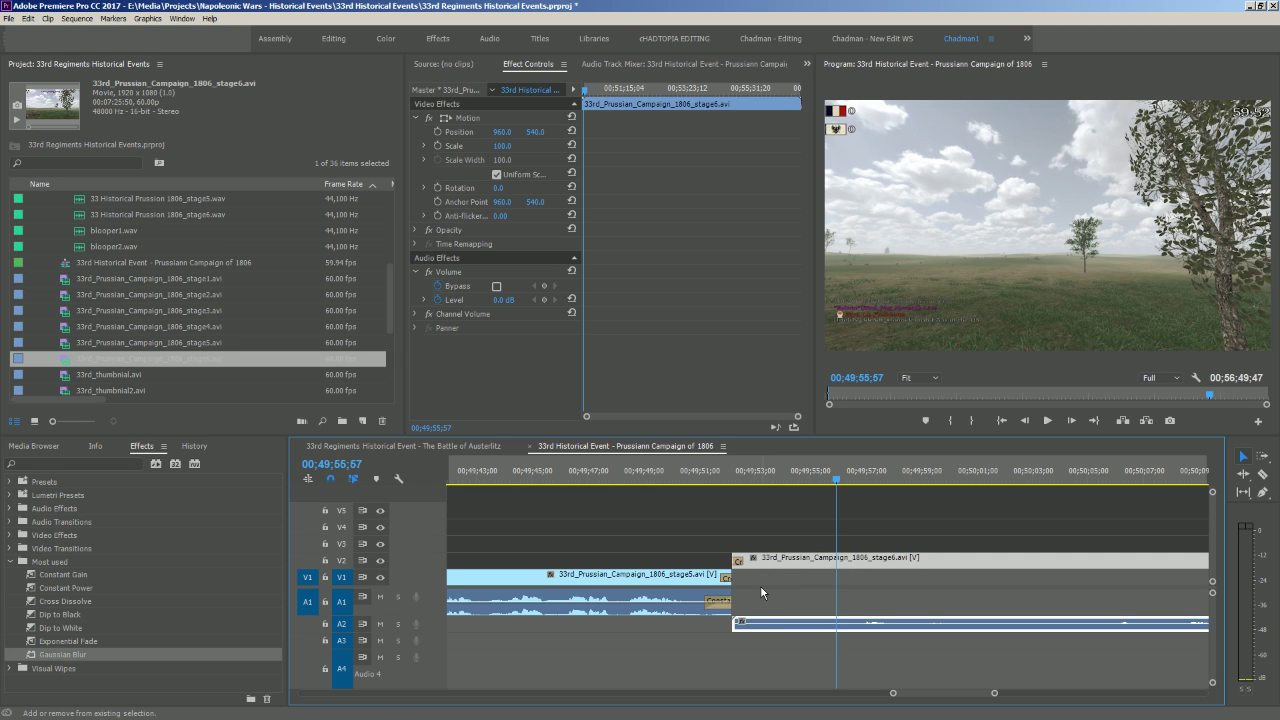
pyautogui.hotkey('ctrl', 'shift', 'd')
pyautogui.click(747, 625)
# Preview the opening of the stage 6 footage, trim the clip's start to 00;49;56;02, and play from there
pyautogui.moveTo(729, 478)
pyautogui.mouseDown()
pyautogui.moveTo(758, 481)
pyautogui.moveTo(734, 482)
pyautogui.mouseUp()
pyautogui.press('space')
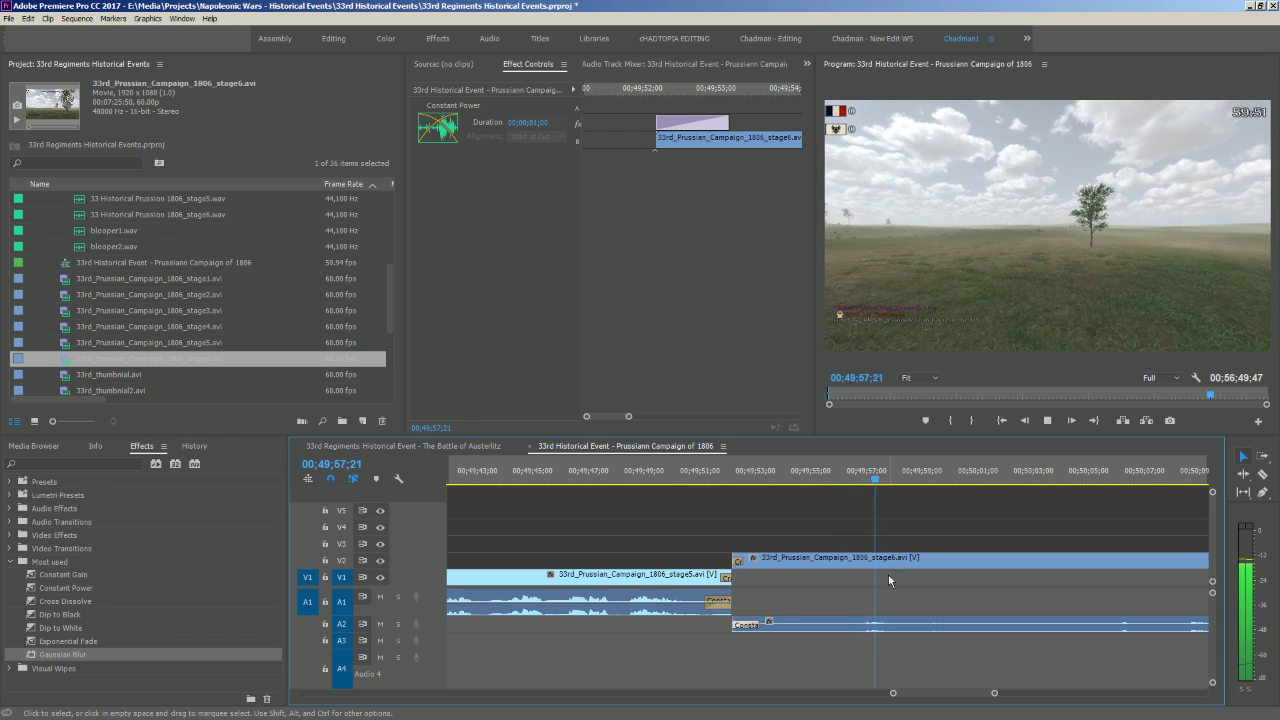
pyautogui.click(850, 484)
pyautogui.moveTo(850, 487); pyautogui.dragTo(838, 487)
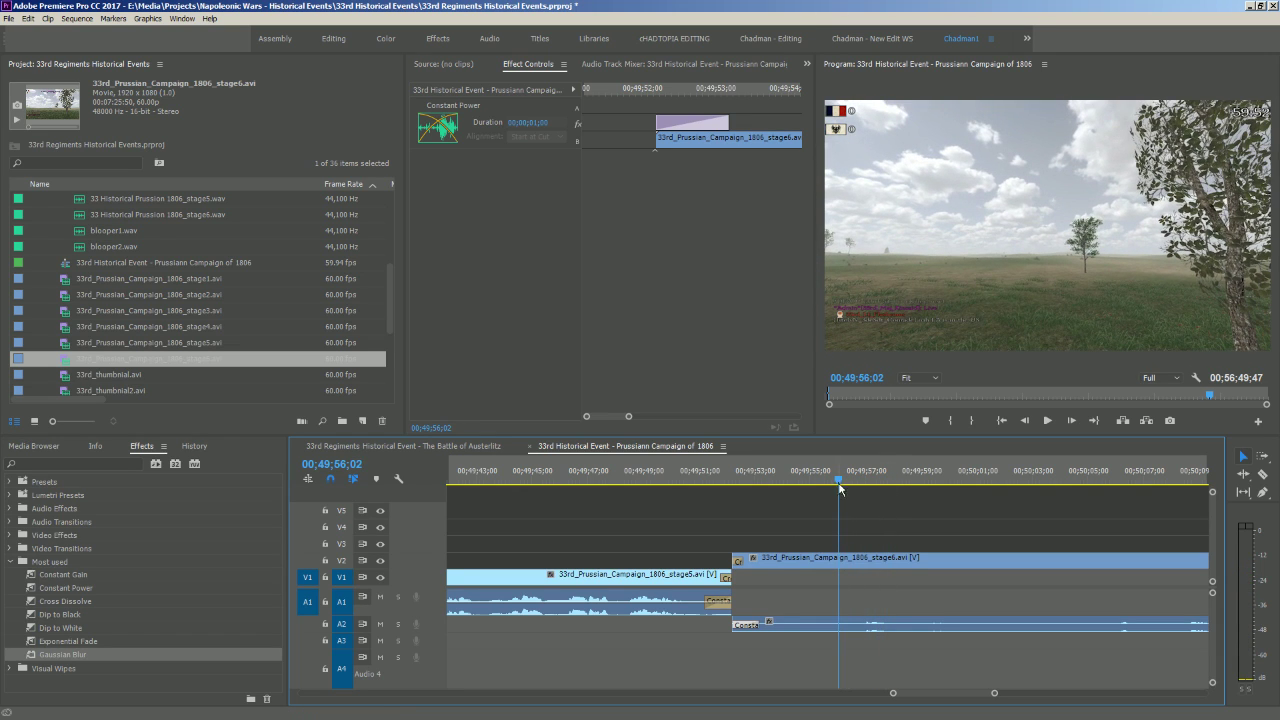
pyautogui.moveTo(727, 559); pyautogui.dragTo(838, 559)
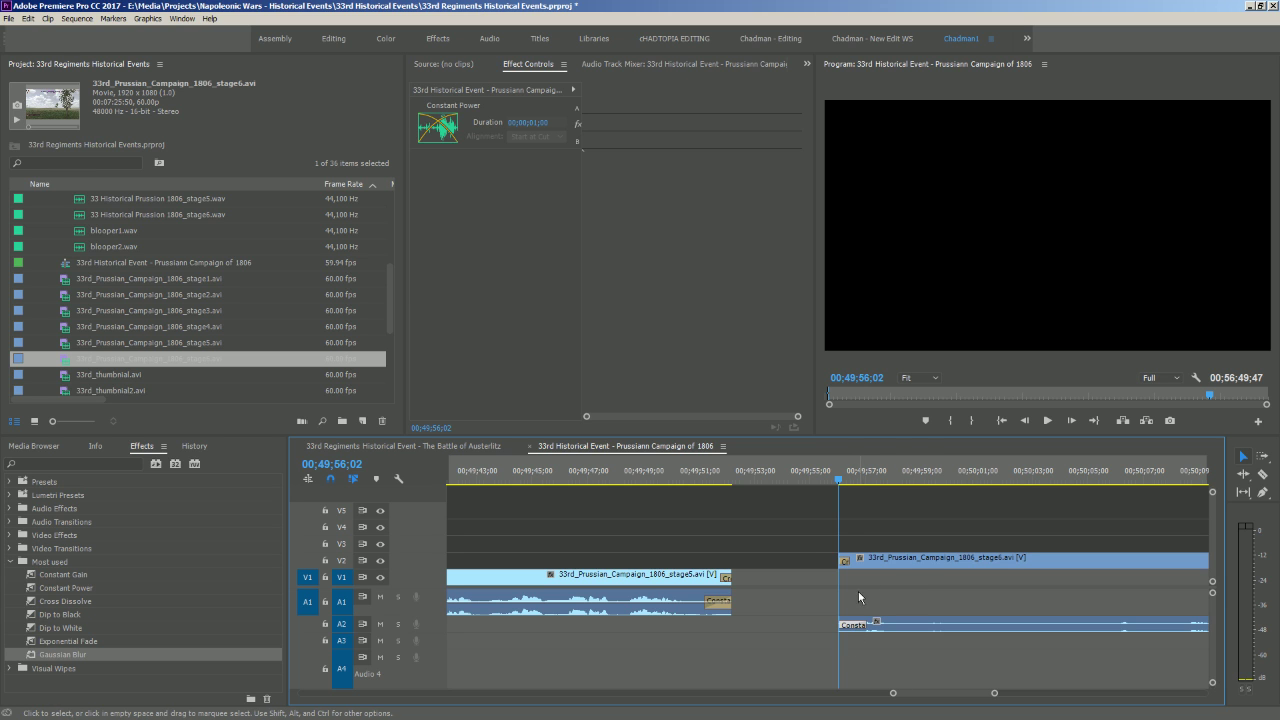
pyautogui.press('space')
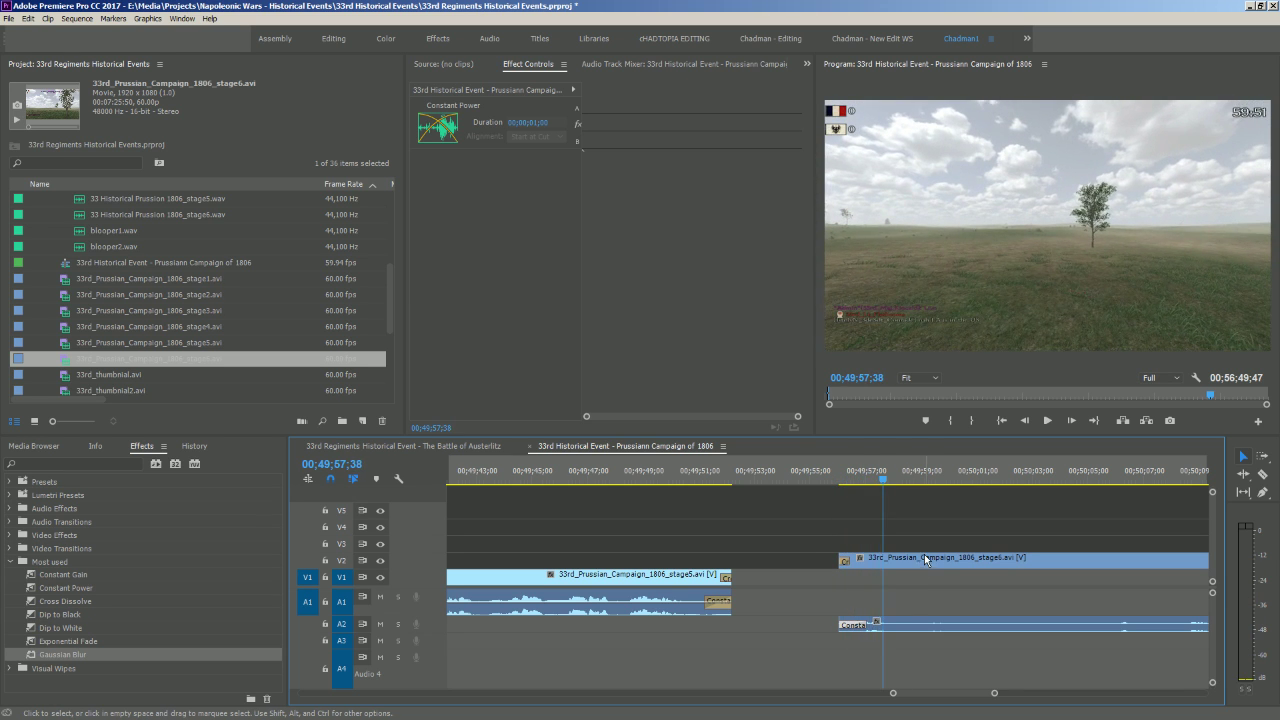
# Move the trimmed stage6.avi clip back against the end of the stage 5 footage and play the join to 00;49;58;56
pyautogui.moveTo(862, 560); pyautogui.dragTo(829, 574)
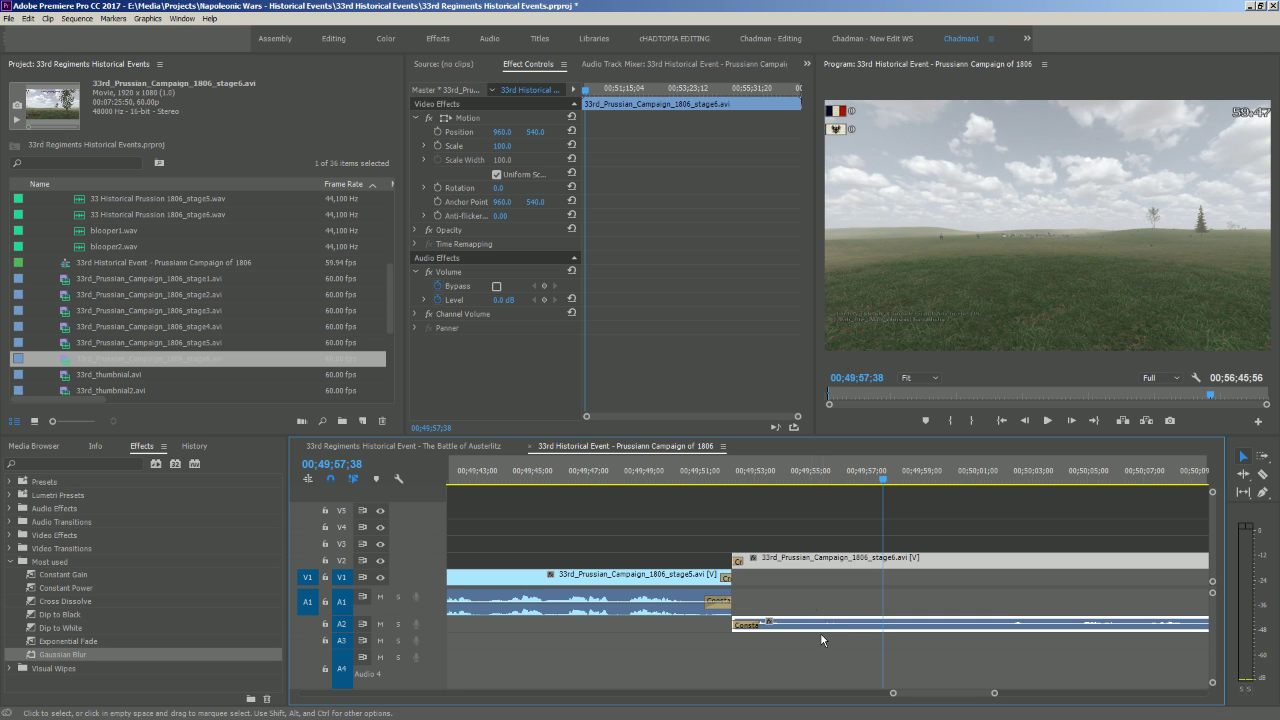
pyautogui.click(728, 476)
pyautogui.press('space')
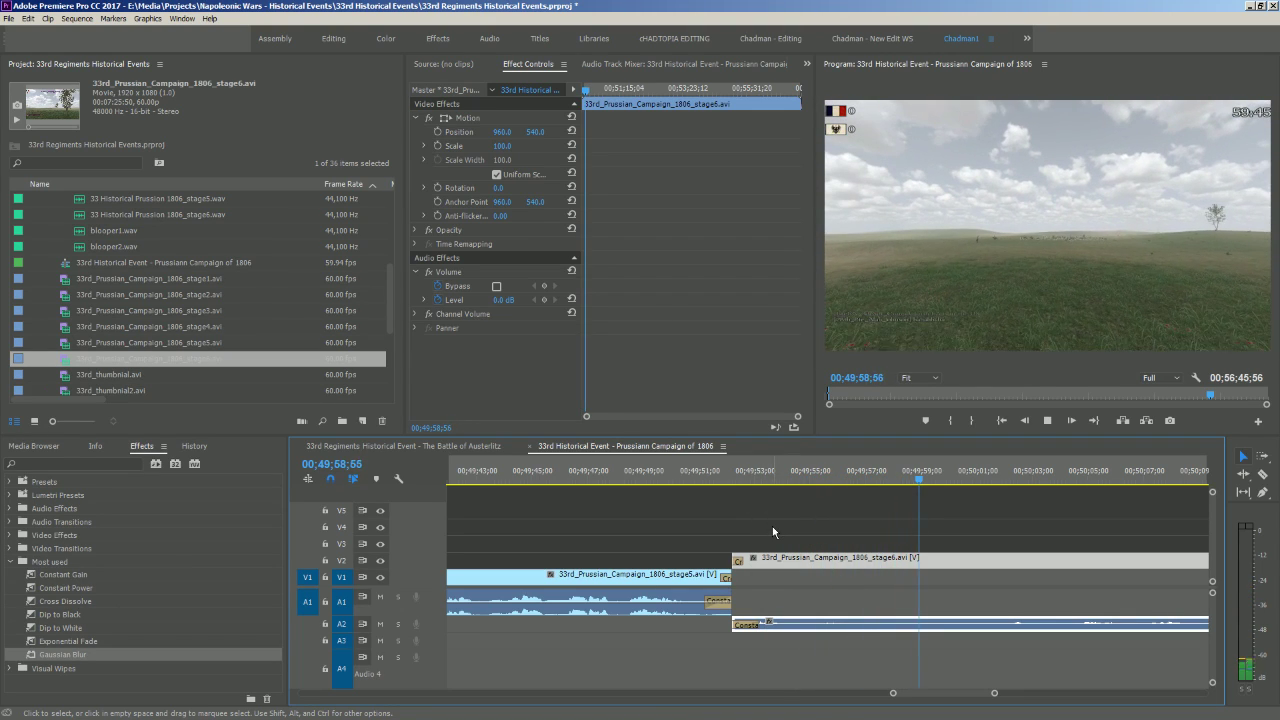
pyautogui.press('space')
# Export the current frame as a JPEG named 1806_stage6 and import it into the project
pyautogui.click(1171, 421)
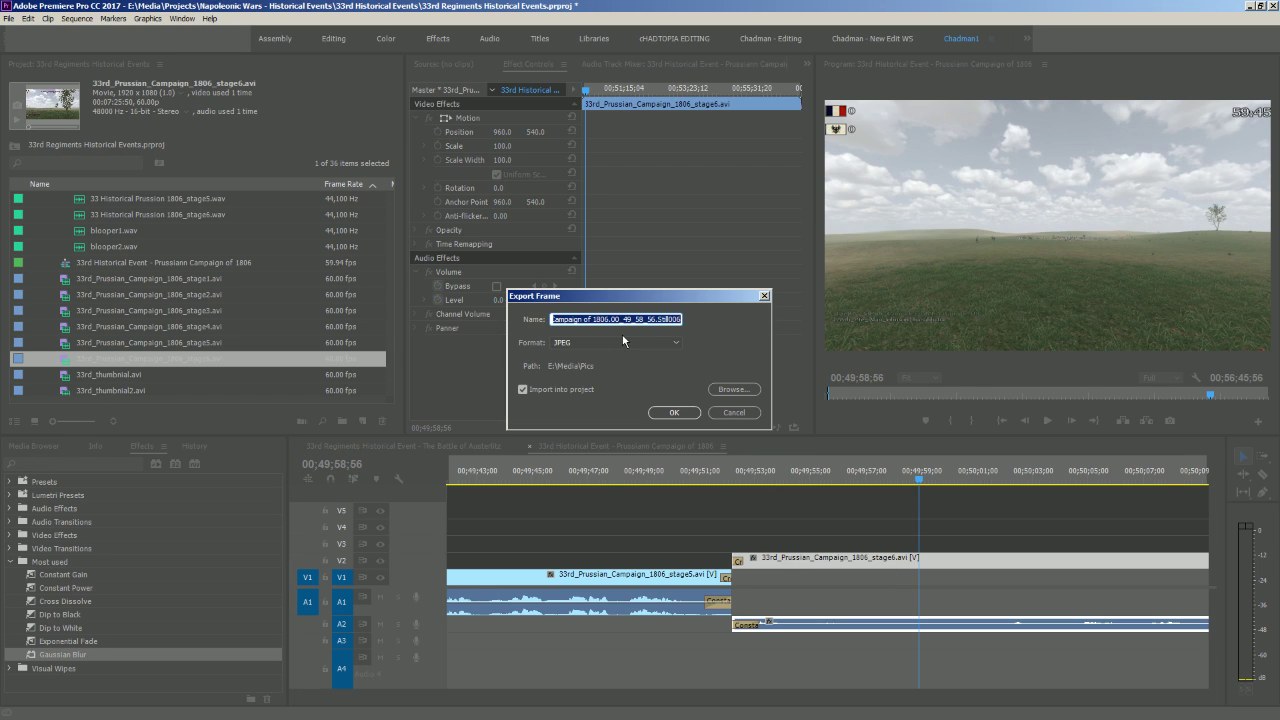
pyautogui.write('180')
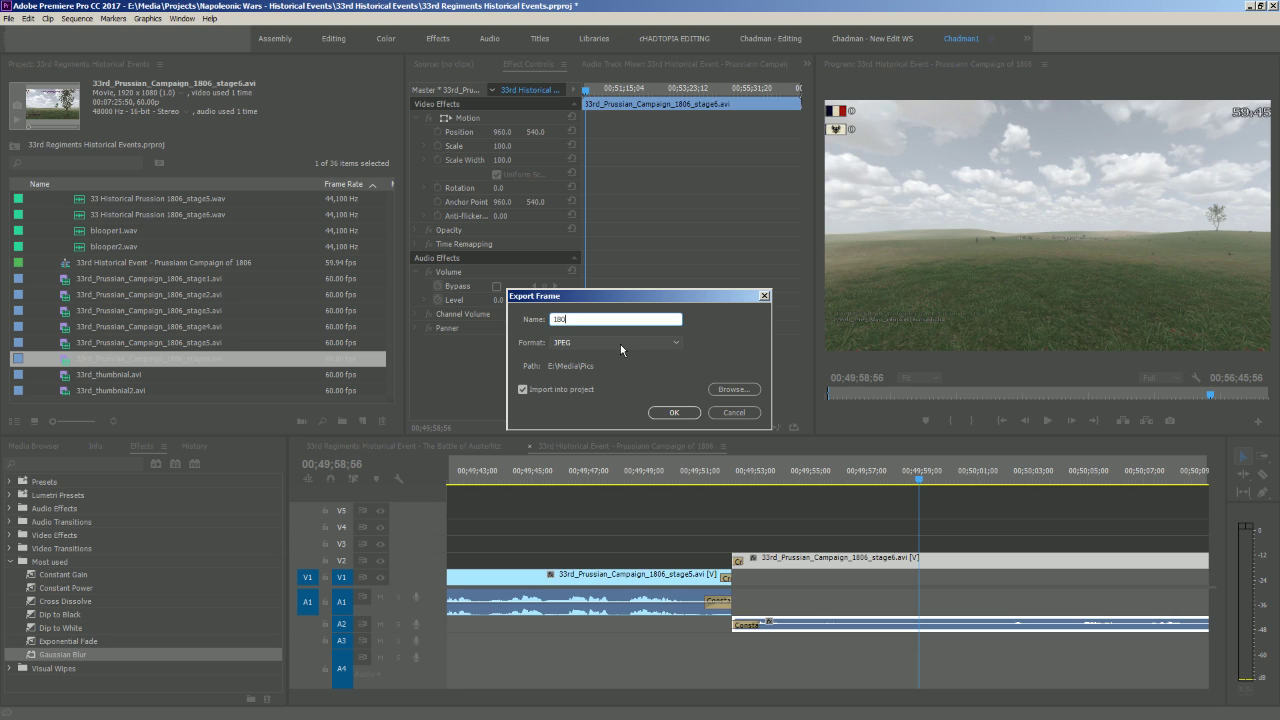
pyautogui.write('6_stage6')
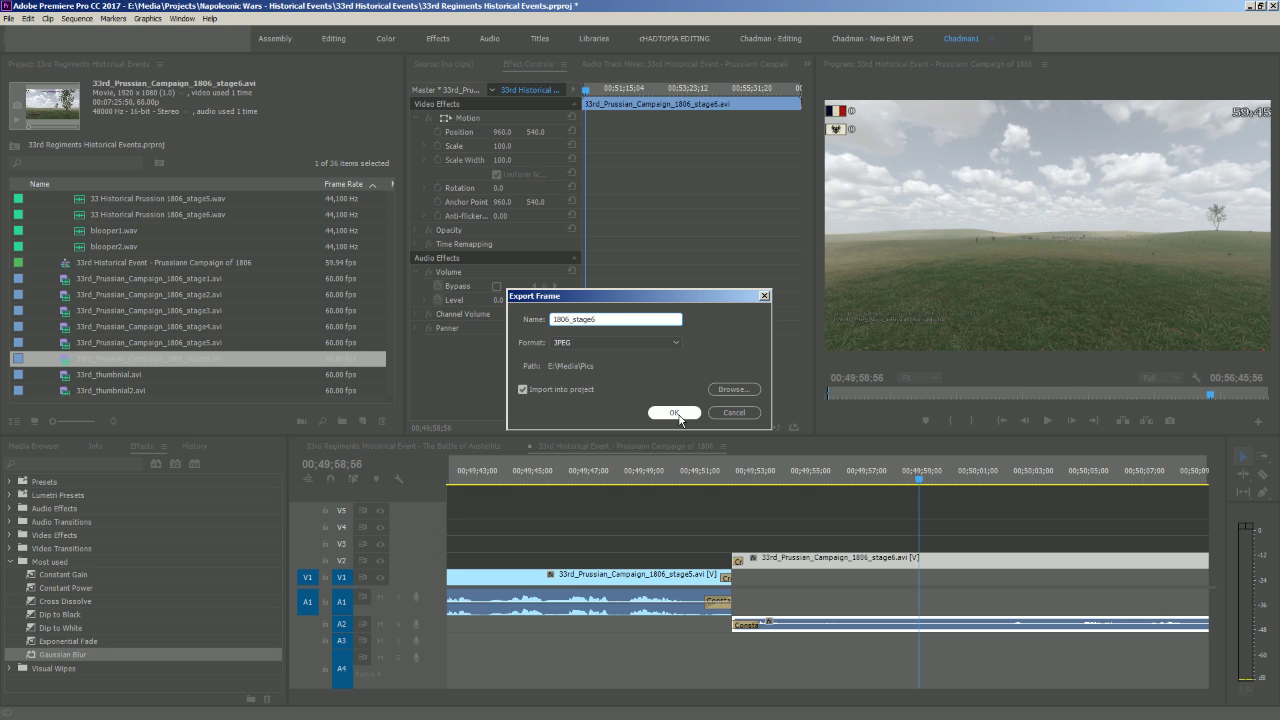
pyautogui.click(677, 415)
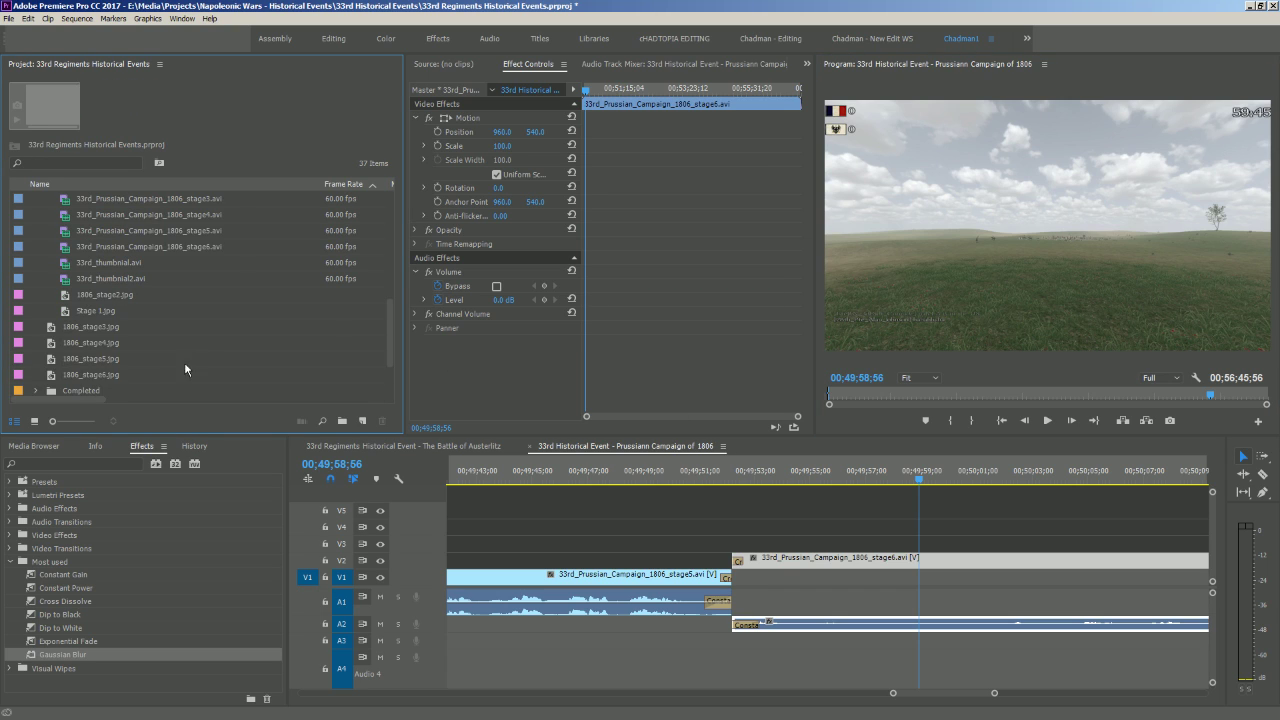
pyautogui.scroll(-2, 143, 373)
pyautogui.scroll(-1, 143, 373)
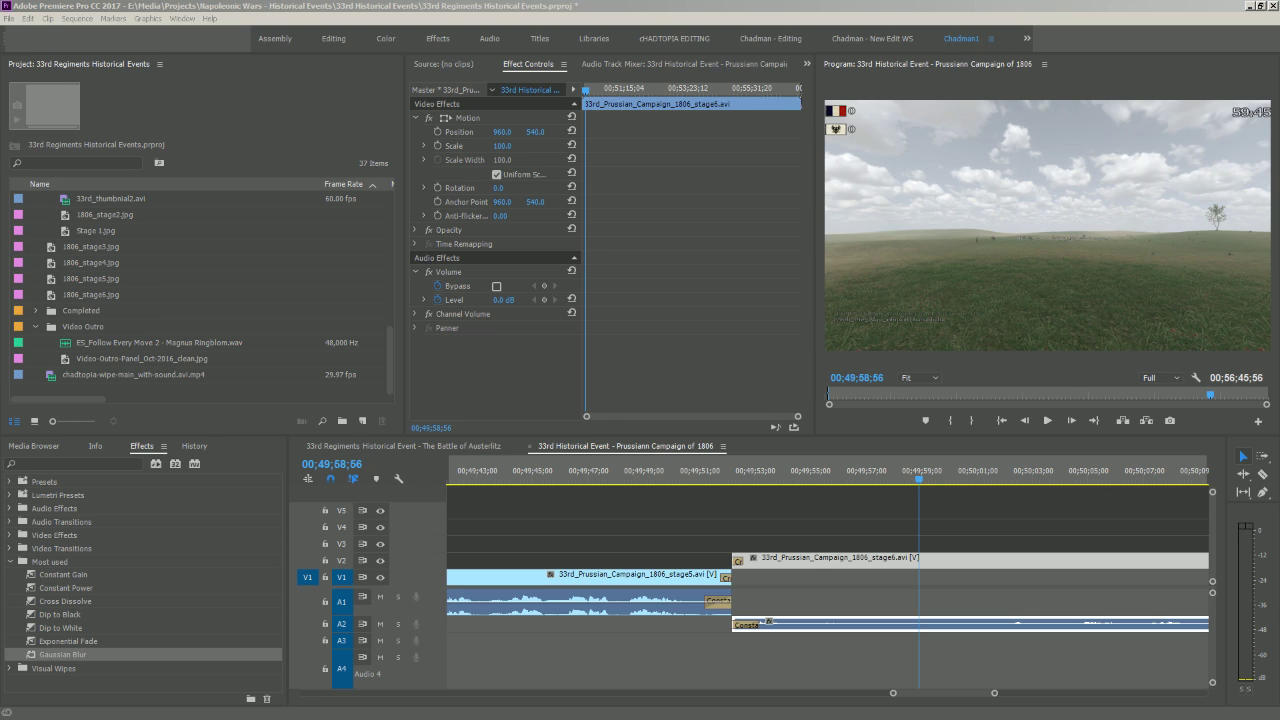
pyautogui.moveTo(84, 391); pyautogui.dragTo(100, 399)
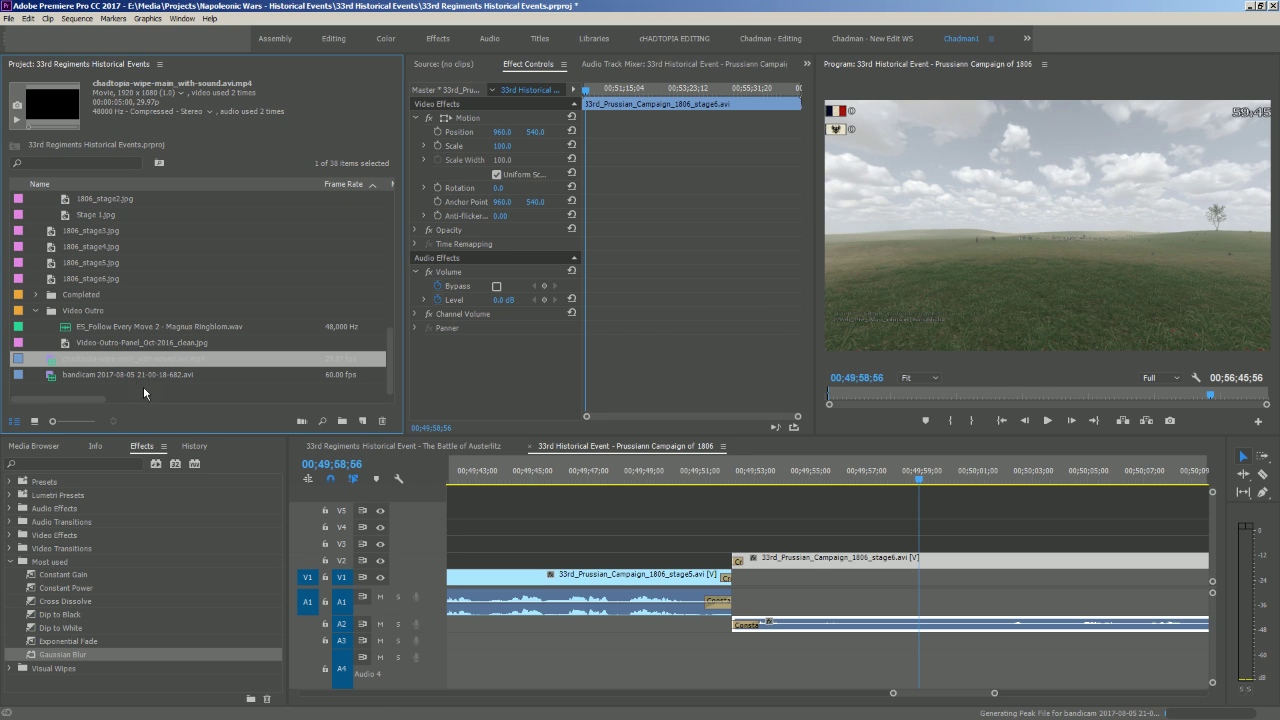
pyautogui.moveTo(1008, 698); pyautogui.dragTo(1200, 689)
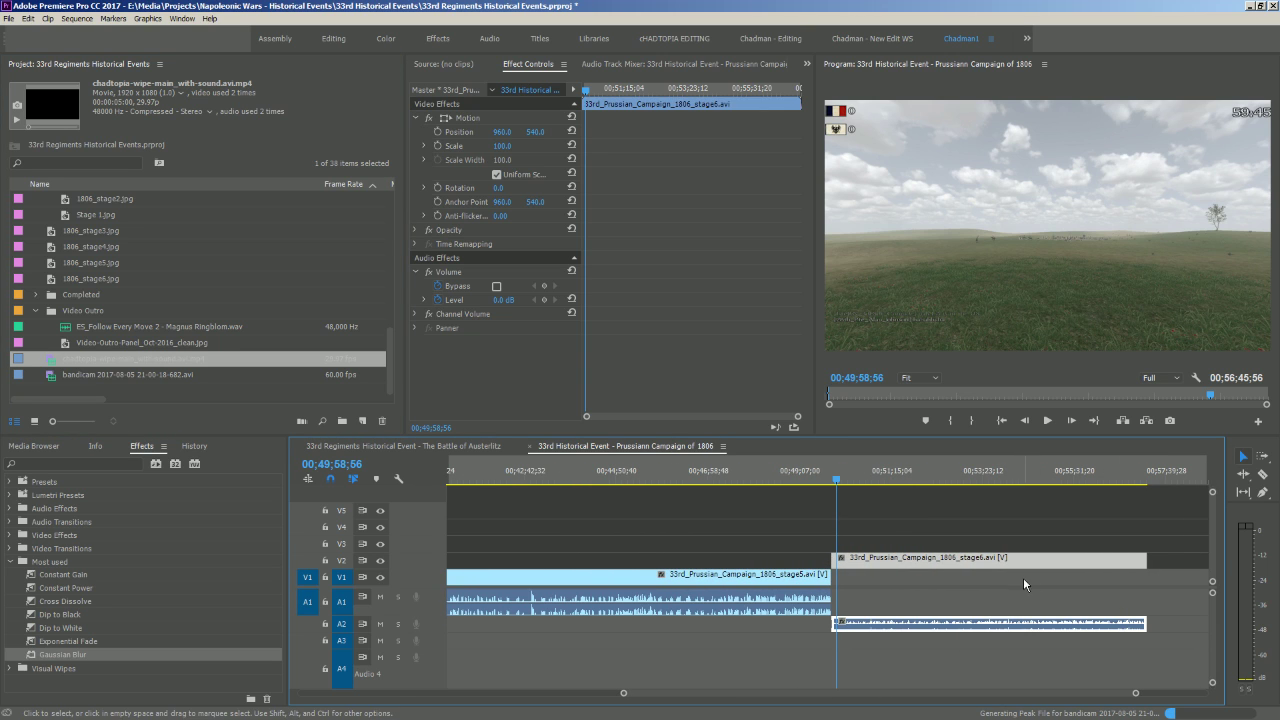
pyautogui.scroll(5, 834, 518)
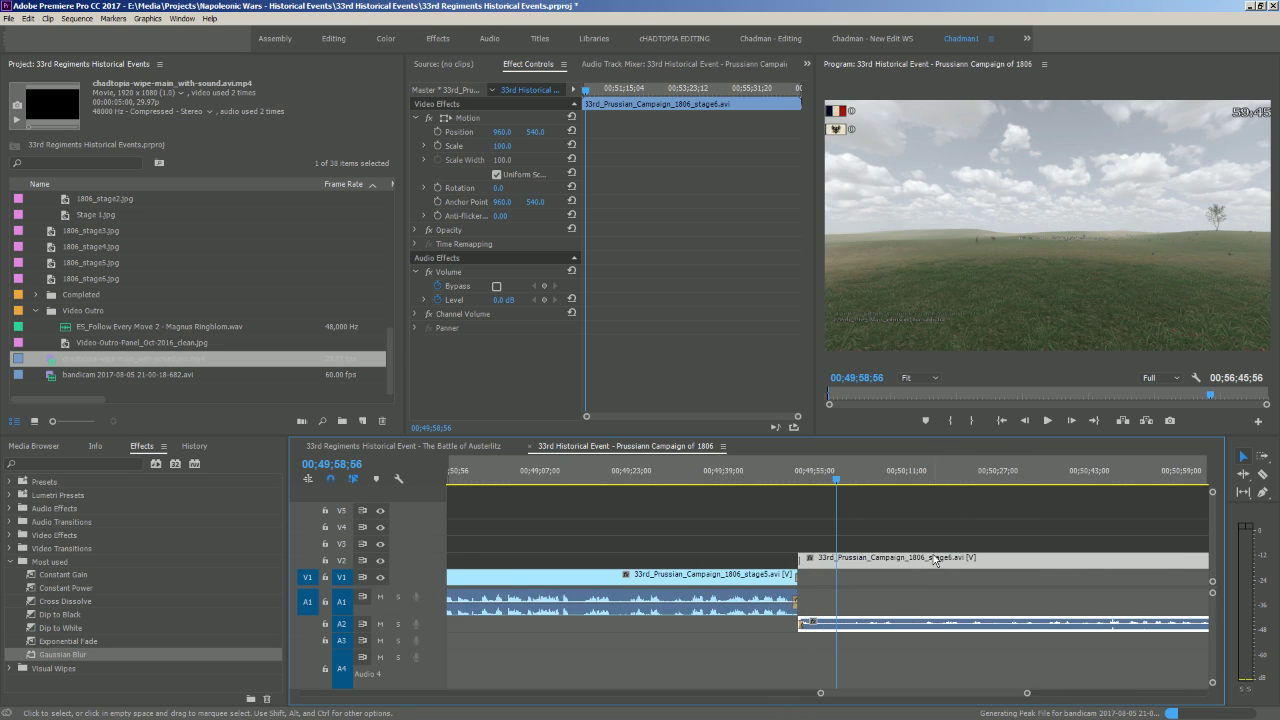
pyautogui.scroll(2, 665, 491)
pyautogui.scroll(-2, 621, 492)
pyautogui.scroll(2, 664, 492)
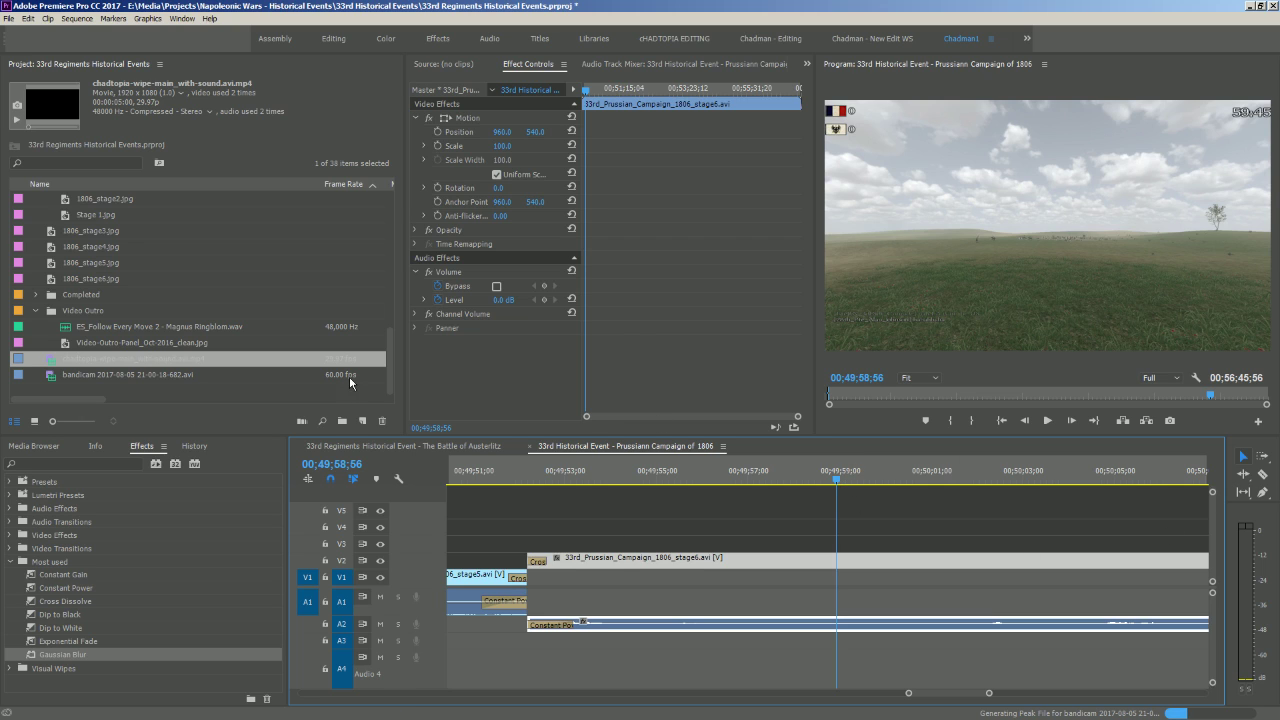
# Split the stage 6 footage at 00;49;58;56 and shift its second part about 5.6 seconds later to open a gap
pyautogui.keyDown('ctrl'); pyautogui.click(837, 565); pyautogui.keyUp('ctrl')
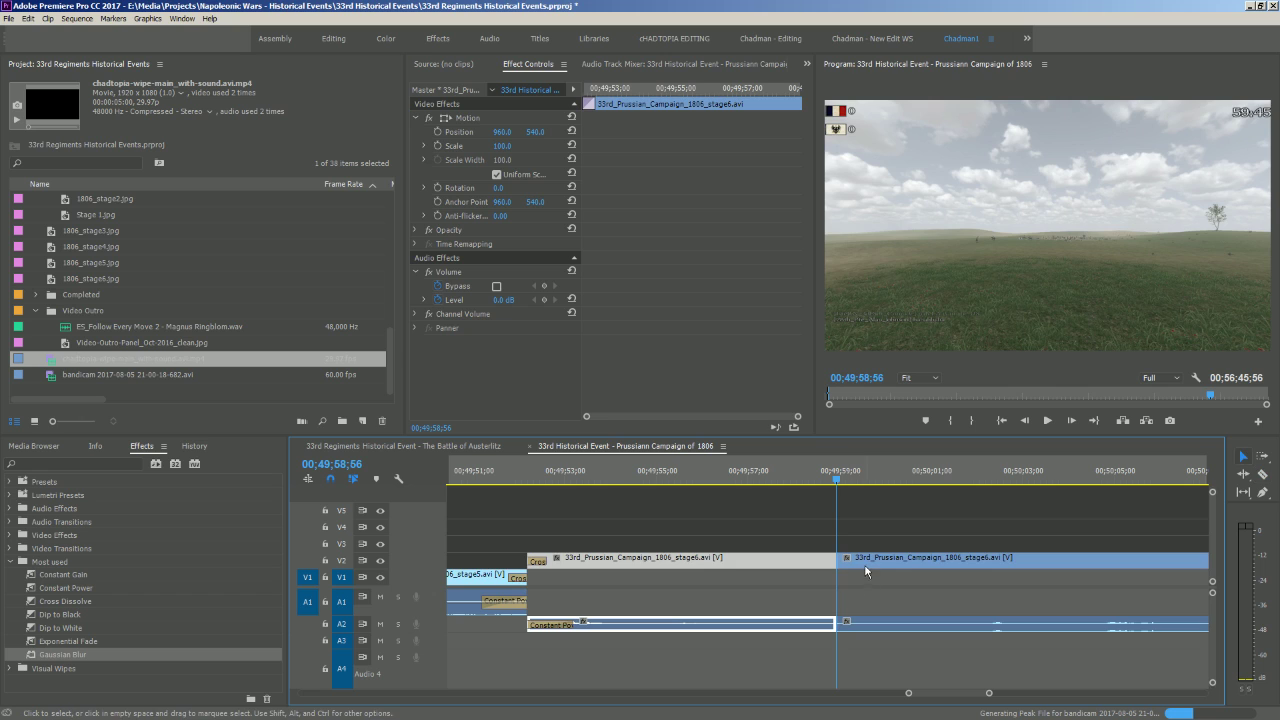
pyautogui.moveTo(838, 562); pyautogui.dragTo(1140, 562)
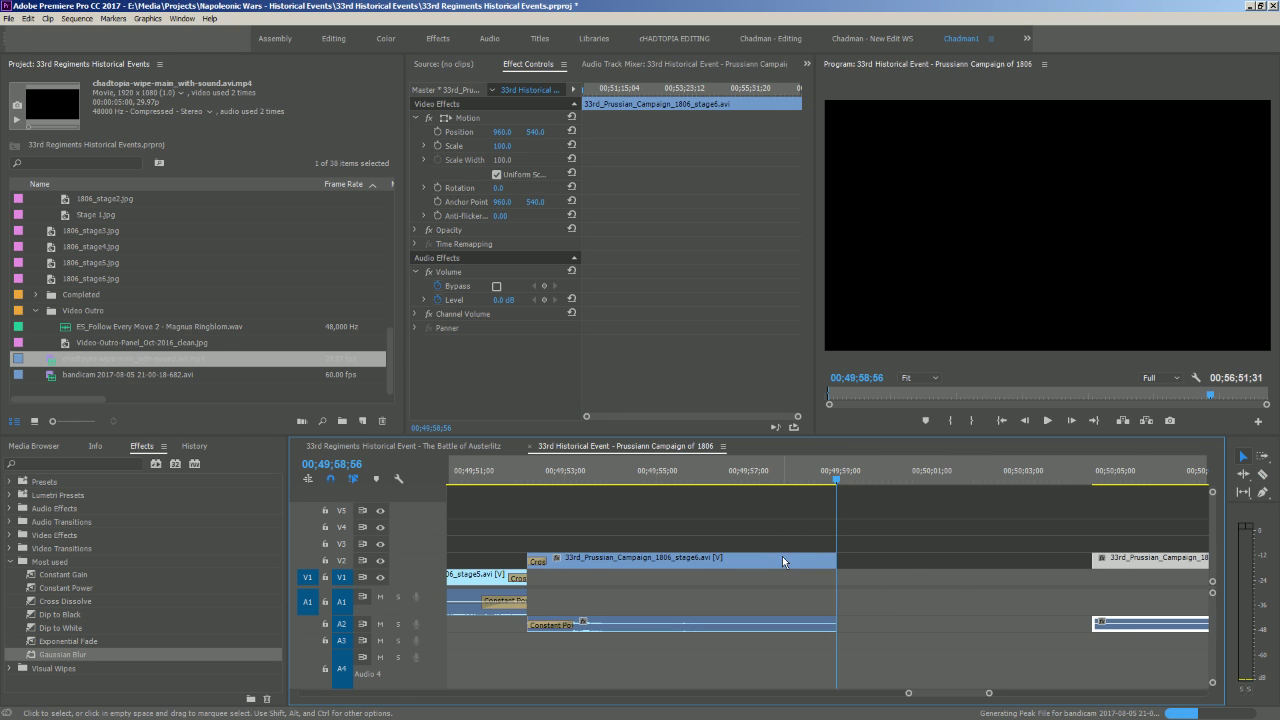
pyautogui.click(824, 472)
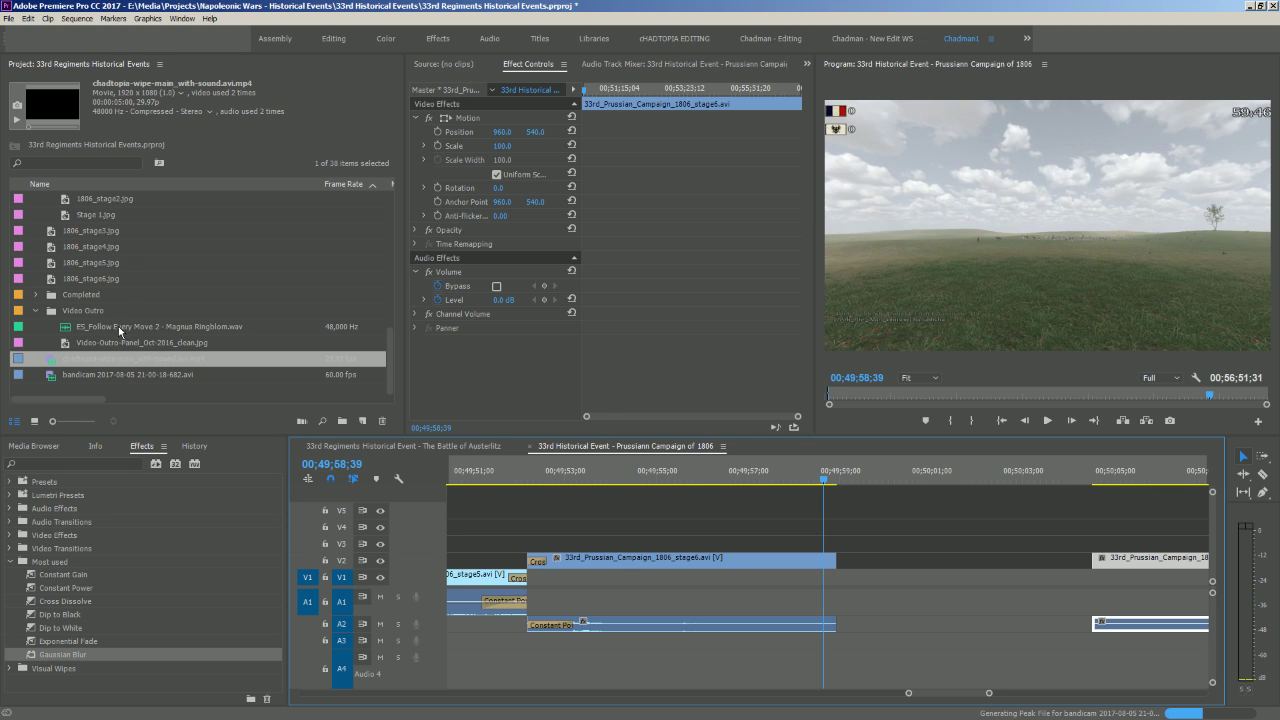
# Place the 1806_stage6.jpg still on V4 directly after the first part of the stage 6 footage and play across the join
pyautogui.click(124, 296)
pyautogui.moveTo(101, 278); pyautogui.dragTo(845, 540)
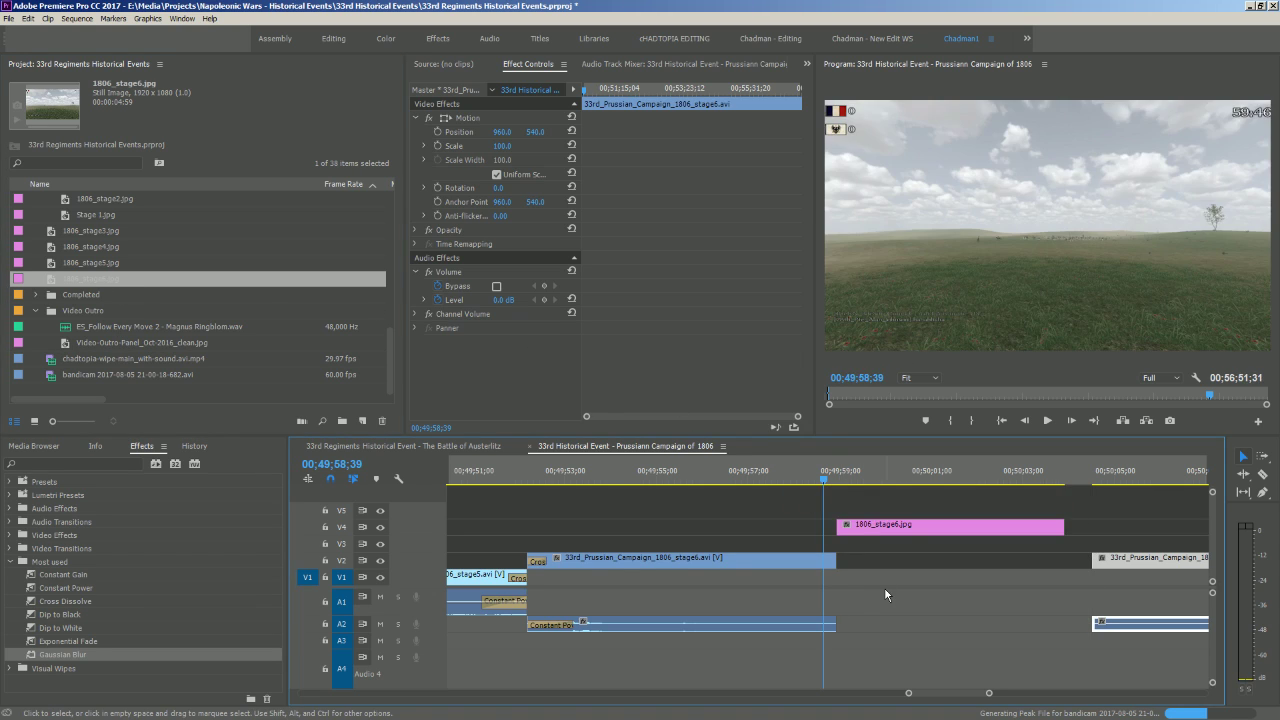
pyautogui.click(812, 478)
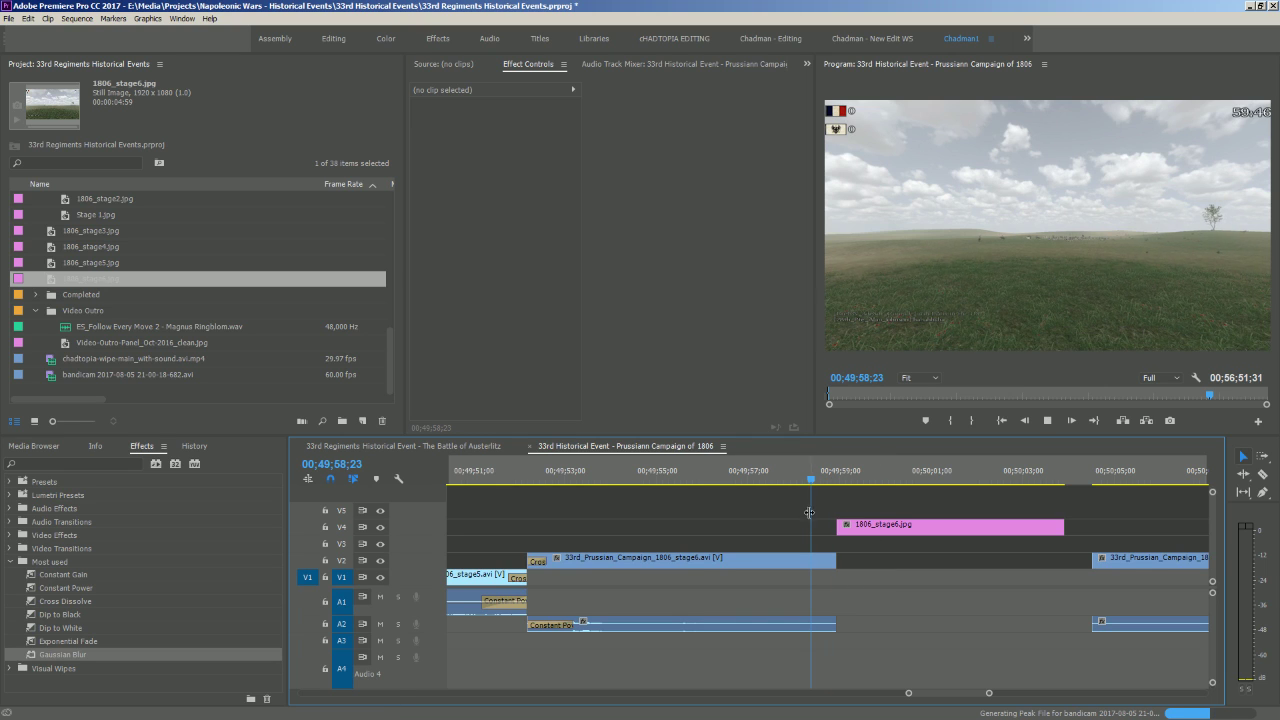
pyautogui.press('space')
pyautogui.press('space')
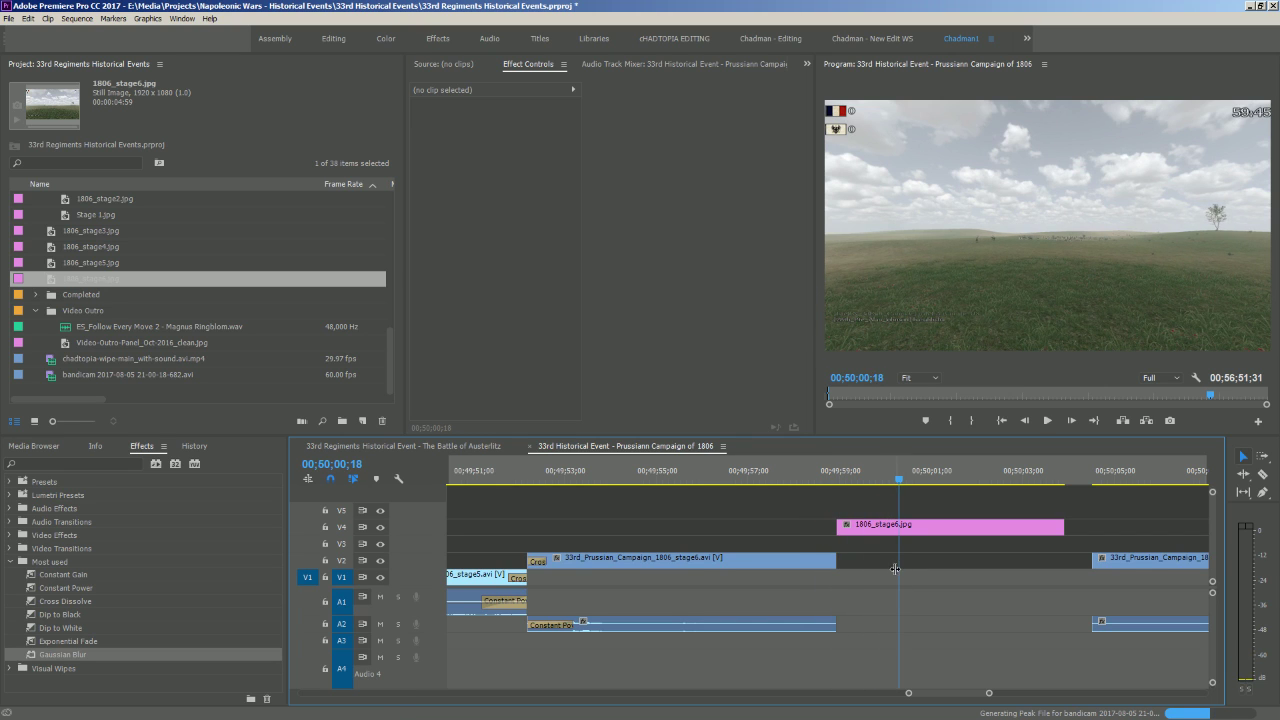
# Open the Stage6 title for editing and change its heading to "STAGE 6"
pyautogui.scroll(1, 96, 315)
pyautogui.scroll(6, 96, 314)
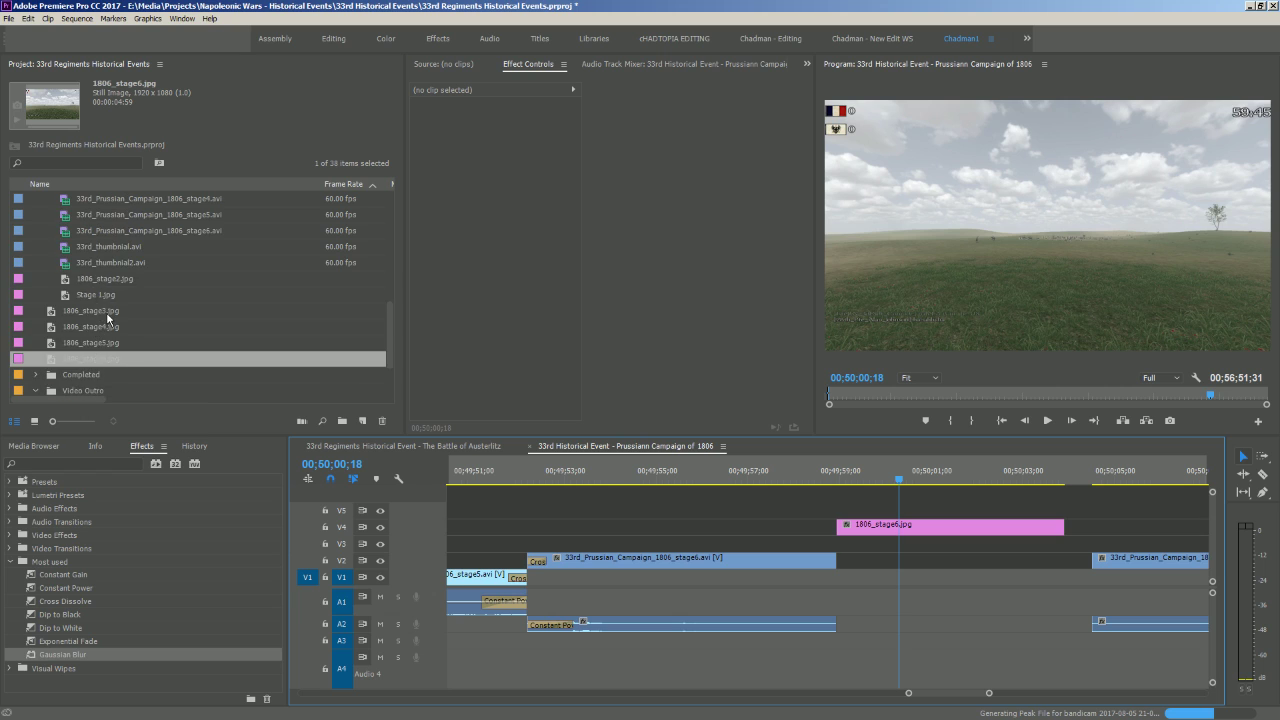
pyautogui.scroll(2, 120, 326)
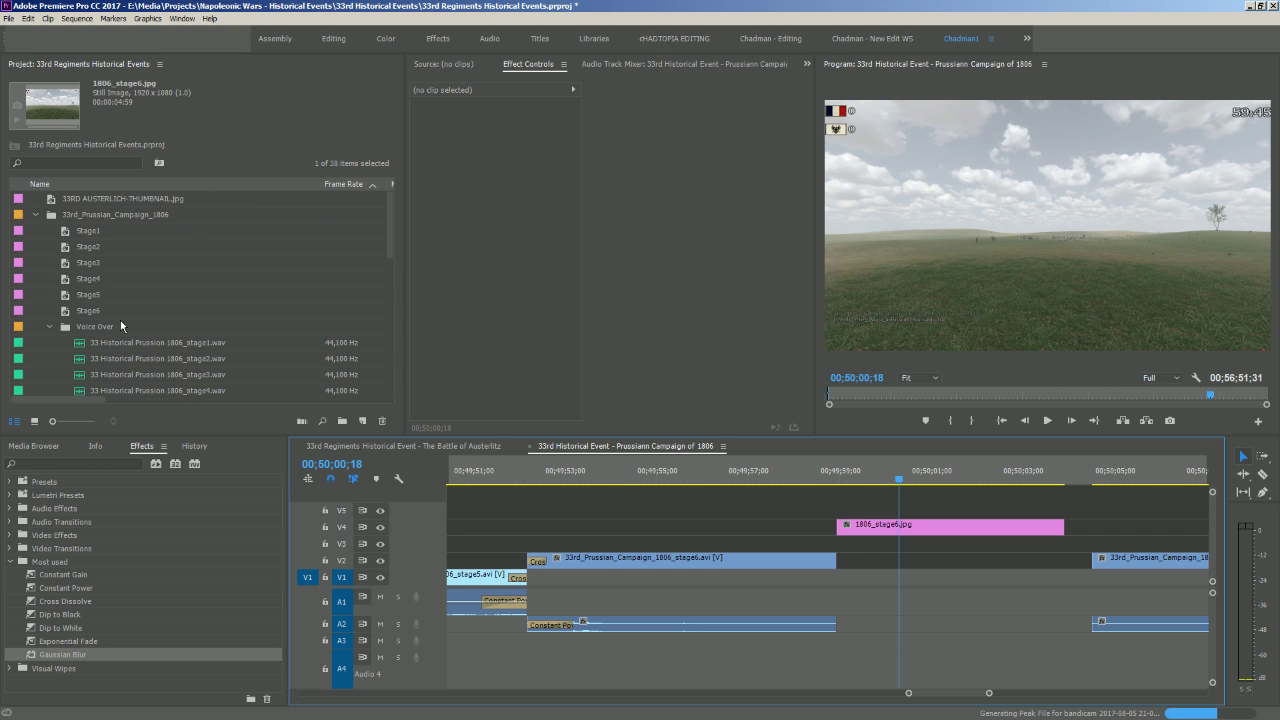
pyautogui.click(74, 313)
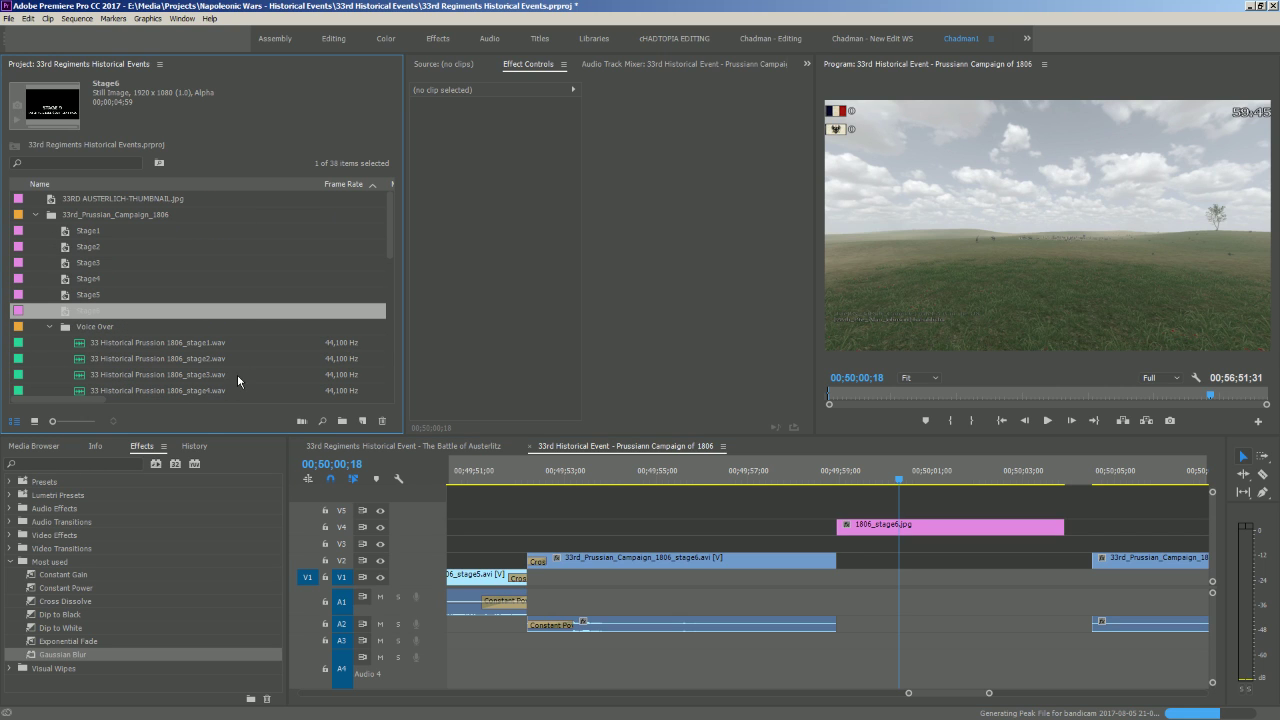
pyautogui.doubleClick(62, 313)
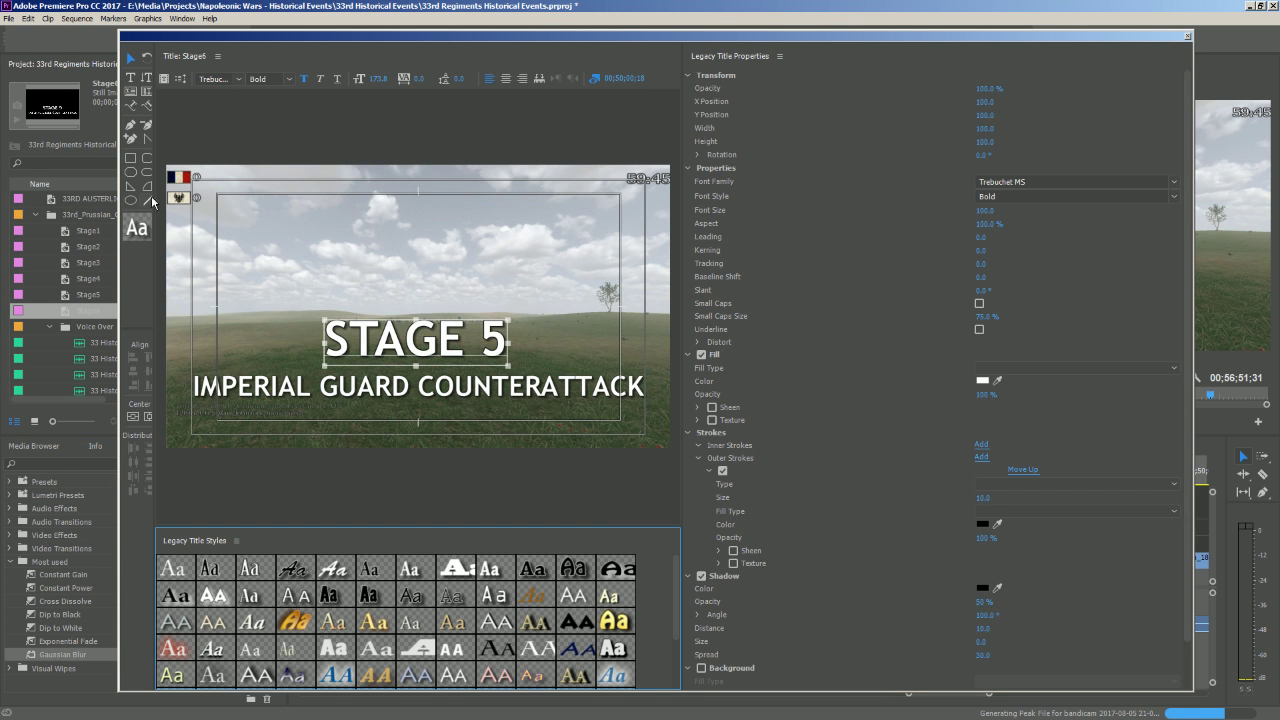
pyautogui.doubleClick(484, 340)
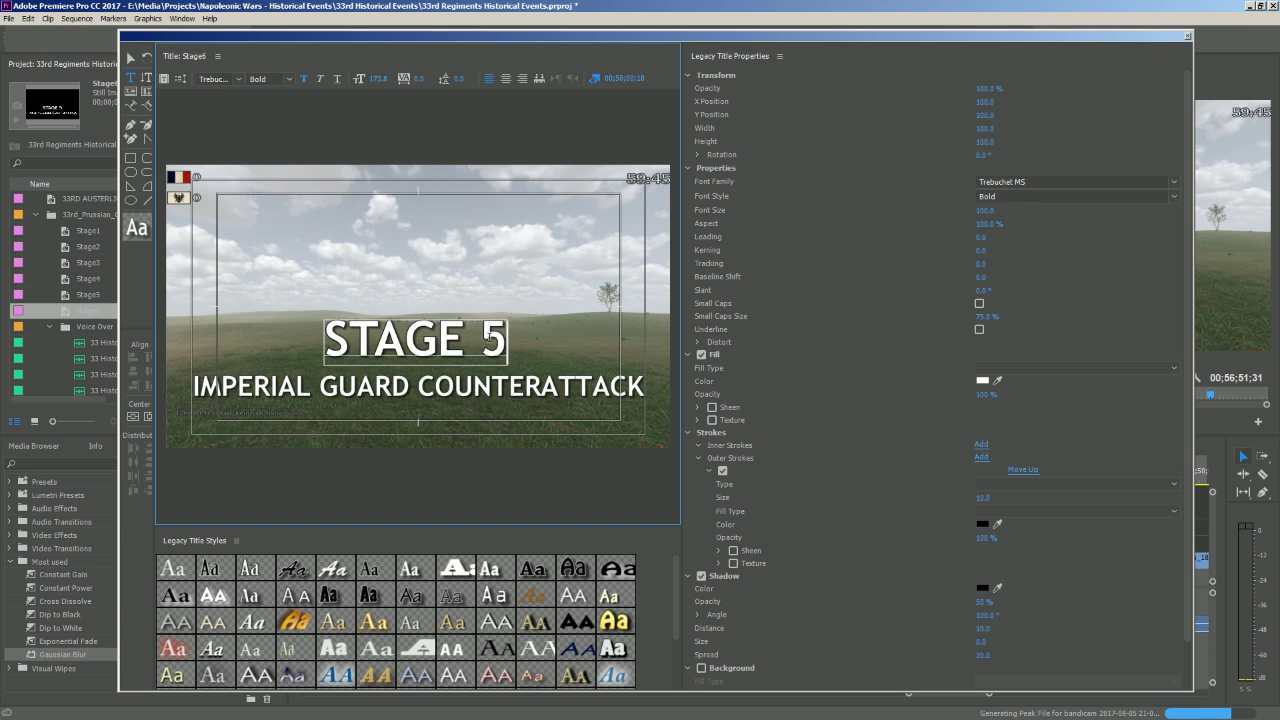
pyautogui.write('6')
# Switch to WordPad and copy the Stage 6 name "Battle of Jena, The final push" from 33rd_Prussian_Campaign_1806.rtf
pyautogui.hotkey('alt', 'Tab')
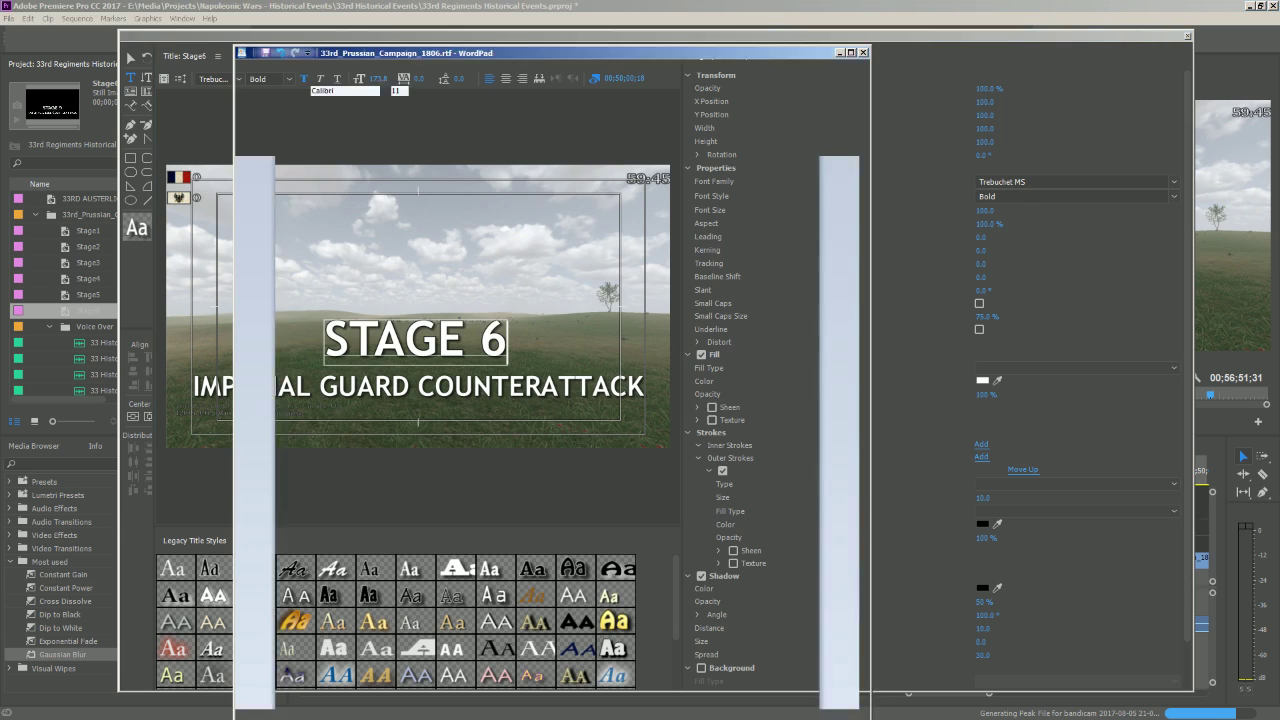
pyautogui.click(505, 527)
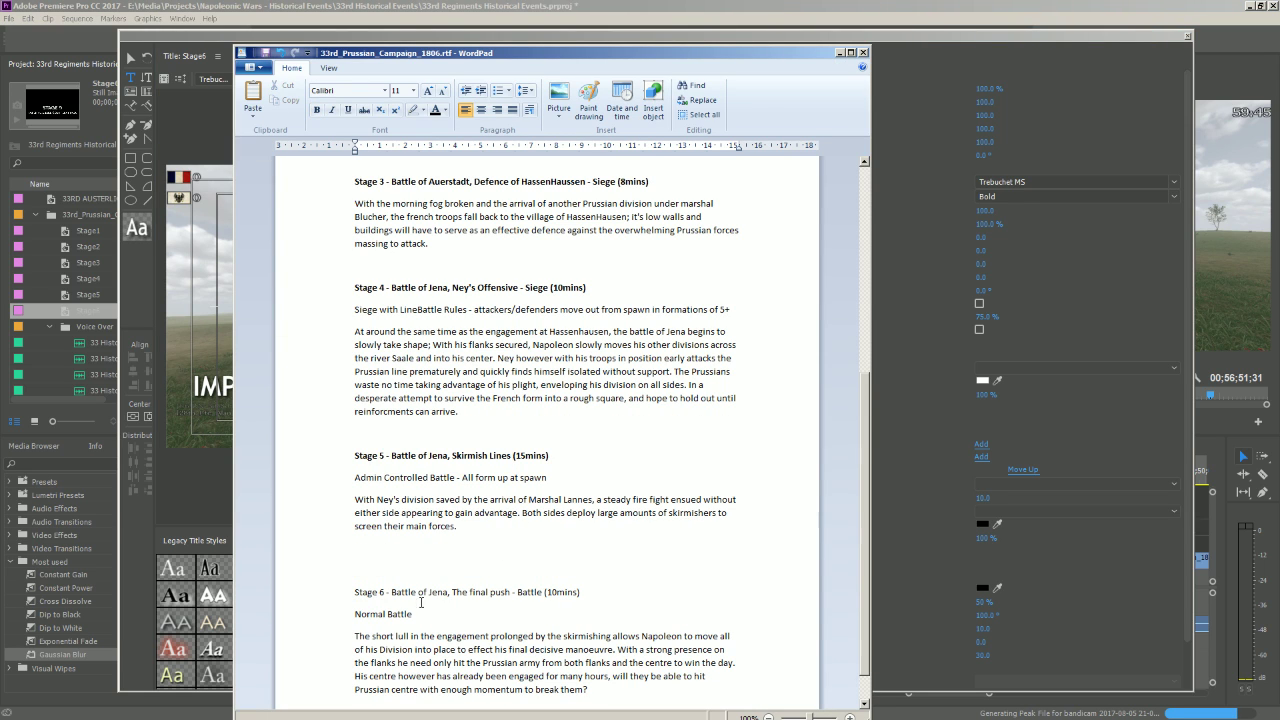
pyautogui.moveTo(512, 591); pyautogui.dragTo(418, 583)
pyautogui.click(444, 591)
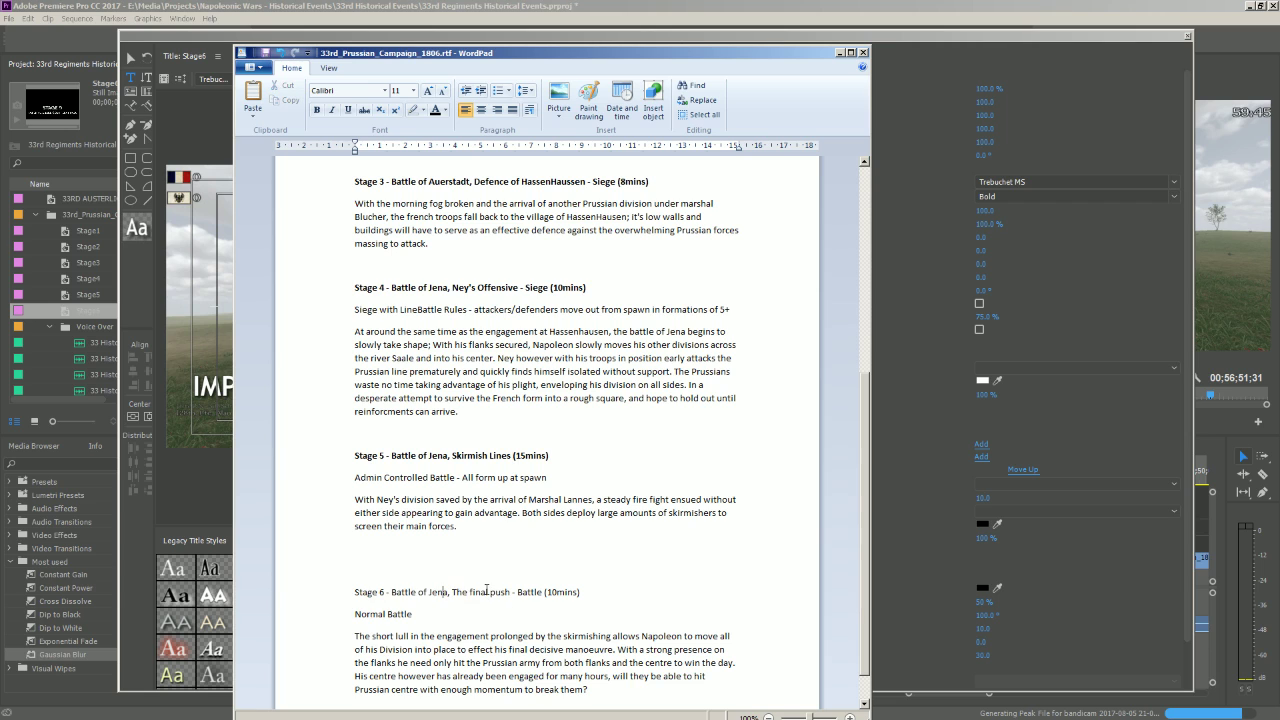
pyautogui.doubleClick(396, 592)
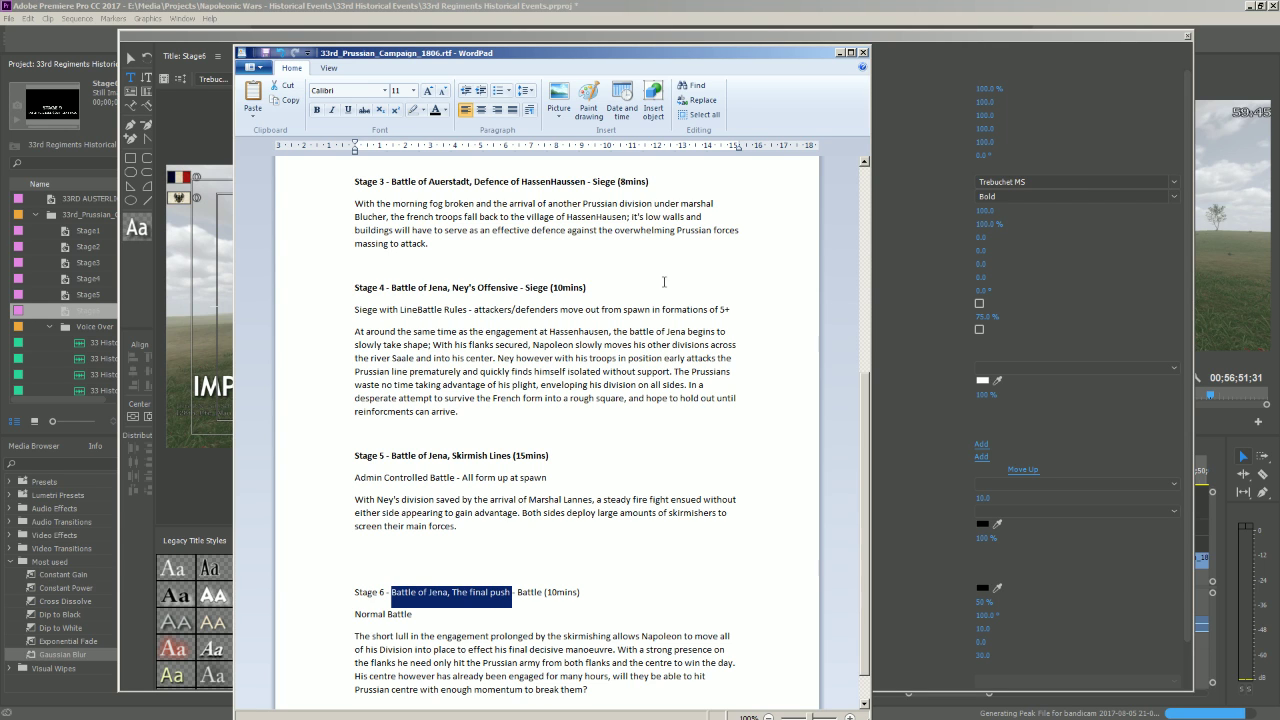
pyautogui.click(840, 53)
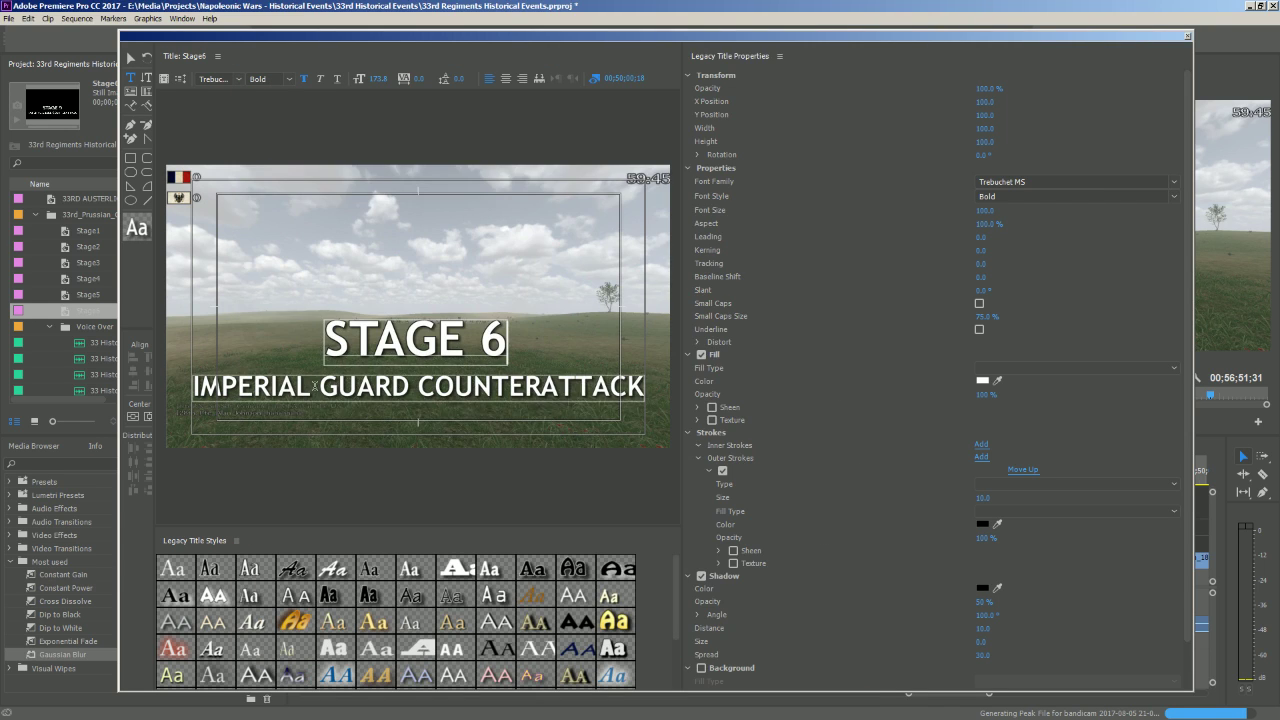
# Replace the title's second line with "BATTLE OF JENA, THE FINAL PUSH" in Premiere Pro and close the title editor
pyautogui.moveTo(195, 386); pyautogui.dragTo(680, 394)
pyautogui.write('BATTLE OF JENA, THE FINAL PUSH')
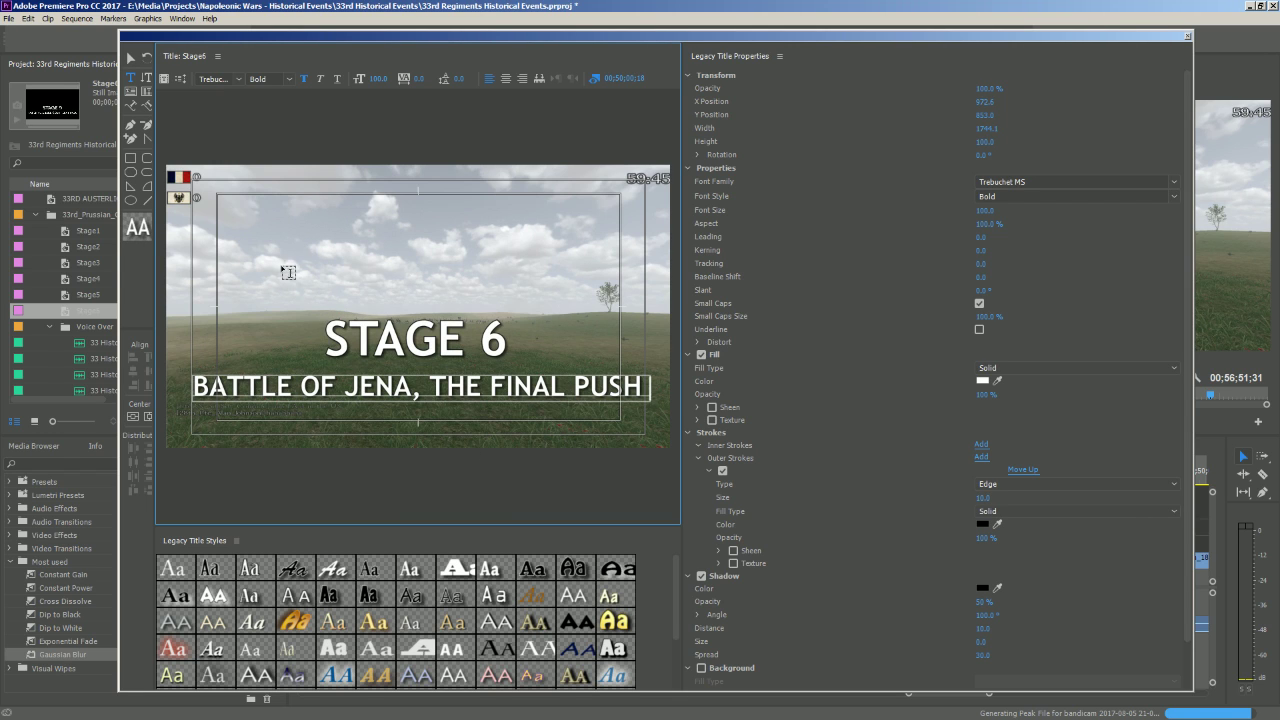
pyautogui.click(1188, 37)
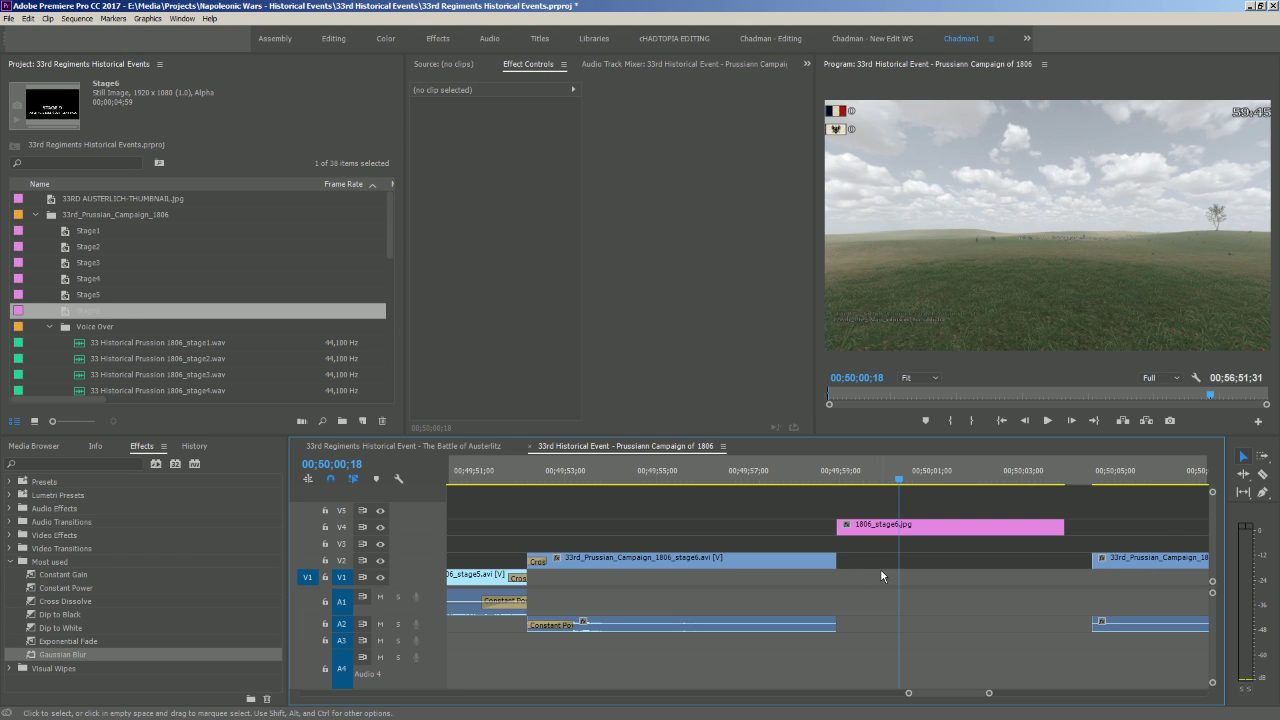
# Place the Stage6 title on V5 above the 1806_stage6.jpg still
pyautogui.click(120, 343)
pyautogui.click(82, 312)
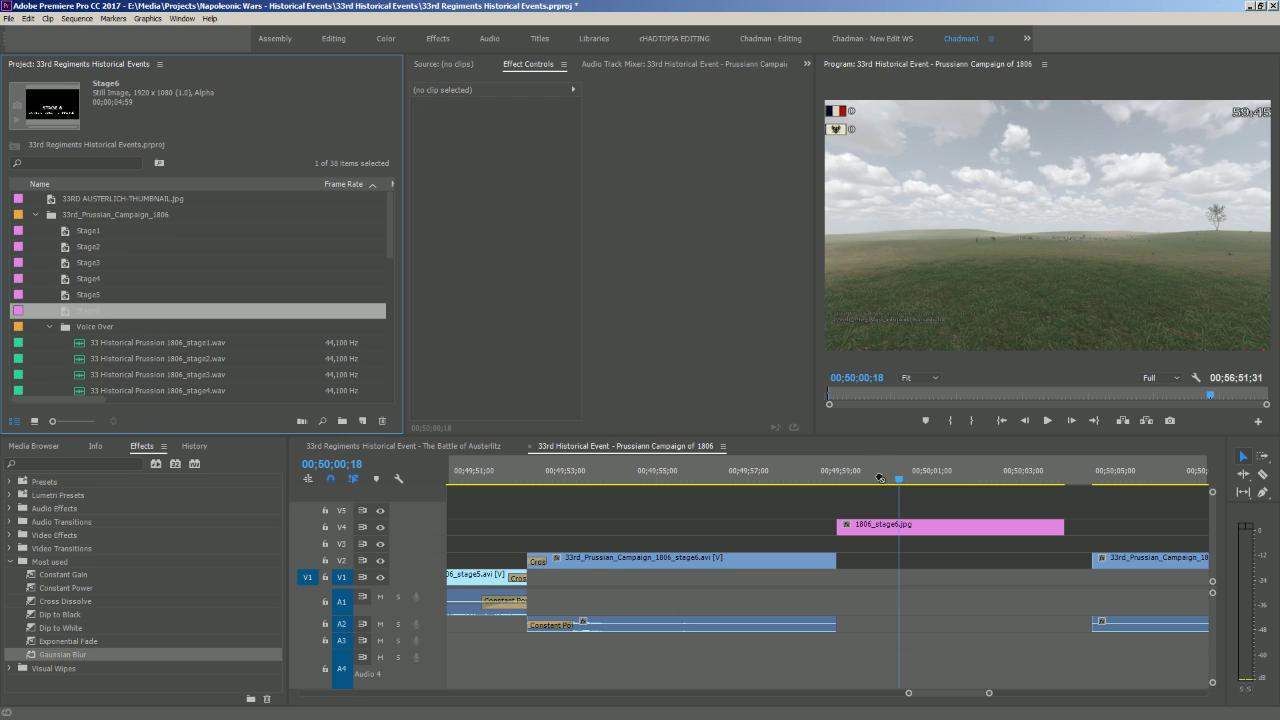
pyautogui.moveTo(880, 478); pyautogui.dragTo(880, 510)
pyautogui.click(935, 516)
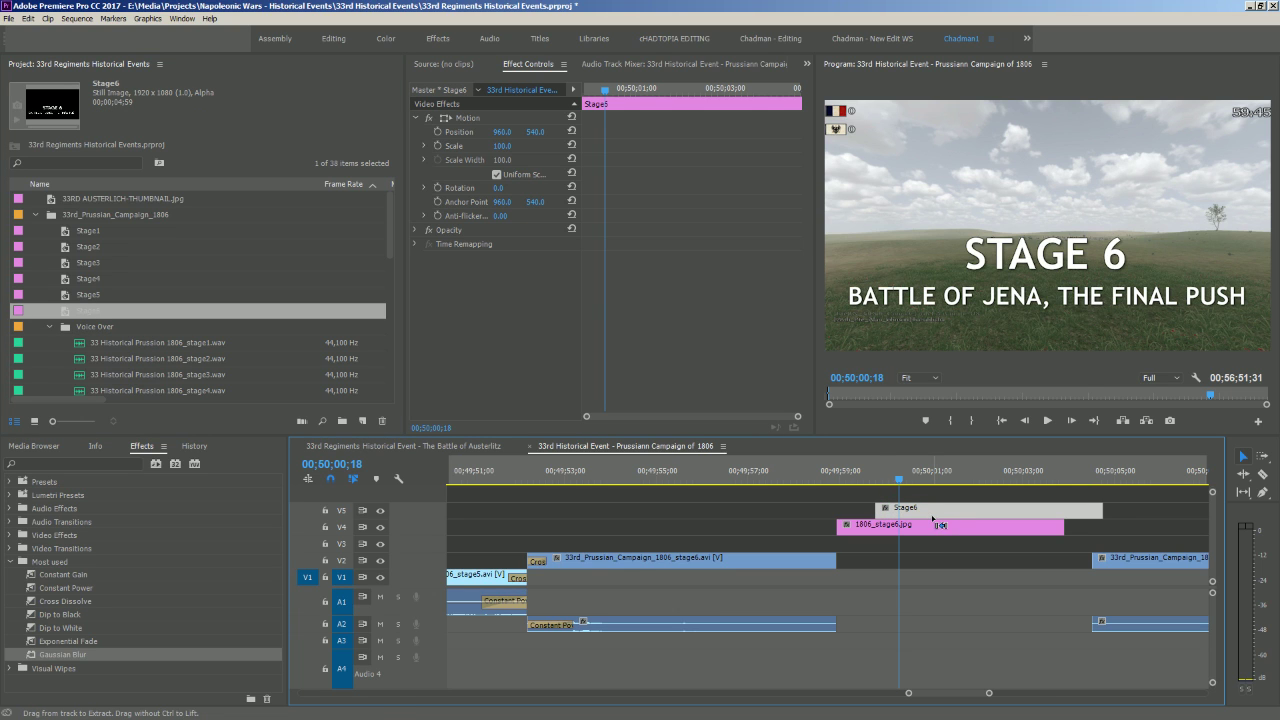
# Add cross dissolves to both ends of the Stage6 title and shift it about half a second earlier, previewing the result
pyautogui.hotkey('ctrl', 'd')
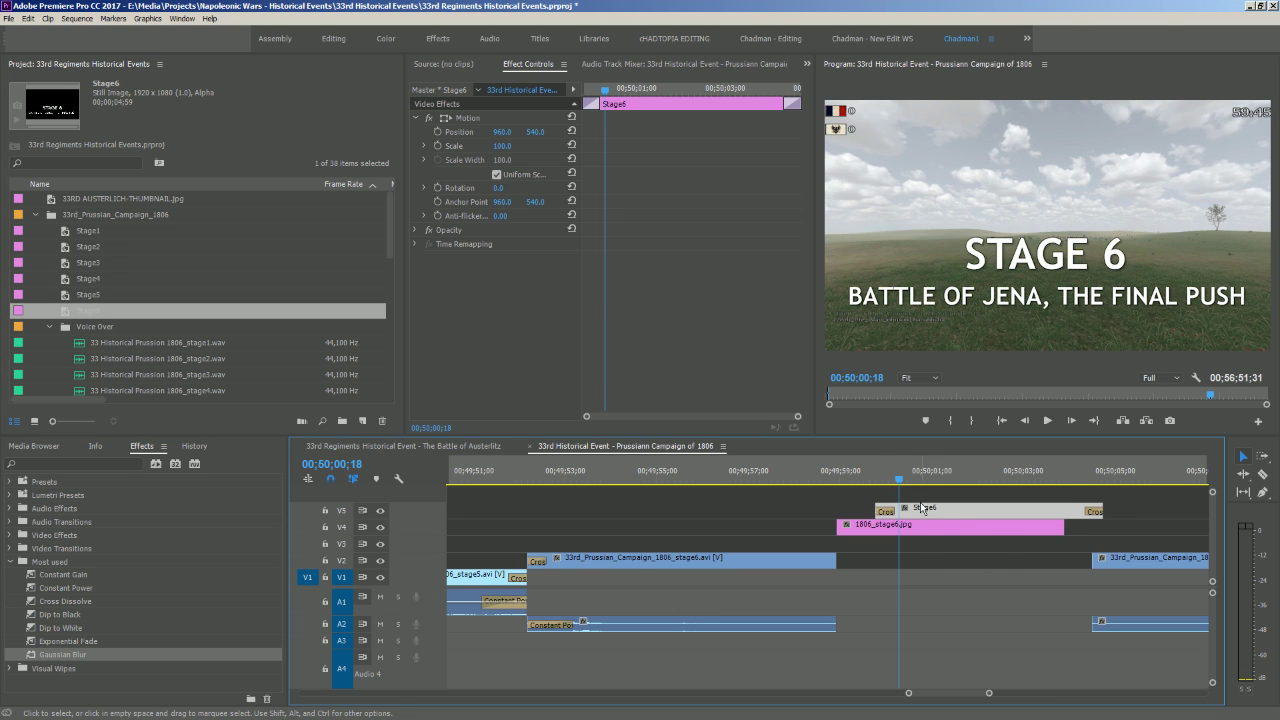
pyautogui.moveTo(922, 508); pyautogui.dragTo(900, 508)
pyautogui.press('space')
pyautogui.press('space')
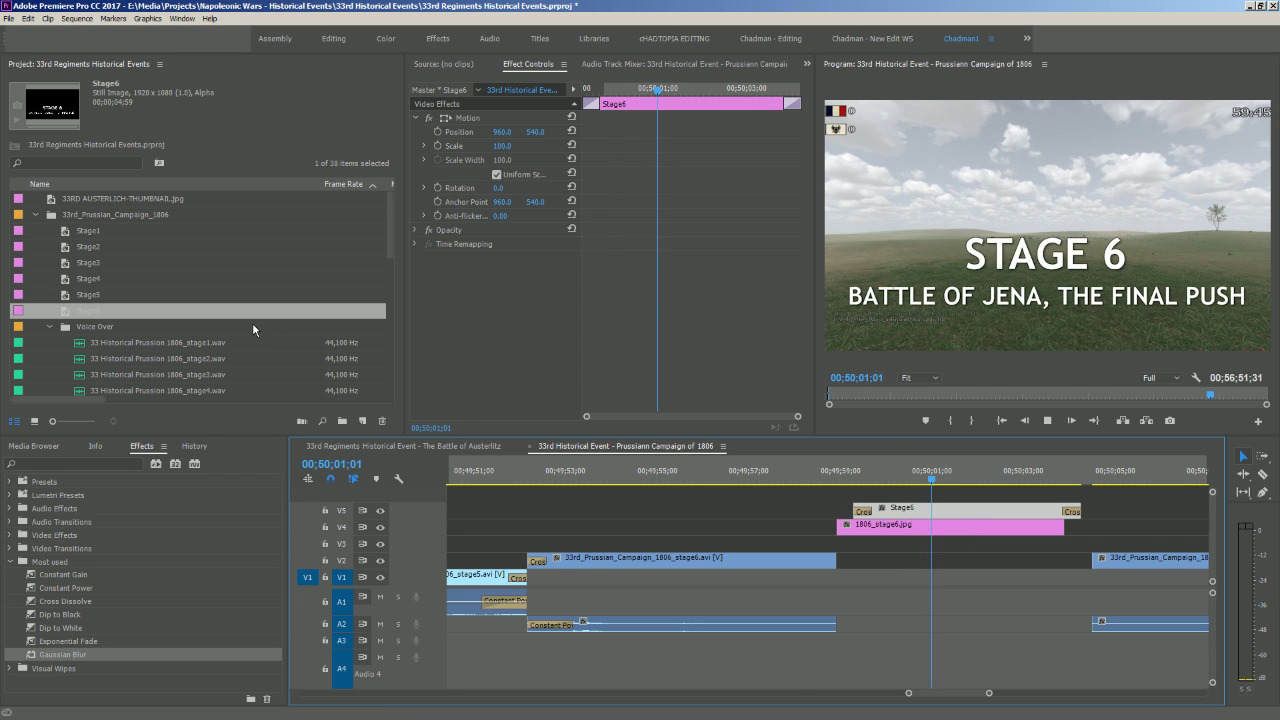
# Place the voice-over 33 Historical Prussion 1806_stage6.wav on A4, aligned with the start of the 1806_stage6.jpg still
pyautogui.click(230, 340)
pyautogui.scroll(-2, 211, 337)
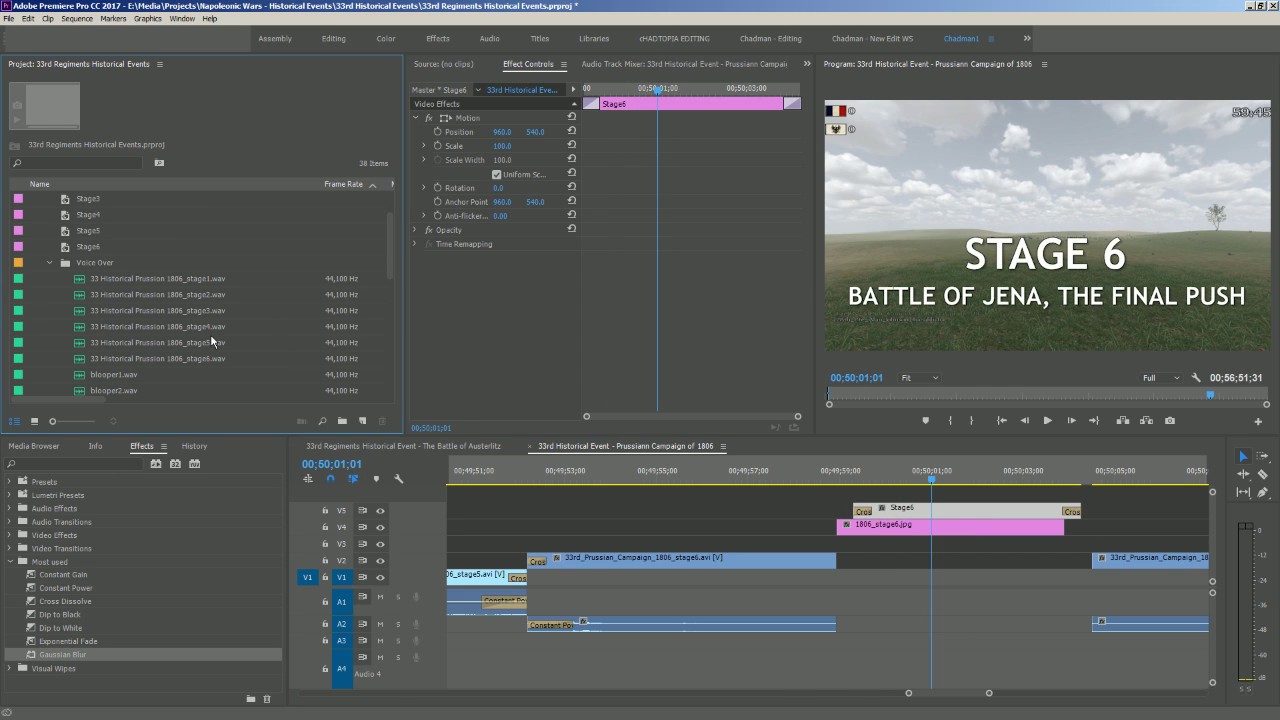
pyautogui.scroll(-5, 210, 334)
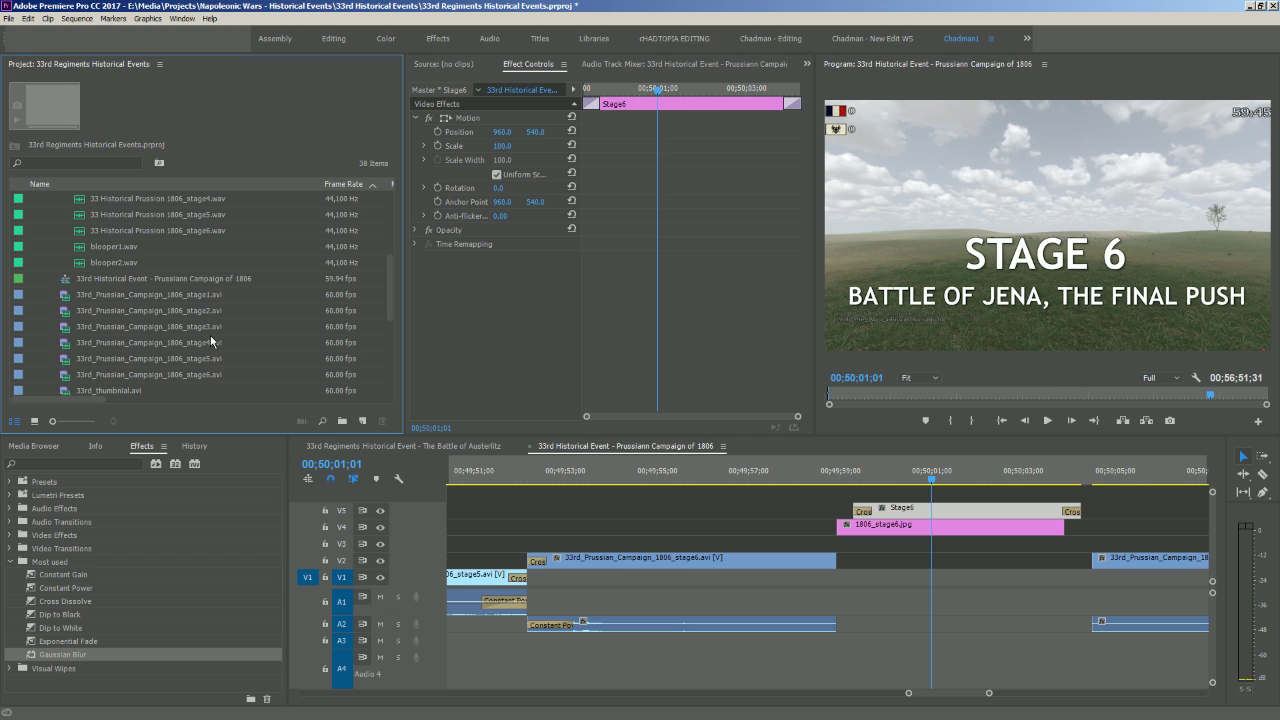
pyautogui.scroll(7, 210, 335)
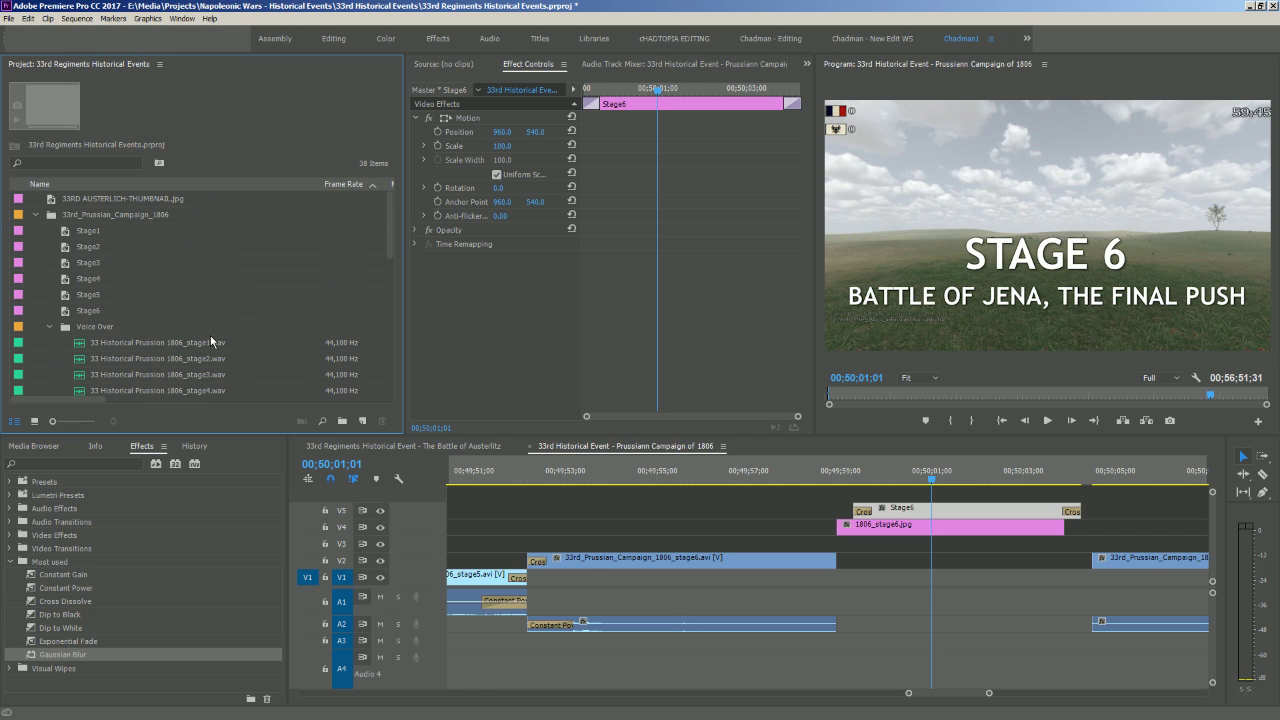
pyautogui.scroll(-5, 140, 335)
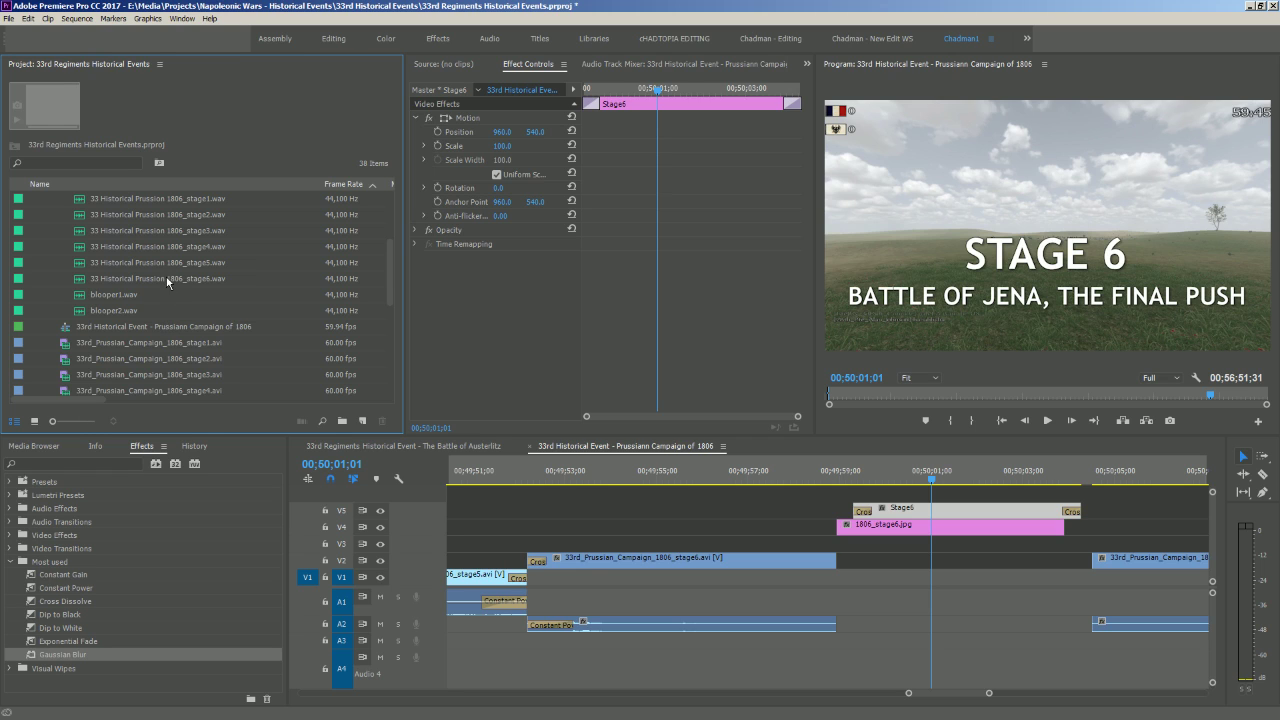
pyautogui.moveTo(167, 281); pyautogui.dragTo(848, 677)
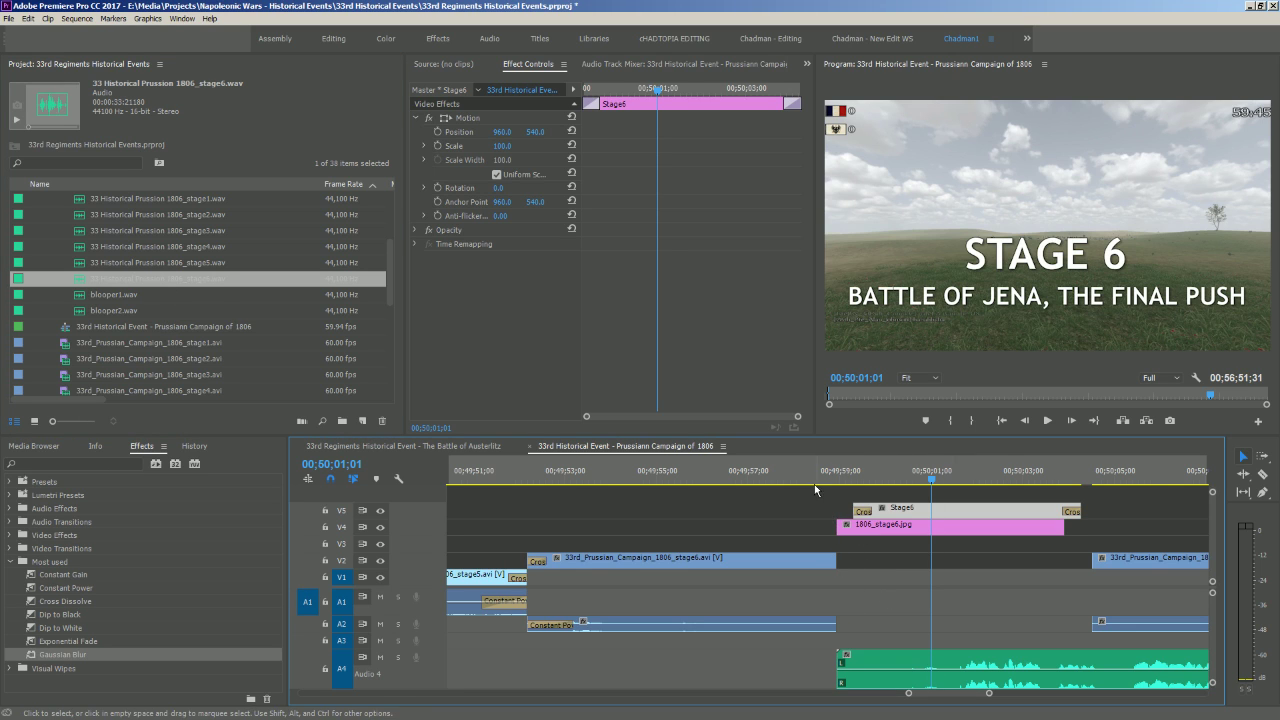
# Trim about 1.6 seconds of silence from the voice-over's start, keep it aligned with the still's start, and preview the title card
pyautogui.click(816, 482)
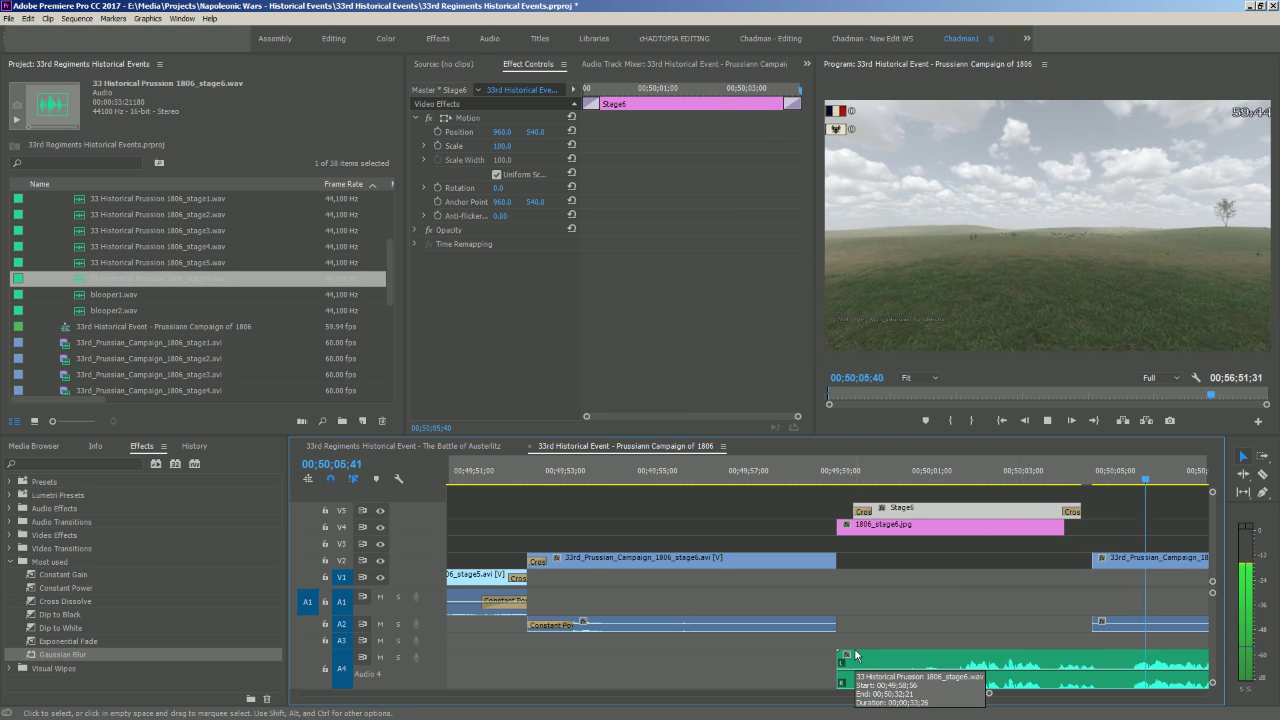
pyautogui.press('space')
pyautogui.moveTo(840, 660); pyautogui.dragTo(915, 667)
pyautogui.click(797, 479)
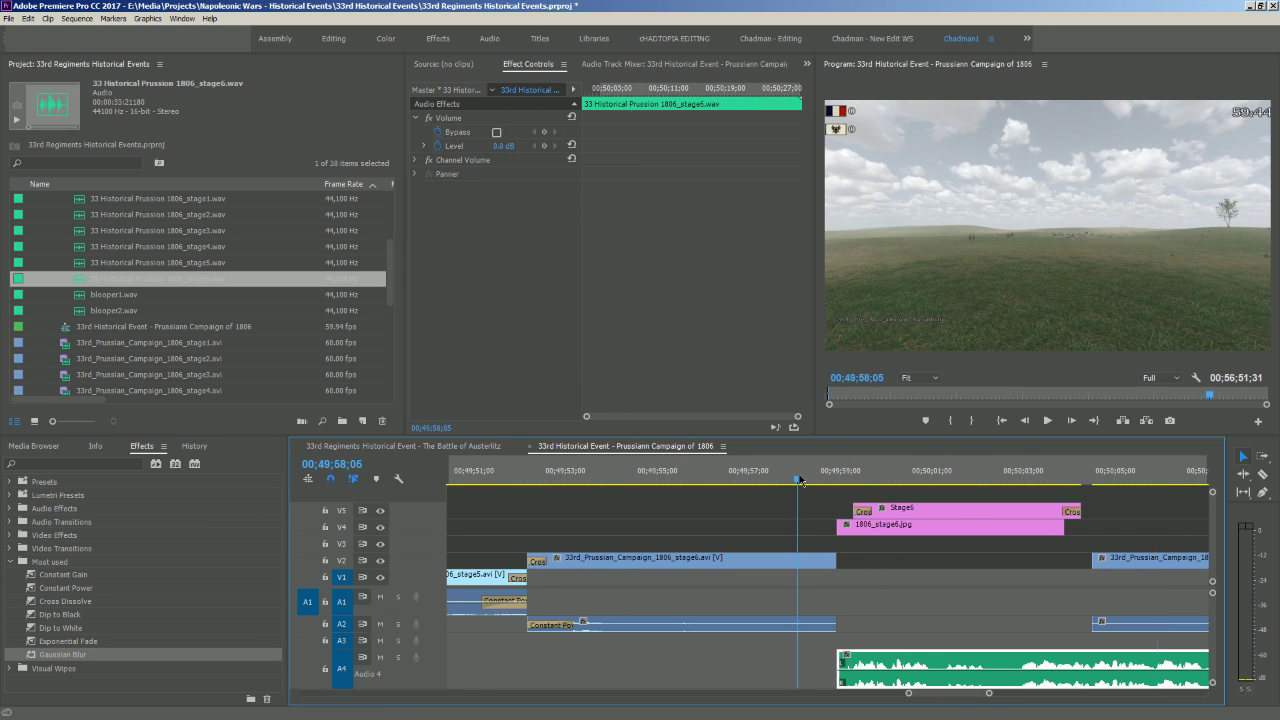
pyautogui.press('space')
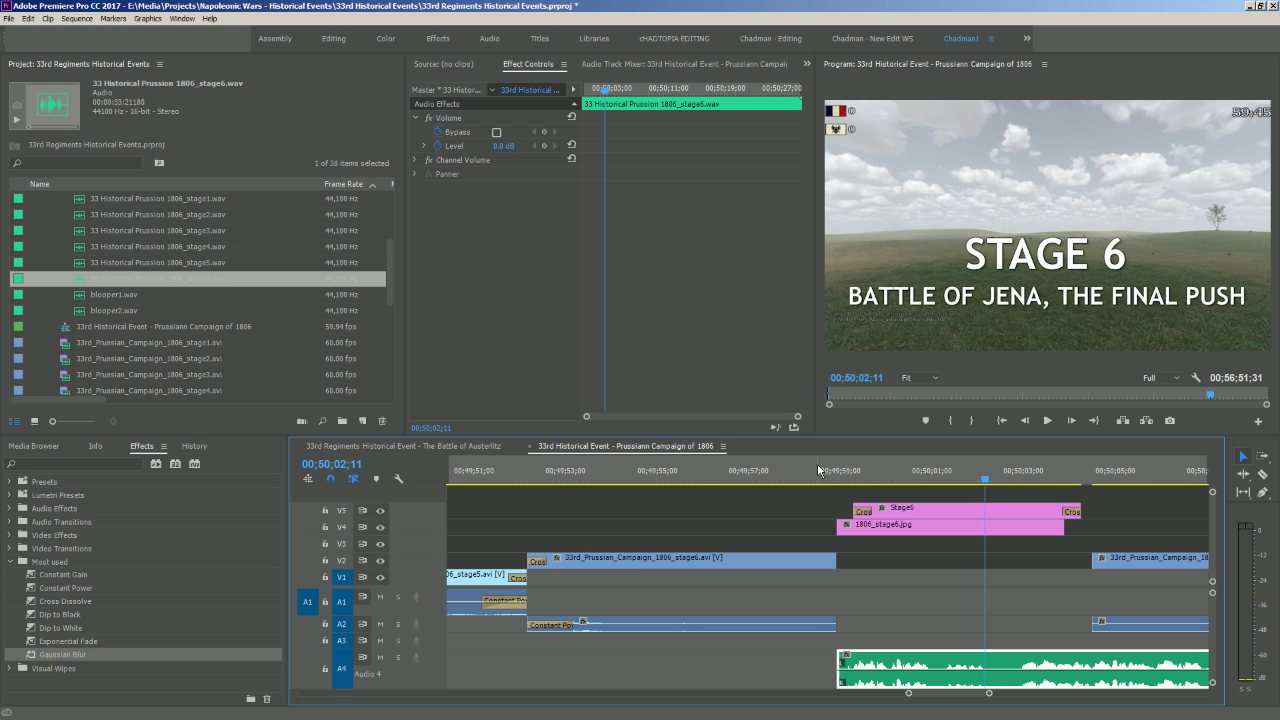
pyautogui.click(815, 480)
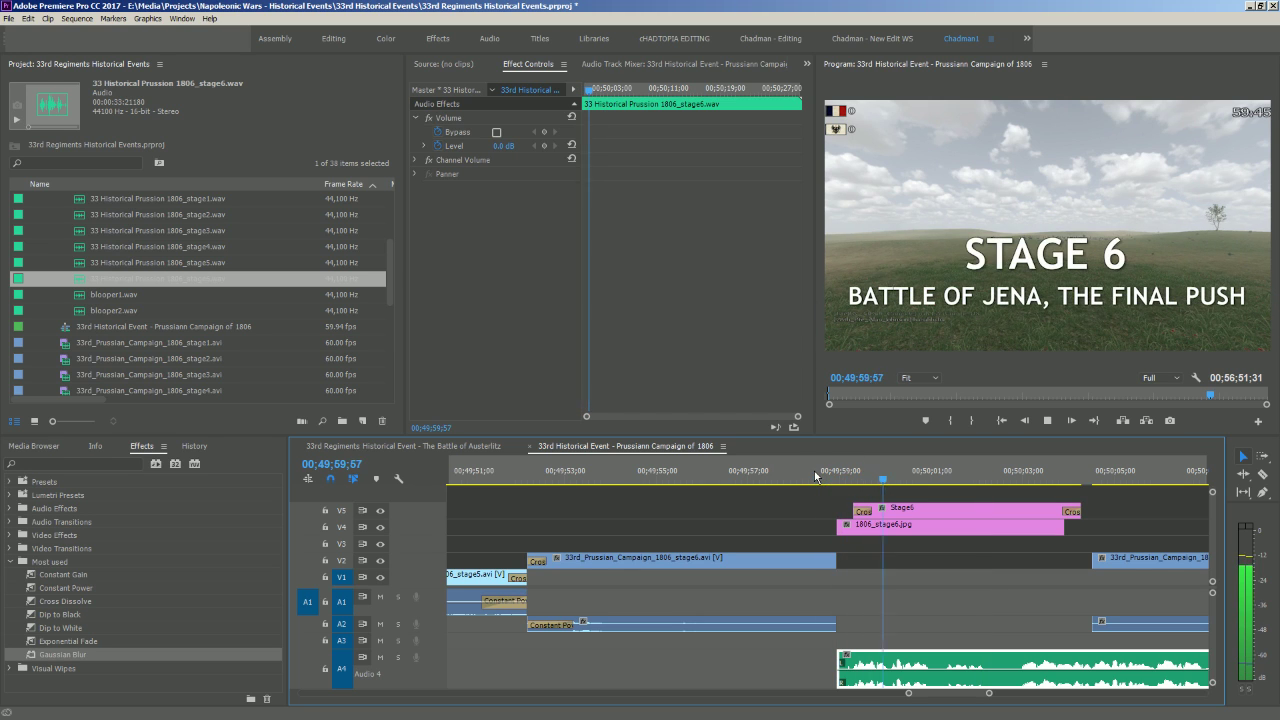
pyautogui.press('space')
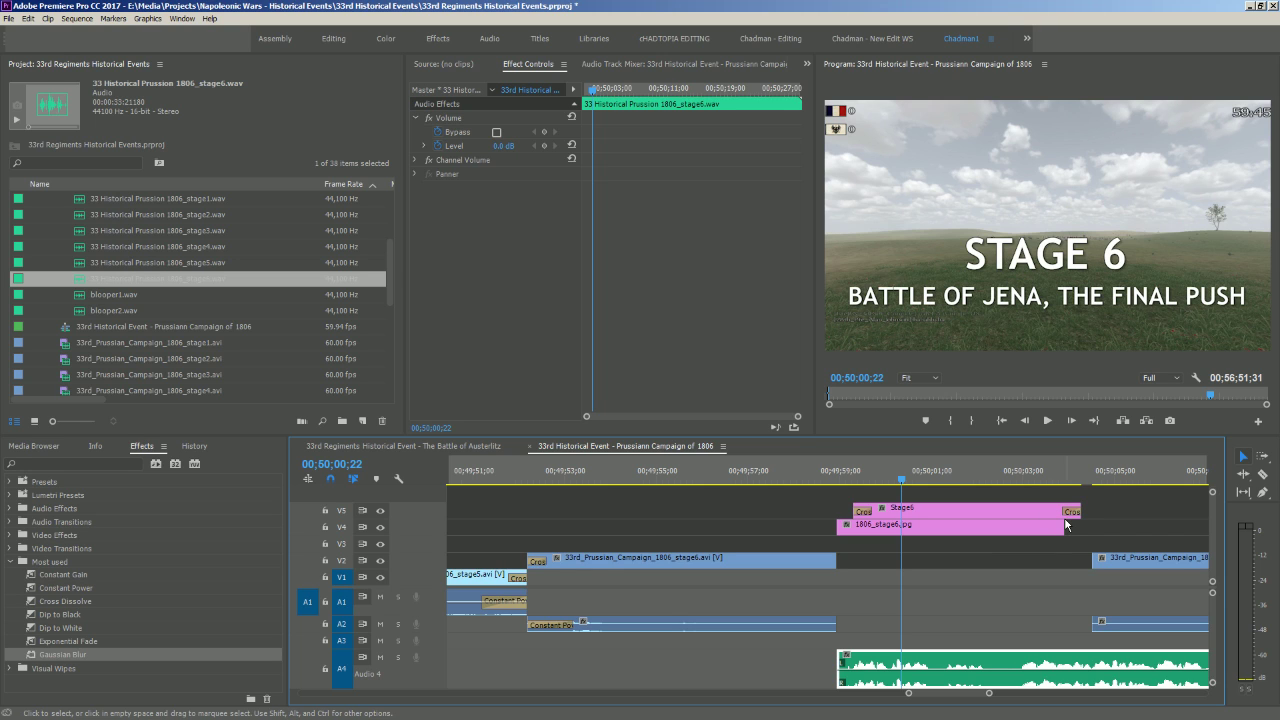
# Move the remaining stage 6 footage to the end of the voice-over and extend the 1806_stage6.jpg still to fill the gap
pyautogui.press('-')
pyautogui.press('-')
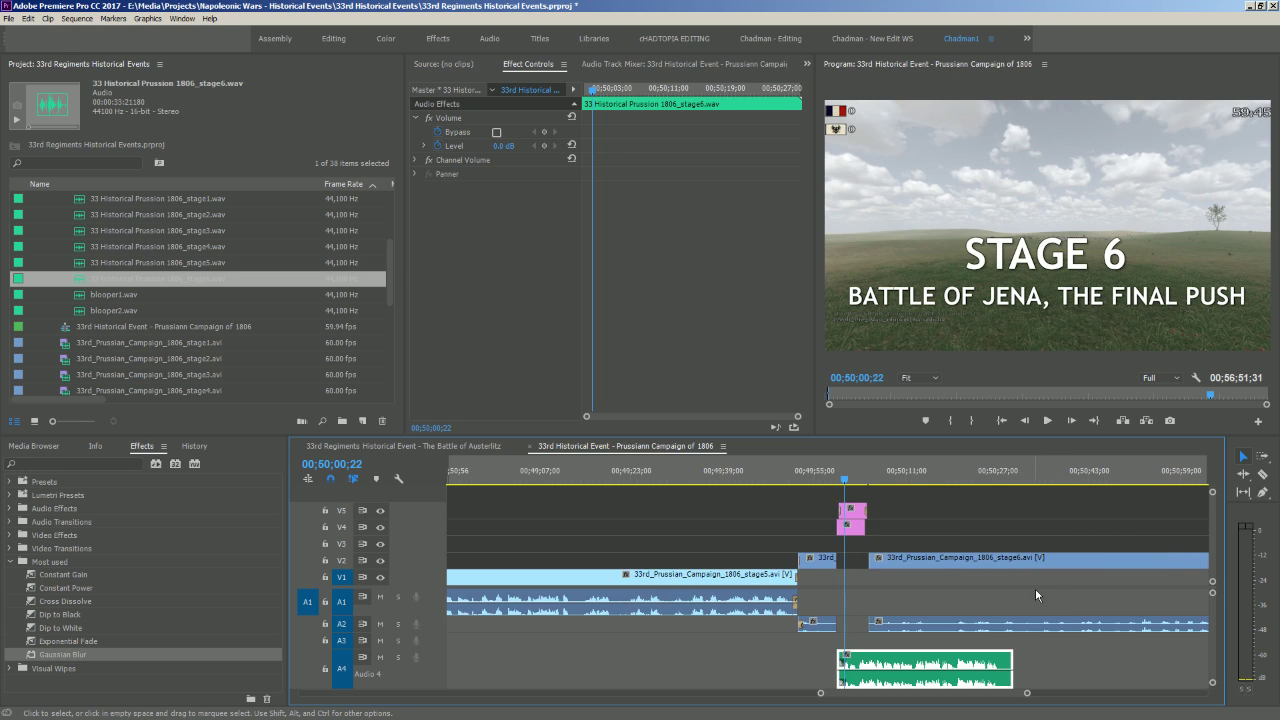
pyautogui.moveTo(947, 557); pyautogui.dragTo(1092, 564)
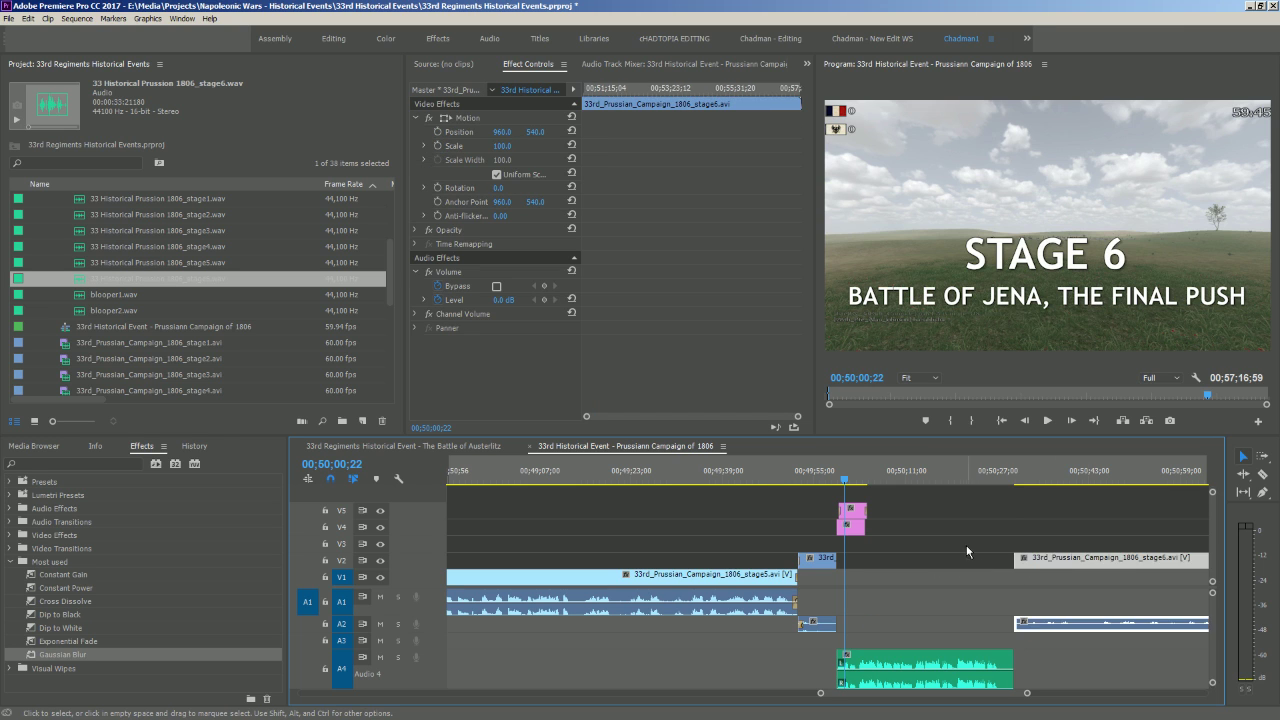
pyautogui.click(966, 545)
pyautogui.moveTo(874, 530); pyautogui.dragTo(1048, 565)
pyautogui.click(1003, 478)
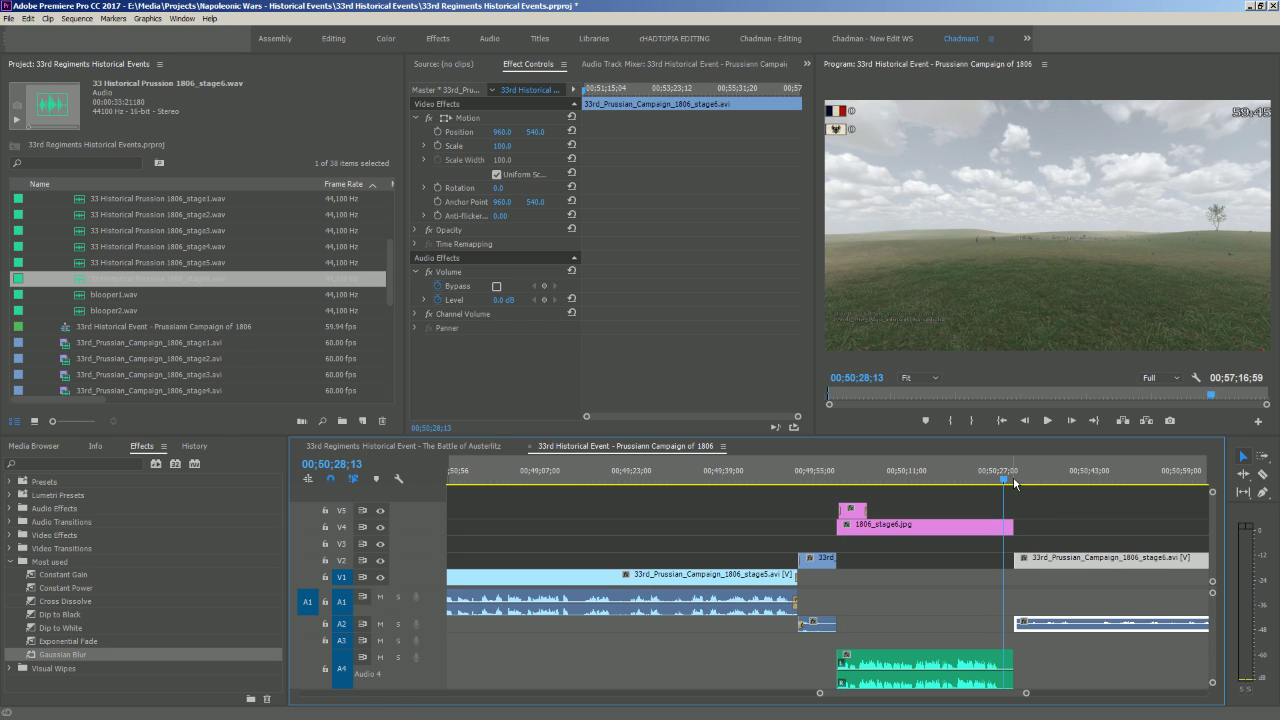
# Extend the Stage6 title on V5 to the end of the 1806_stage6.jpg still
pyautogui.press('space')
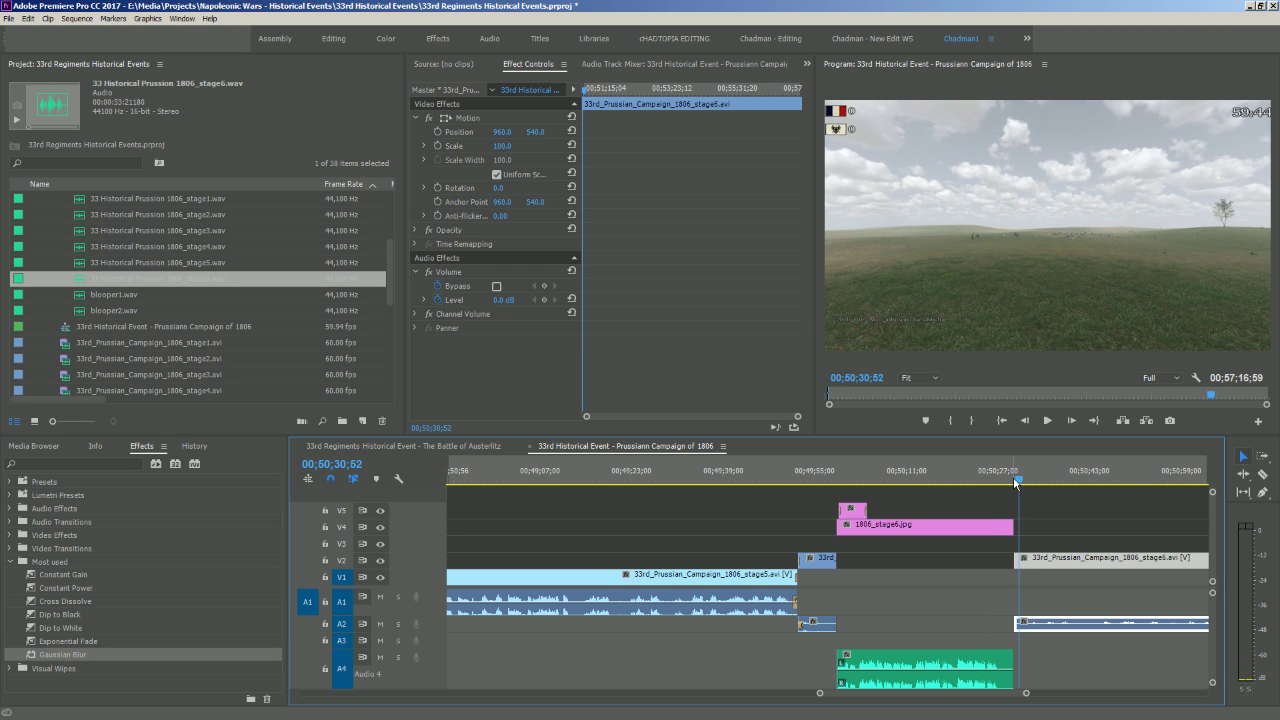
pyautogui.press('=')
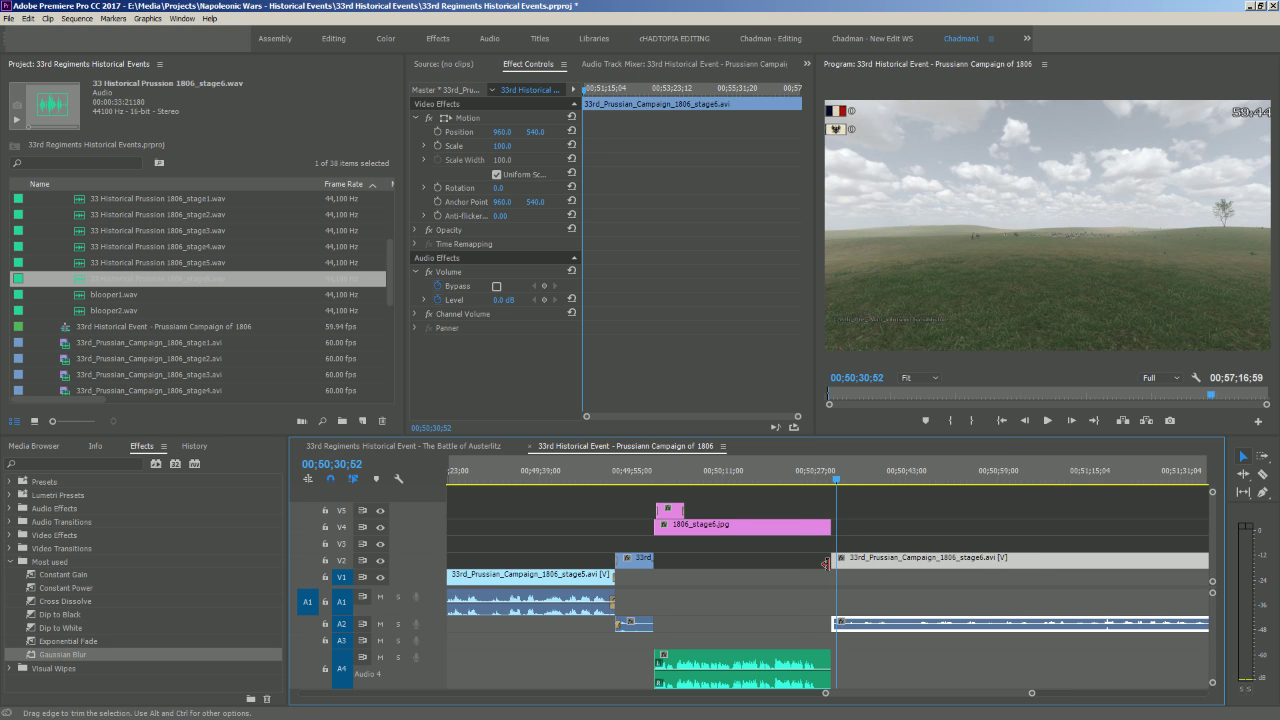
pyautogui.press('=')
pyautogui.press('-')
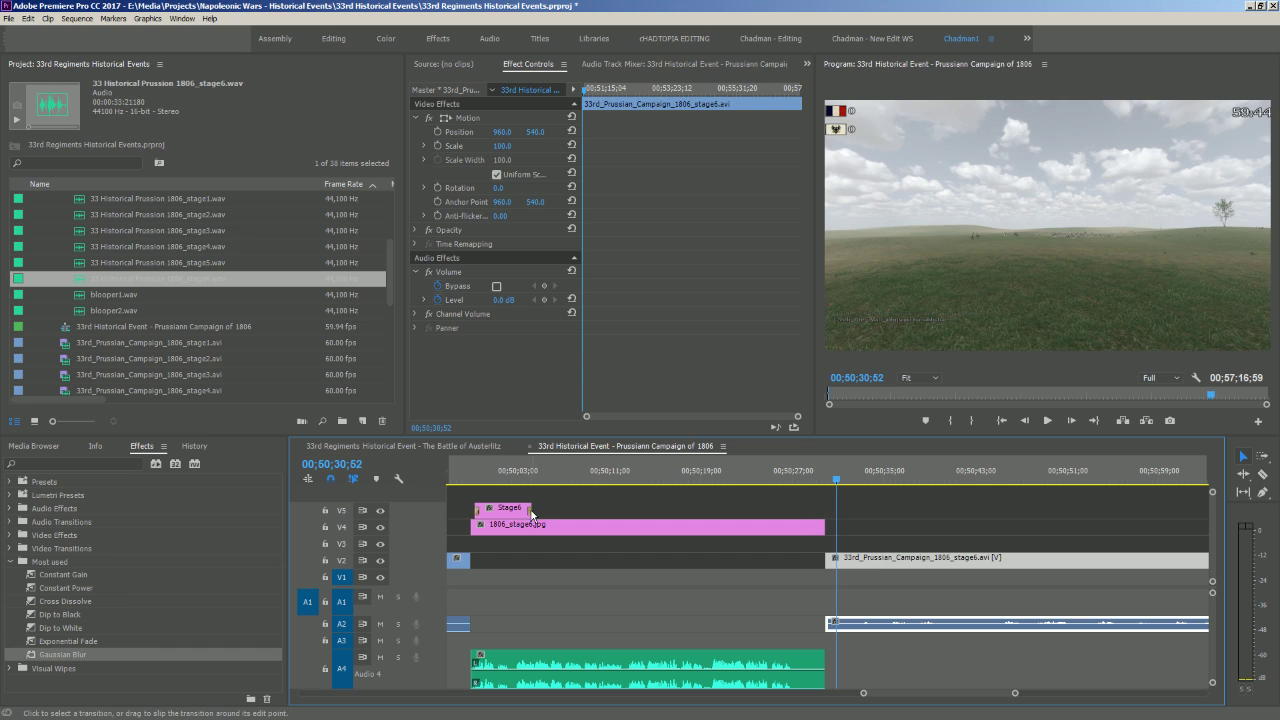
pyautogui.moveTo(543, 511); pyautogui.dragTo(825, 540)
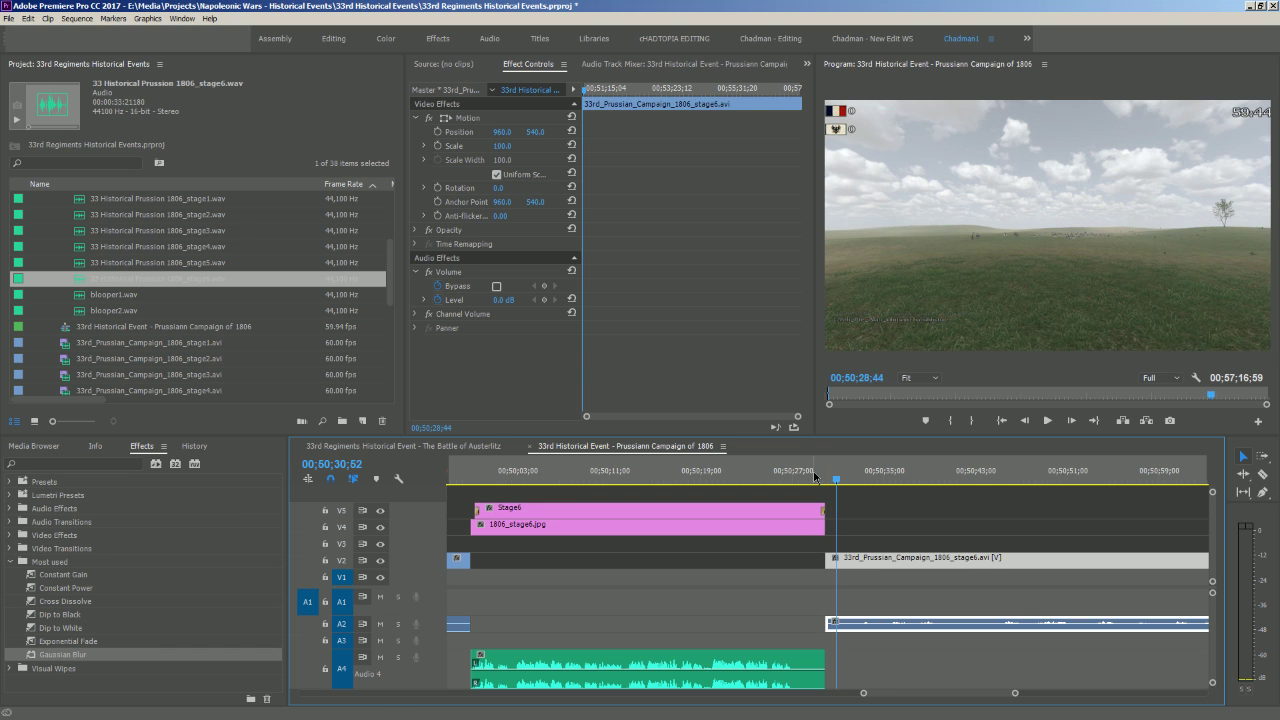
# Play the end of the stage 6 voice-over on A4 and trim its trailing silence back to 00;50;27;47
pyautogui.moveTo(811, 472); pyautogui.dragTo(753, 469)
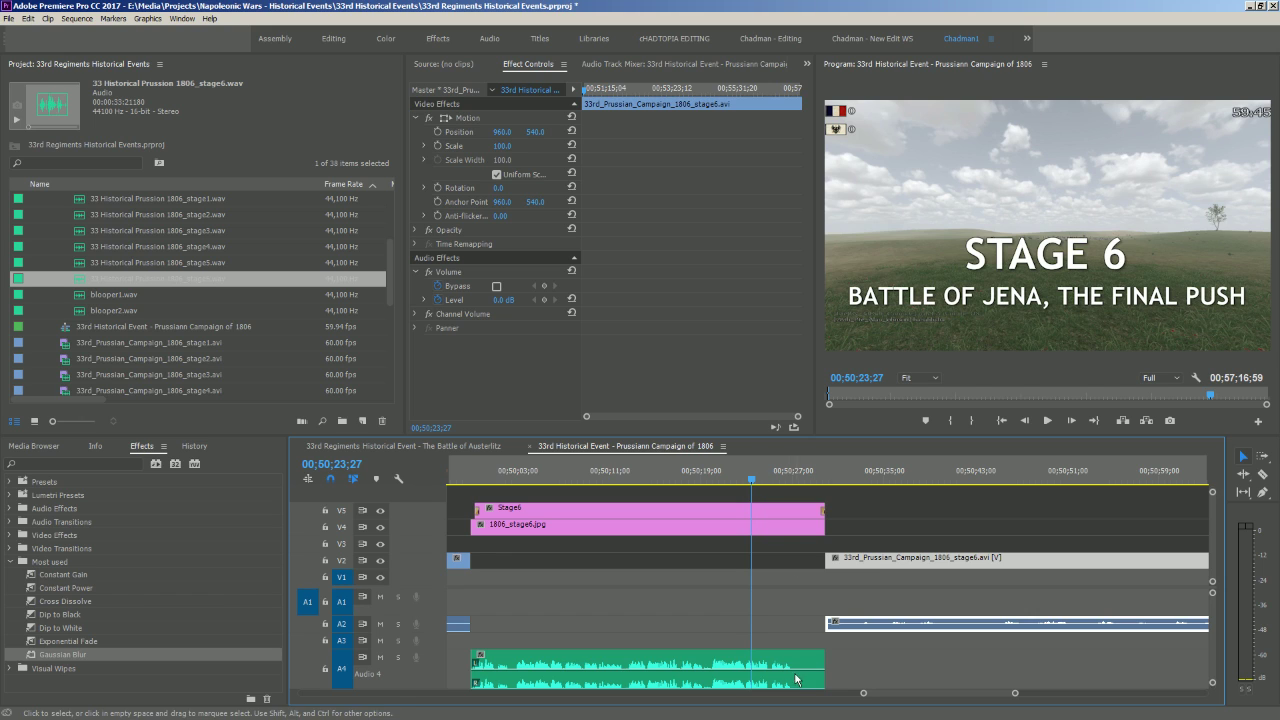
pyautogui.press('space')
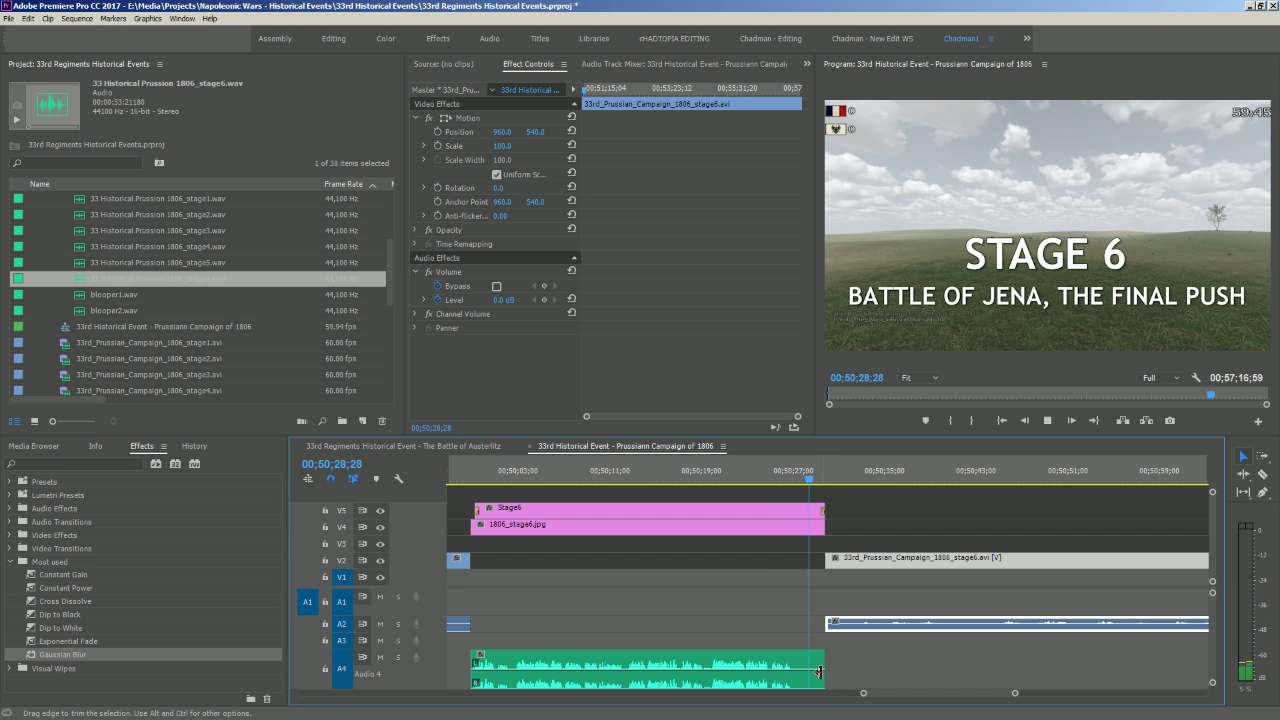
pyautogui.press('space')
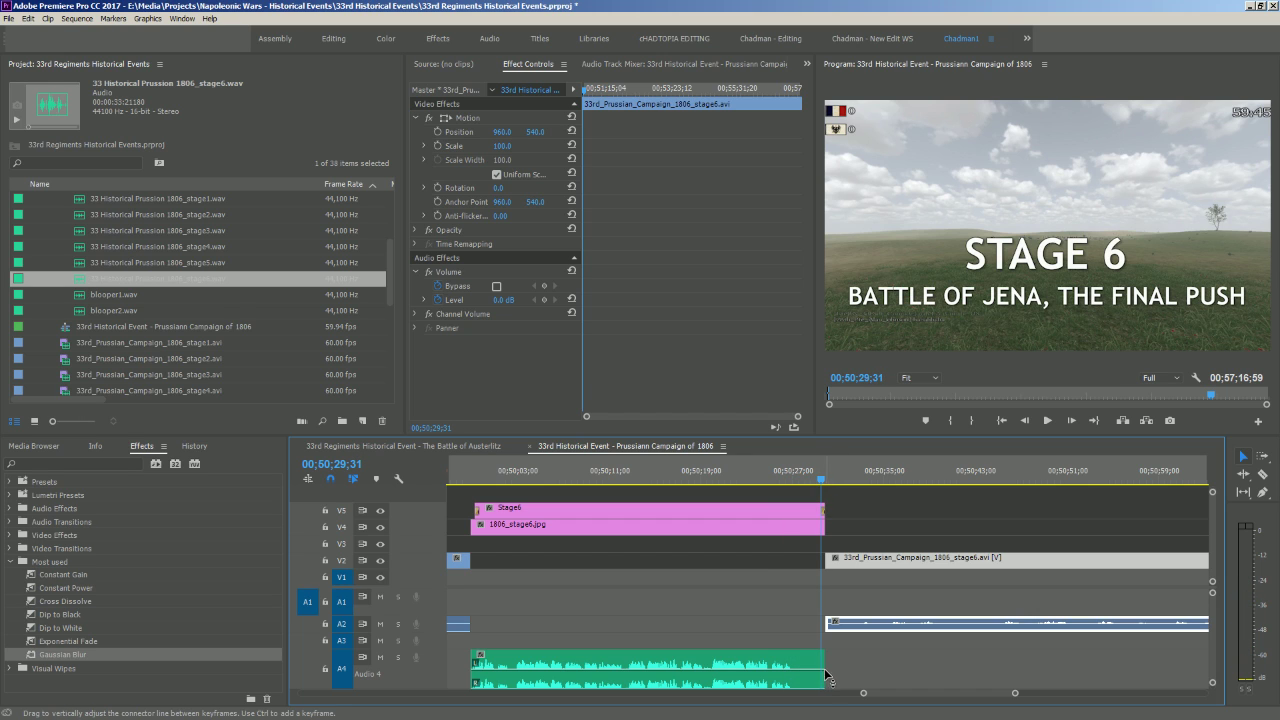
pyautogui.moveTo(828, 668); pyautogui.dragTo(808, 666)
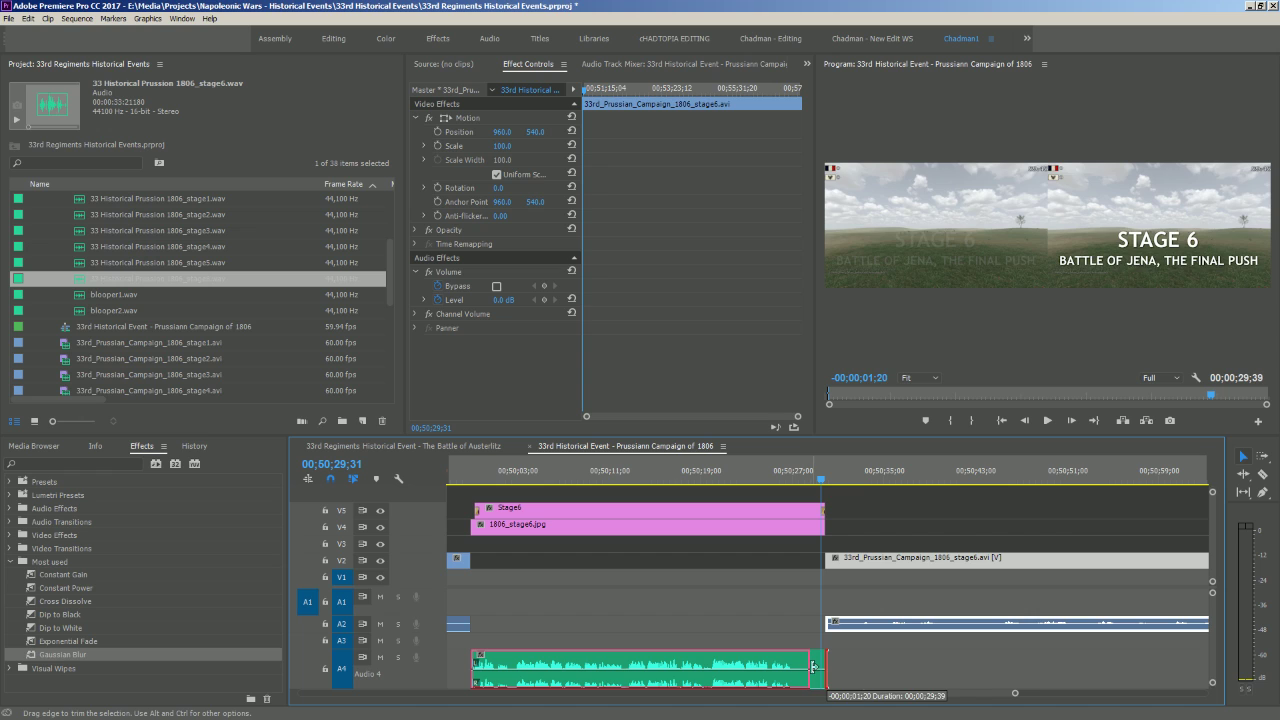
pyautogui.click(722, 476)
pyautogui.press('space')
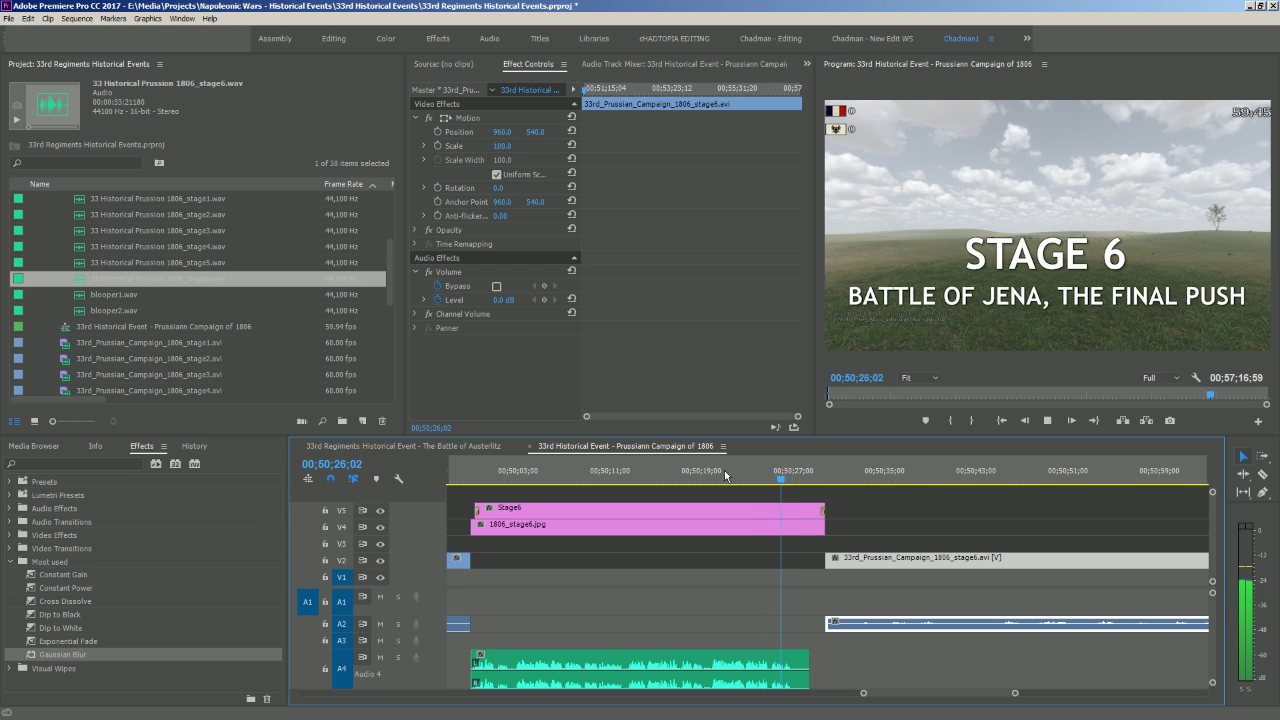
pyautogui.press('space')
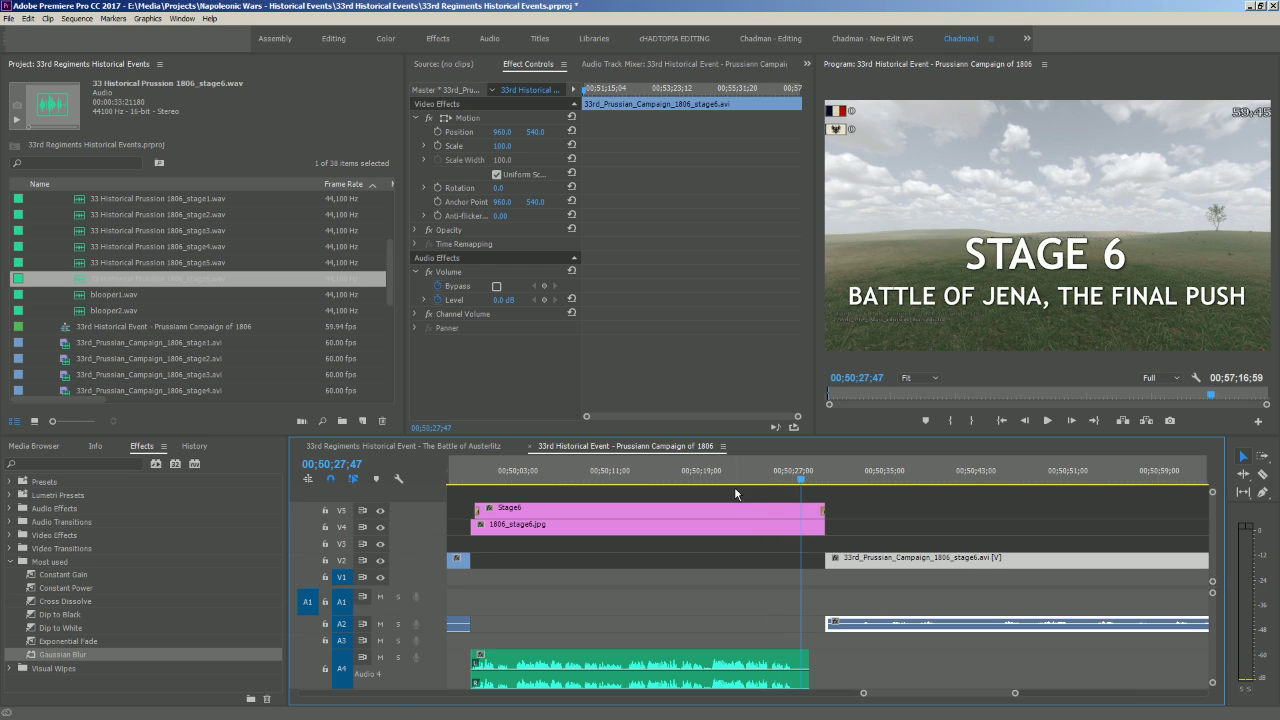
pyautogui.moveTo(813, 662); pyautogui.dragTo(800, 662)
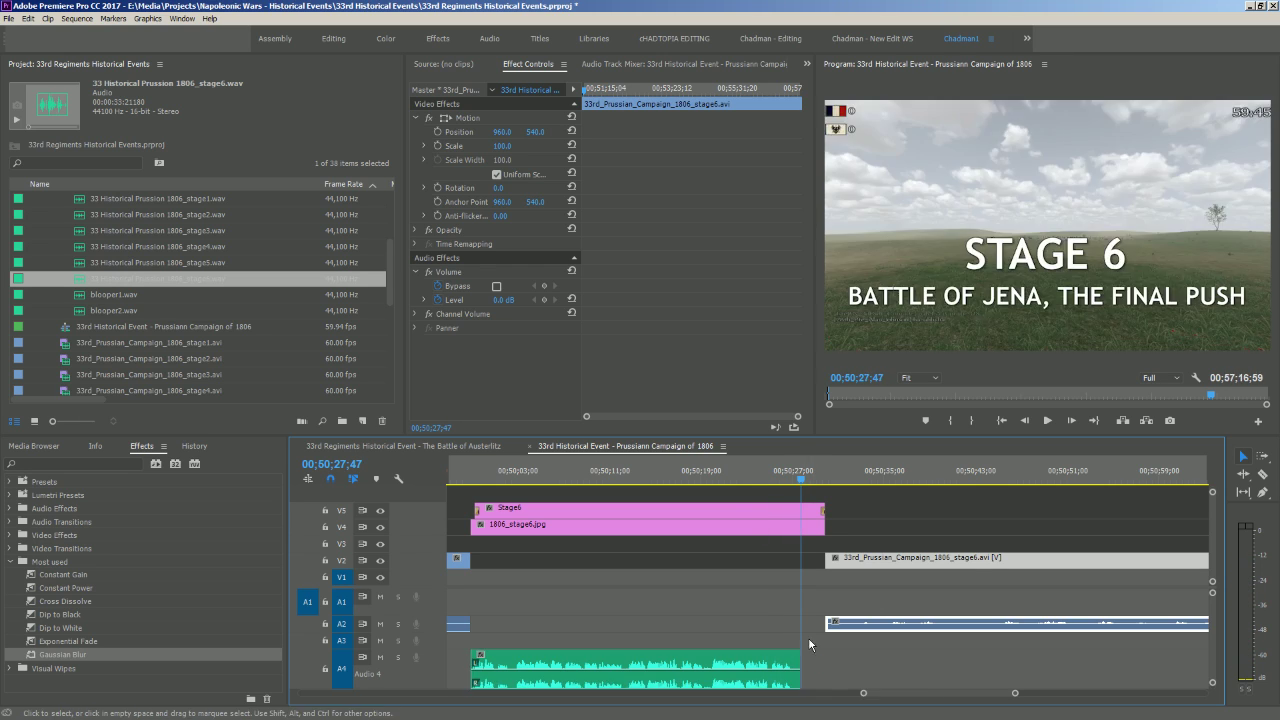
# Shorten the still and the Stage6 title to the voice-over's end, trim the title about 0.7 seconds further, and preview its fade-out
pyautogui.moveTo(822, 530); pyautogui.dragTo(800, 511)
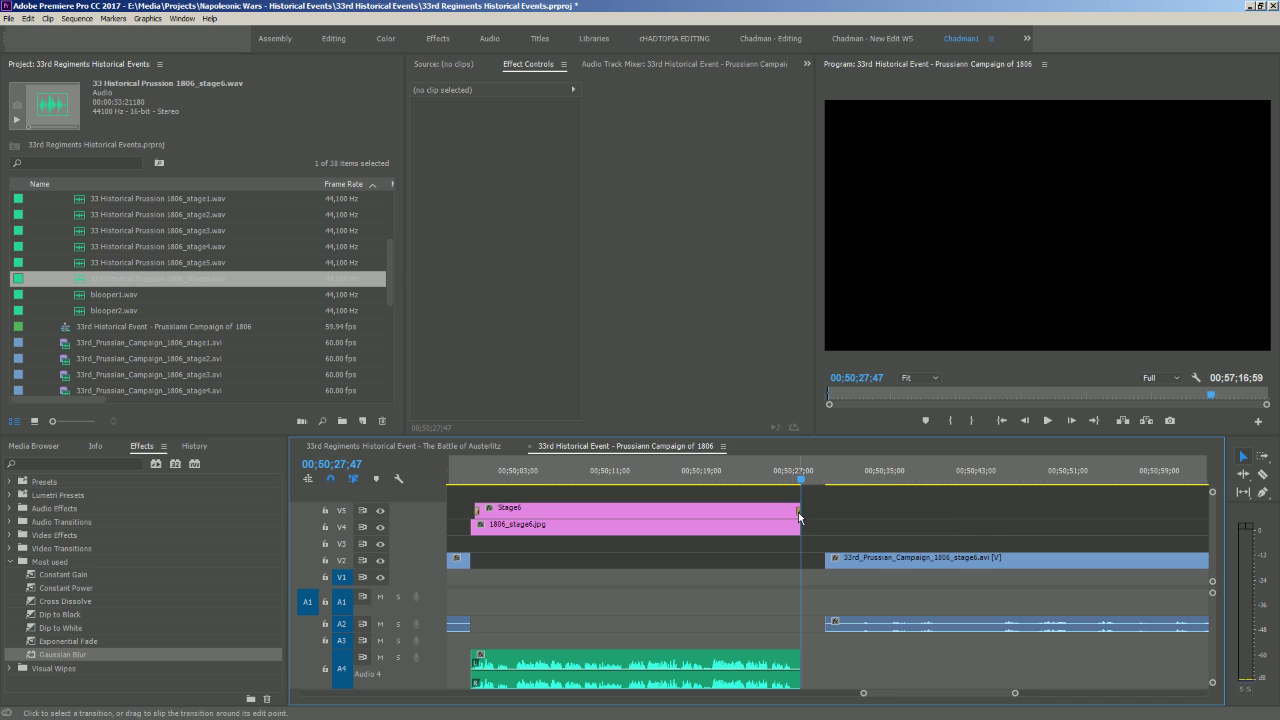
pyautogui.press('=')
pyautogui.press('=')
pyautogui.press('=')
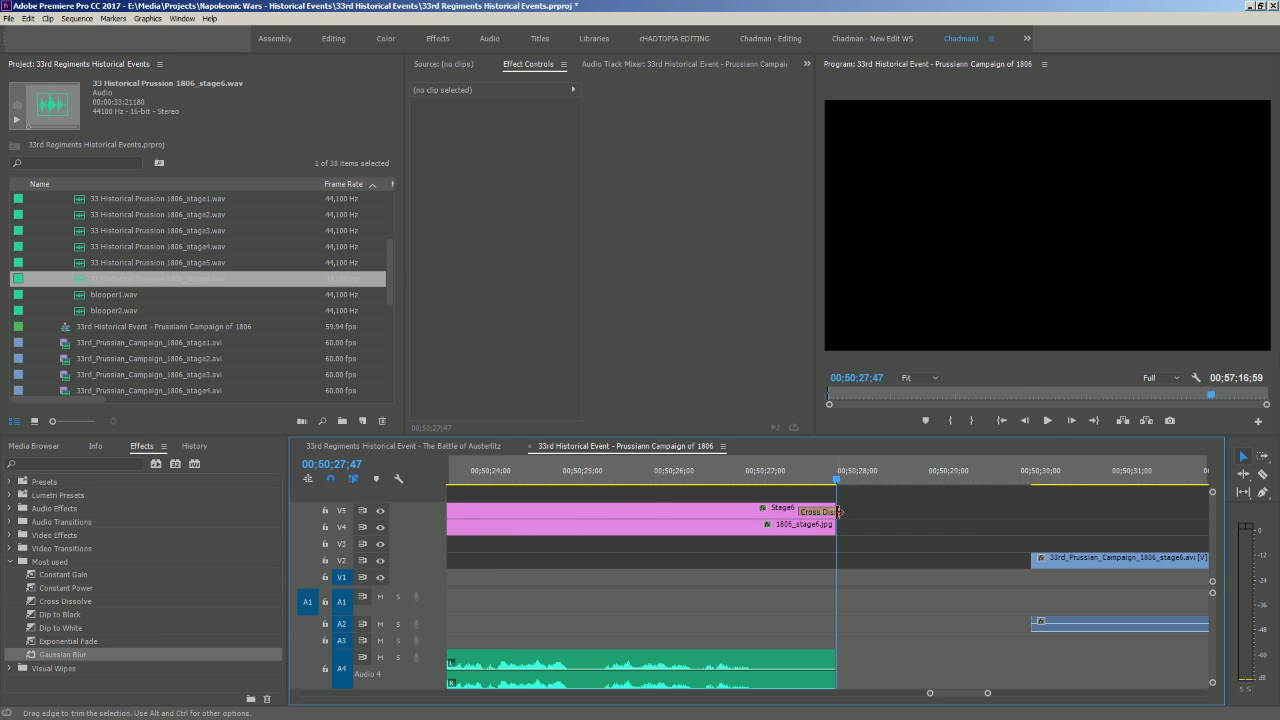
pyautogui.moveTo(840, 511); pyautogui.dragTo(768, 508)
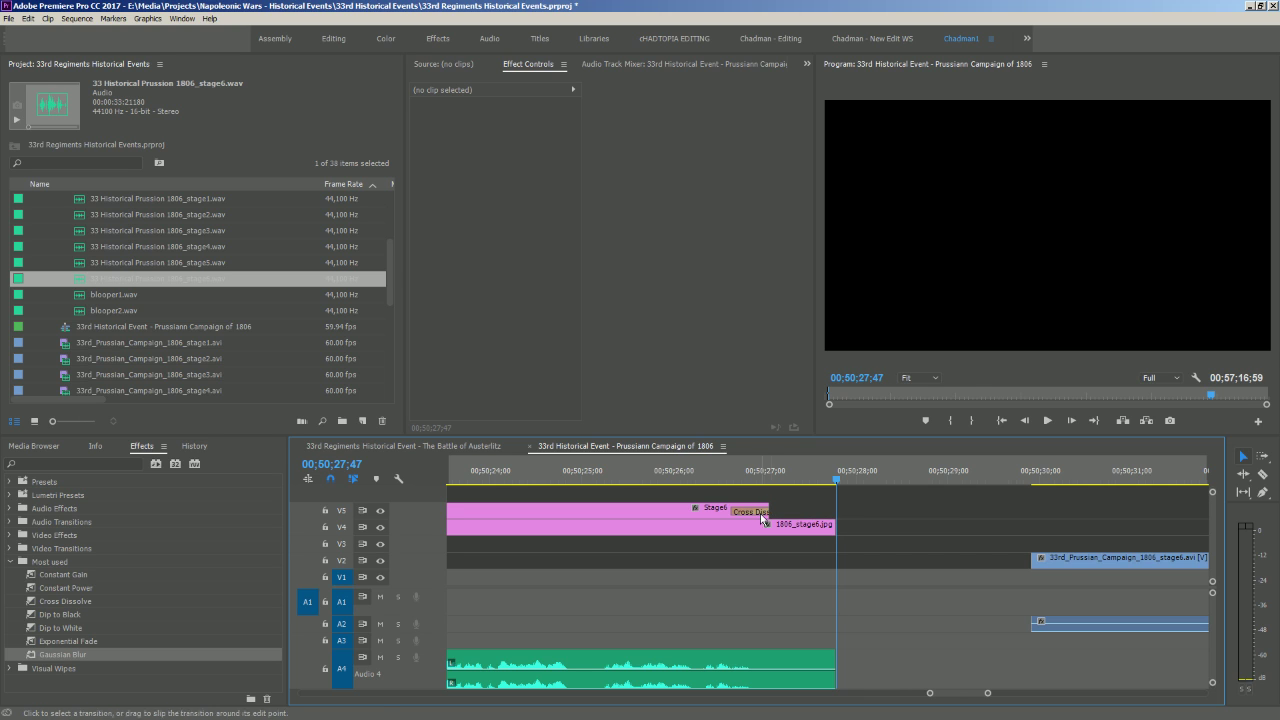
pyautogui.click(619, 478)
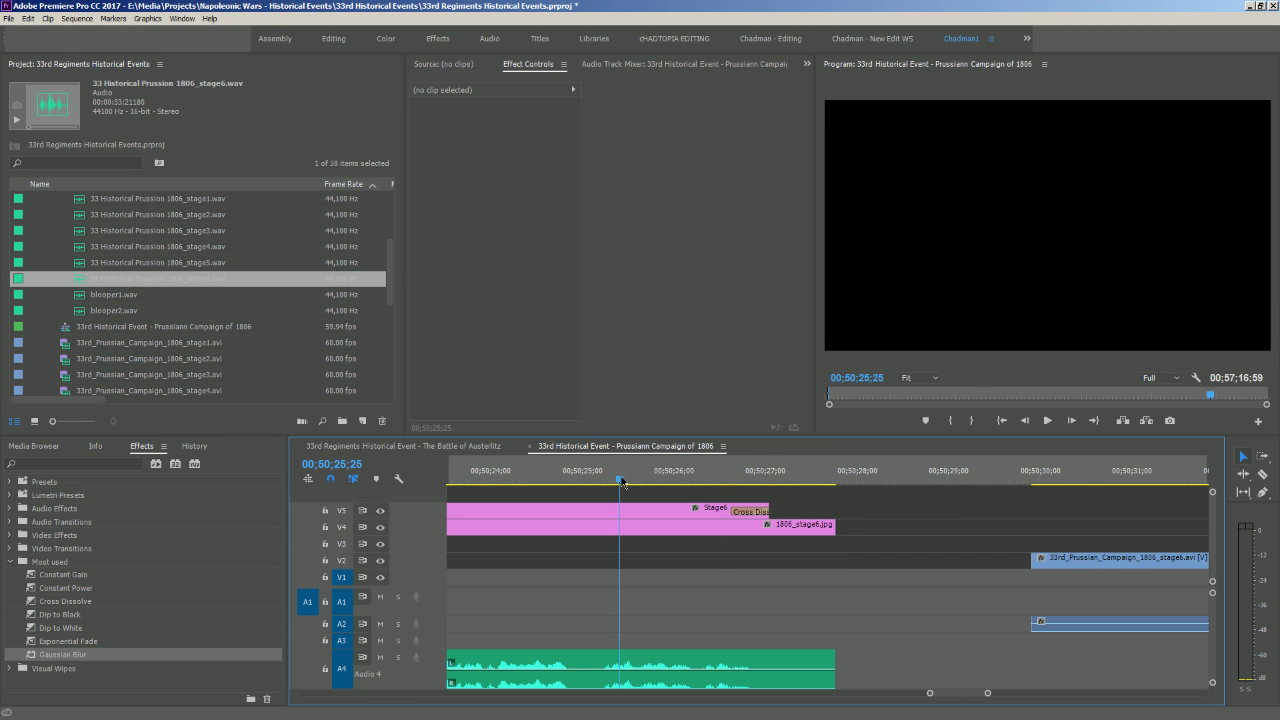
pyautogui.press('space')
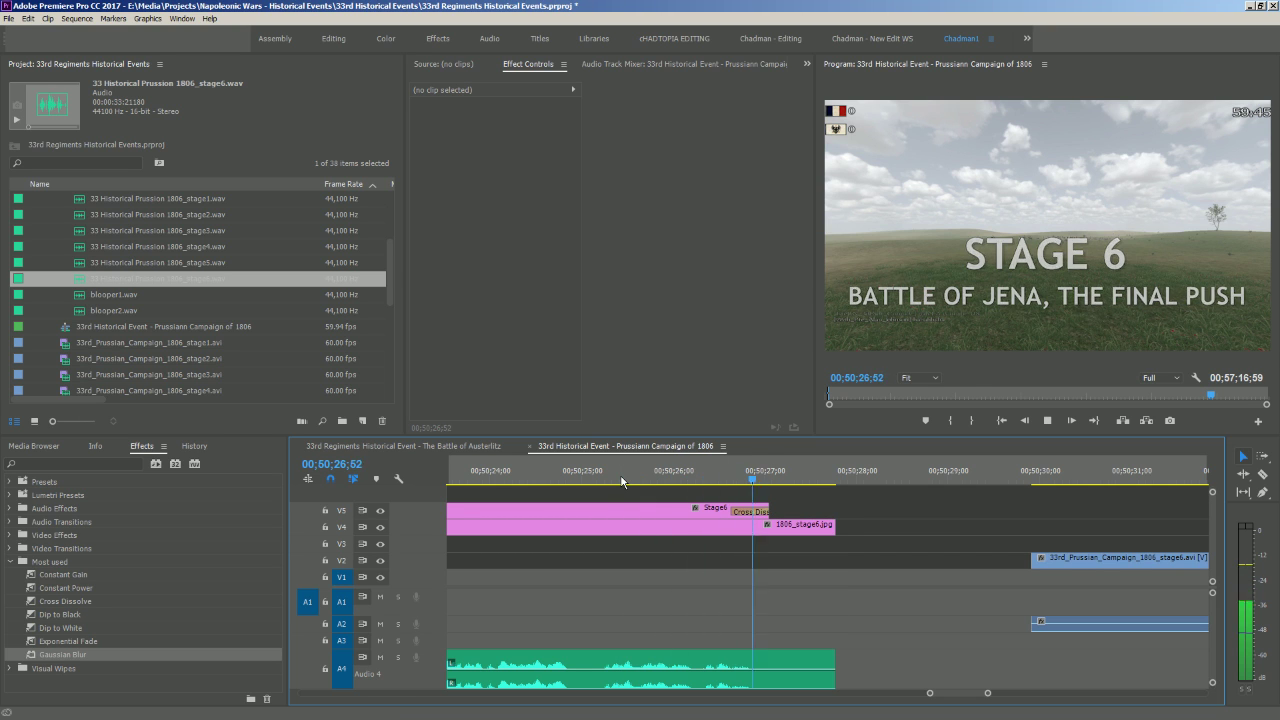
pyautogui.press('space')
pyautogui.hotkey('shift', 'Left')
pyautogui.hotkey('shift', 'Left')
pyautogui.hotkey('shift', 'Left')
pyautogui.hotkey('shift', 'Left')
pyautogui.hotkey('shift', 'Left')
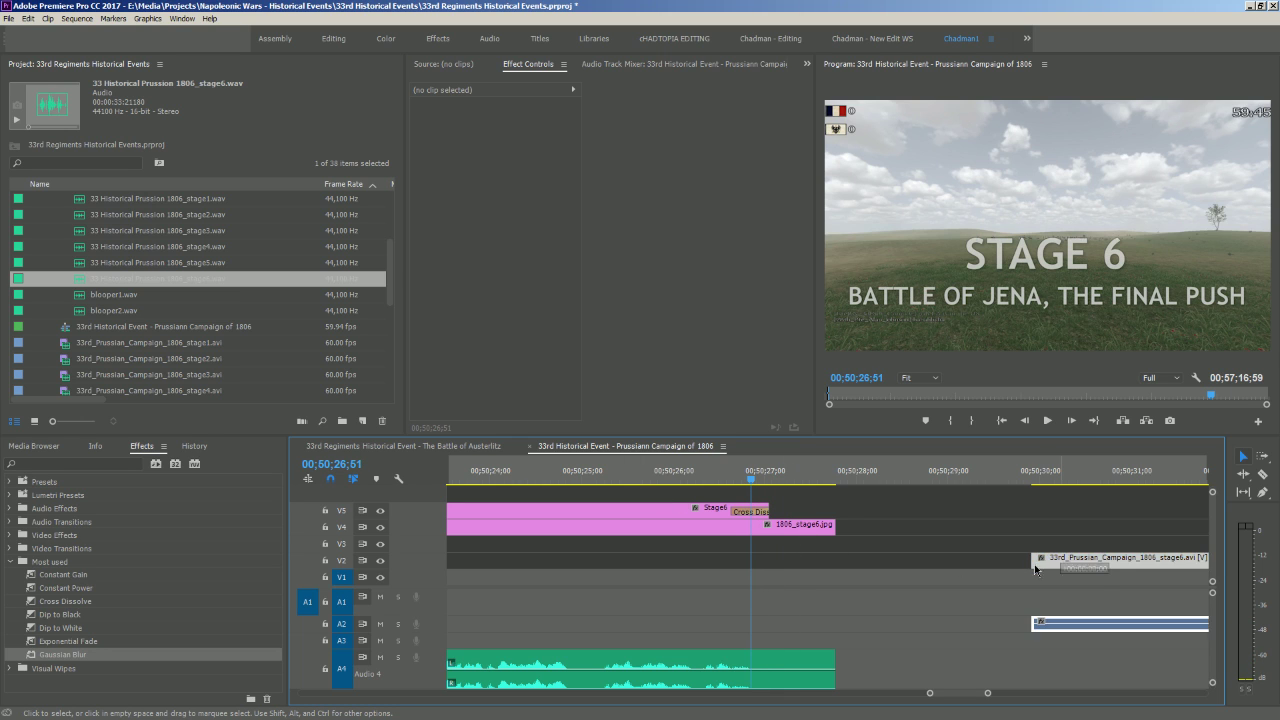
# Move the remaining stage 6 footage onto V1 and A1, starting at the still's end, and play across the cut
pyautogui.moveTo(1049, 560); pyautogui.dragTo(872, 568)
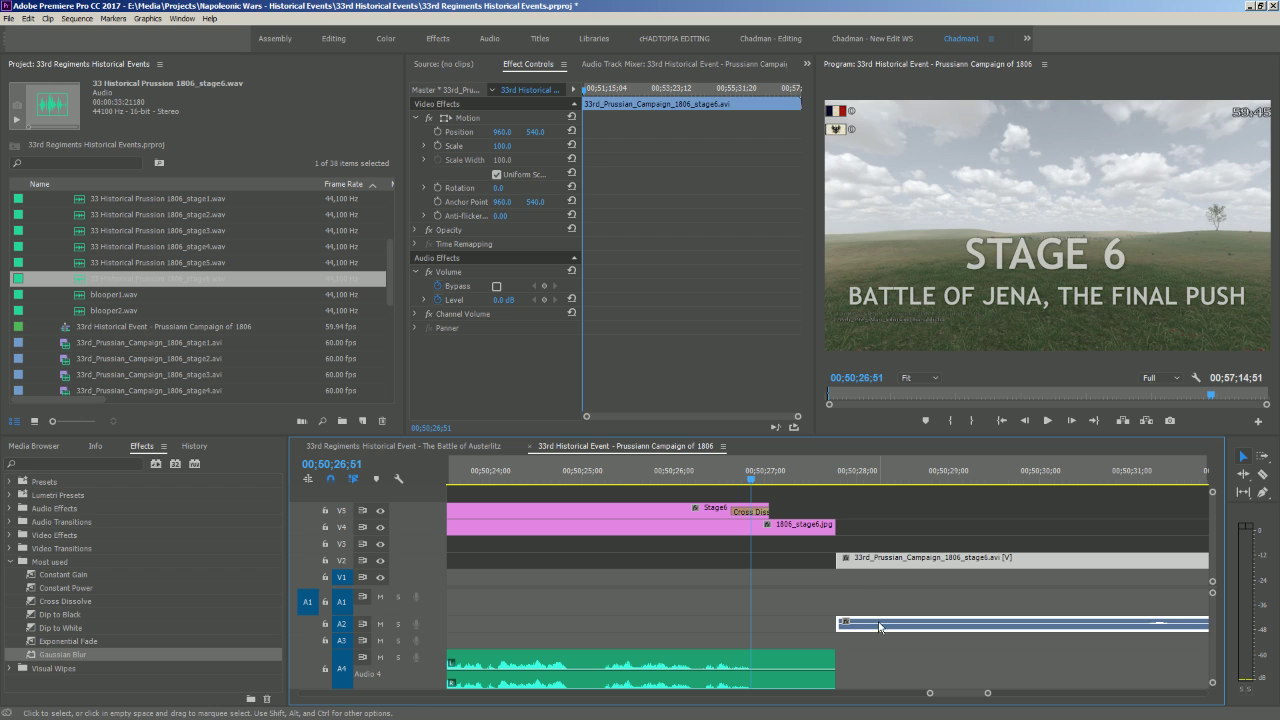
pyautogui.moveTo(880, 628); pyautogui.dragTo(879, 592)
pyautogui.press('space')
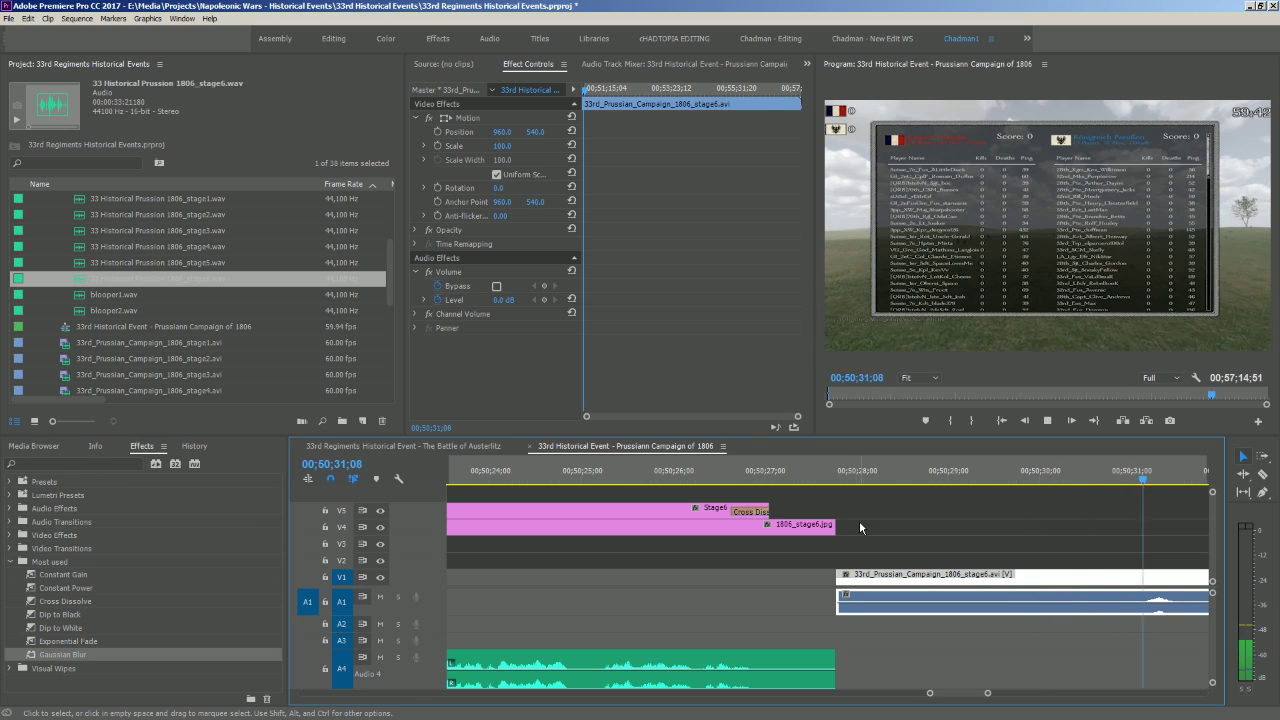
pyautogui.press('space')
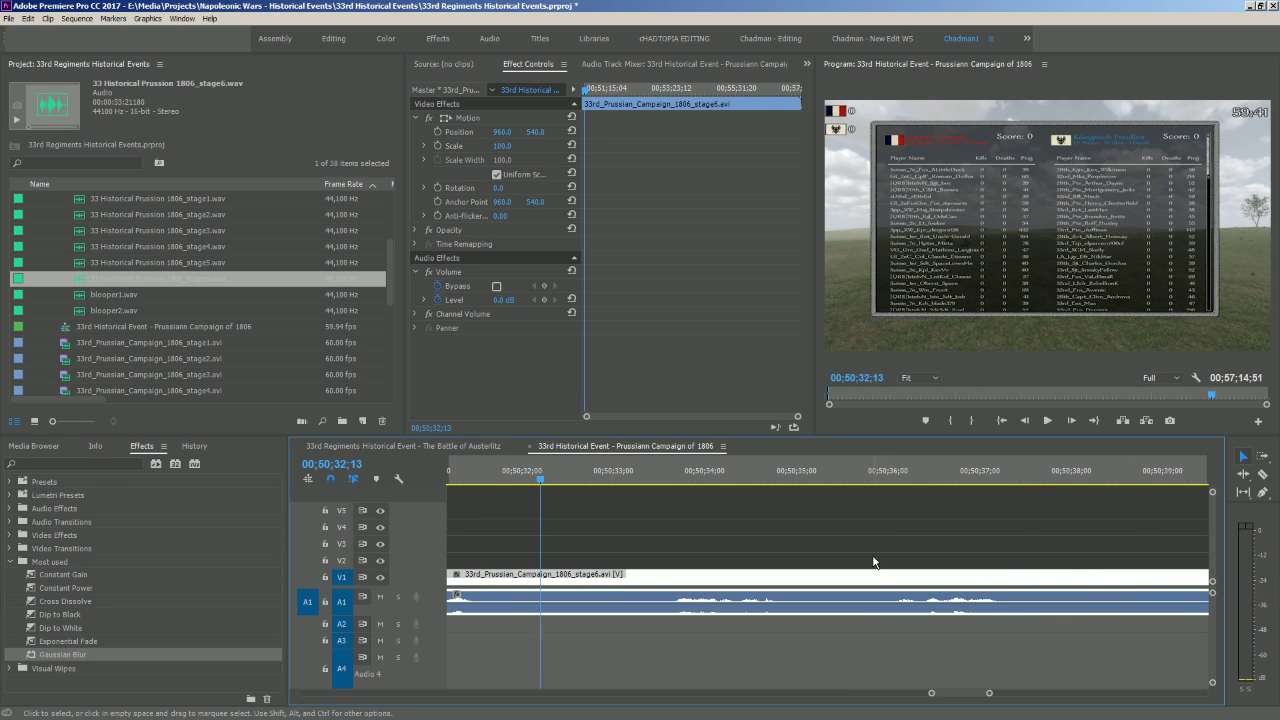
pyautogui.press('-')
pyautogui.press('-')
pyautogui.press('-')
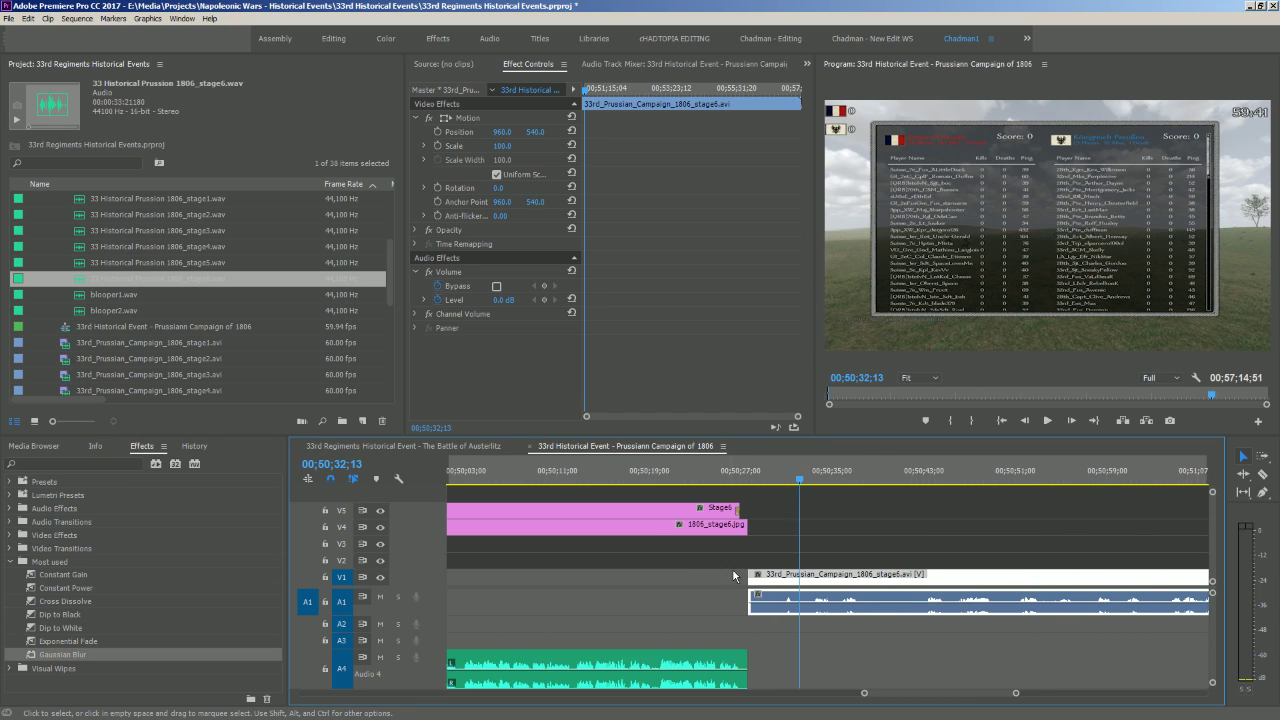
pyautogui.press('-')
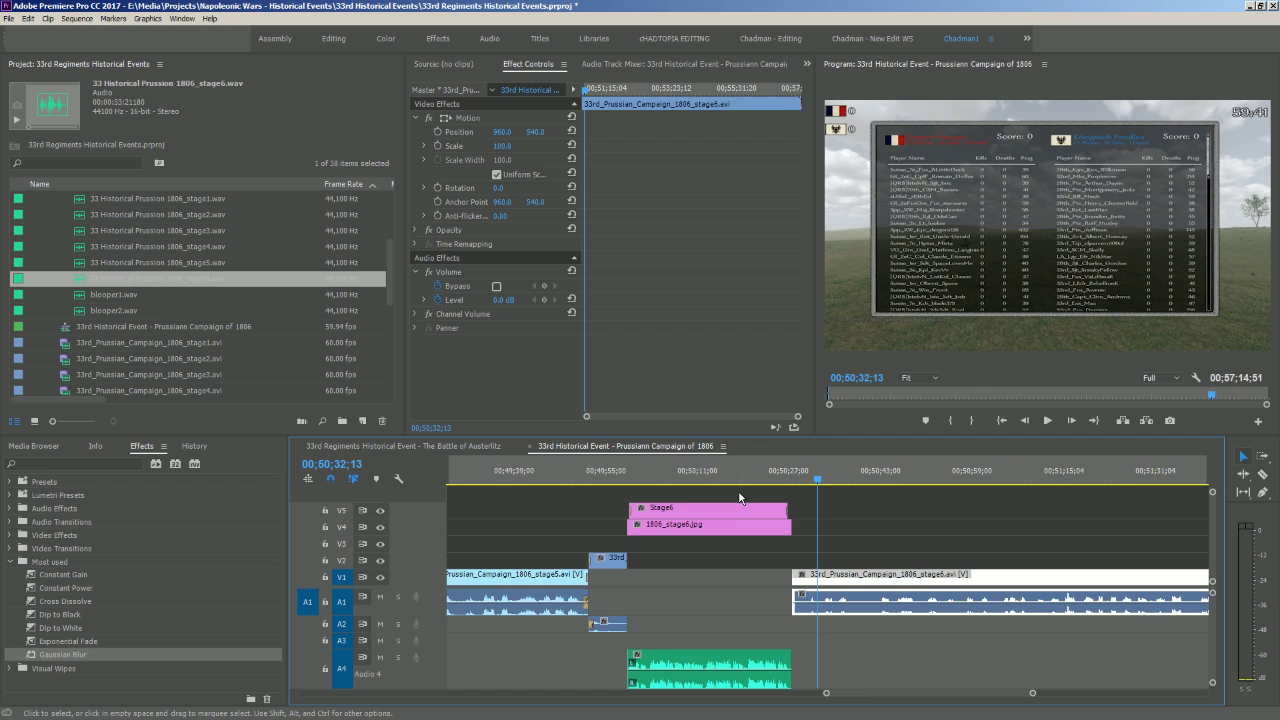
# Select the 1806_stage6.jpg still and bring the playhead to its start
pyautogui.click(628, 478)
pyautogui.click(648, 530)
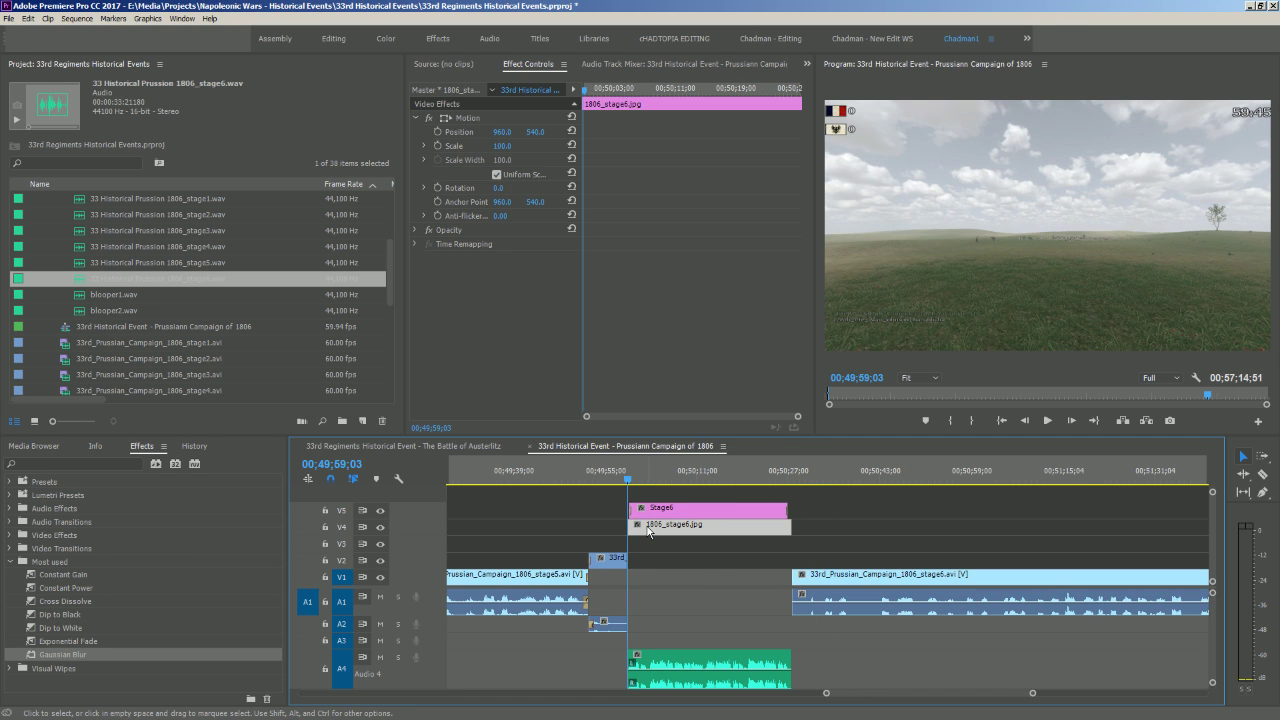
pyautogui.press('=')
pyautogui.press('=')
pyautogui.press('=')
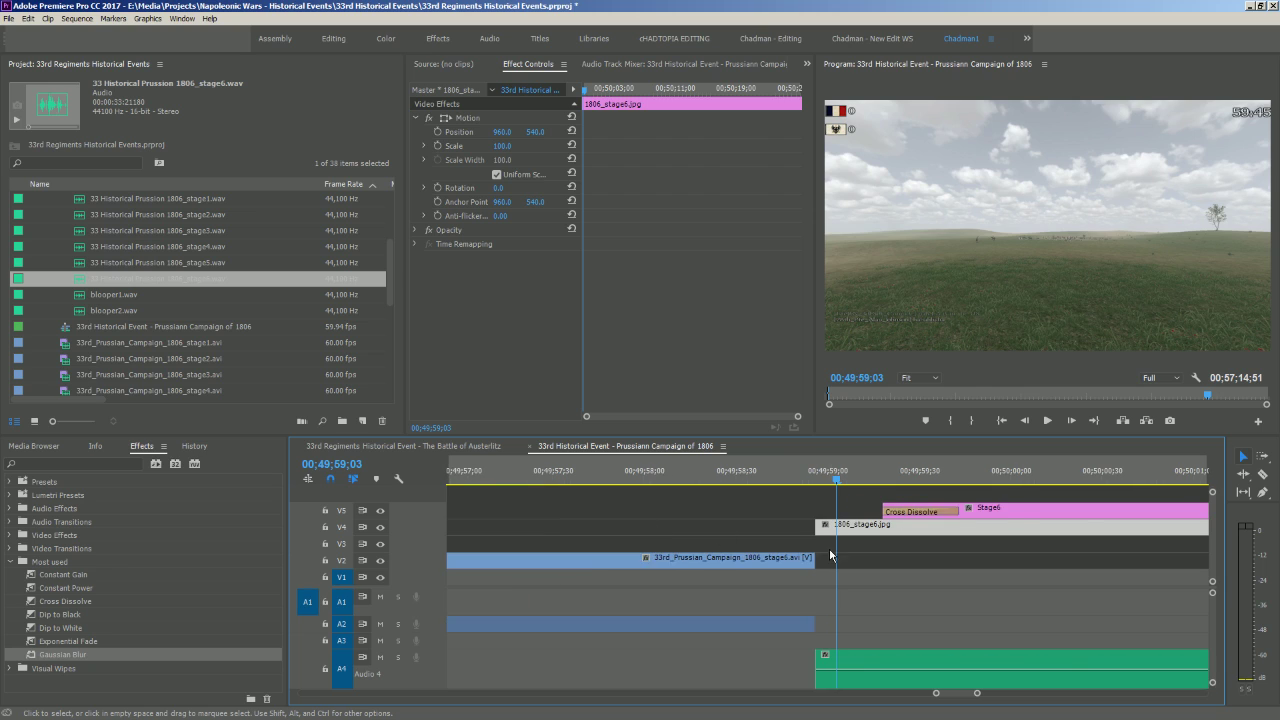
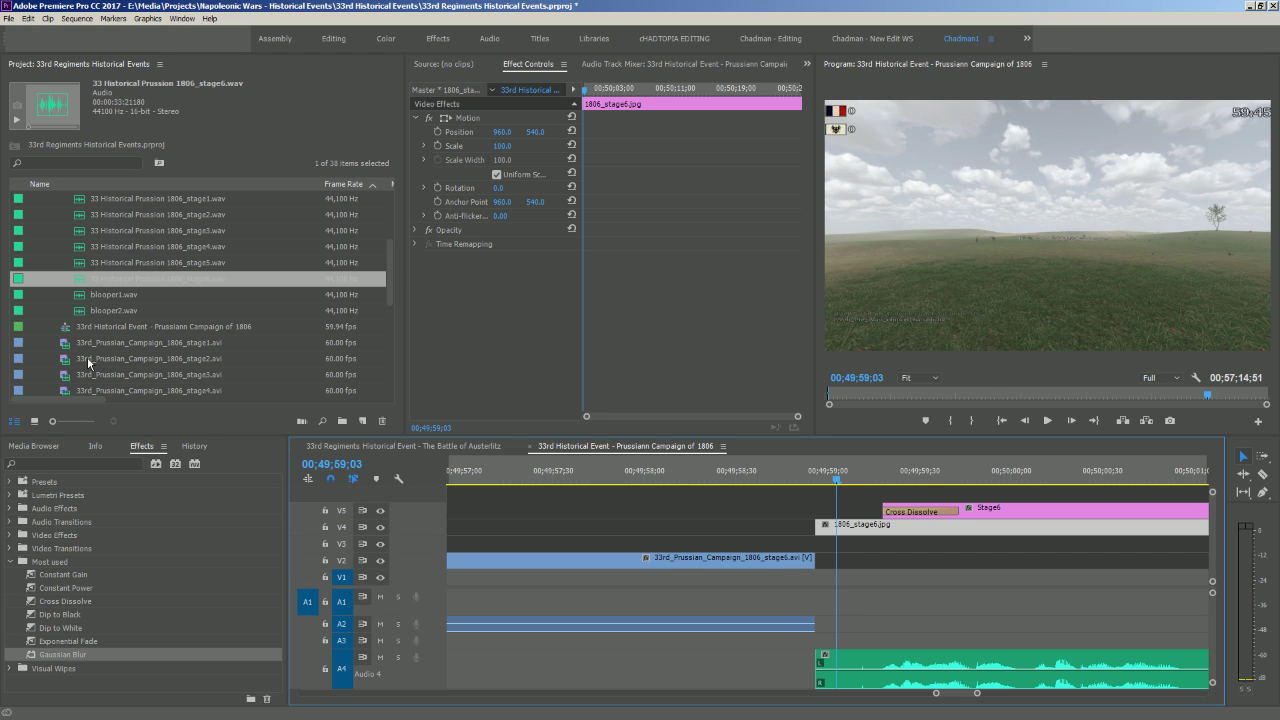
pyautogui.click(808, 473)
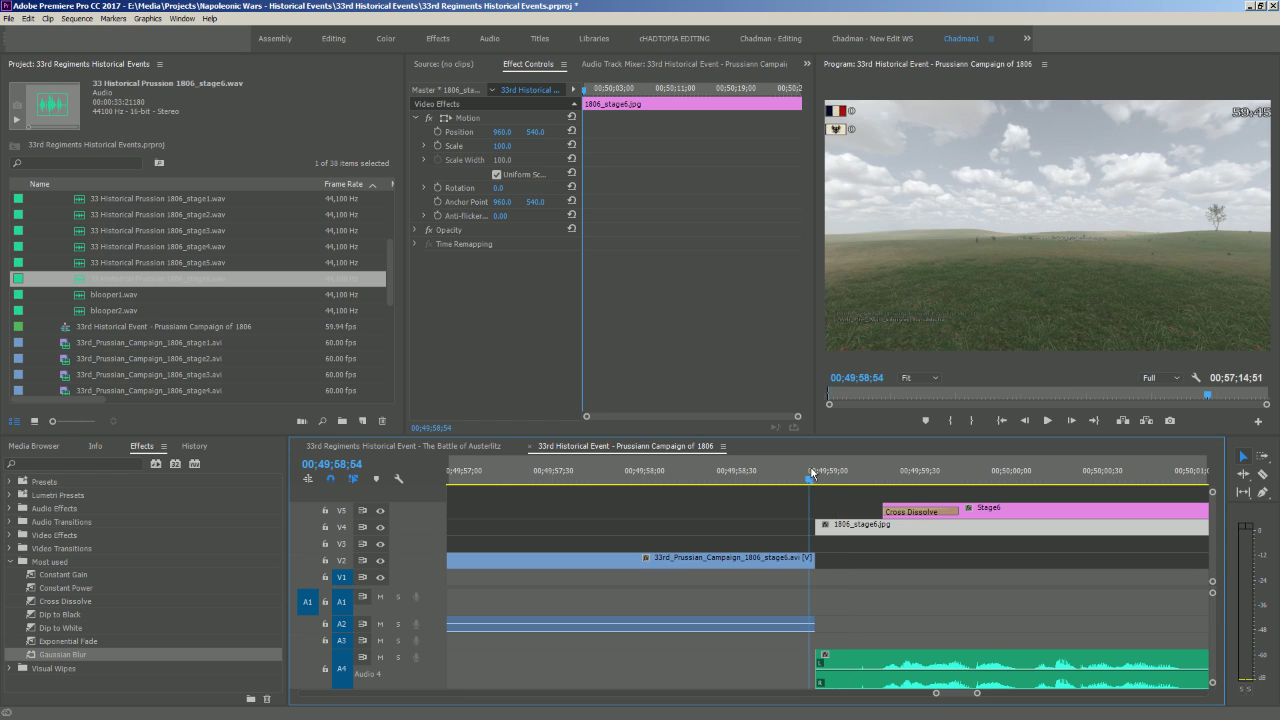
pyautogui.press('=')
pyautogui.press('=')
pyautogui.press('-')
pyautogui.press('-')
pyautogui.press('-')
pyautogui.press('-')
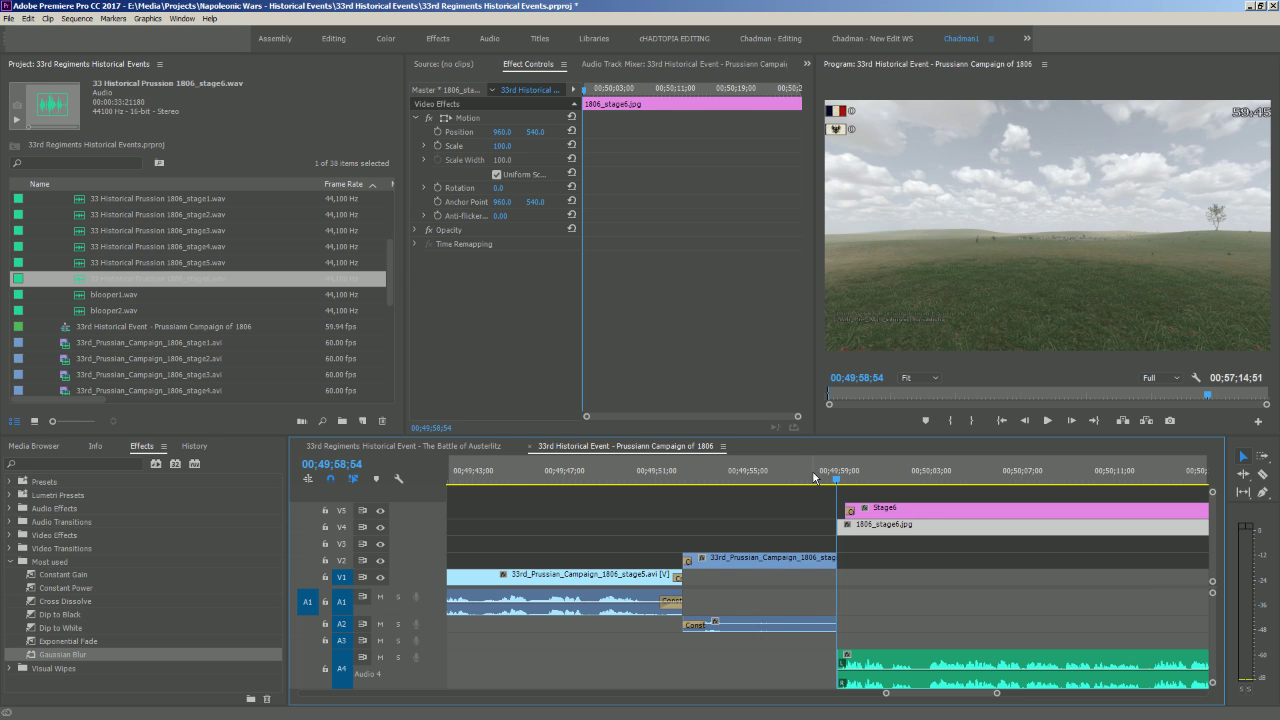
pyautogui.press('=')
pyautogui.press('=')
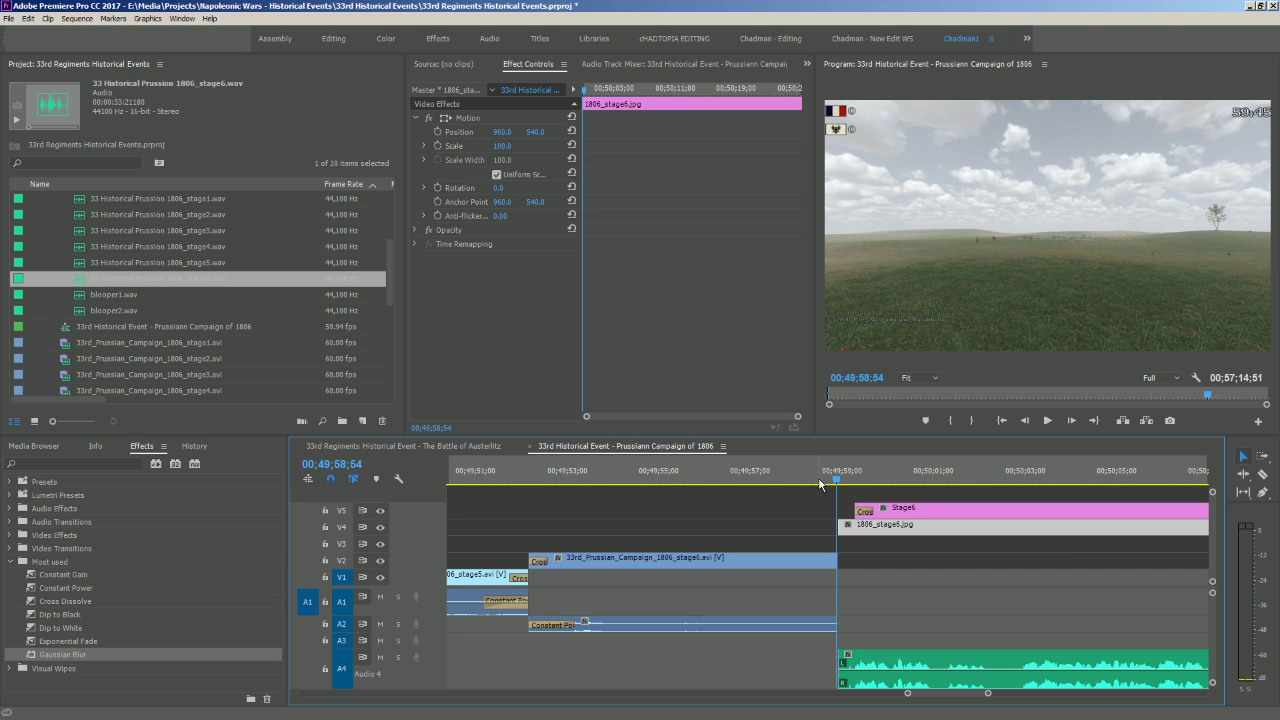
pyautogui.press('-')
pyautogui.press('-')
pyautogui.press('-')
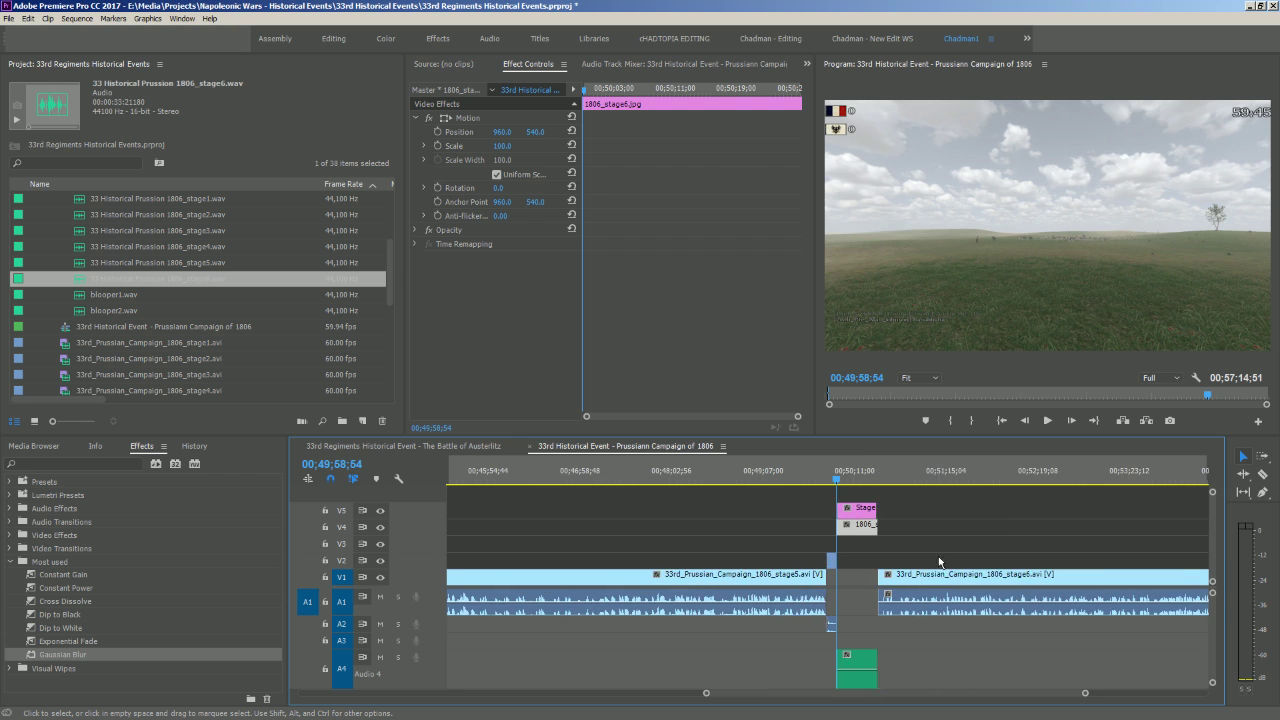
pyautogui.press('=')
pyautogui.press('=')
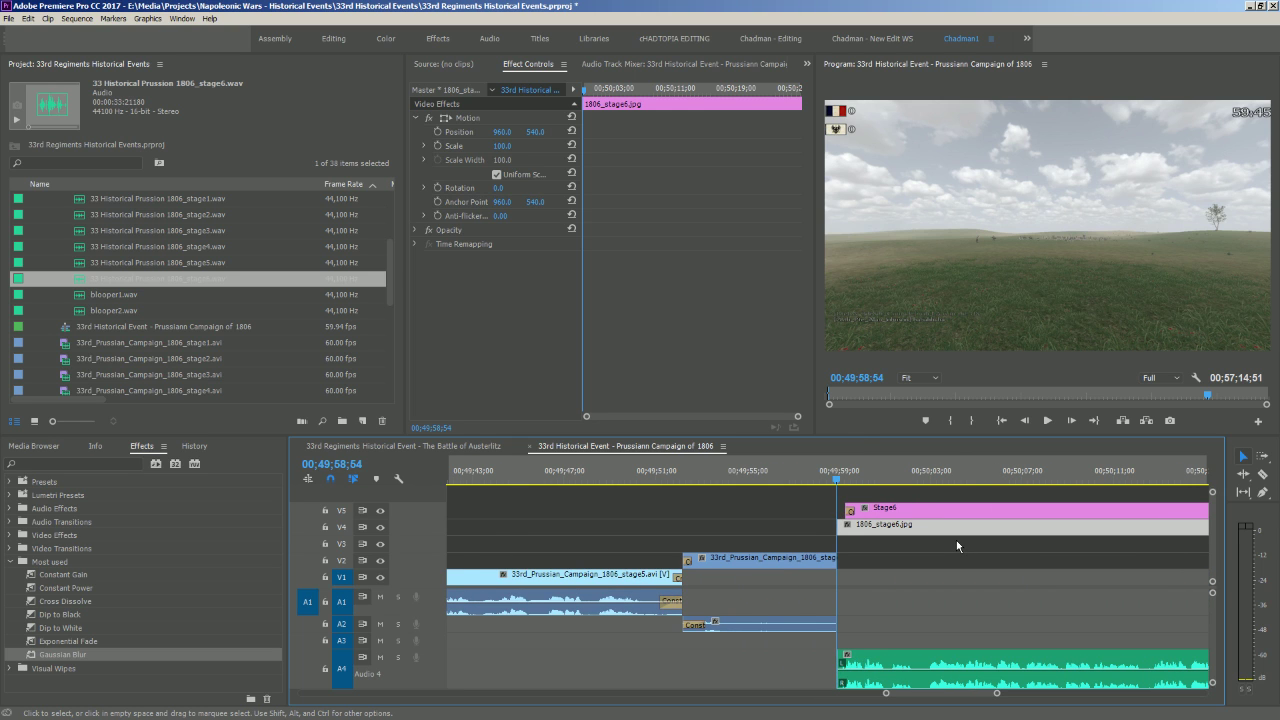
# Preview the beginning of the title card and apply the Gaussian Blur effect to the 1806_stage6.jpg still
pyautogui.press('space')
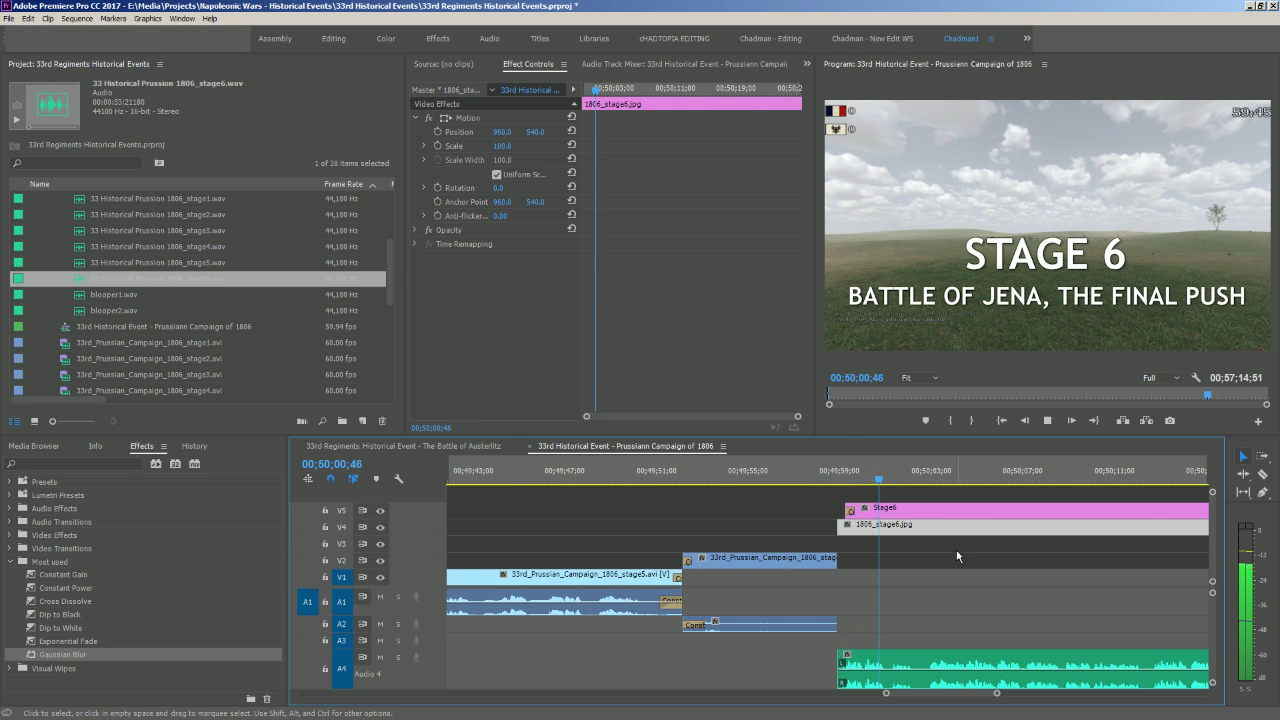
pyautogui.press('space')
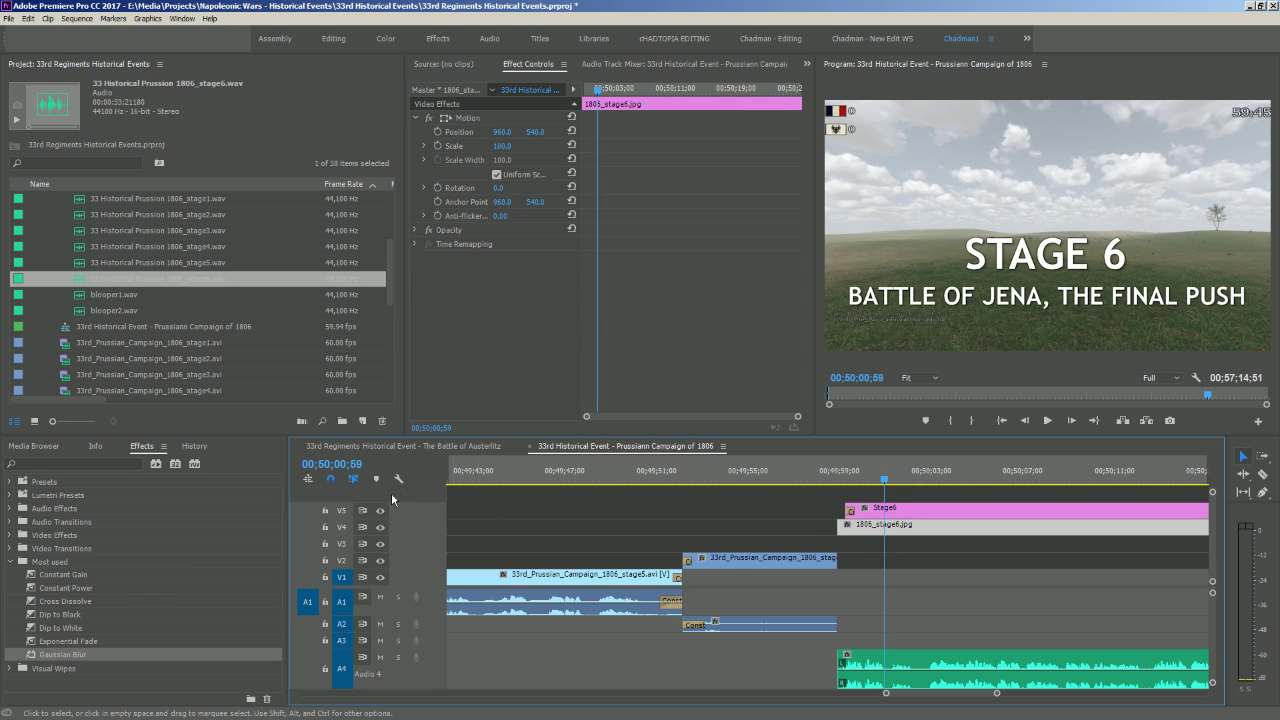
pyautogui.moveTo(73, 656); pyautogui.dragTo(875, 524)
# Place the playhead on the first frame of the 1806_stage6.jpg still, at 00;49;58;56
pyautogui.moveTo(880, 476); pyautogui.dragTo(842, 486)
pyautogui.press('=')
pyautogui.press('=')
pyautogui.press('=')
pyautogui.press('=')
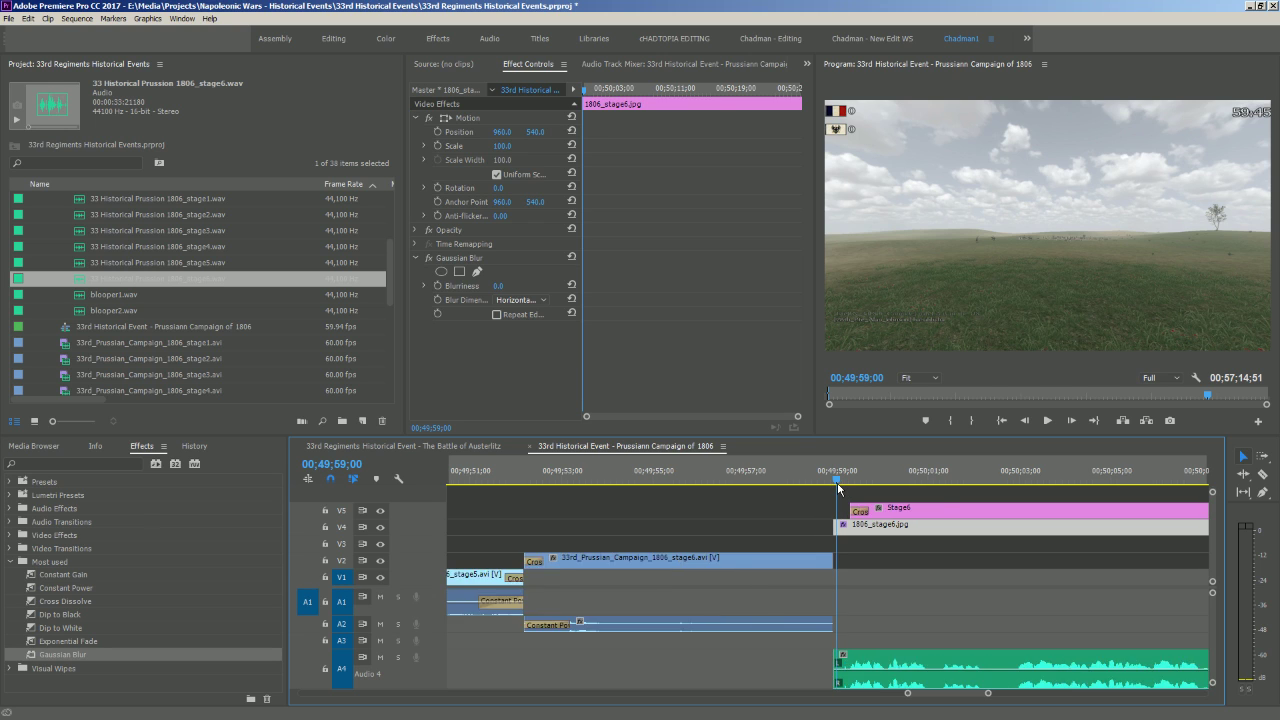
pyautogui.click(811, 481)
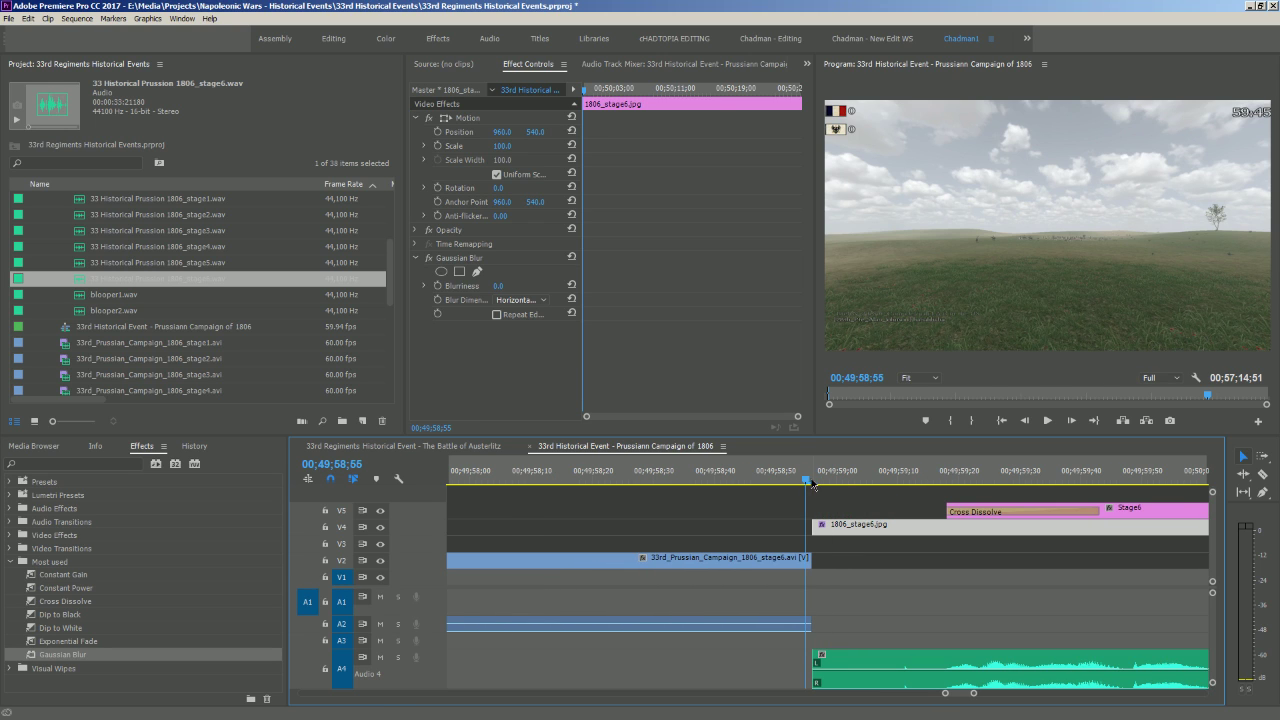
pyautogui.moveTo(808, 484); pyautogui.dragTo(810, 484)
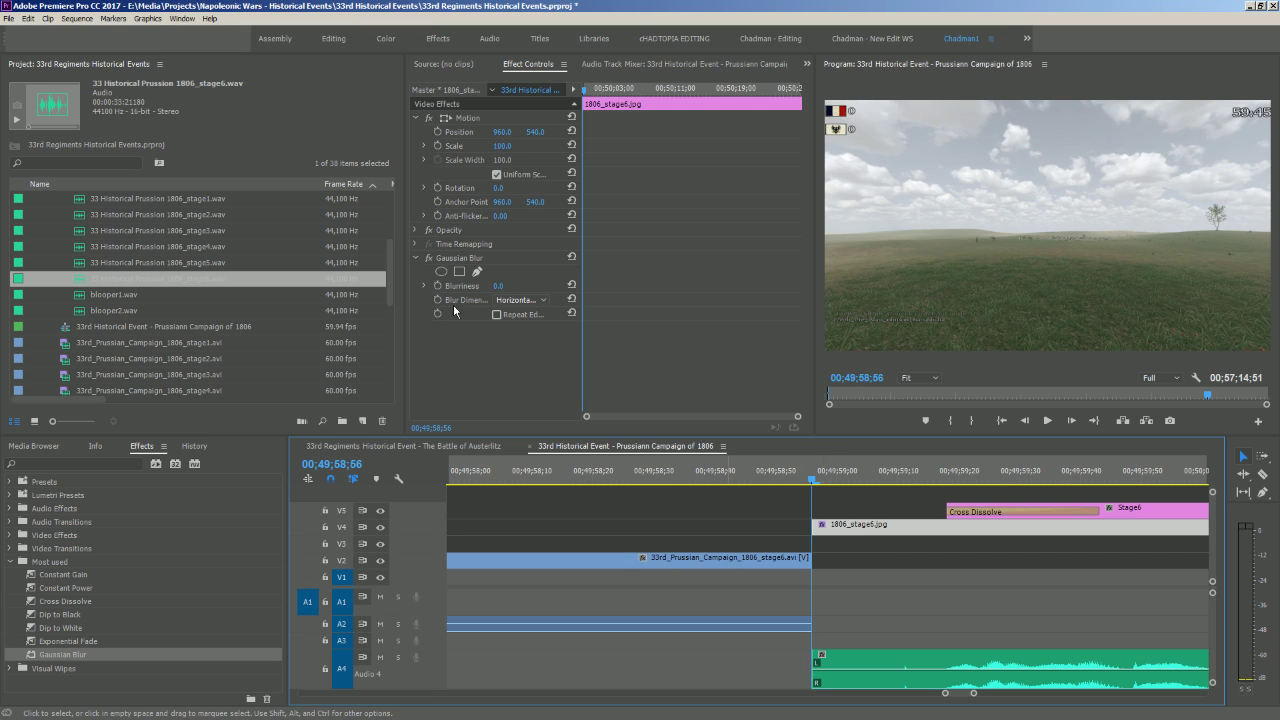
# Keyframe the still's Gaussian Blur Blurriness from 0 on its first frame to 25 at 00;49;59;27
pyautogui.click(446, 286)
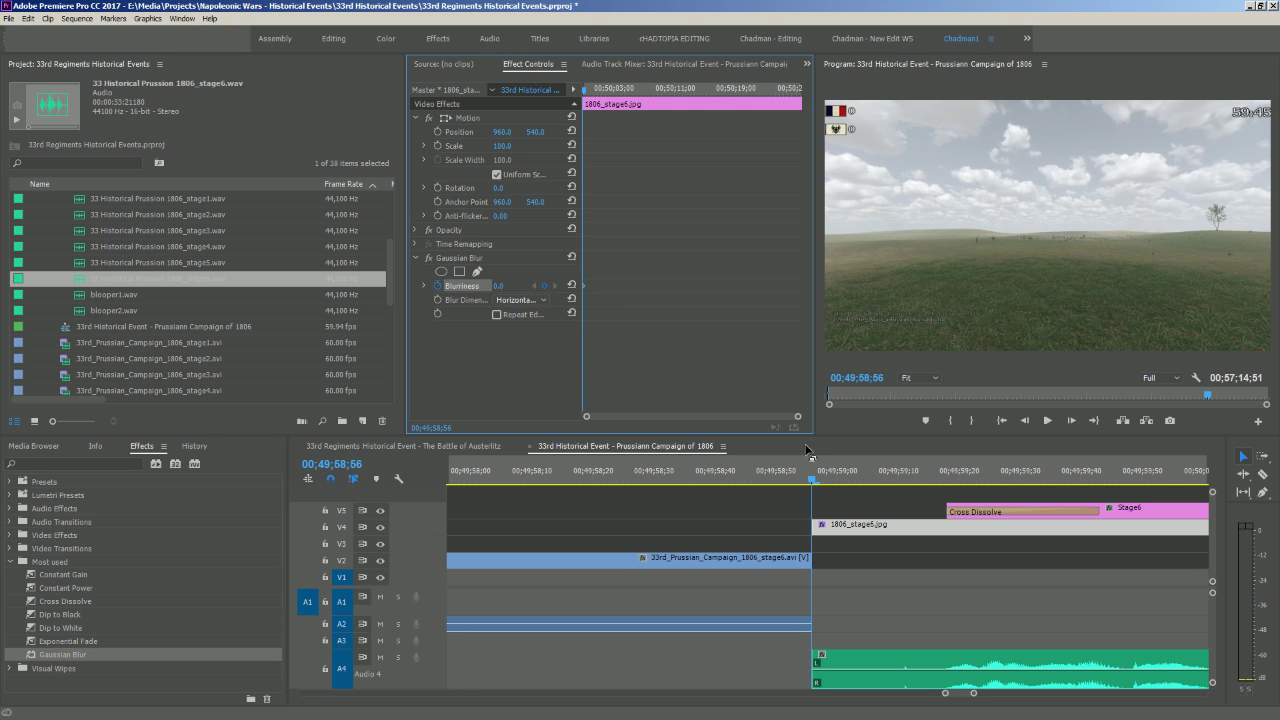
pyautogui.moveTo(815, 481); pyautogui.dragTo(1002, 482)
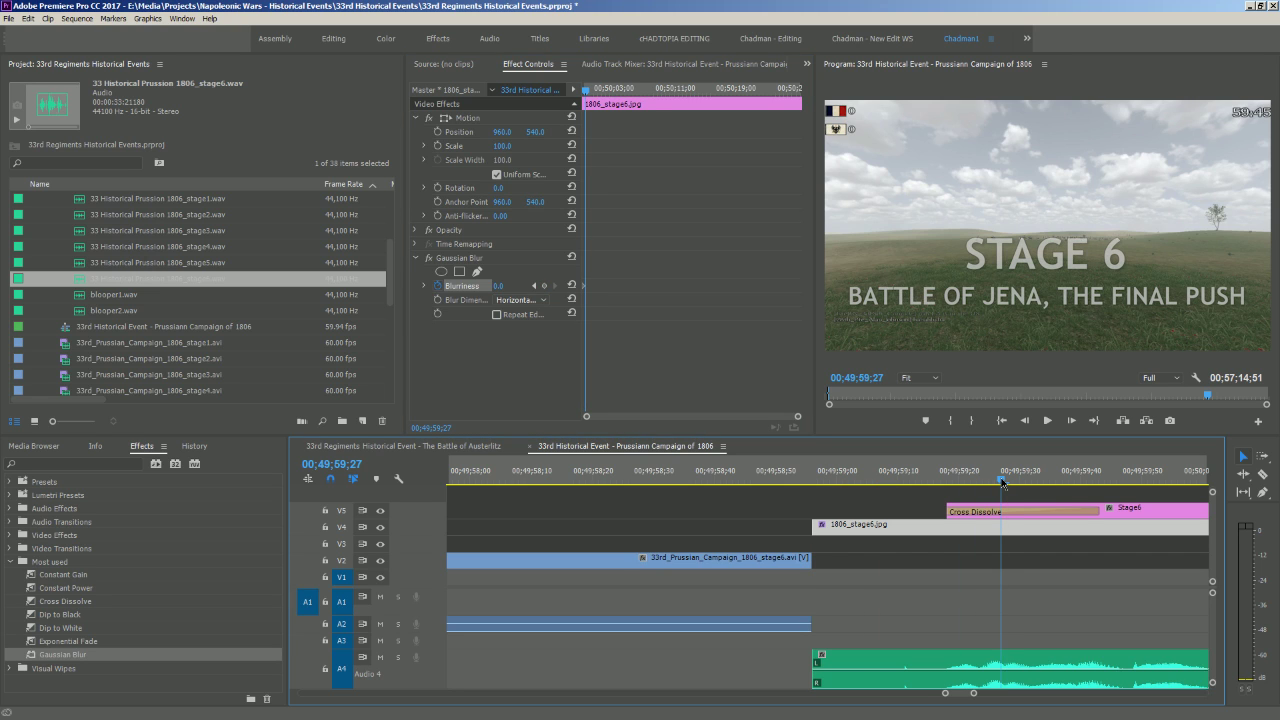
pyautogui.click(498, 286)
pyautogui.write('25')
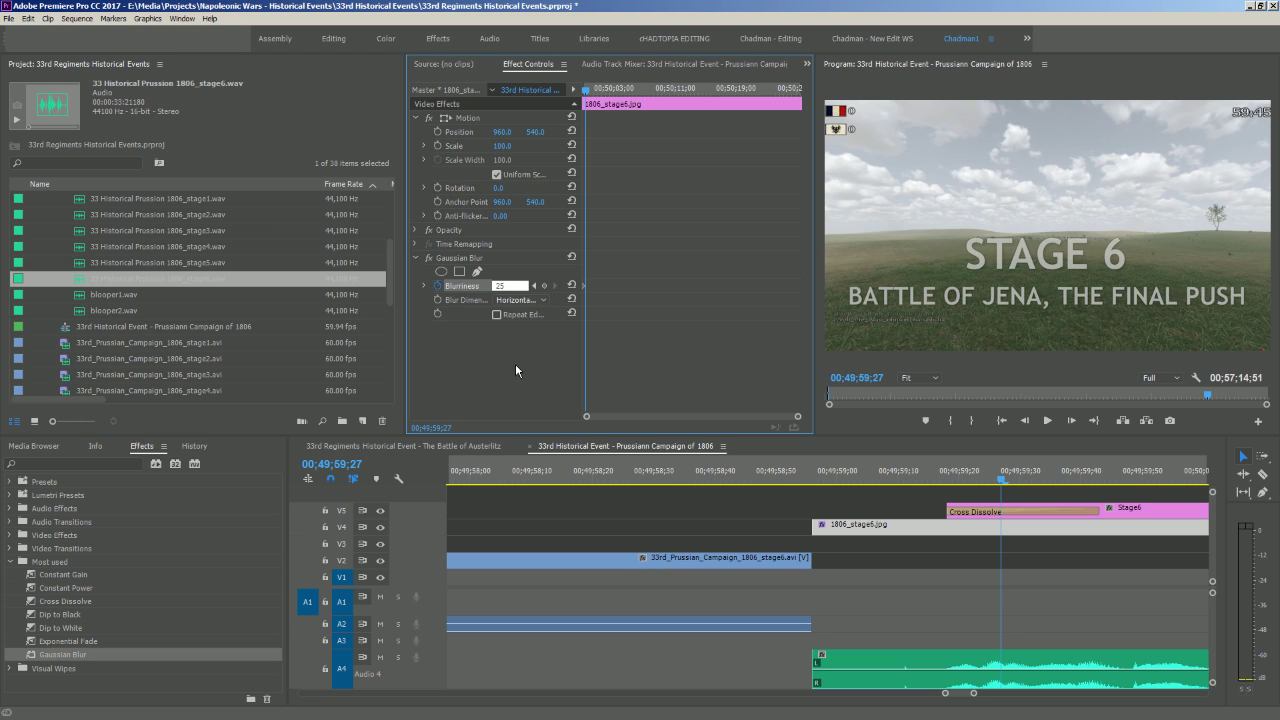
pyautogui.press('Return')
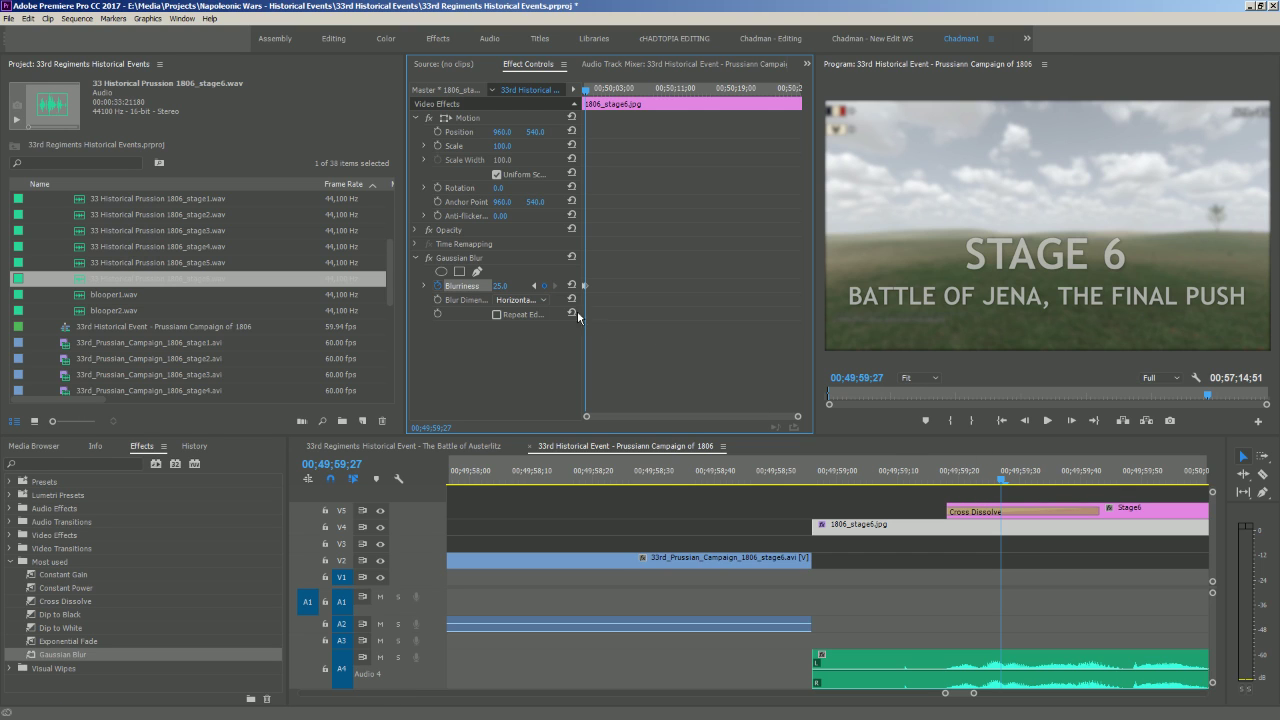
pyautogui.moveTo(500, 286); pyautogui.dragTo(757, 286)
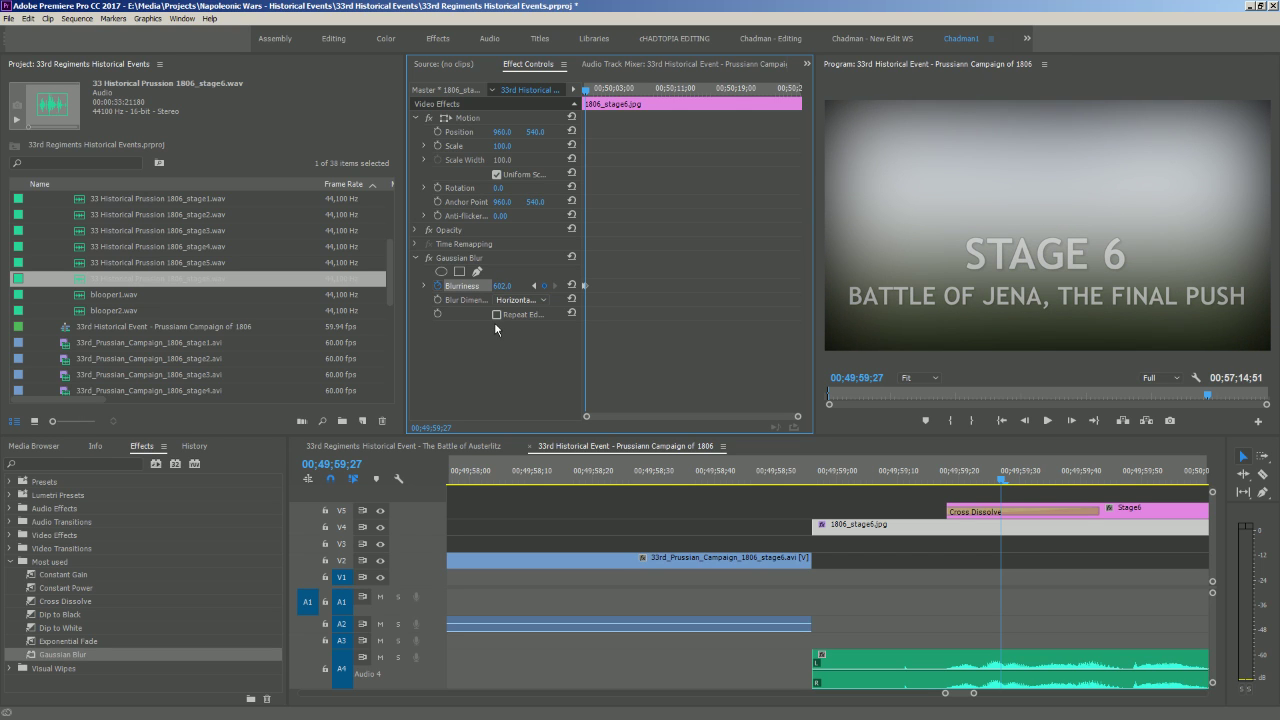
pyautogui.hotkey('ctrl', 'z')
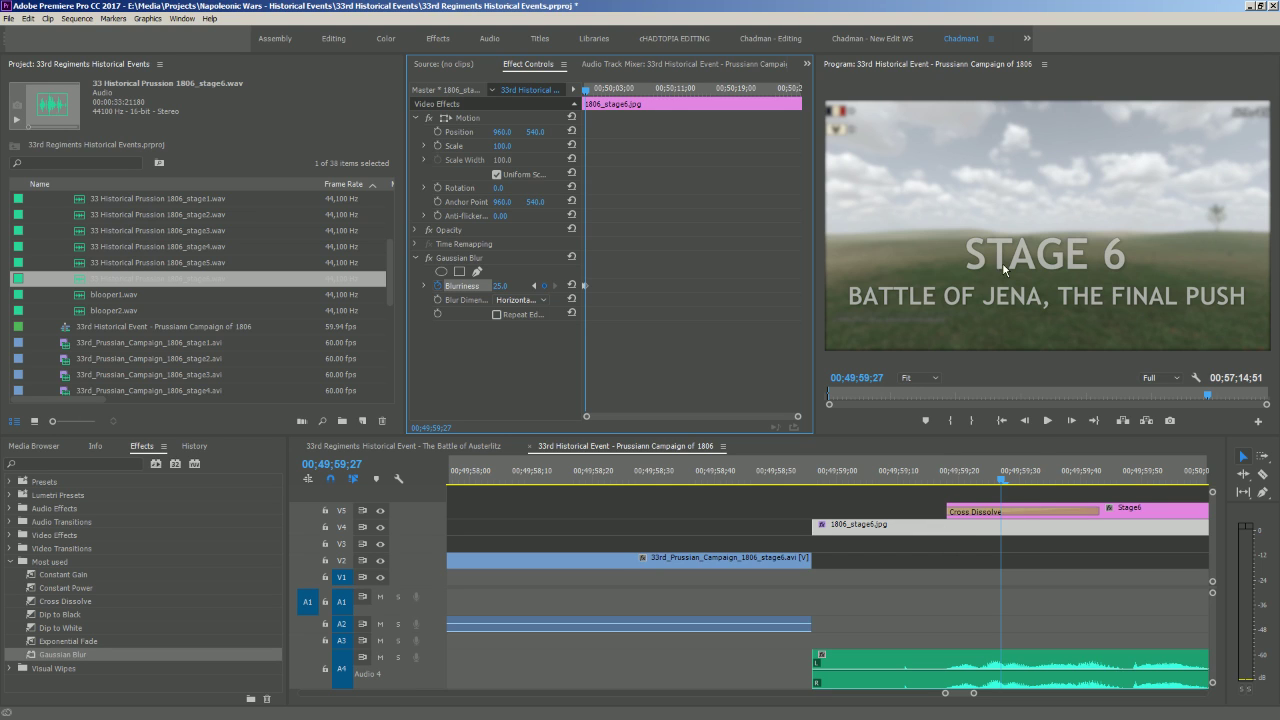
# Add a Blurriness keyframe holding 25 on the 1806_stage6.jpg still at 00;50;26;50, during the title's closing Cross Dissolve
pyautogui.click(926, 577)
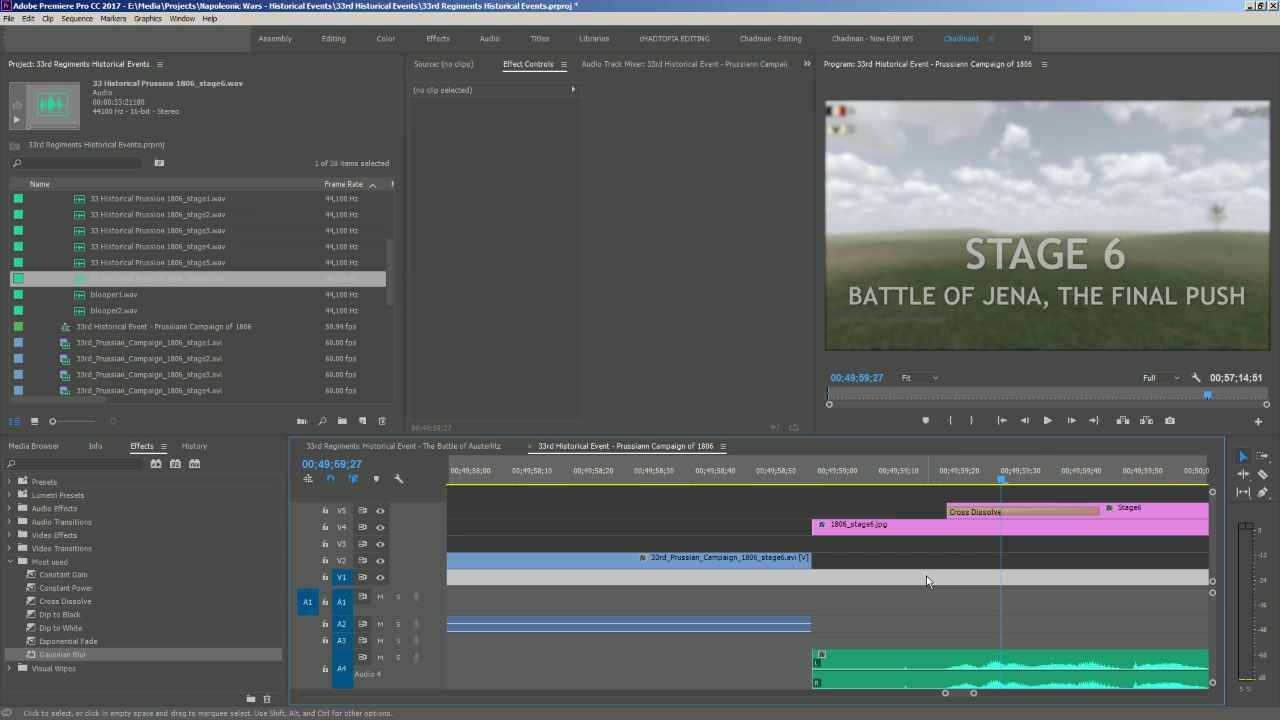
pyautogui.press('-')
pyautogui.press('-')
pyautogui.press('-')
pyautogui.press('-')
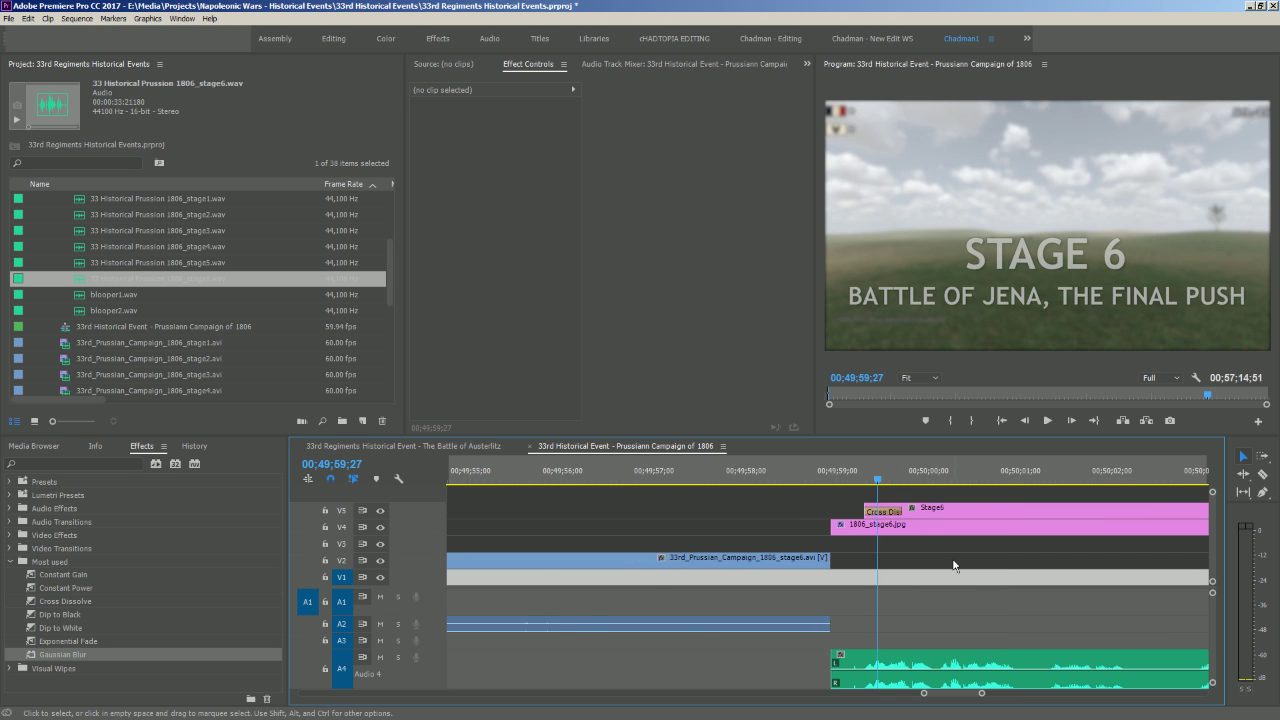
pyautogui.press('-')
pyautogui.moveTo(848, 486)
pyautogui.mouseDown()
pyautogui.moveTo(1157, 481)
pyautogui.moveTo(843, 484)
pyautogui.mouseUp()
pyautogui.press('=')
pyautogui.press('=')
pyautogui.press('=')
pyautogui.press('=')
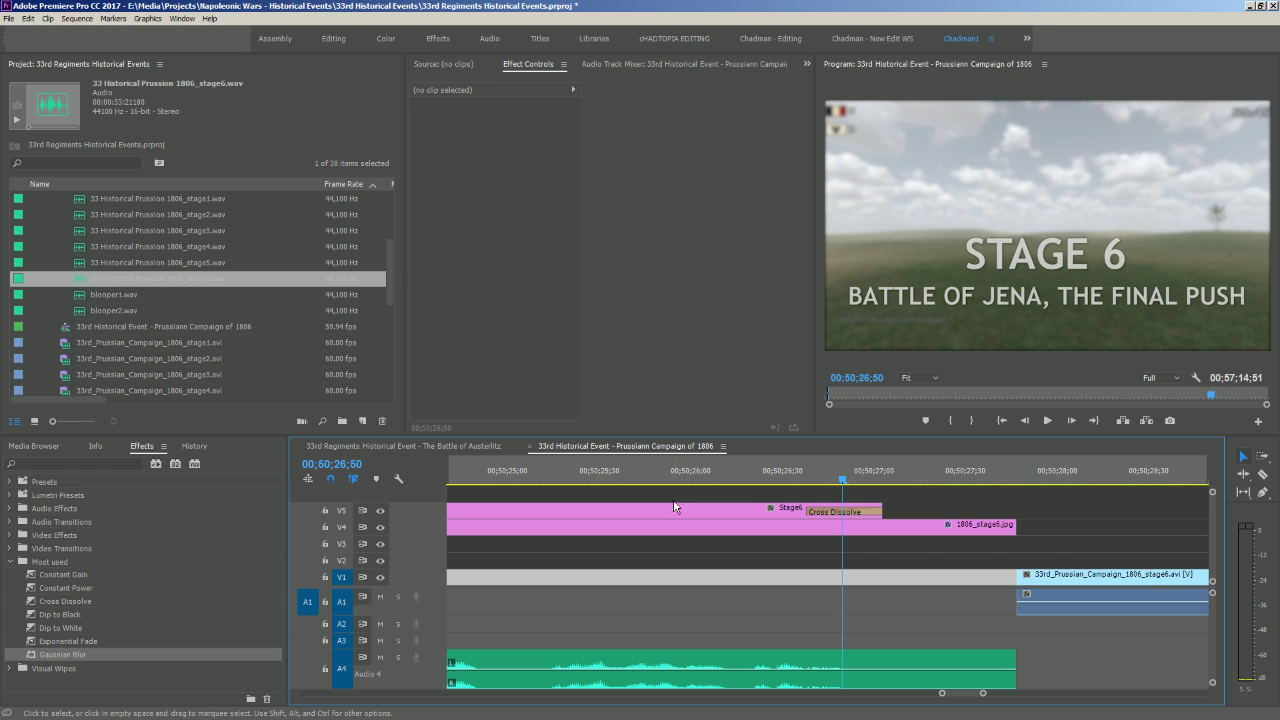
pyautogui.click(678, 535)
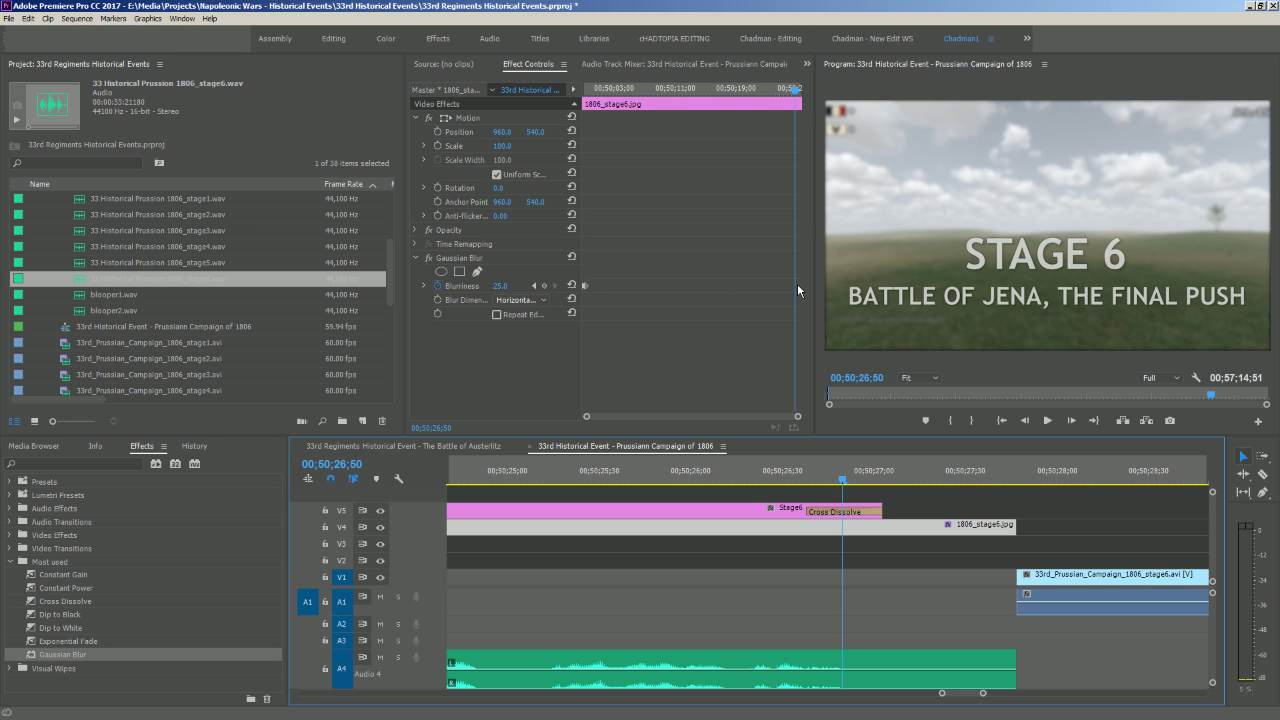
pyautogui.click(544, 287)
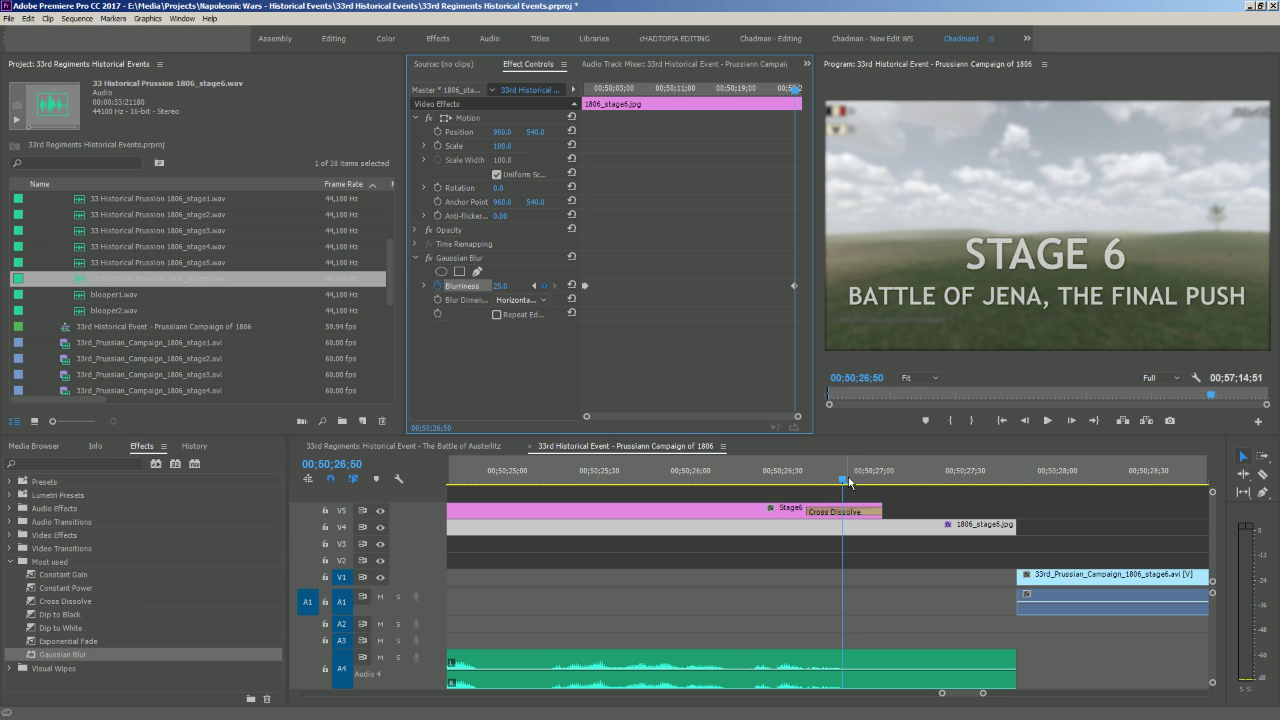
# Set the still's Blurriness to 0 at its end, 00;50;27;47, and move the playhead into the following footage
pyautogui.moveTo(843, 478); pyautogui.dragTo(1016, 484)
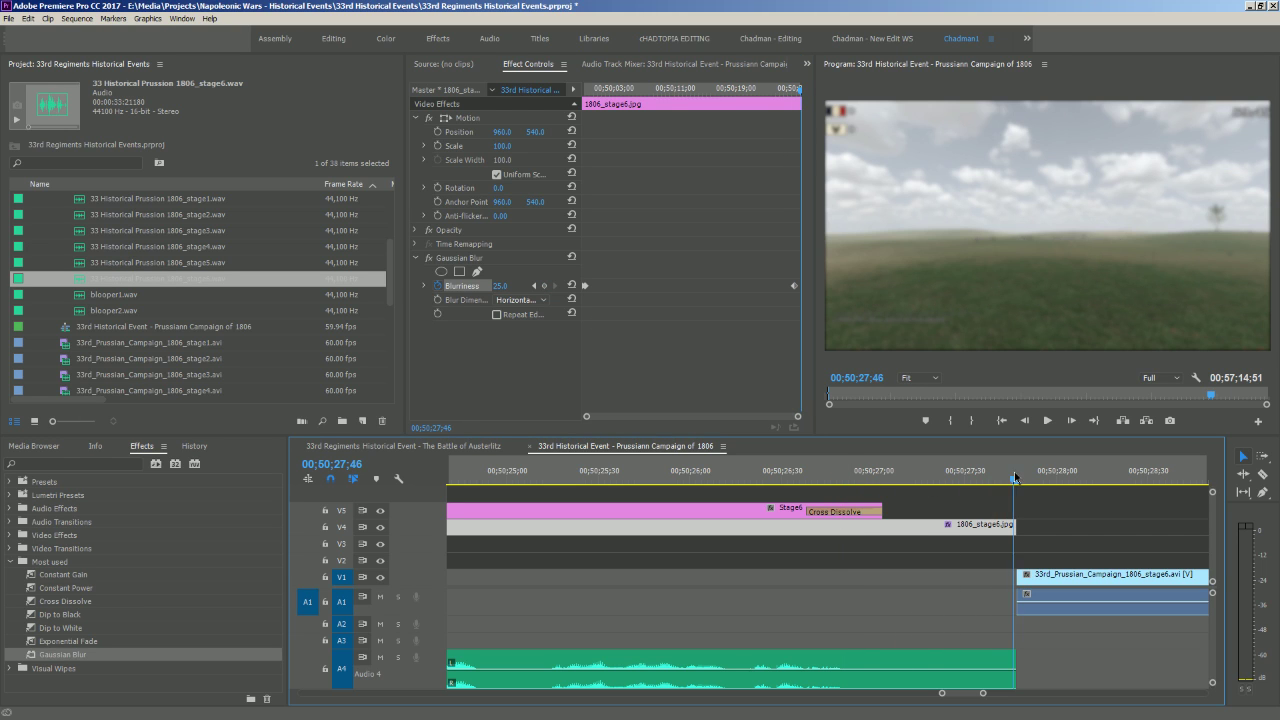
pyautogui.click(506, 286)
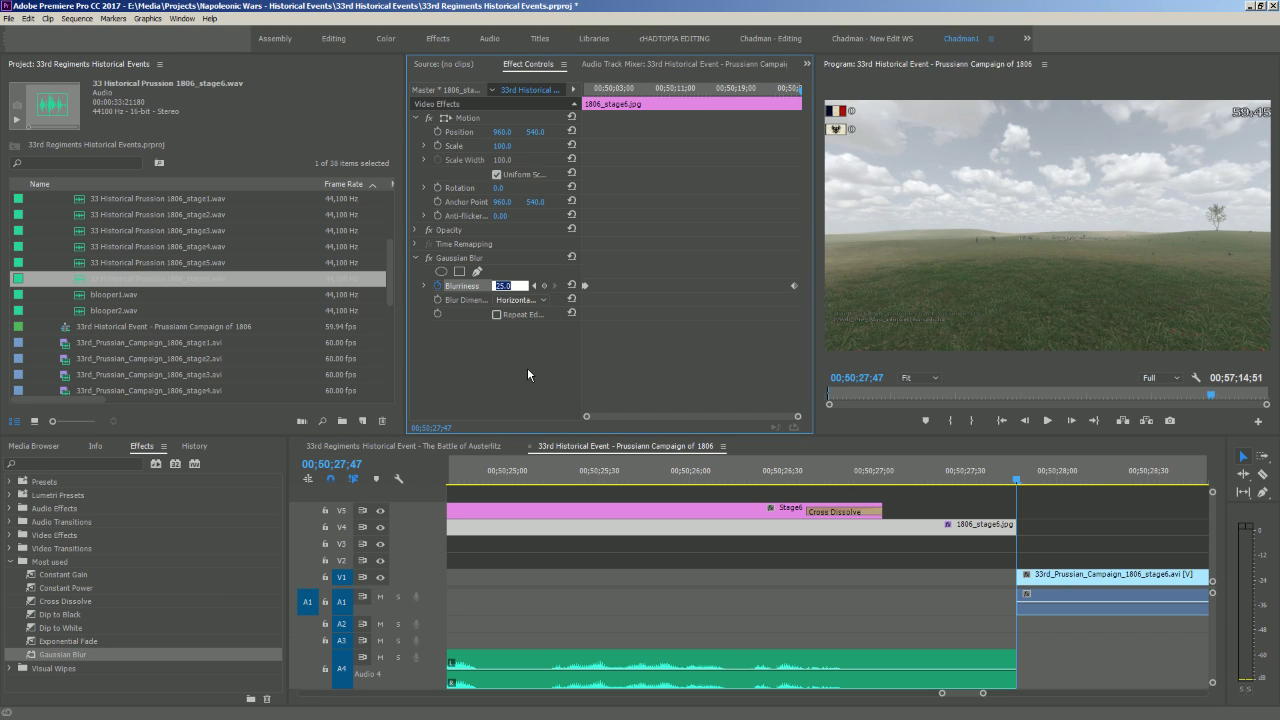
pyautogui.write('0')
pyautogui.press('Return')
pyautogui.moveTo(792, 478); pyautogui.dragTo(1048, 464)
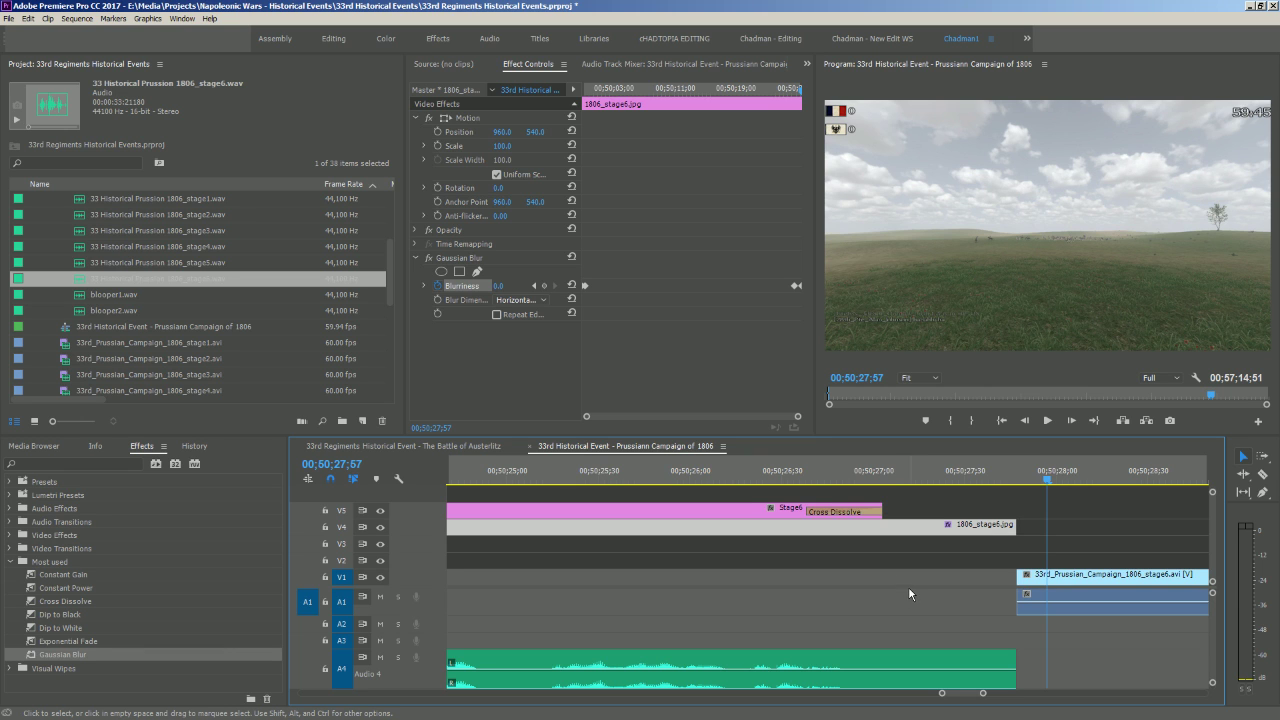
# Play the closing part of the stage 6 footage from about 00;57;00;54 and save the project
pyautogui.press('-')
pyautogui.press('-')
pyautogui.press('-')
pyautogui.press('-')
pyautogui.press('-')
pyautogui.press('-')
pyautogui.press('-')
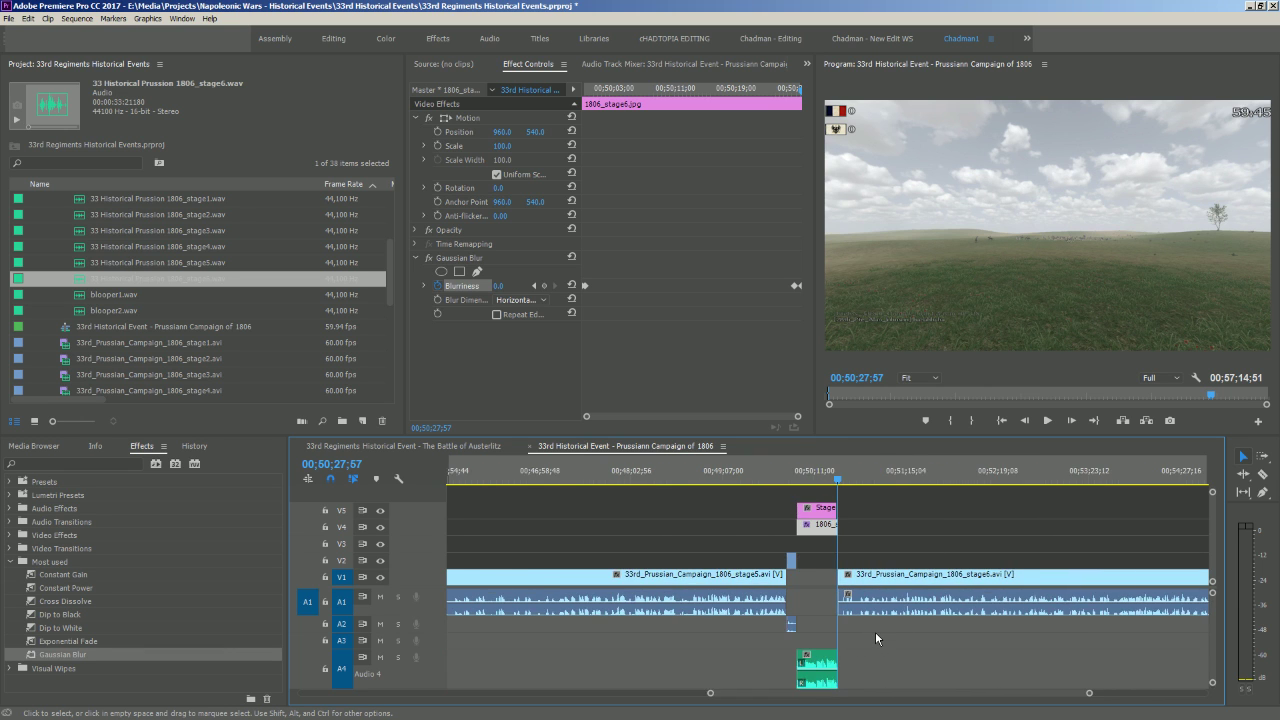
pyautogui.press('-')
pyautogui.click(1129, 478)
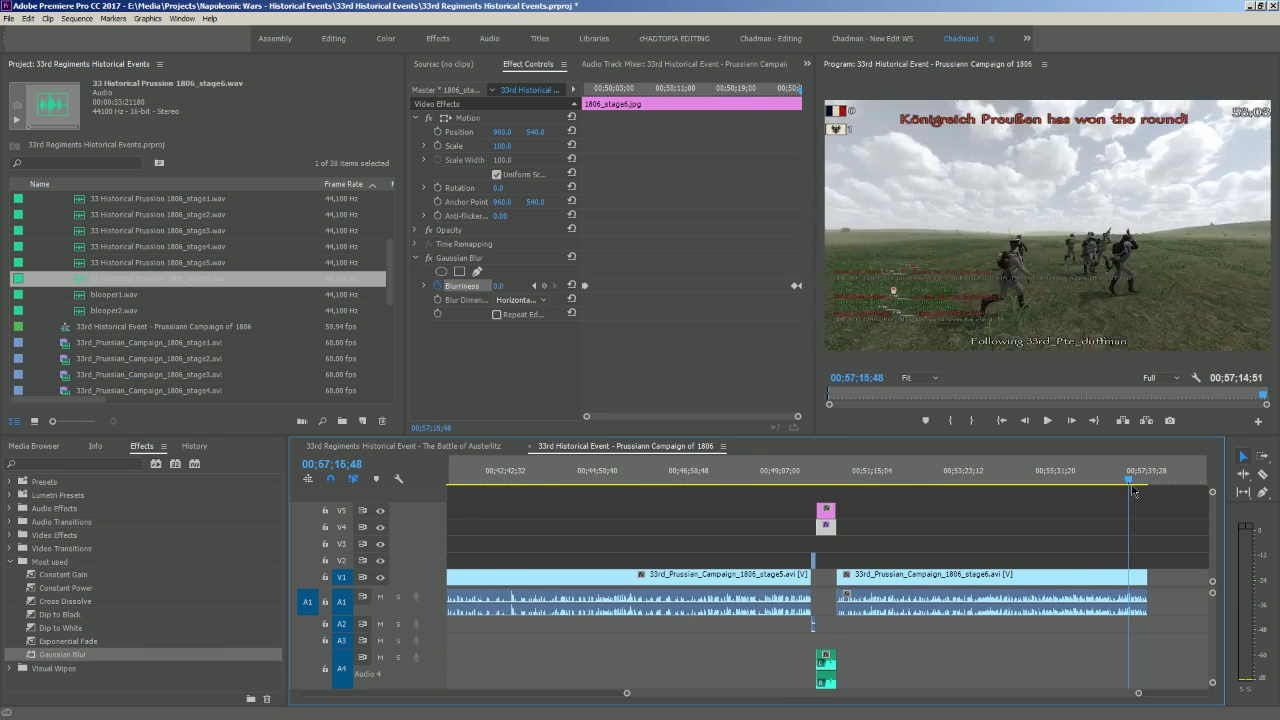
pyautogui.press('space')
pyautogui.click(1118, 478)
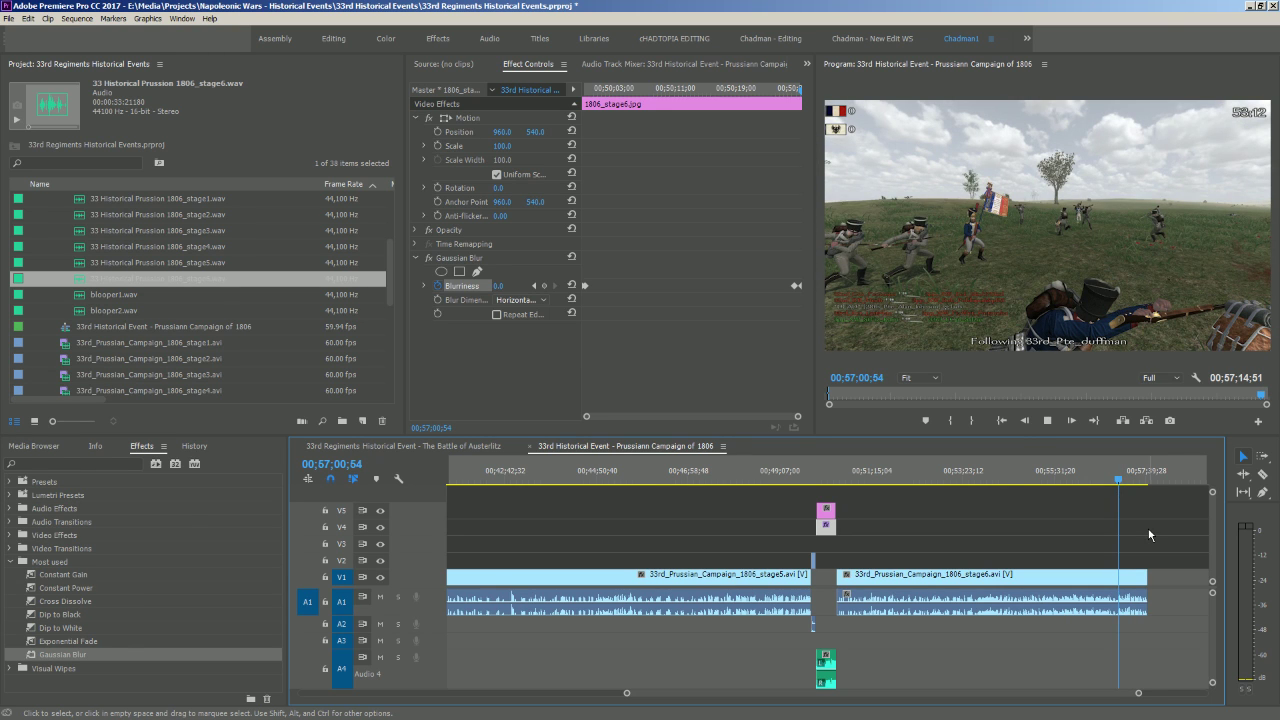
pyautogui.press('=')
pyautogui.press('=')
pyautogui.press('=')
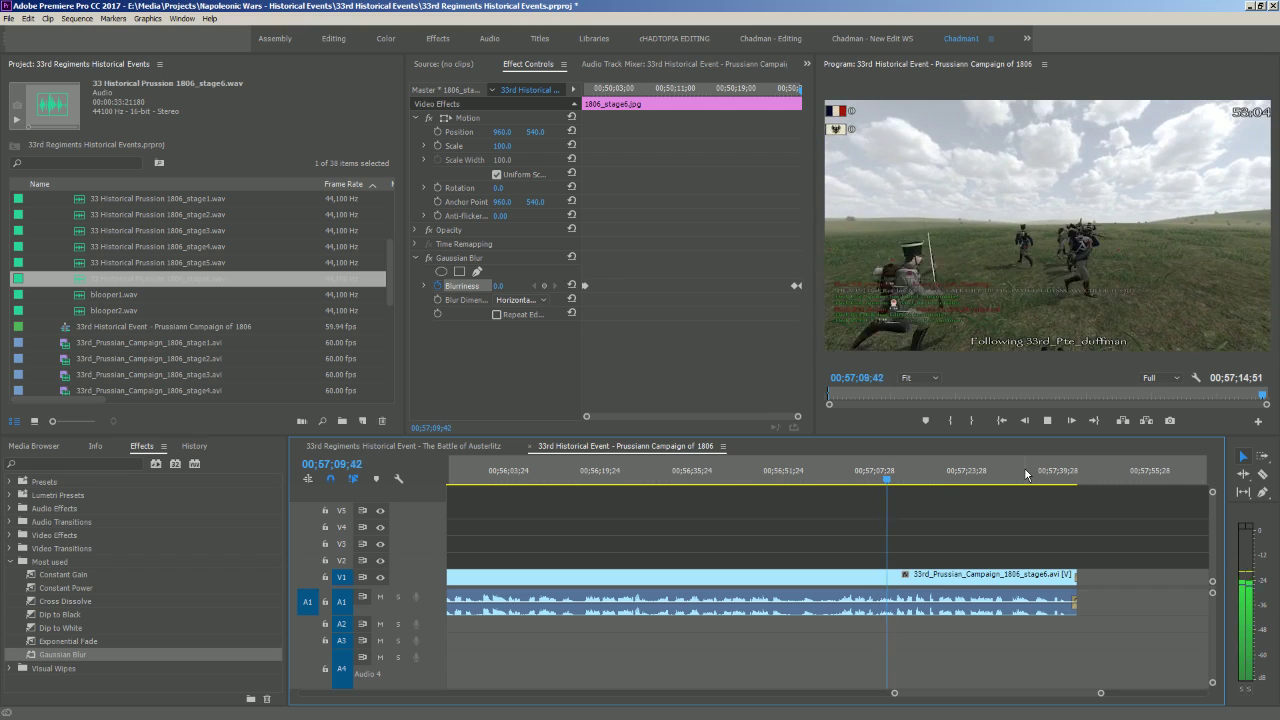
pyautogui.press('space')
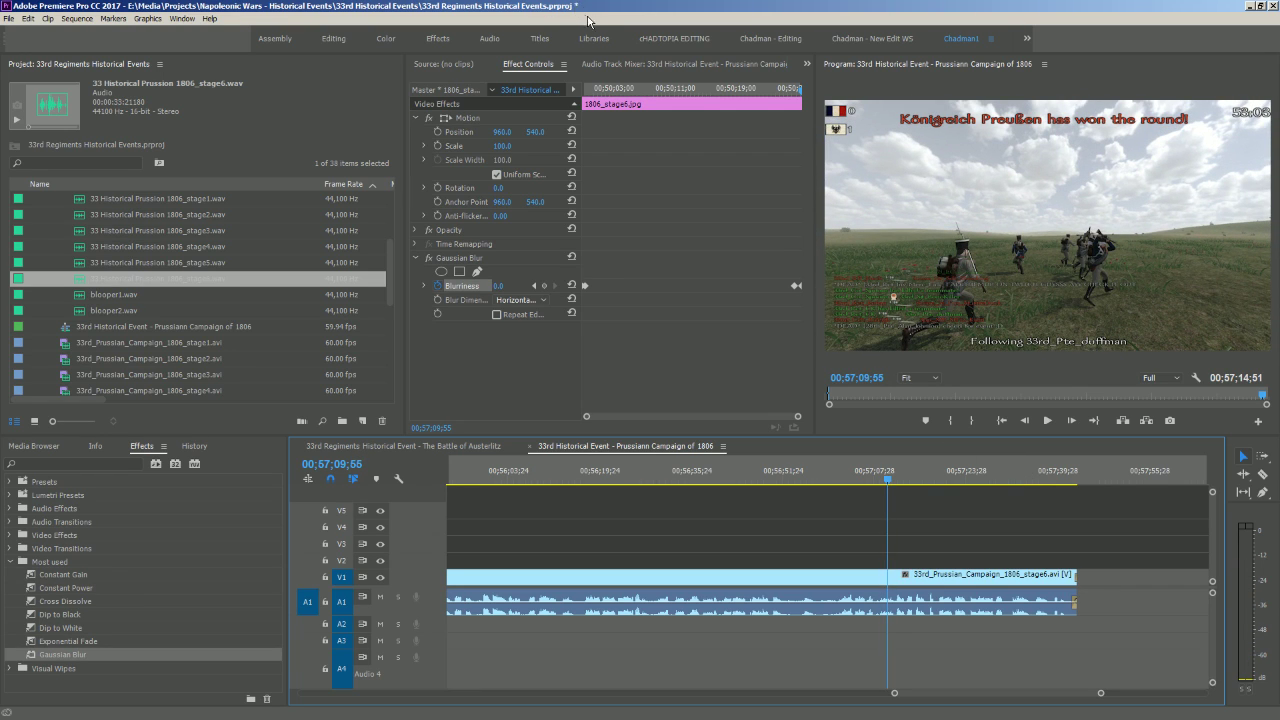
pyautogui.hotkey('ctrl', 's')
# Play through the footage's final seconds and trim the end of the stage 6 video and audio back to 00;57;41;50
pyautogui.press('space')
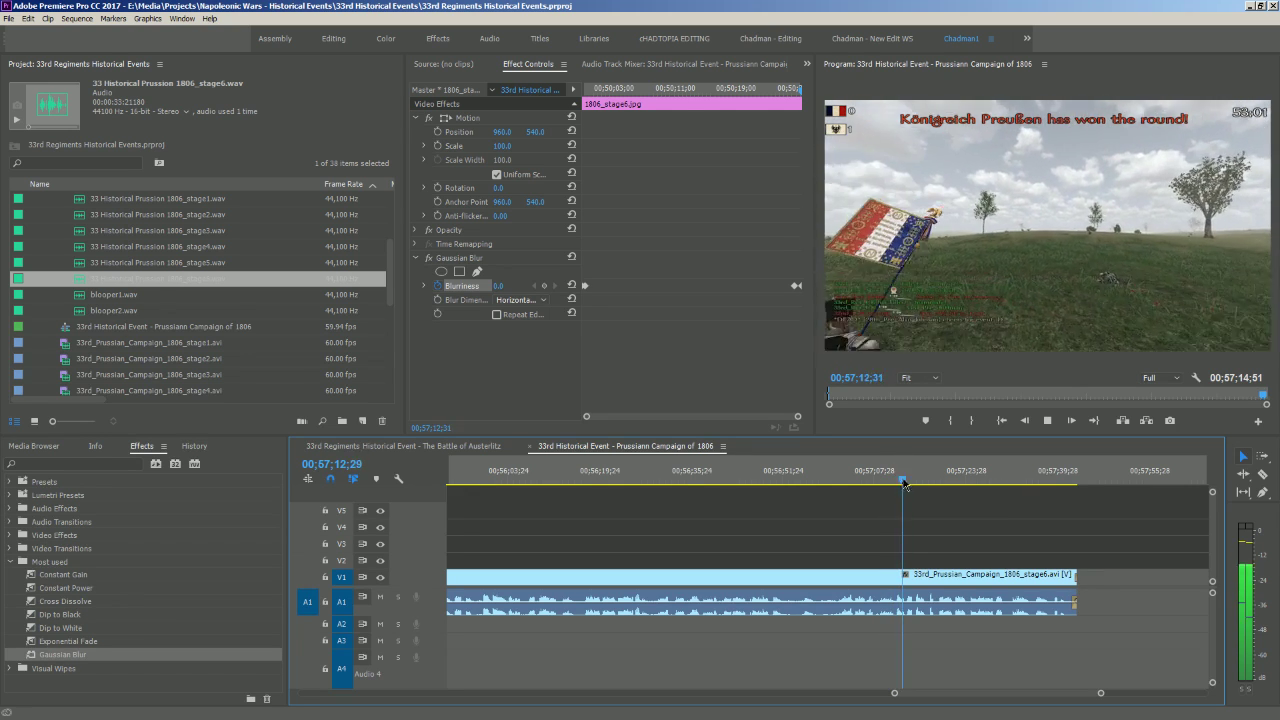
pyautogui.click(1005, 483)
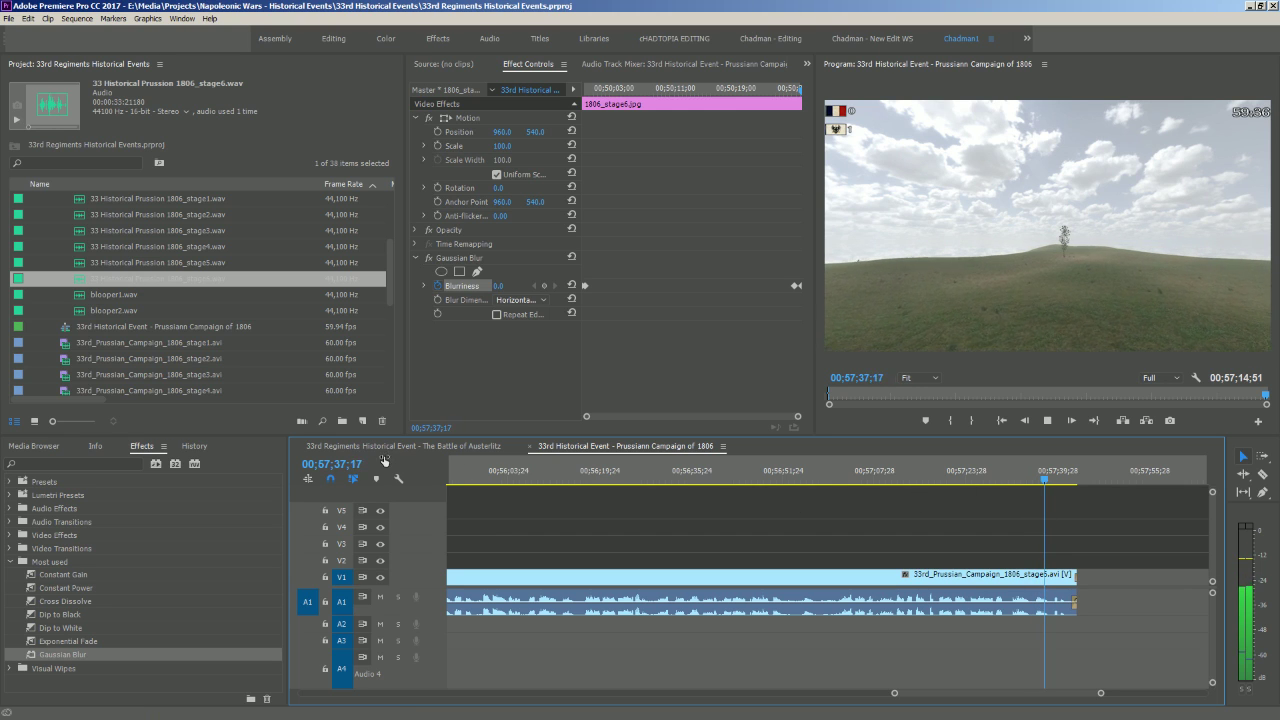
pyautogui.press('=')
pyautogui.press('=')
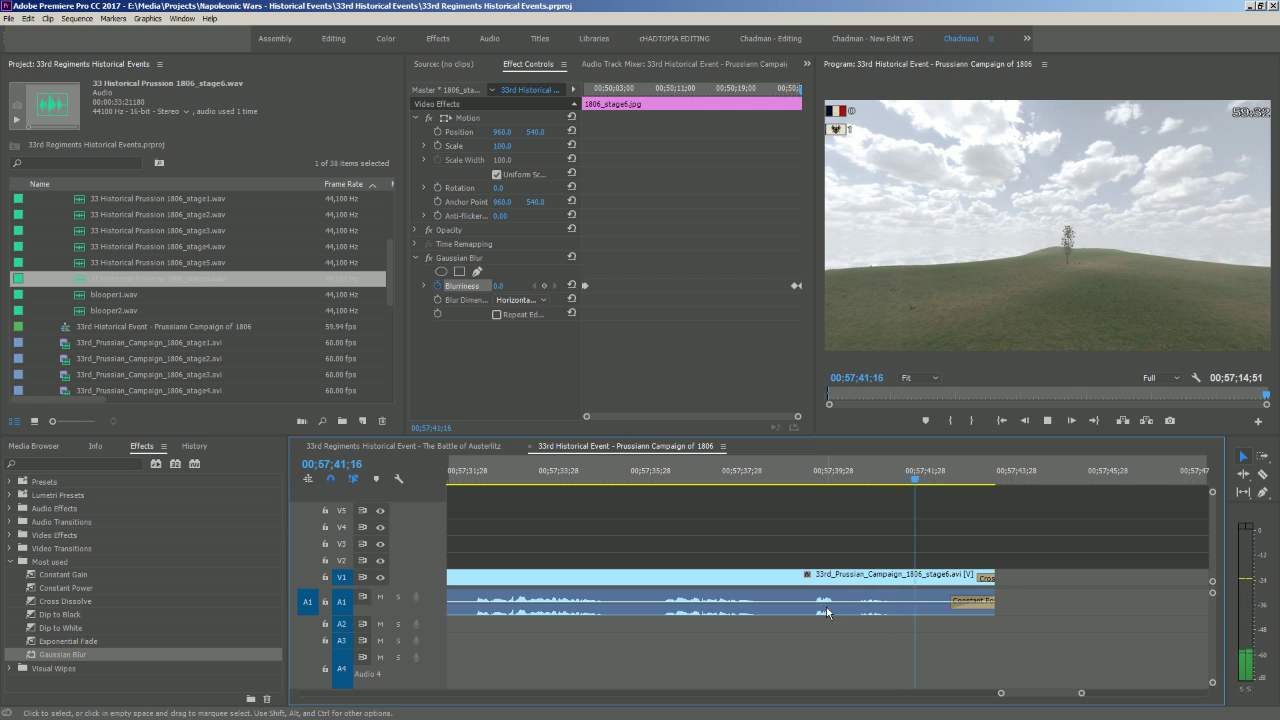
pyautogui.press('space')
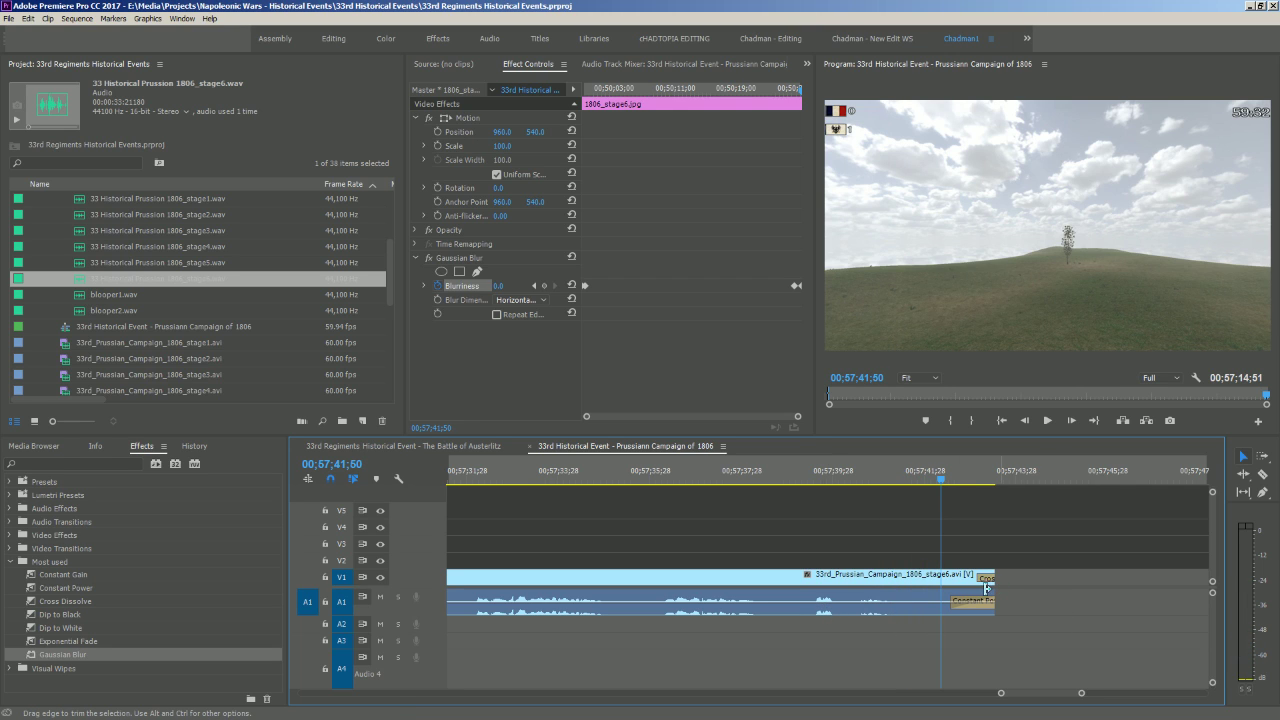
pyautogui.moveTo(995, 599); pyautogui.dragTo(940, 580)
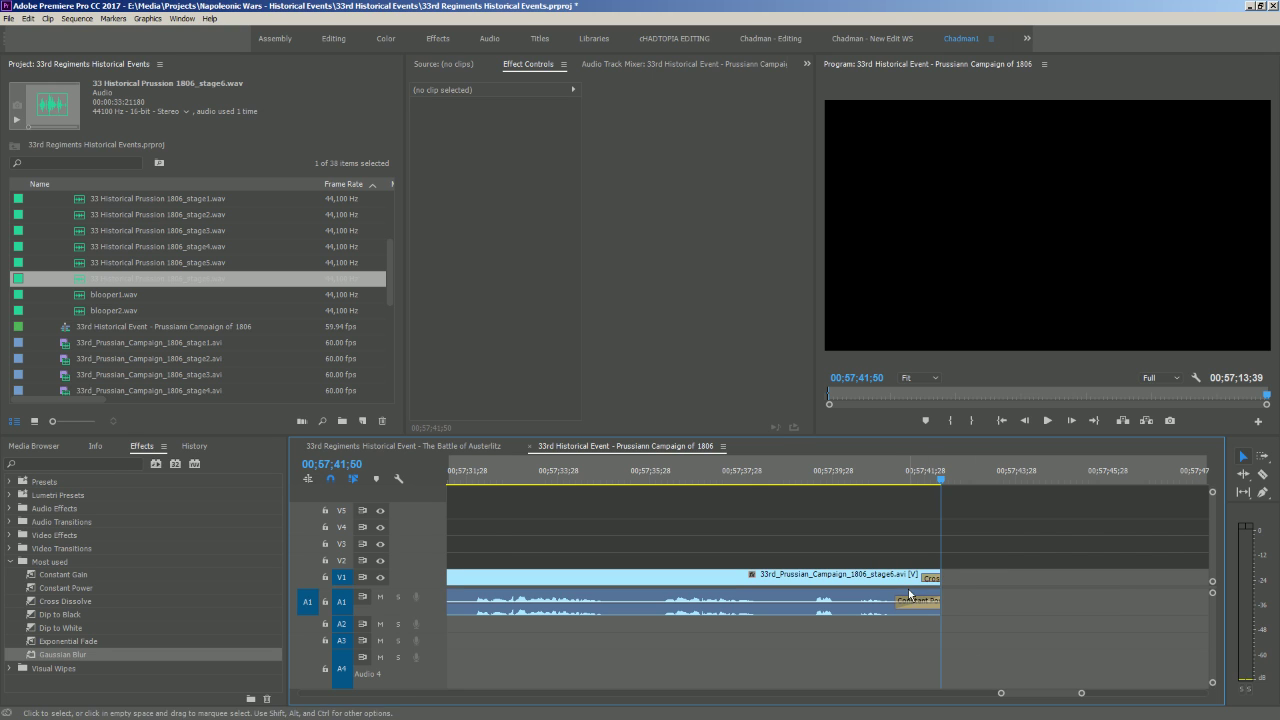
# Preview the new ending, shorten the Constant Power fade at the end of the stage 6 audio, and save the project
pyautogui.click(837, 477)
pyautogui.press('space')
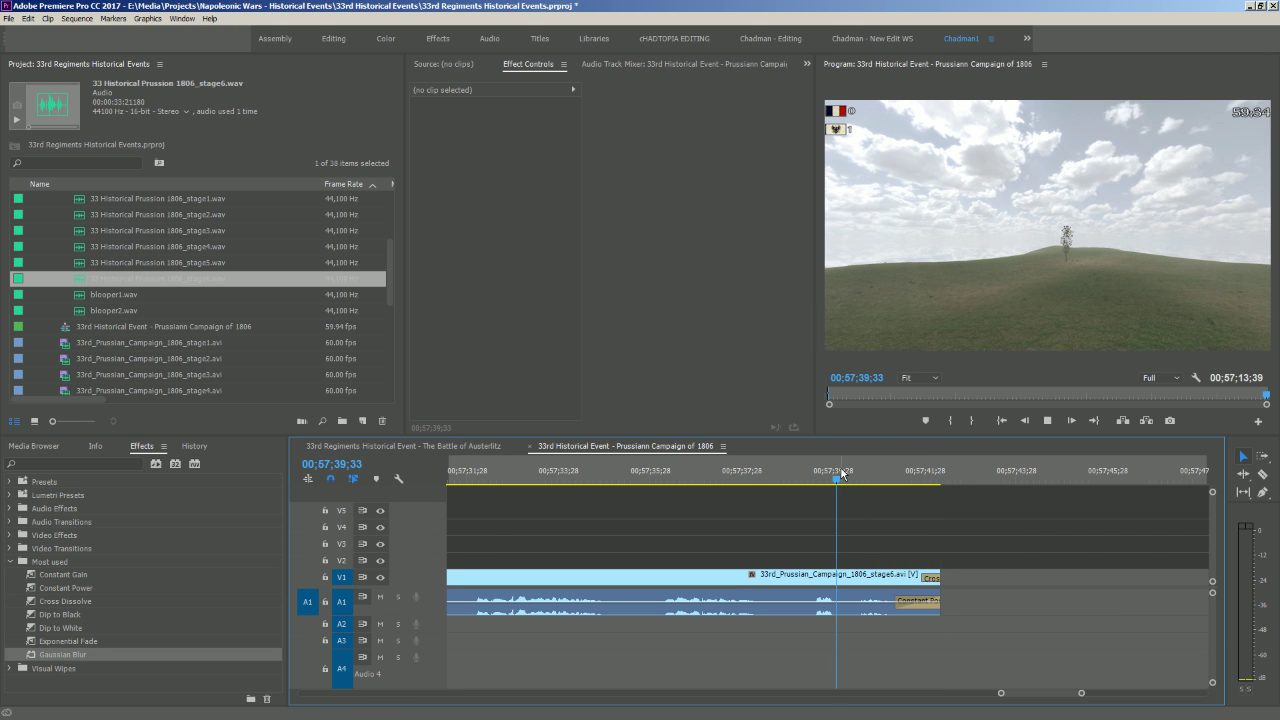
pyautogui.press('space')
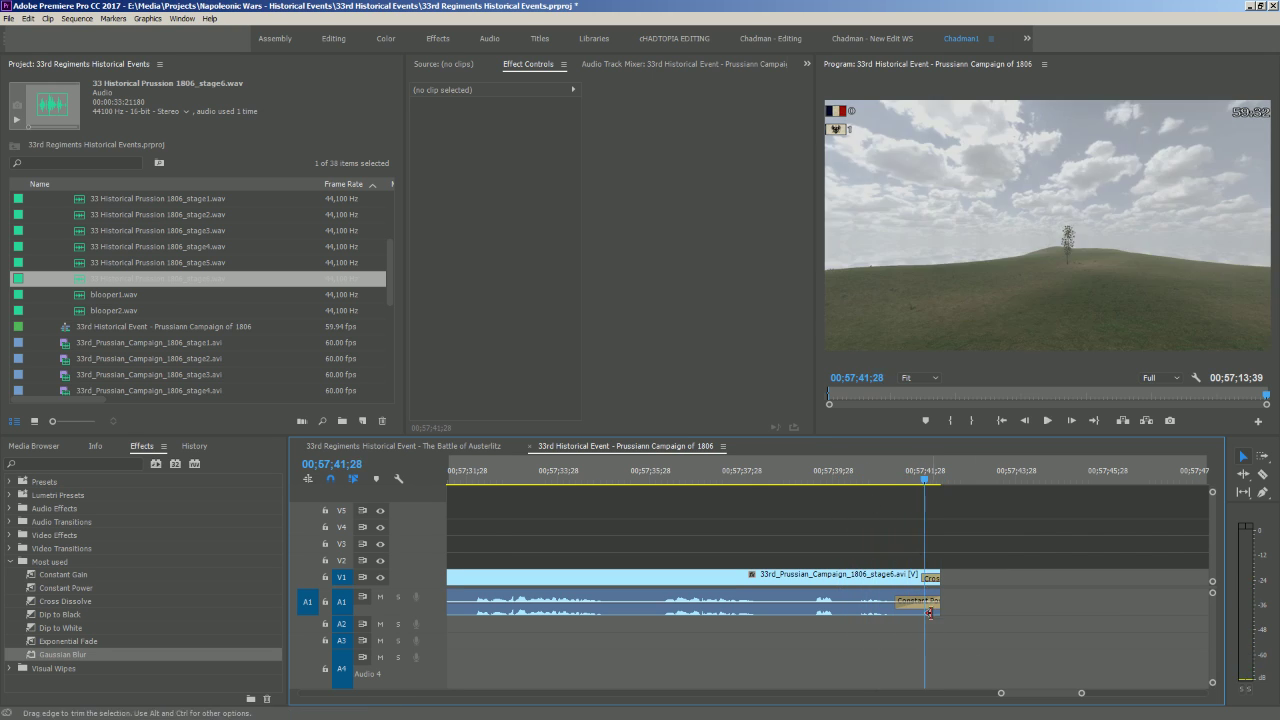
pyautogui.click(910, 606)
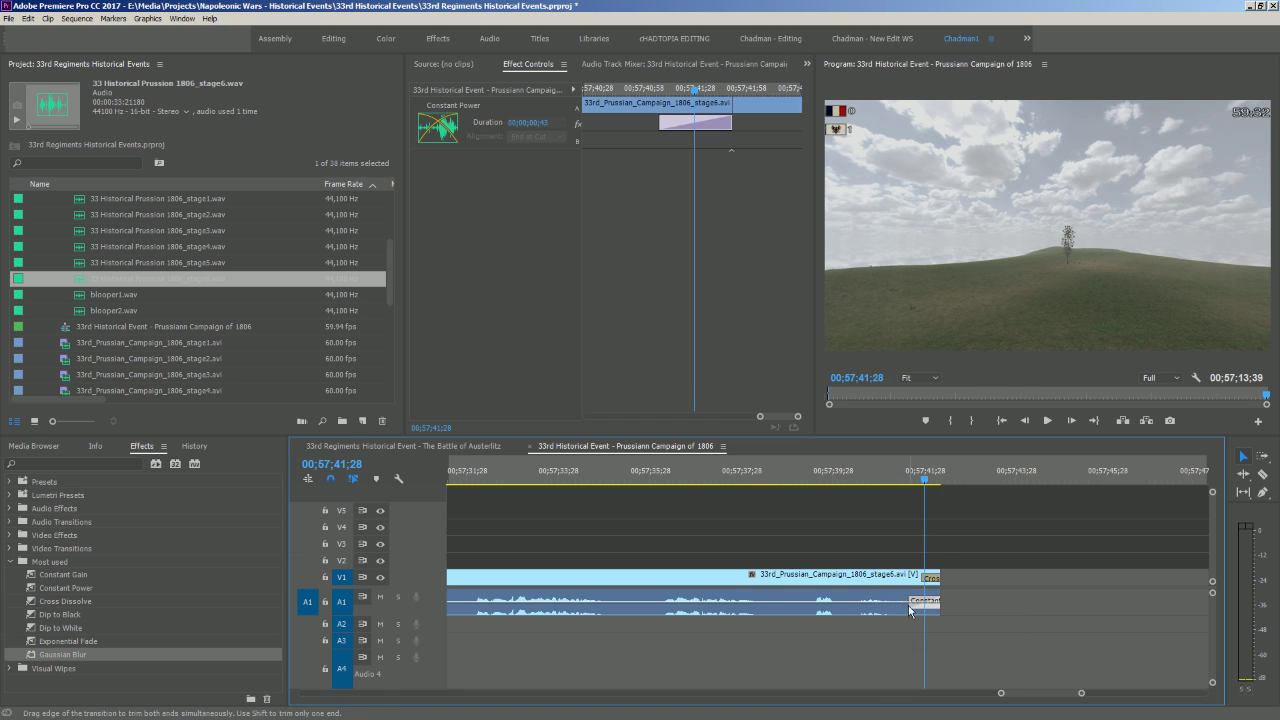
pyautogui.click(910, 632)
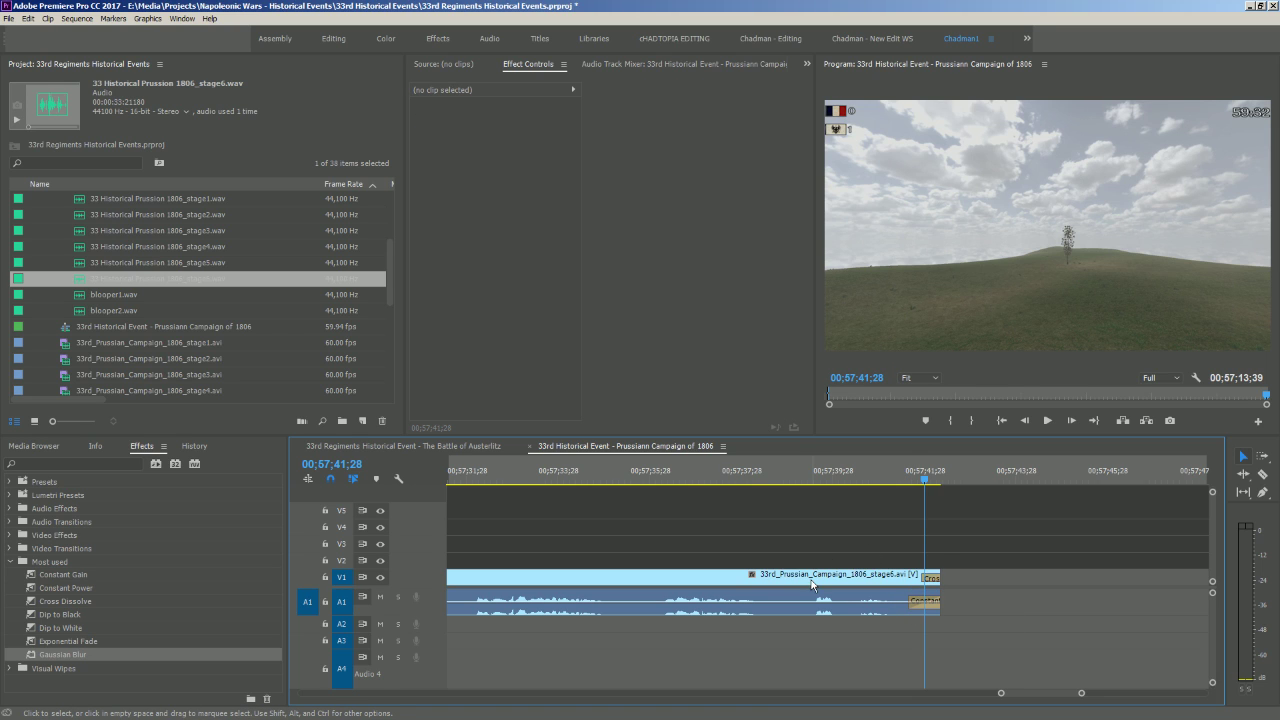
pyautogui.hotkey('ctrl', 's')
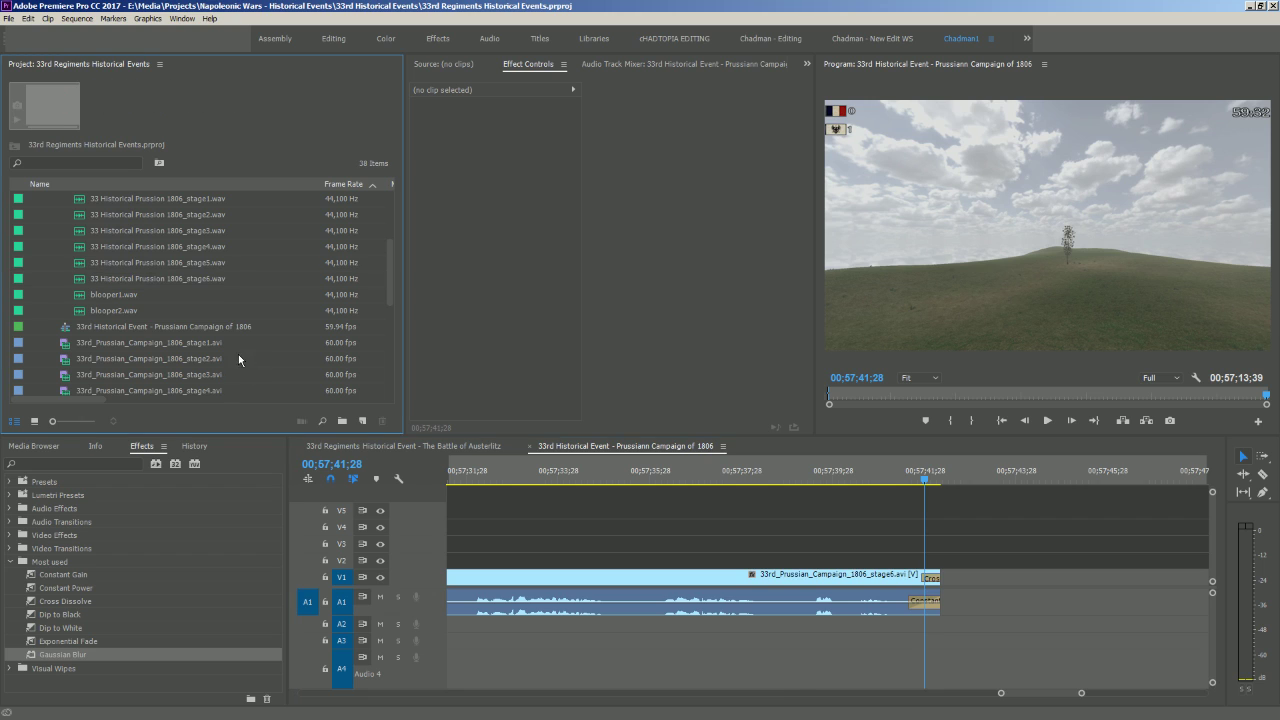
# Copy the Stage1 title from the 33rd_Prussian_Campaign_1806 bin and paste the copy at the project's top level
pyautogui.scroll(-8, 141, 321)
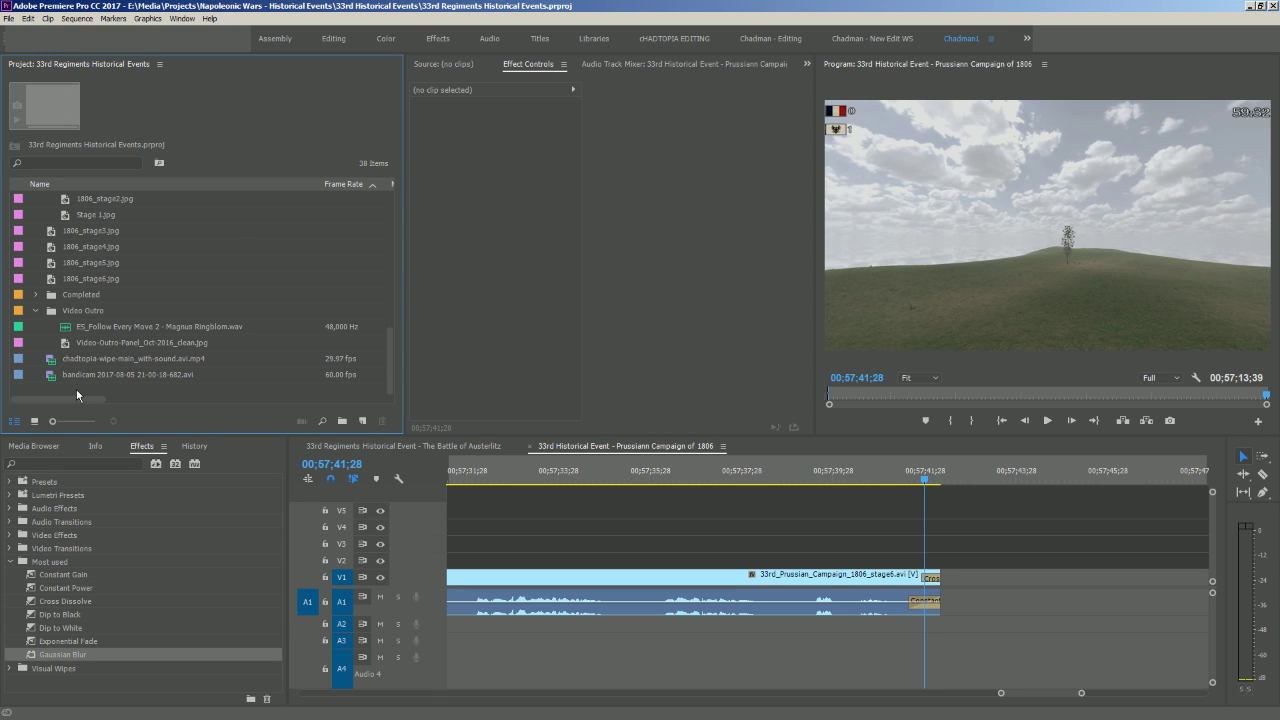
pyautogui.scroll(1, 119, 308)
pyautogui.scroll(2, 119, 305)
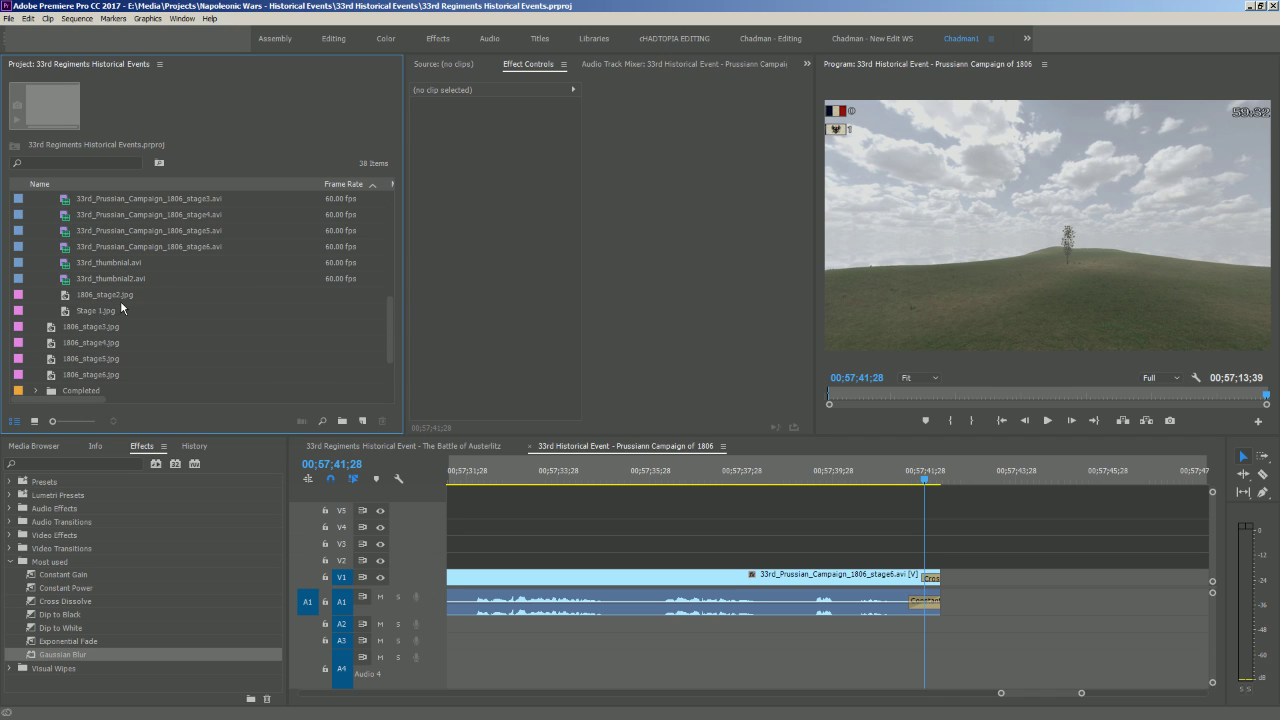
pyautogui.click(73, 308)
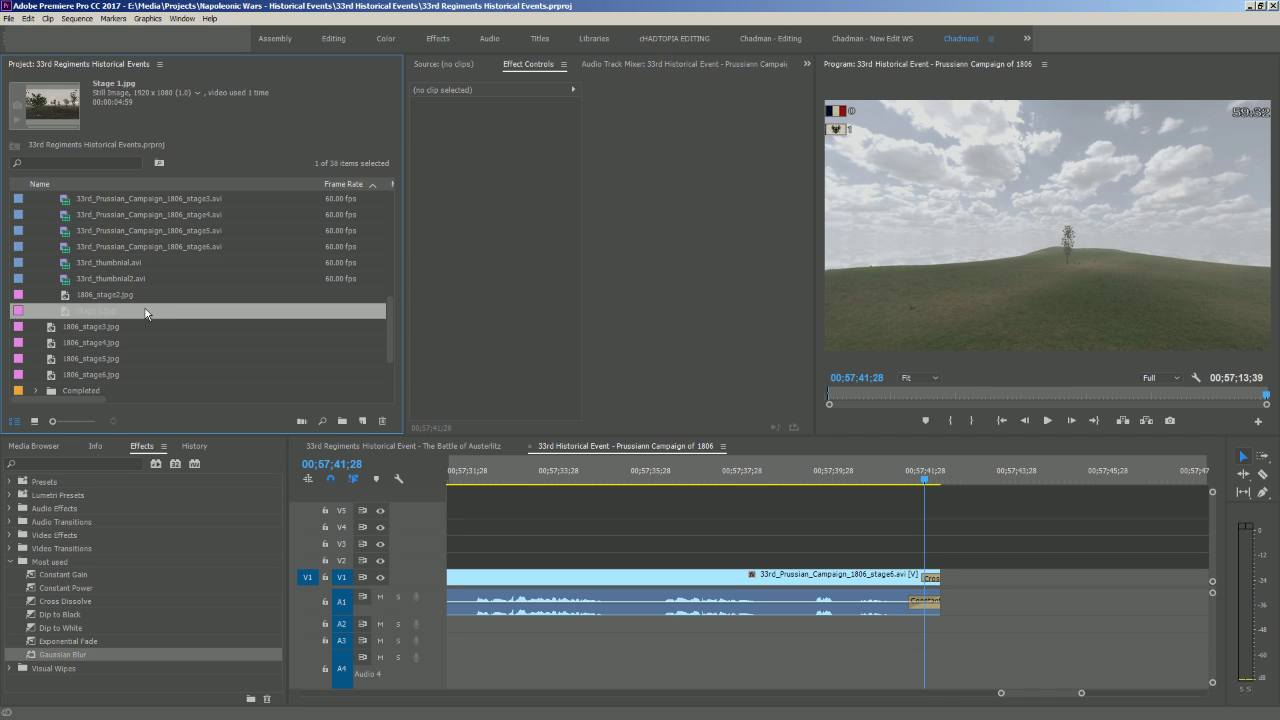
pyautogui.scroll(3, 145, 310)
pyautogui.scroll(7, 144, 330)
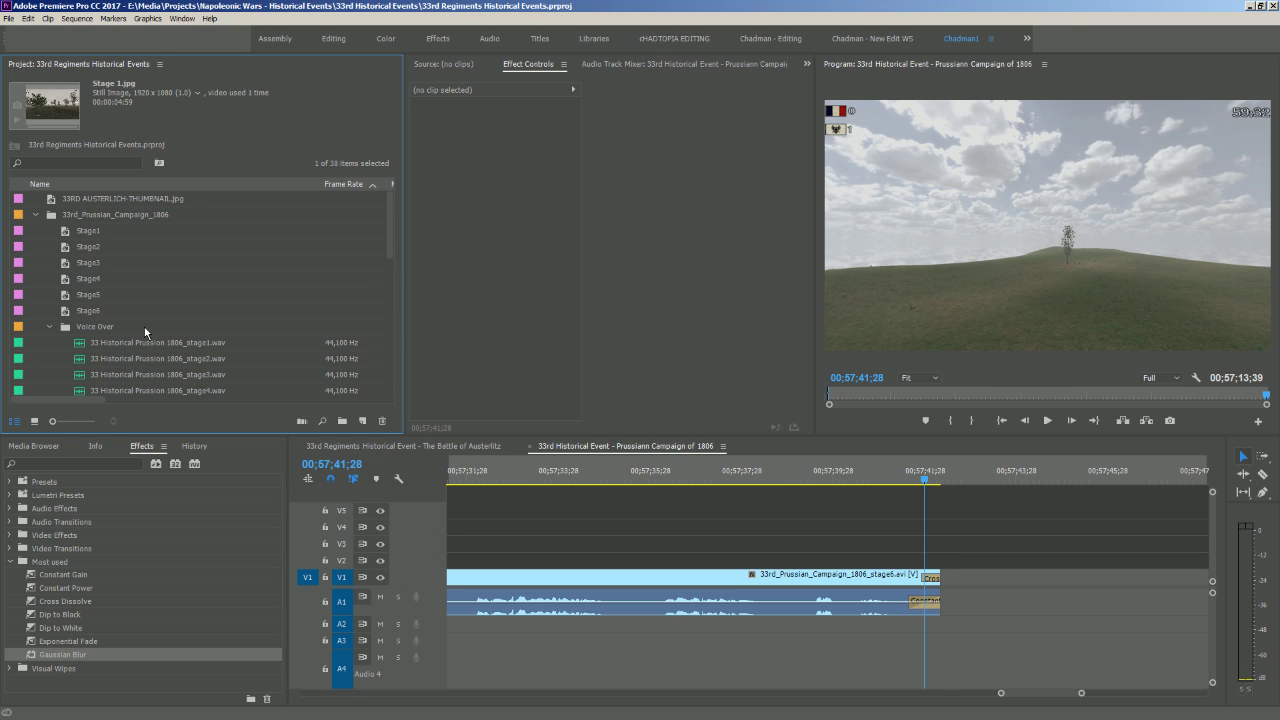
pyautogui.click(70, 232)
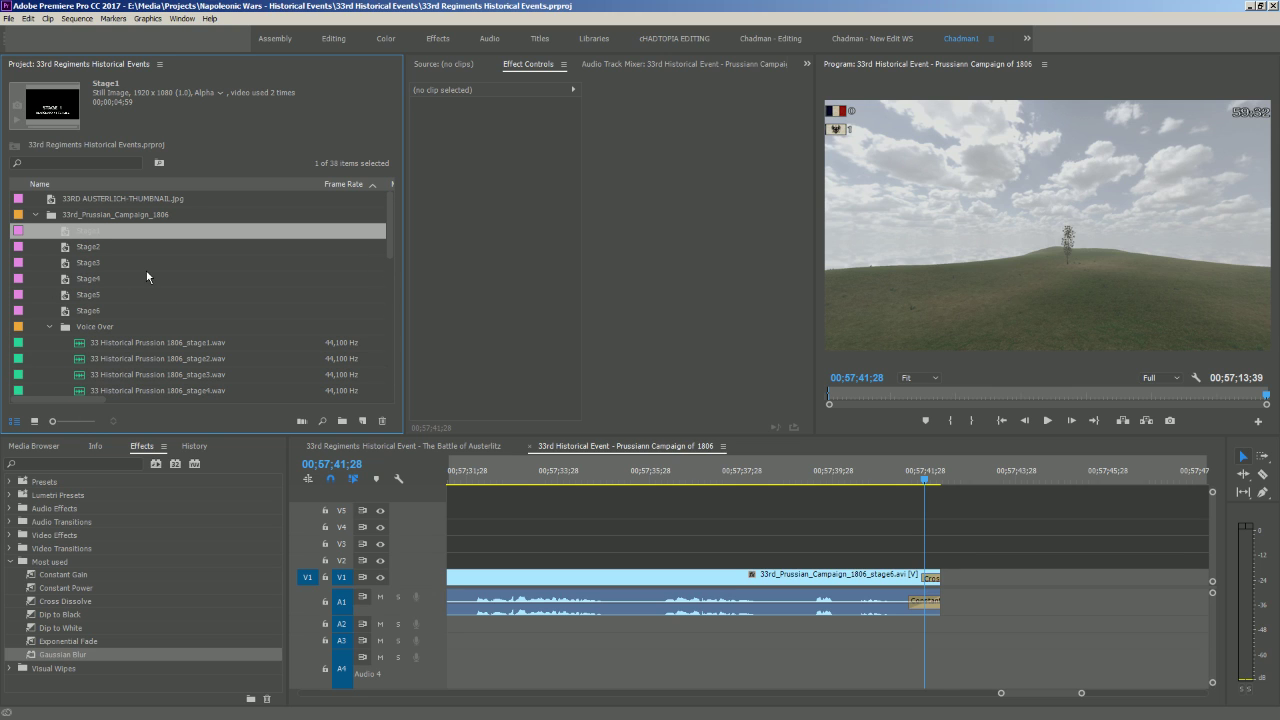
pyautogui.scroll(-6, 140, 330)
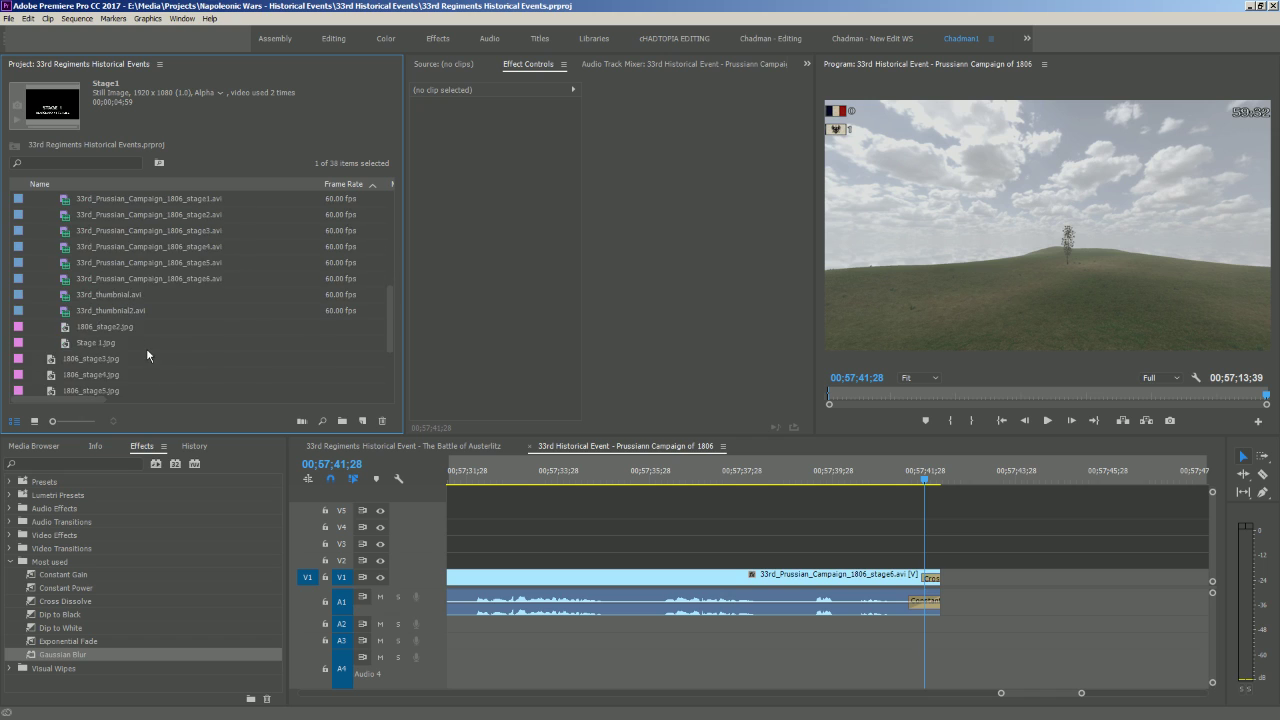
pyautogui.scroll(-4, 157, 370)
pyautogui.click(140, 386)
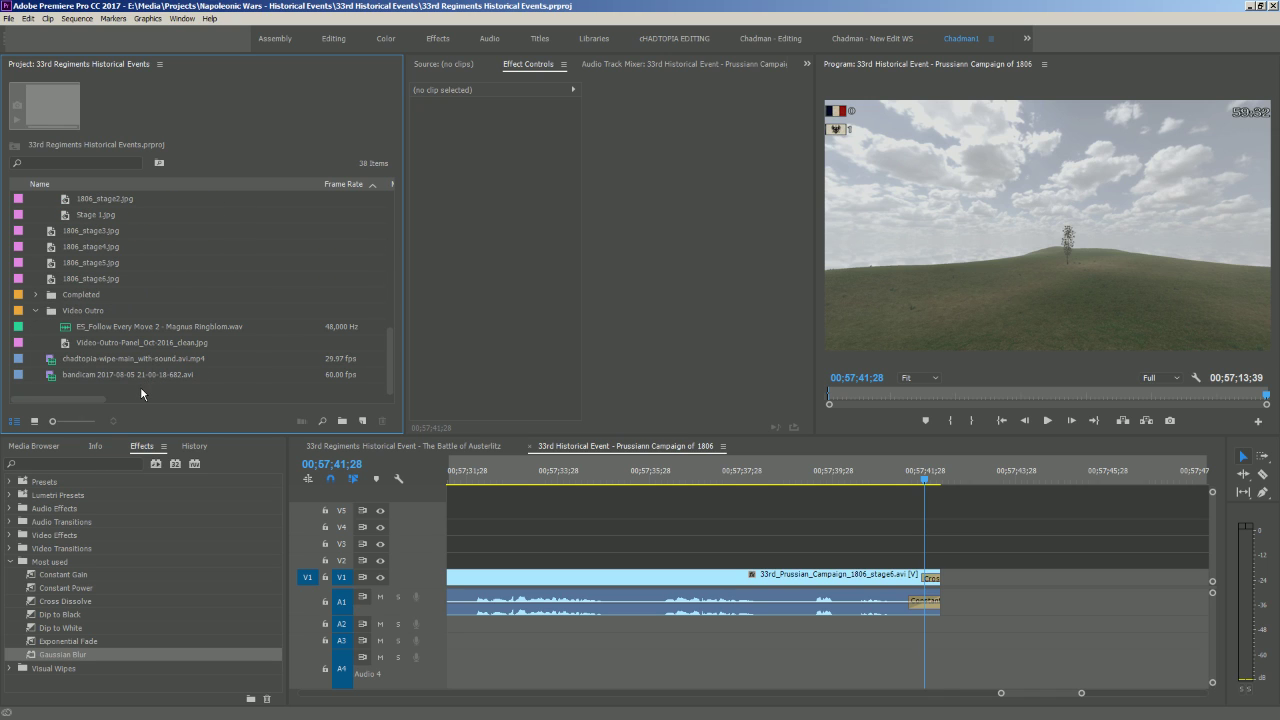
pyautogui.hotkey('ctrl', 'v')
# Rename the pasted title copy as Bloopers
pyautogui.click(72, 312)
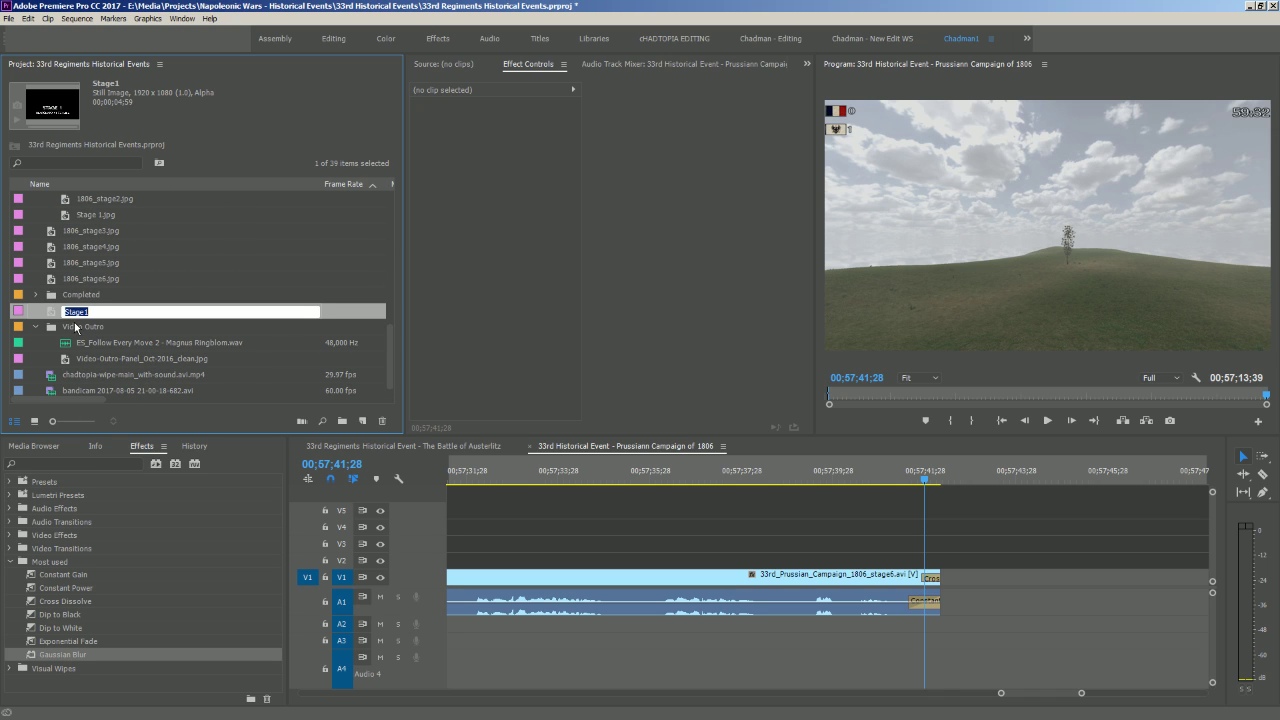
pyautogui.write('Bloopers')
pyautogui.press('Return')
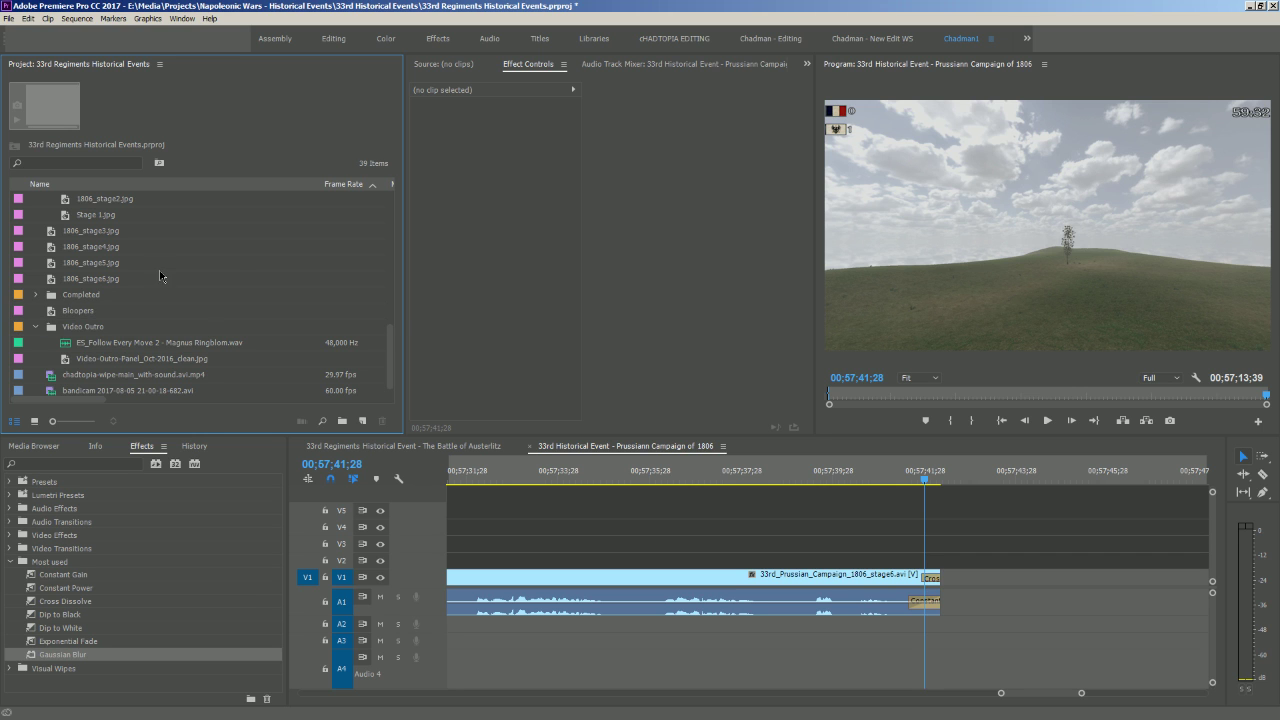
# Open the Bloopers title for editing and delete its "REARGUARD AT SCHLIEZ" line
pyautogui.doubleClick(55, 311)
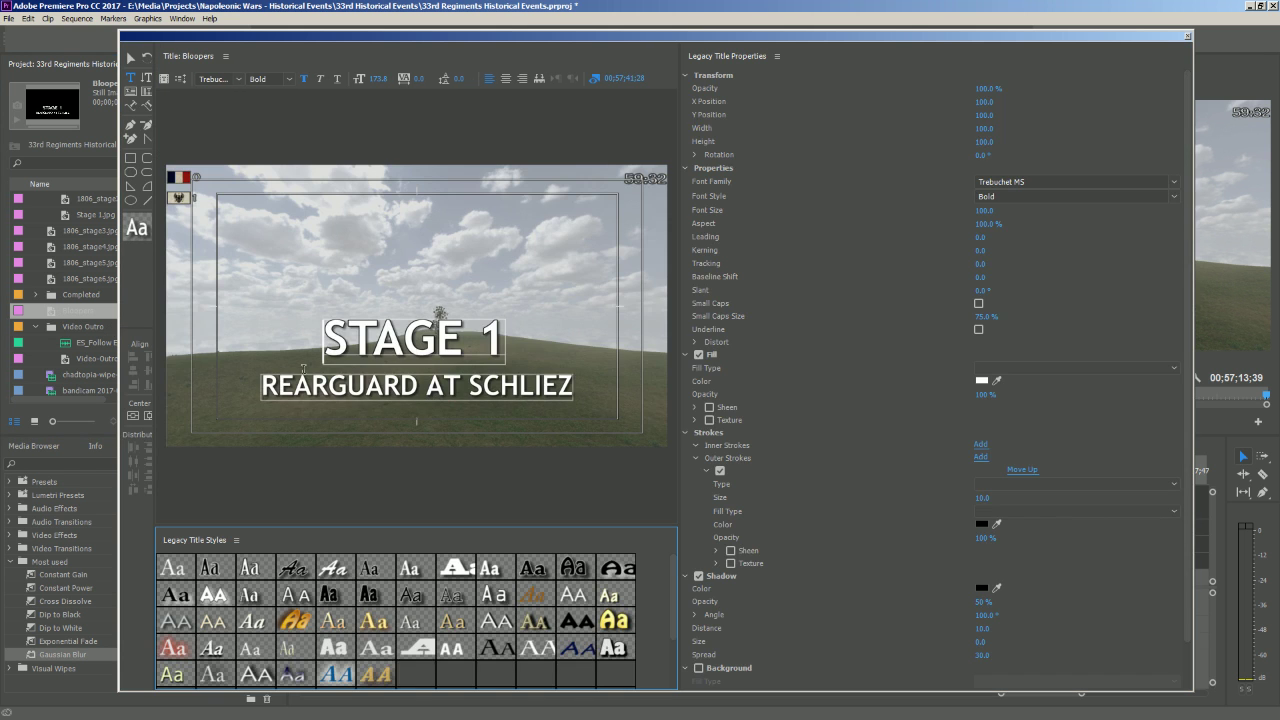
pyautogui.click(130, 57)
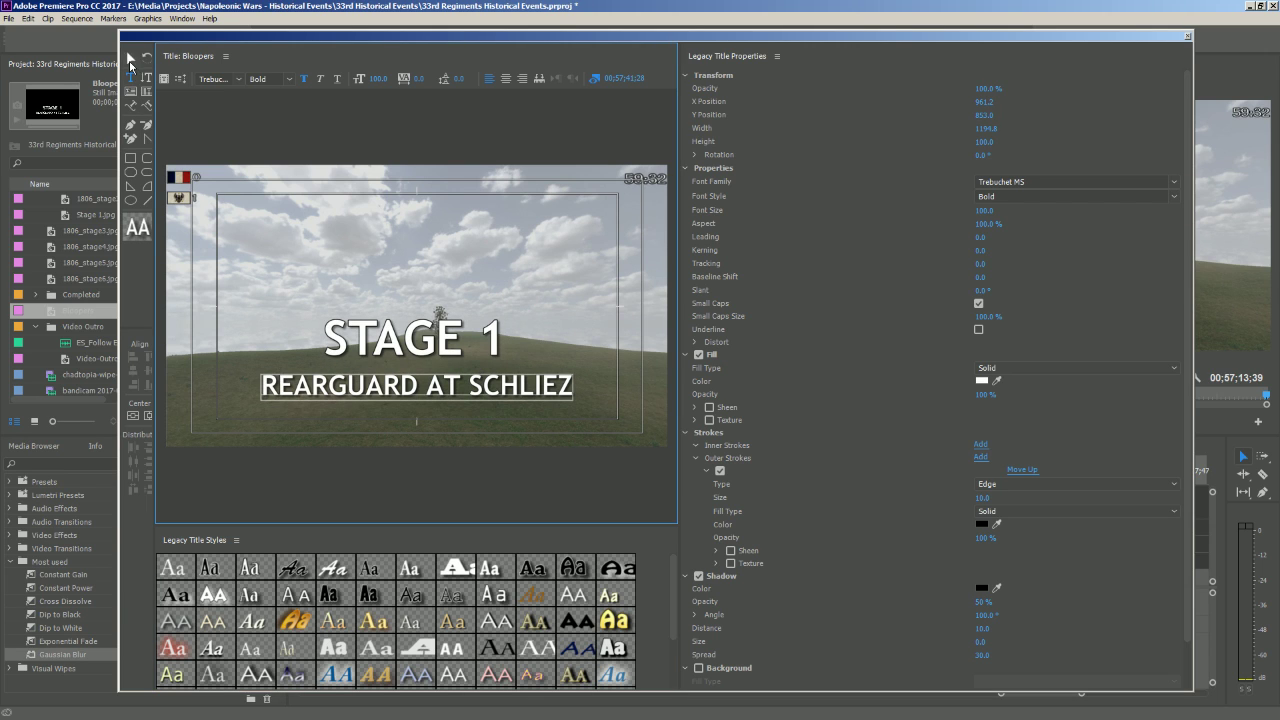
pyautogui.click(334, 390)
pyautogui.press('Delete')
# Replace the "STAGE 1" text with "BLOOPERS" and move it slightly up towards the centre of the frame
pyautogui.doubleClick(330, 337)
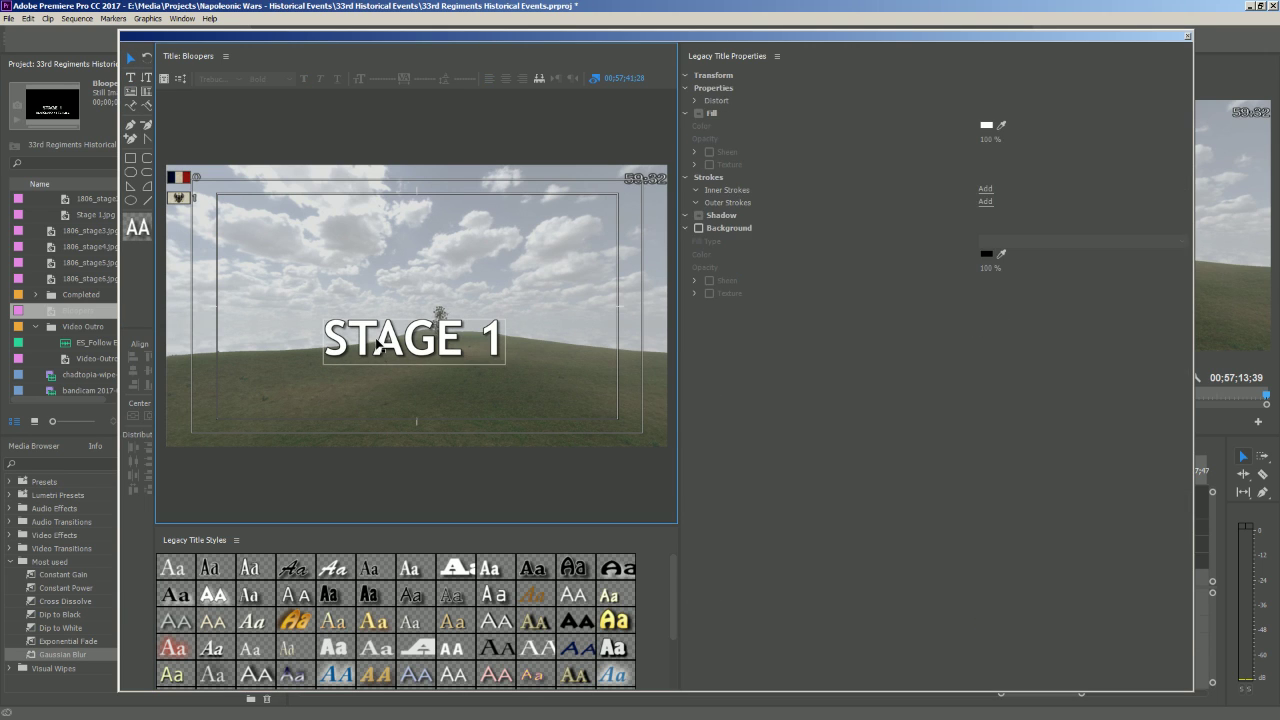
pyautogui.moveTo(330, 337); pyautogui.dragTo(523, 332)
pyautogui.write('B')
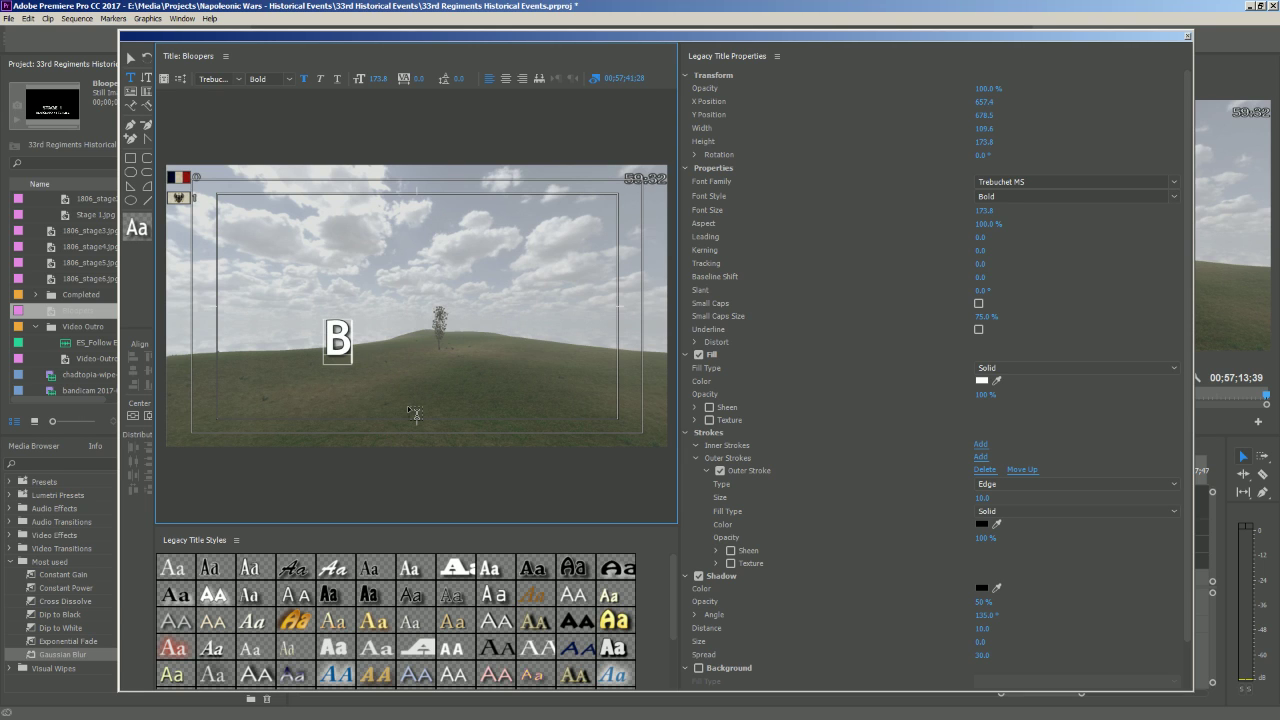
pyautogui.write('LOOP')
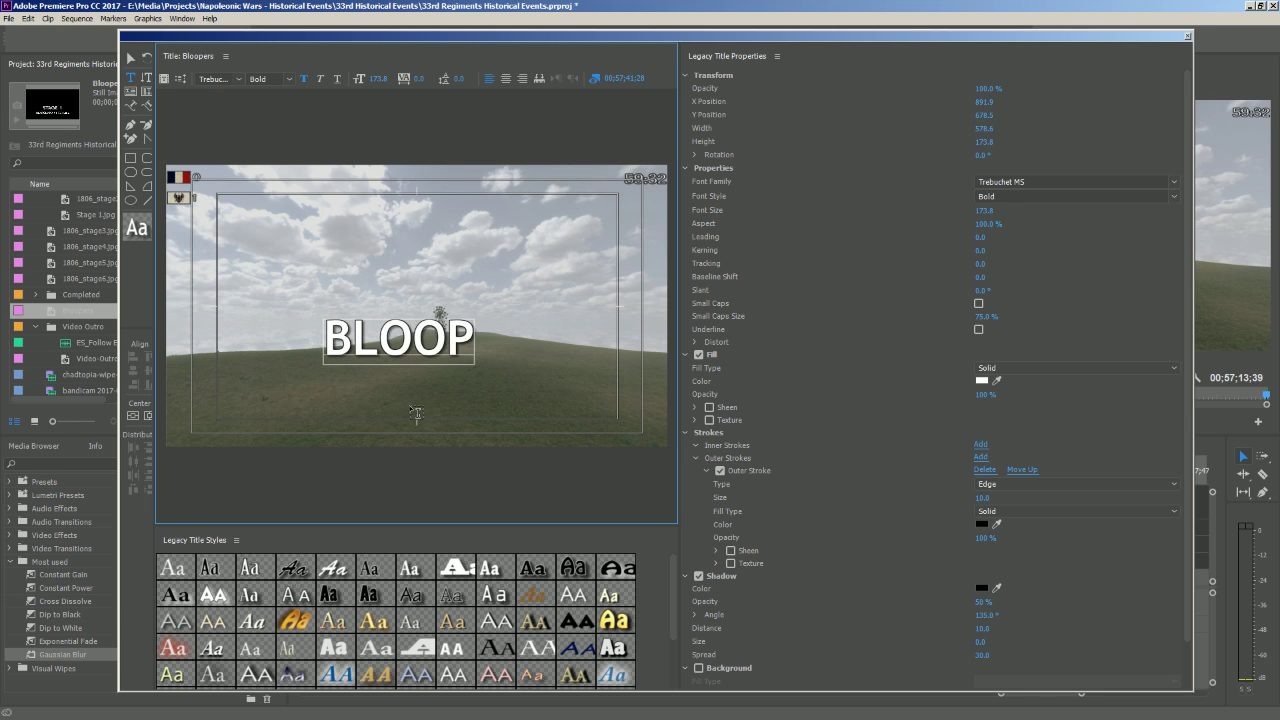
pyautogui.write('ERRS')
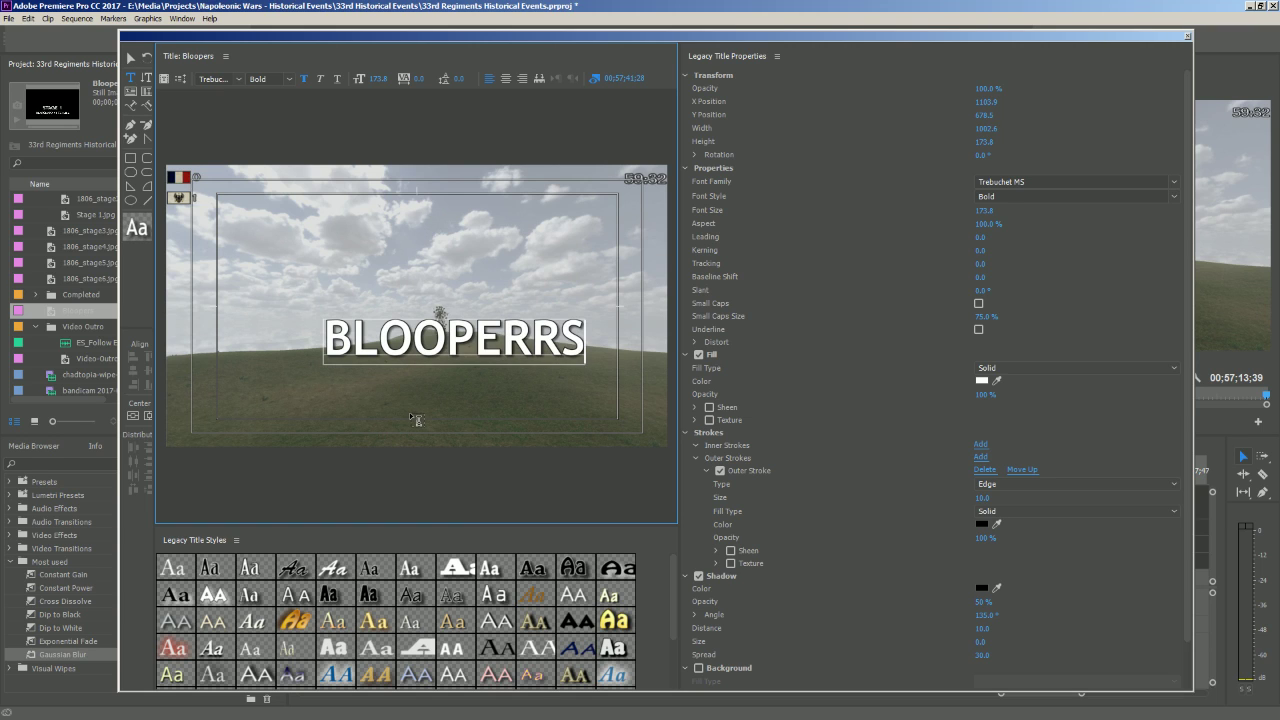
pyautogui.press('BackSpace')
pyautogui.press('BackSpace')
pyautogui.write('S')
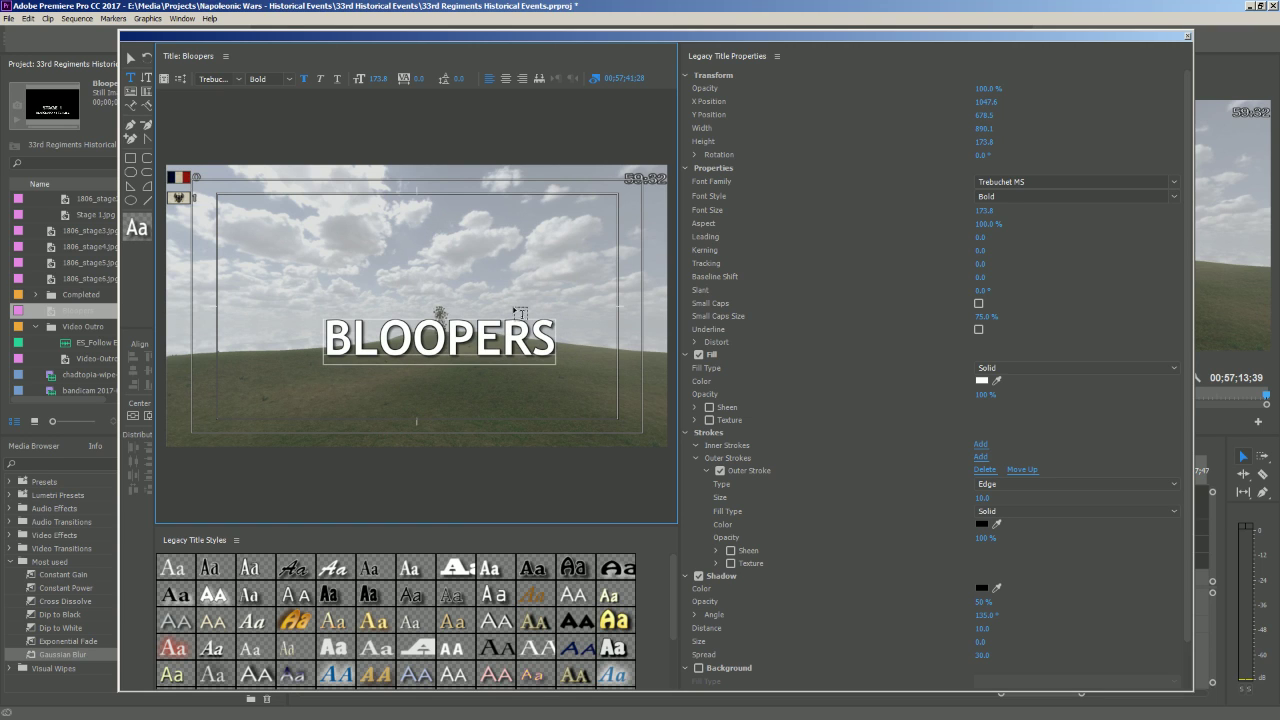
pyautogui.click(131, 59)
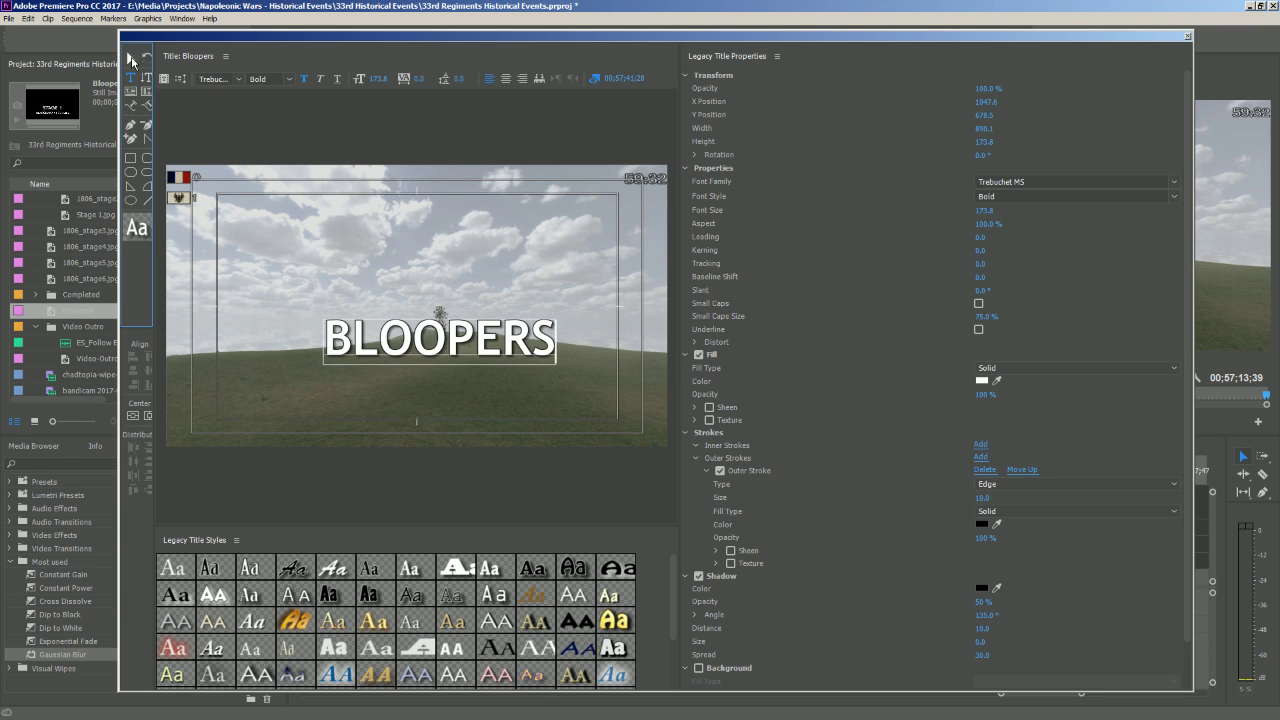
pyautogui.moveTo(456, 356); pyautogui.dragTo(437, 321)
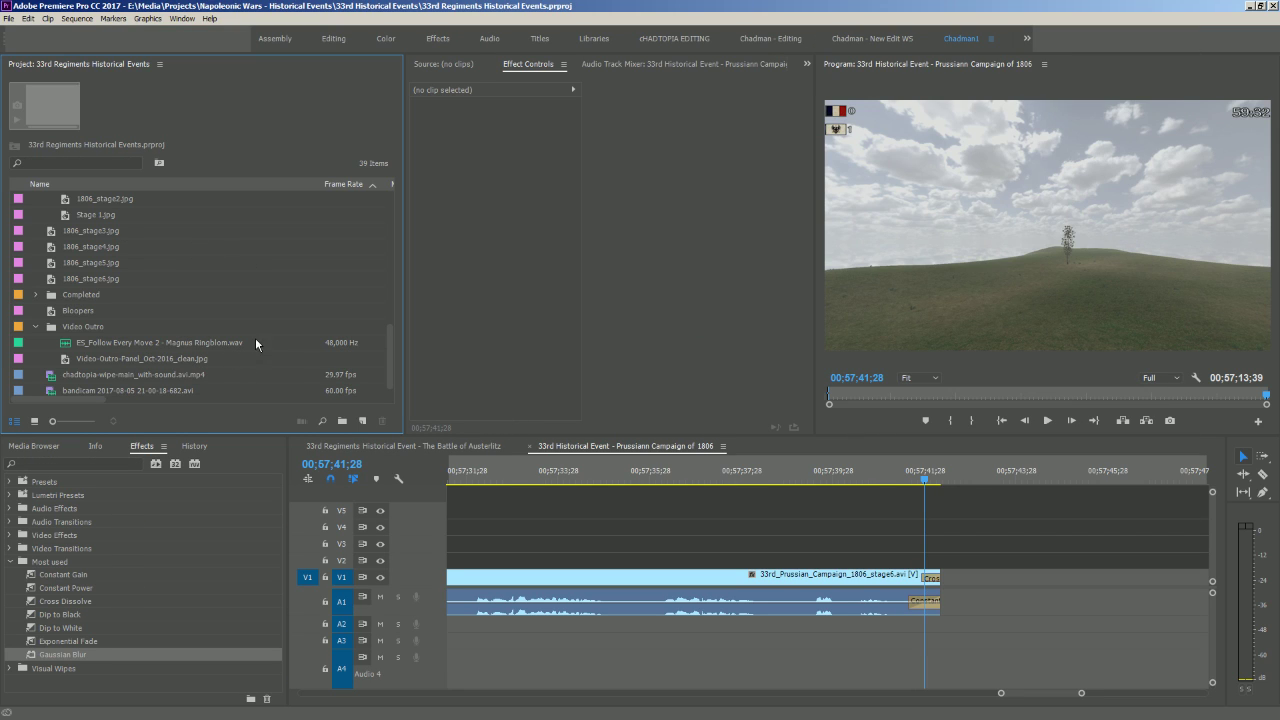
pyautogui.click(983, 477)
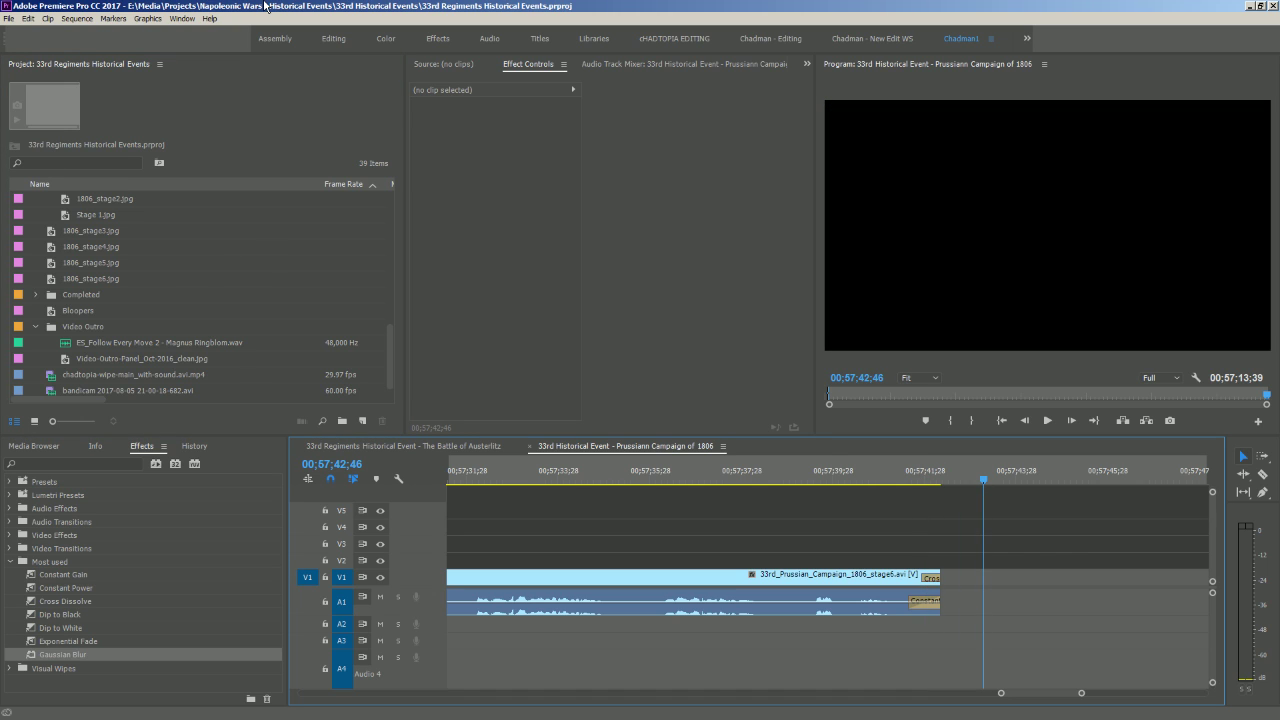
pyautogui.hotkey('ctrl', 'n')
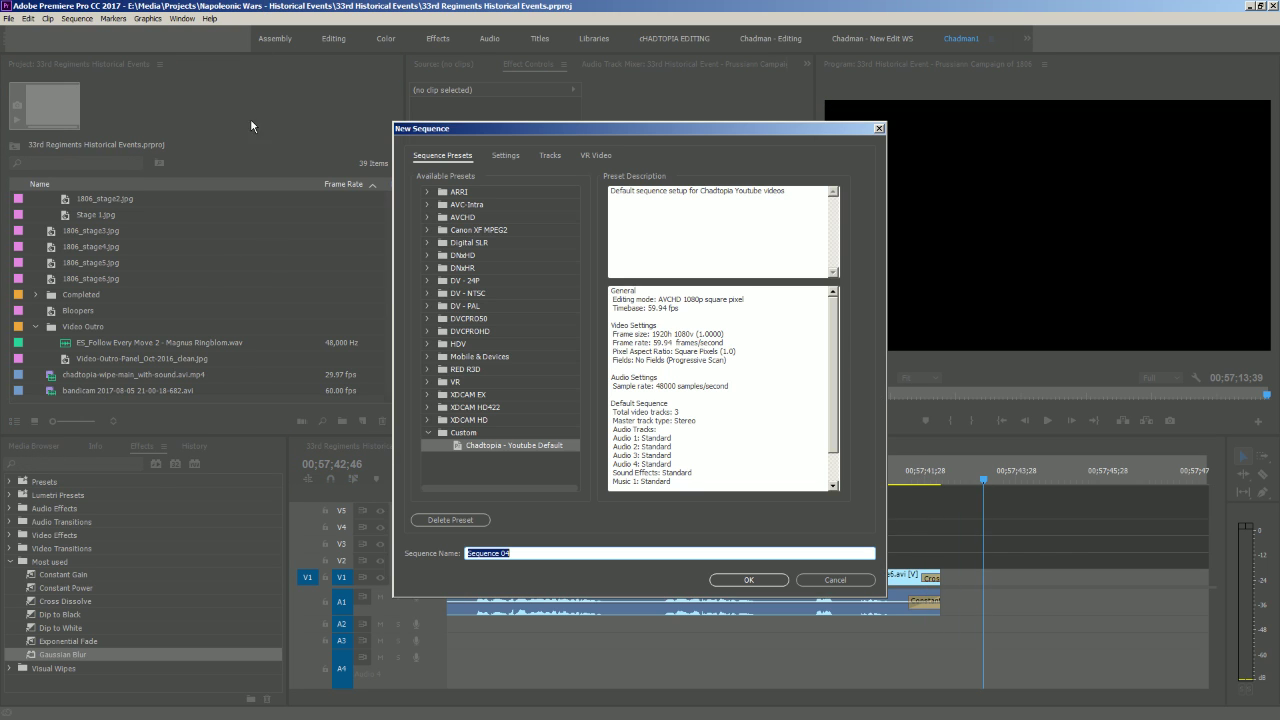
pyautogui.click(828, 580)
# Create a Bars and Tone clip at 1920 x 1080, 59.94 fps Drop-Frame, square pixels and 48000 Hz
pyautogui.click(10, 19)
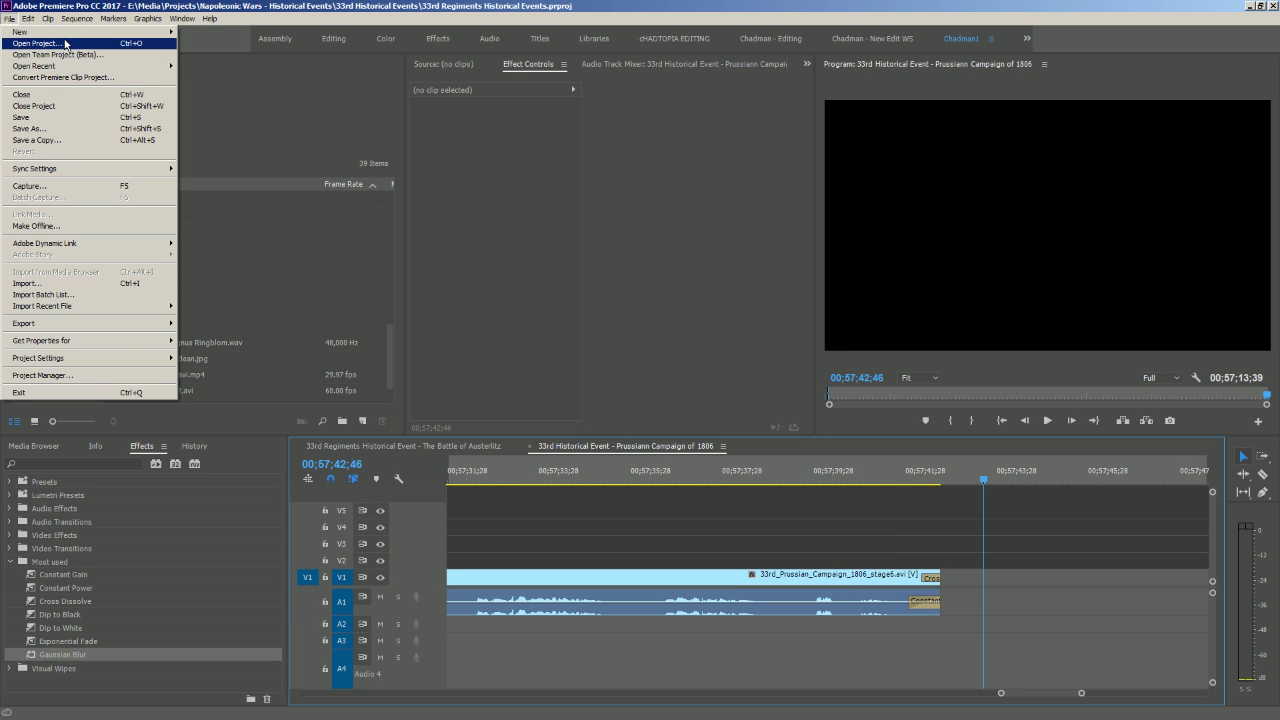
pyautogui.moveTo(64, 34)
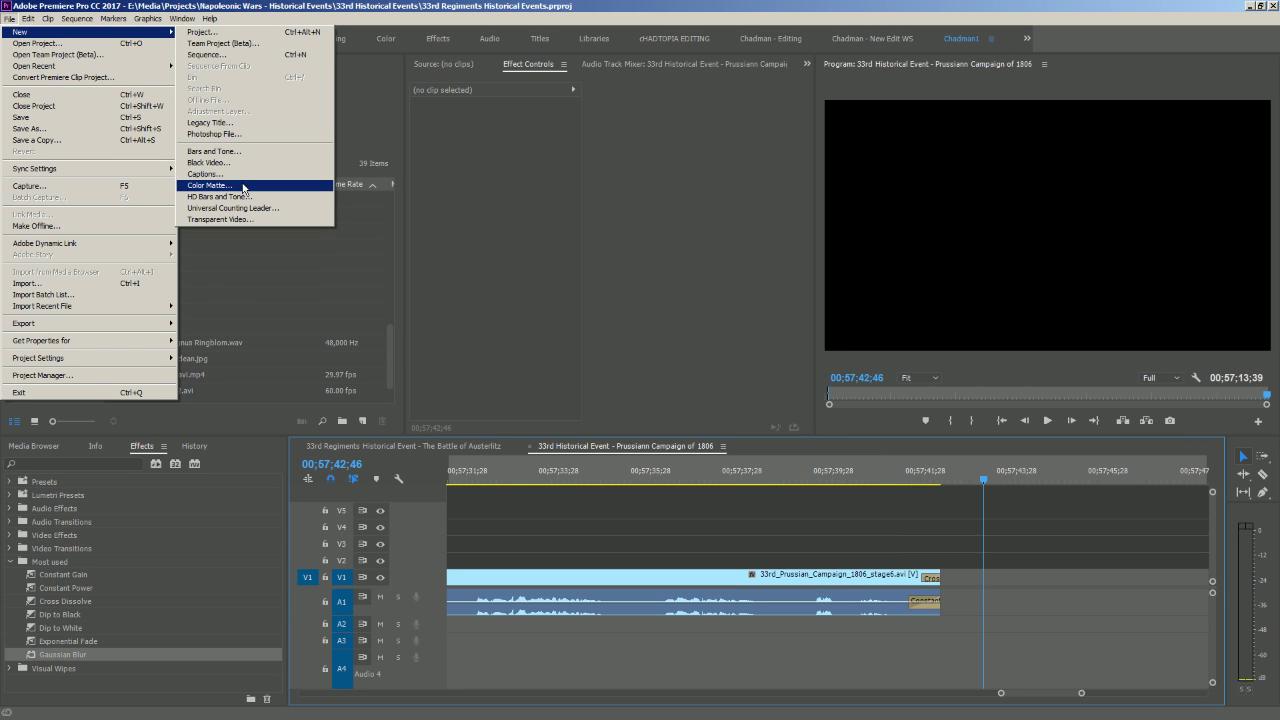
pyautogui.click(240, 152)
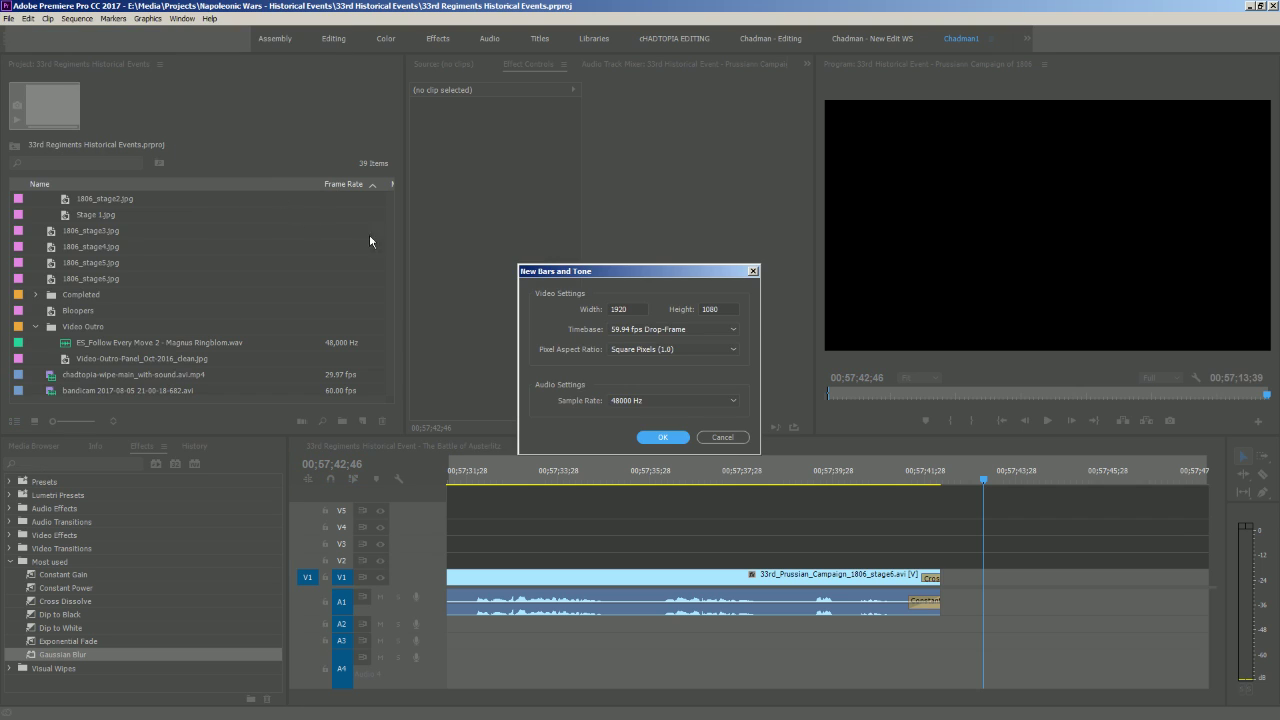
pyautogui.click(655, 438)
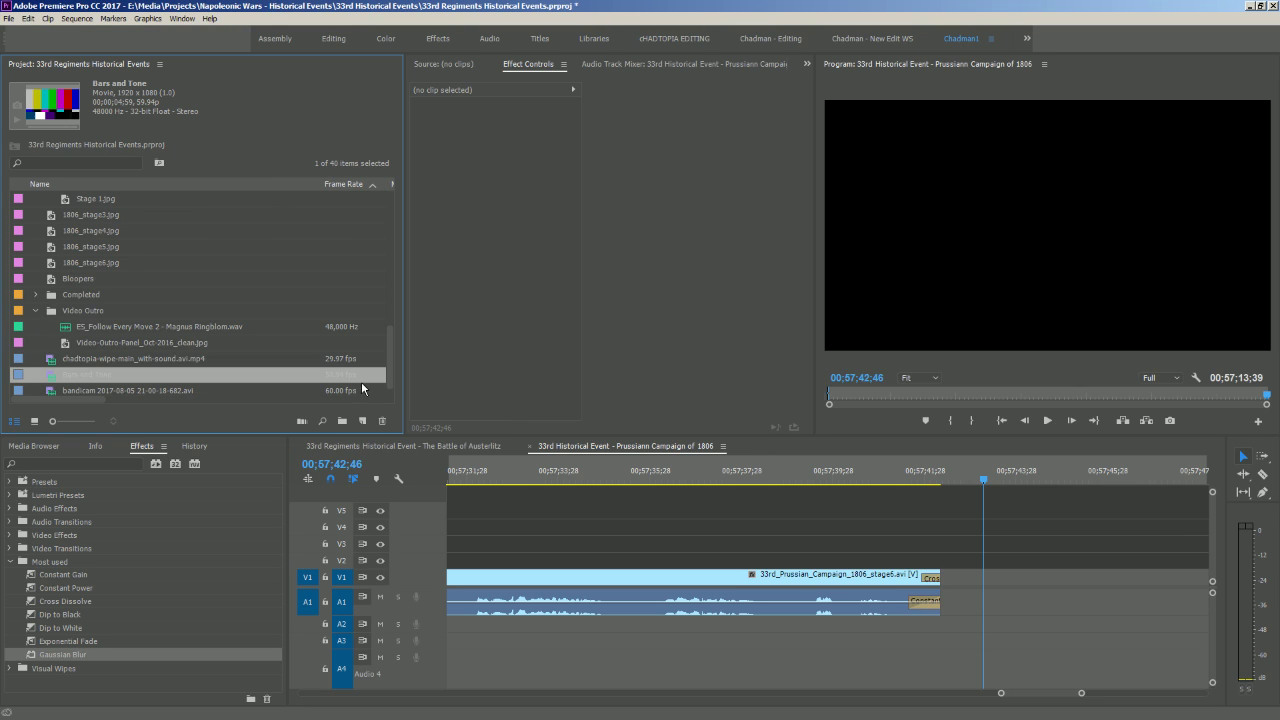
# Place the Bars and Tone clip on V2 directly after the end of the stage 6 footage and preview the transition
pyautogui.moveTo(98, 356); pyautogui.dragTo(942, 560)
pyautogui.moveTo(925, 485); pyautogui.dragTo(895, 475)
pyautogui.press('space')
pyautogui.press('space')
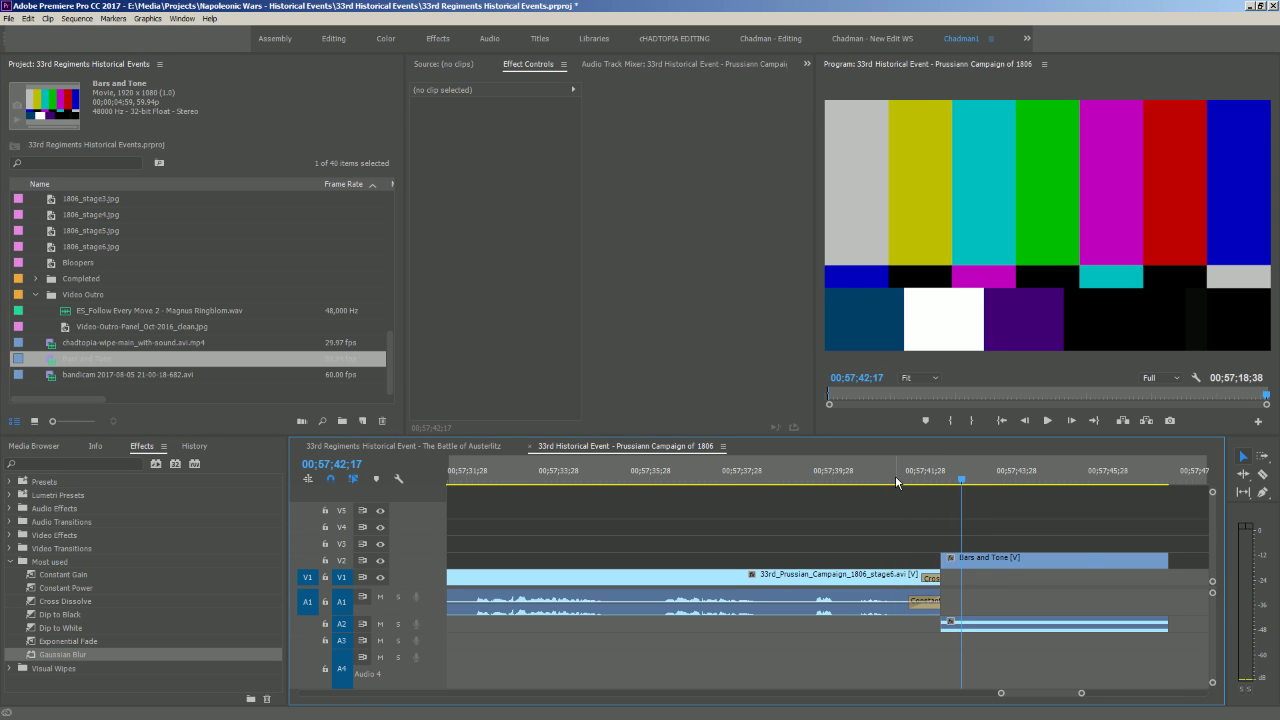
# Trim the Bars and Tone clip's end back to about 00;57;42;17, move it to tracks V4 and A3, and preview it
pyautogui.moveTo(1164, 557); pyautogui.dragTo(960, 557)
pyautogui.moveTo(950, 622); pyautogui.dragTo(953, 642)
pyautogui.click(933, 480)
pyautogui.press('space')
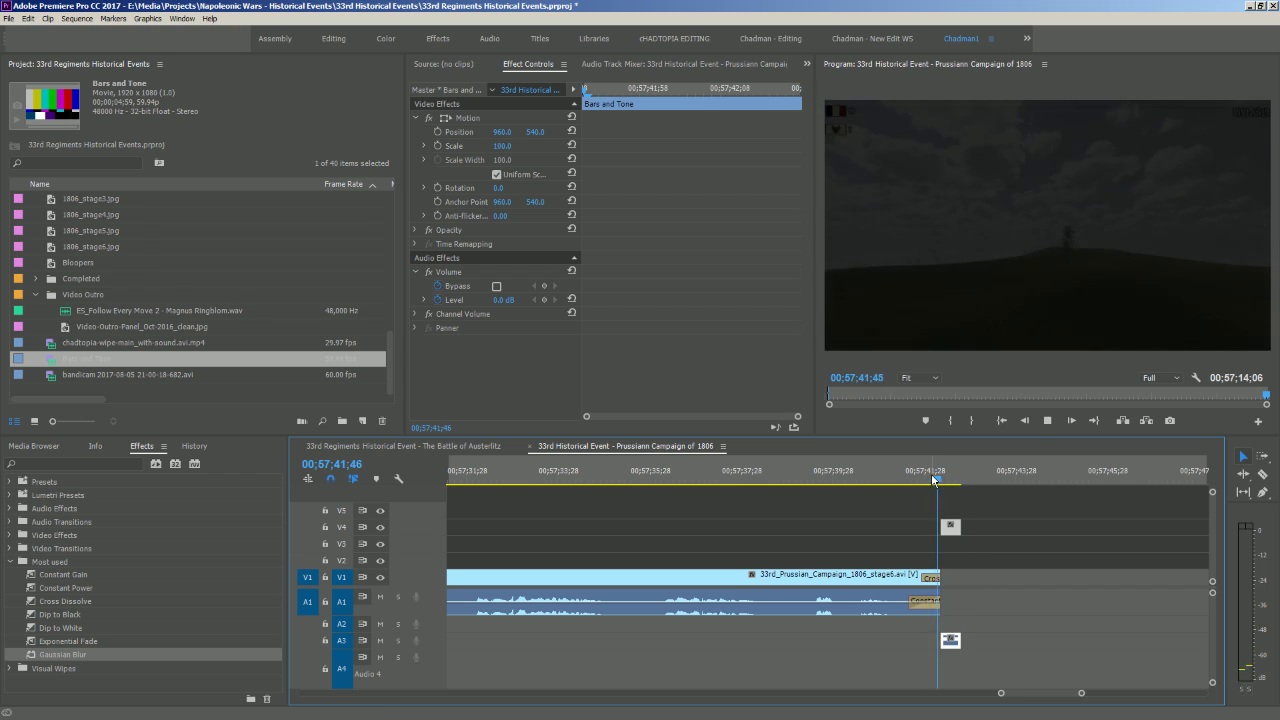
pyautogui.press('space')
# Lower the Audio 3 track volume to -12.4 dB in the Audio Track Mixer, playing the tone before and after
pyautogui.click(630, 64)
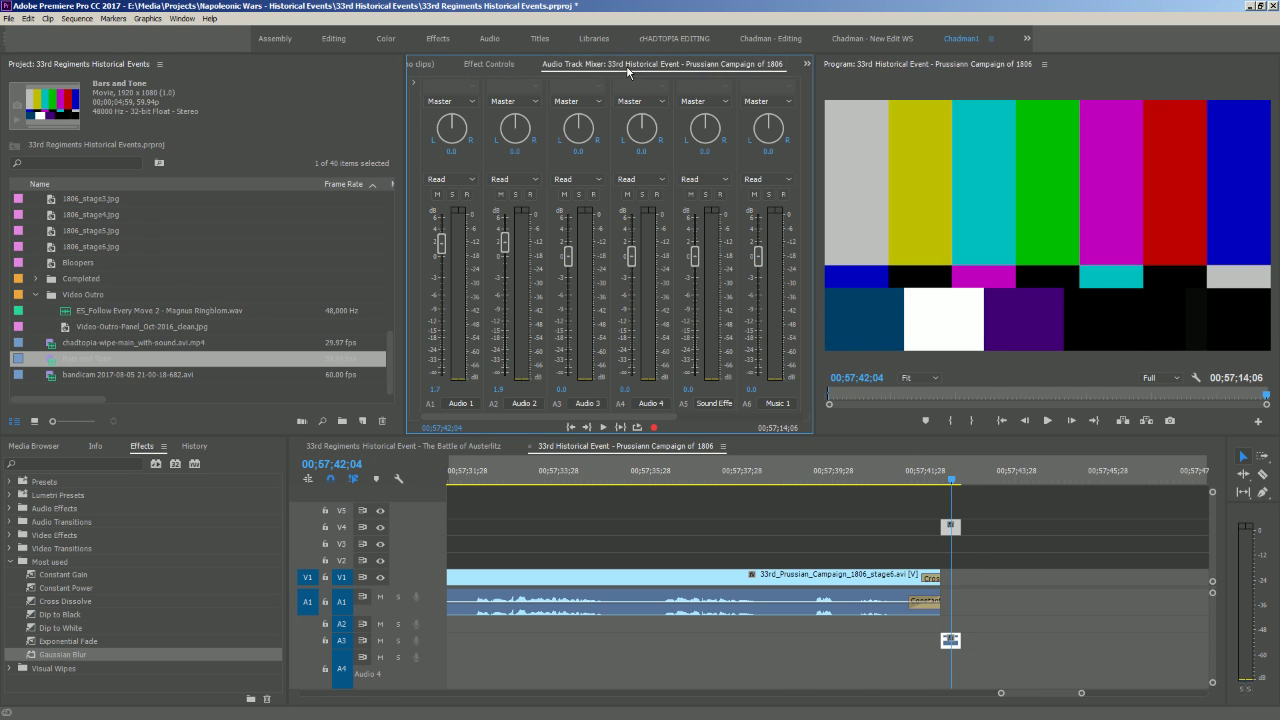
pyautogui.click(946, 480)
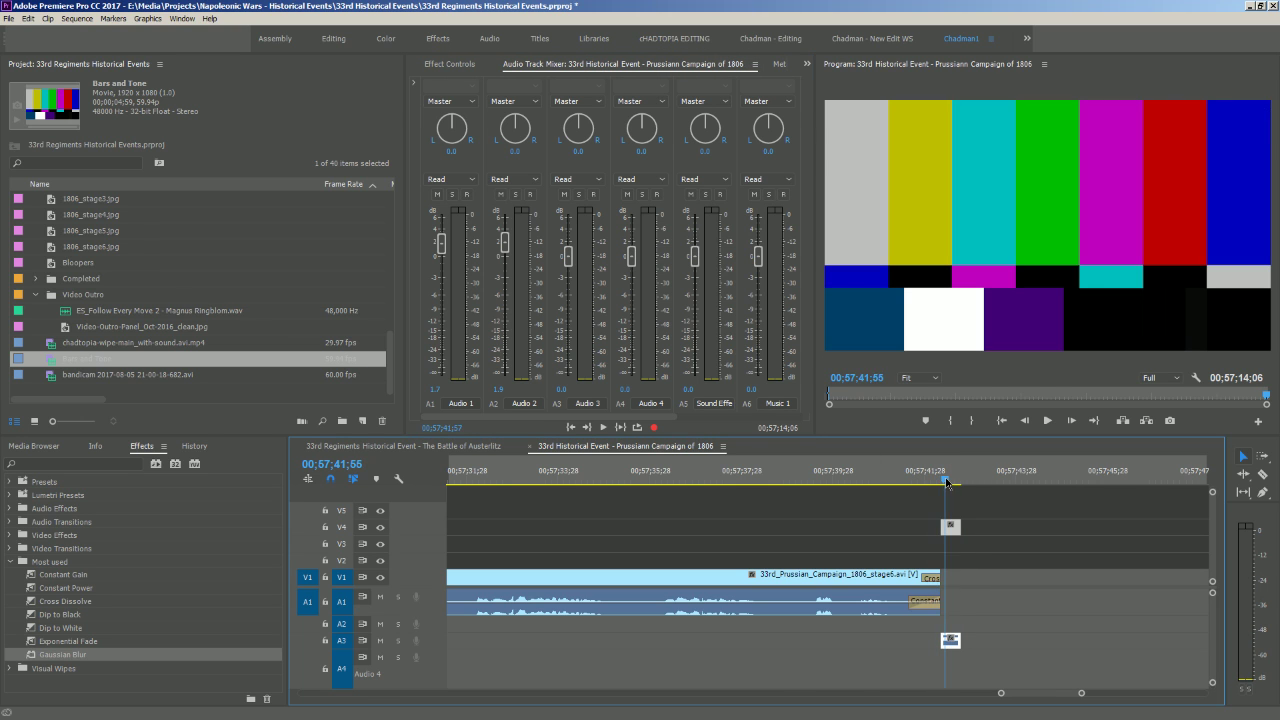
pyautogui.press('space')
pyautogui.press('space')
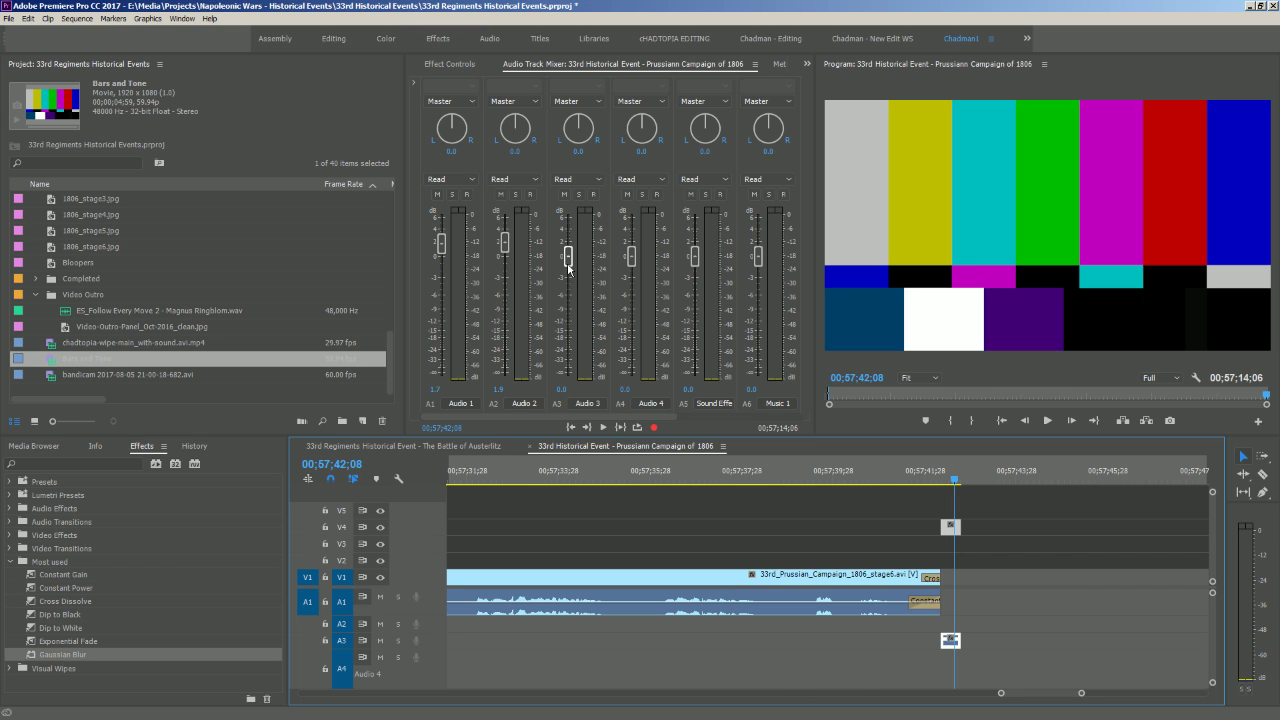
pyautogui.moveTo(568, 258); pyautogui.dragTo(571, 288)
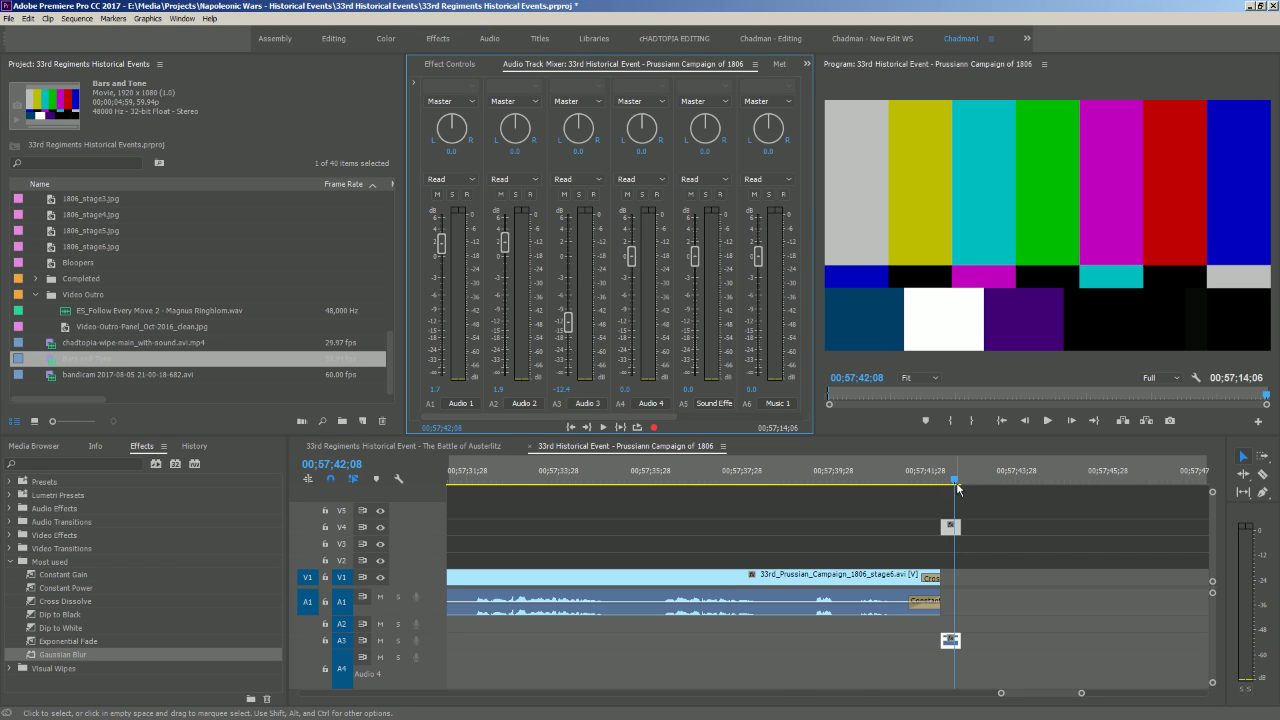
pyautogui.click(926, 482)
pyautogui.press('space')
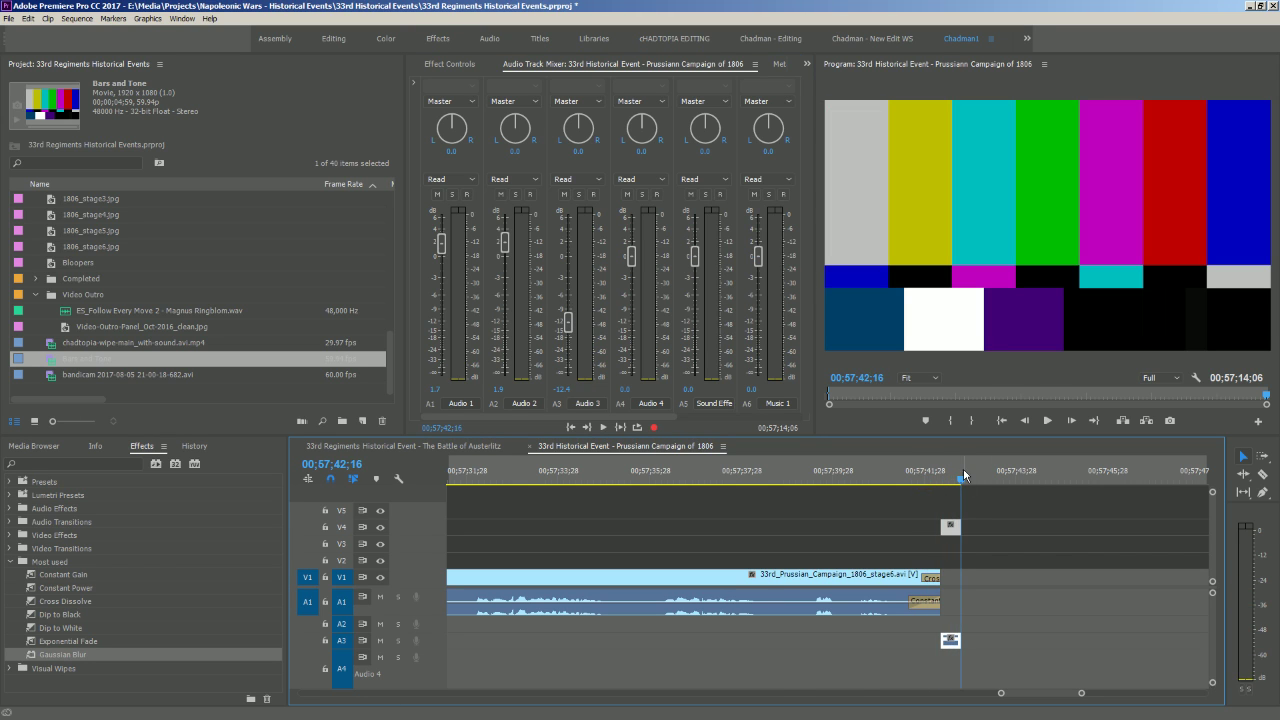
# Shorten the Bars and Tone clip from its end to about 14 frames
pyautogui.press('=')
pyautogui.press('=')
pyautogui.press('=')
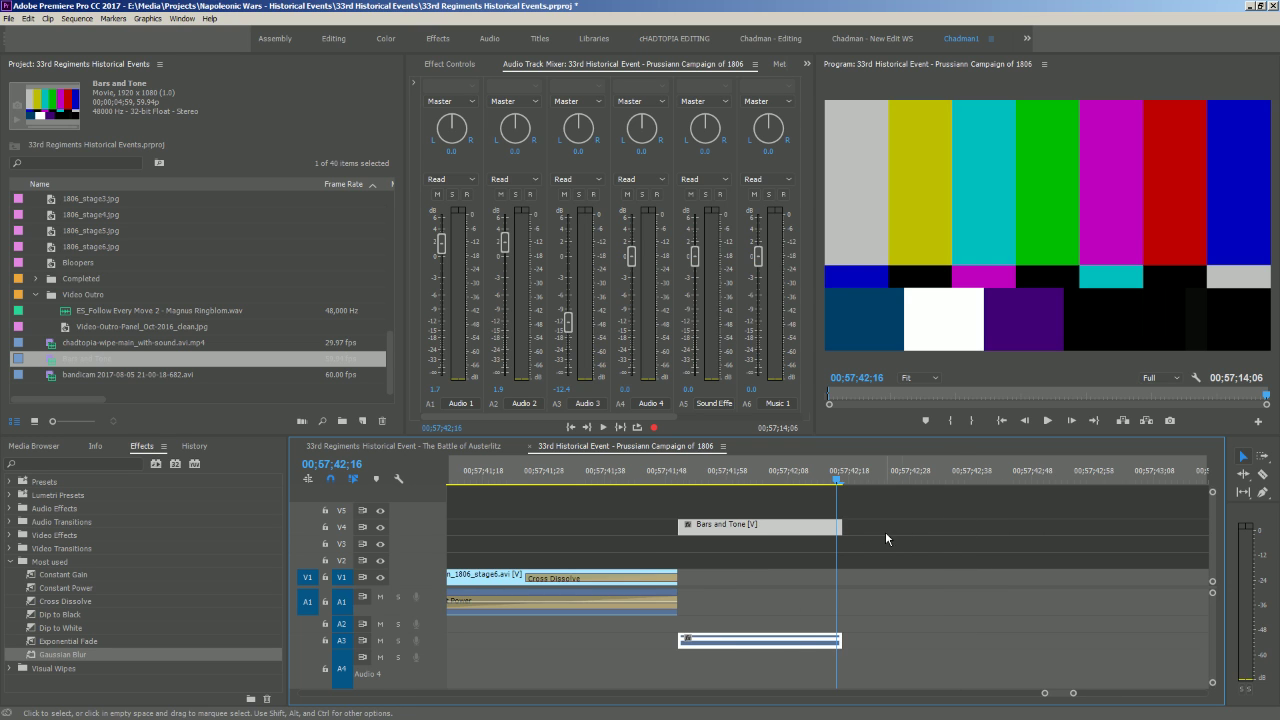
pyautogui.moveTo(840, 527); pyautogui.dragTo(768, 531)
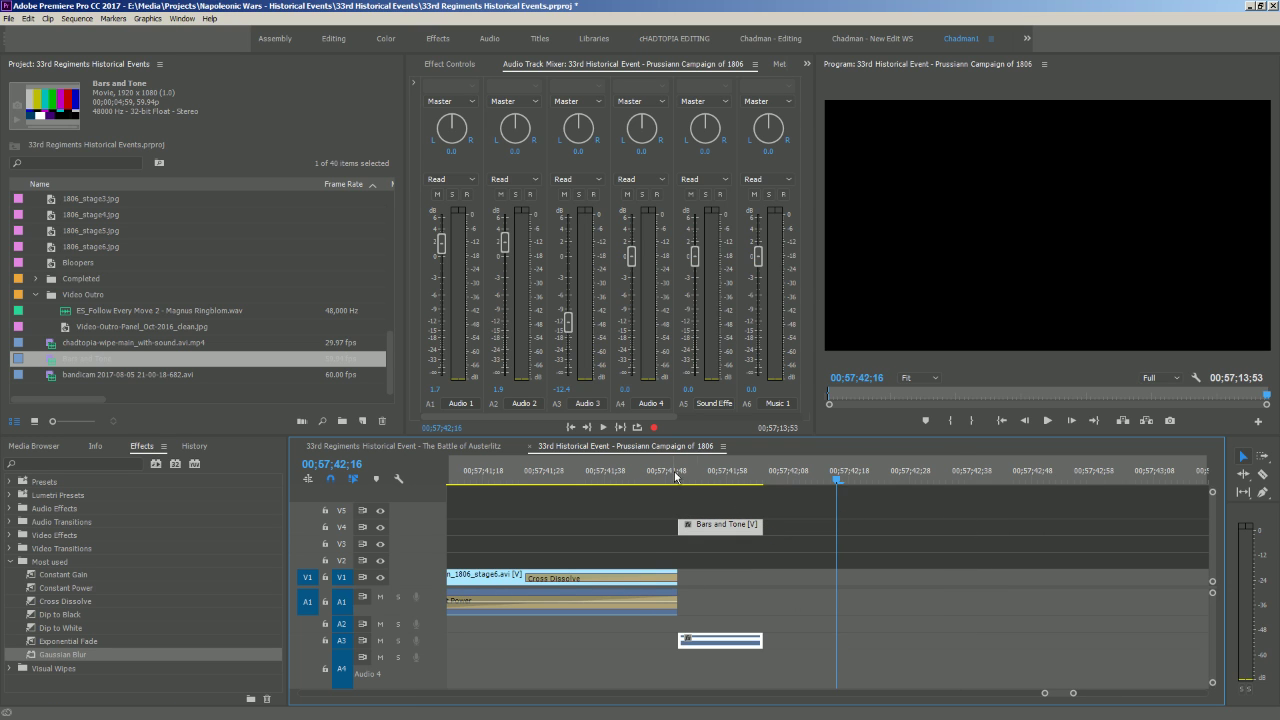
# Play the opening of the sequence from its start
pyautogui.press('Home')
pyautogui.press('space')
pyautogui.press('space')
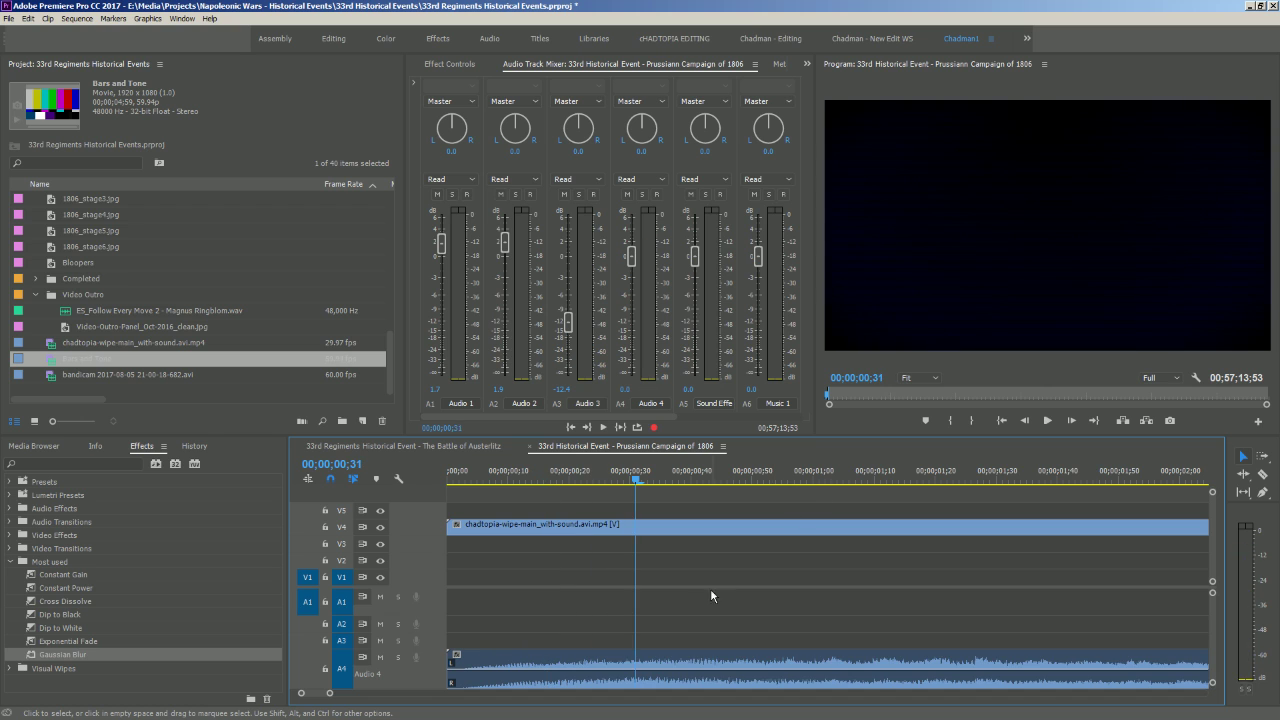
pyautogui.press('-')
pyautogui.press('-')
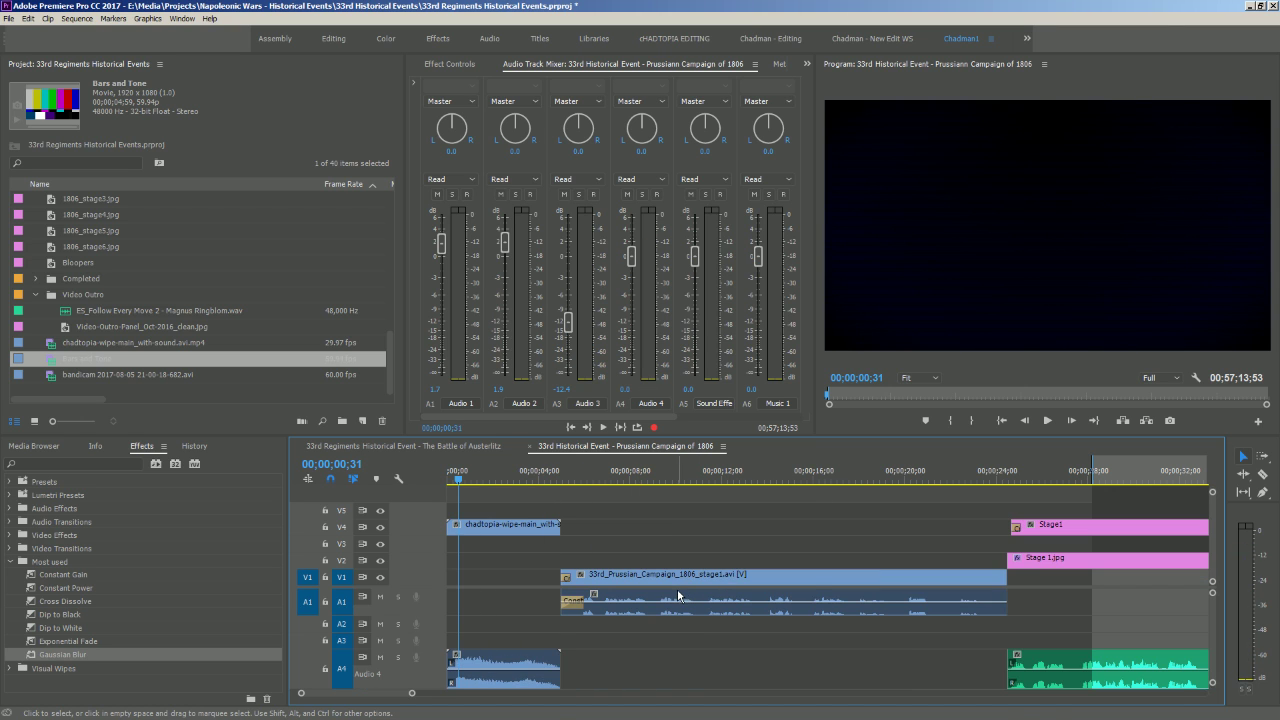
# Check the cut from the end of the stage 6 footage into the Bars and Tone clip
pyautogui.press('\\')
pyautogui.click(1145, 472)
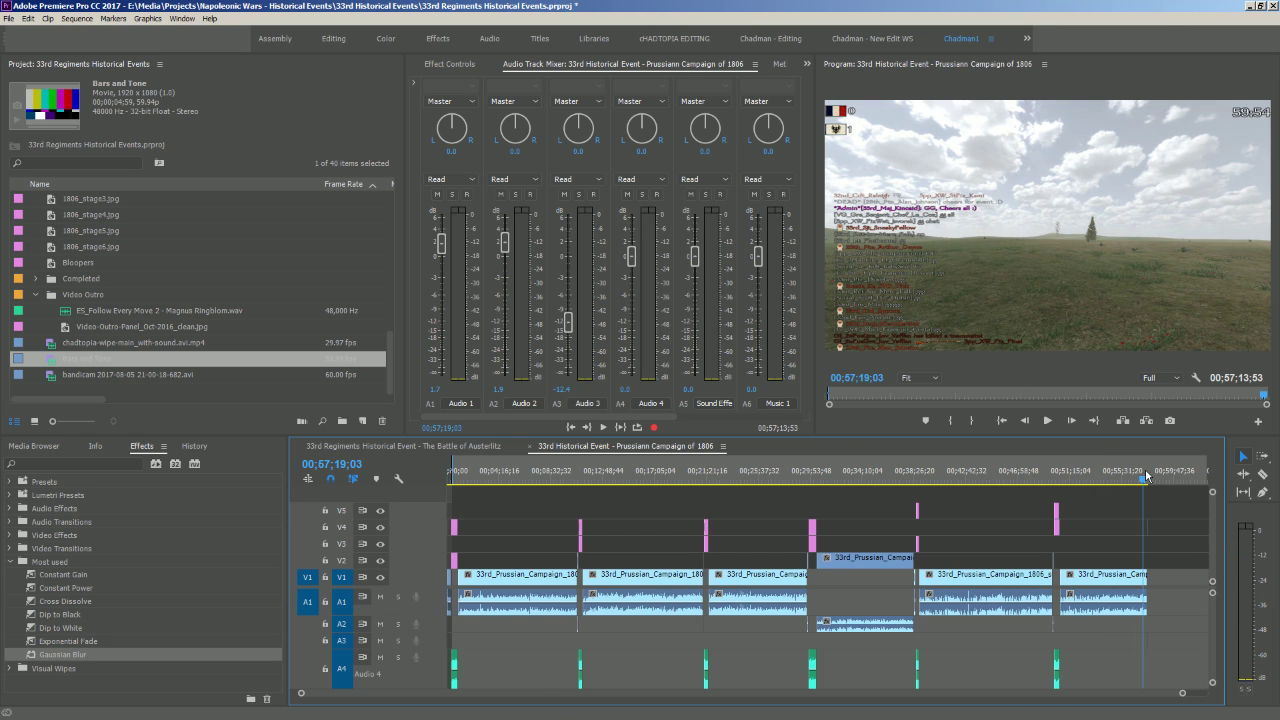
pyautogui.press('=')
pyautogui.press('=')
pyautogui.press('=')
pyautogui.press('=')
pyautogui.press('=')
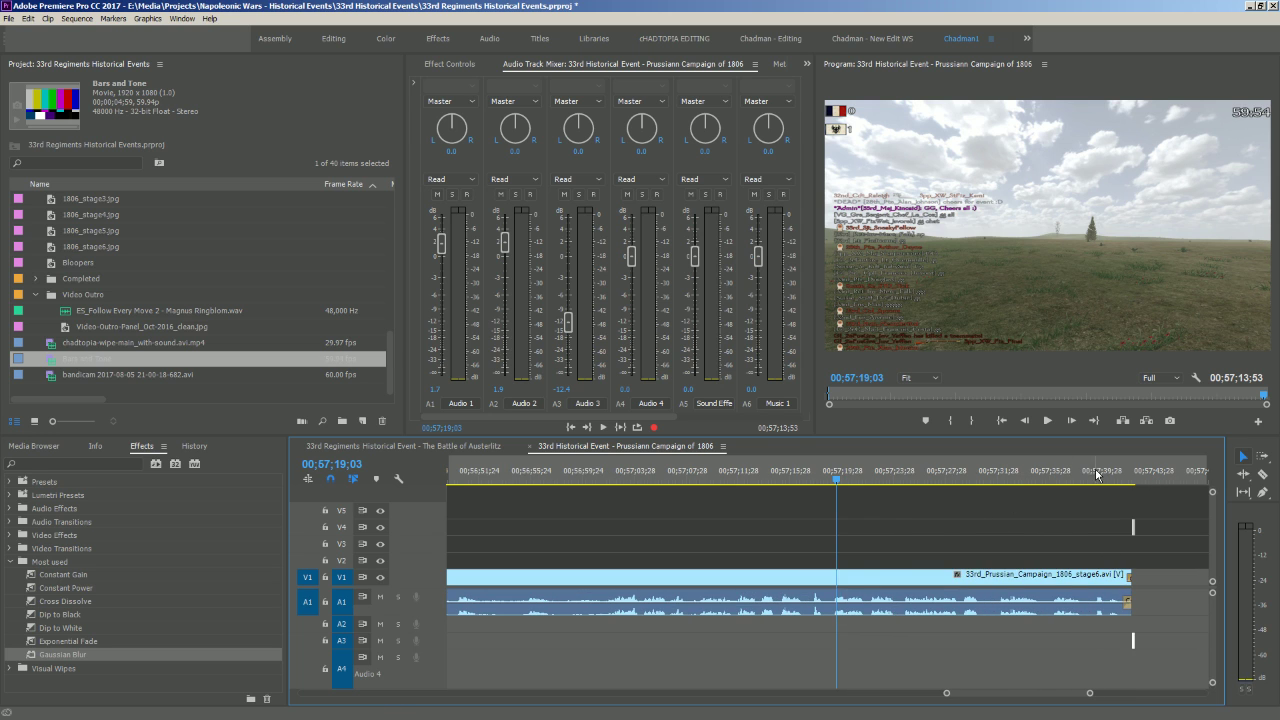
pyautogui.click(1109, 470)
pyautogui.press('=')
pyautogui.press('=')
pyautogui.press('=')
pyautogui.click(1012, 471)
pyautogui.press('space')
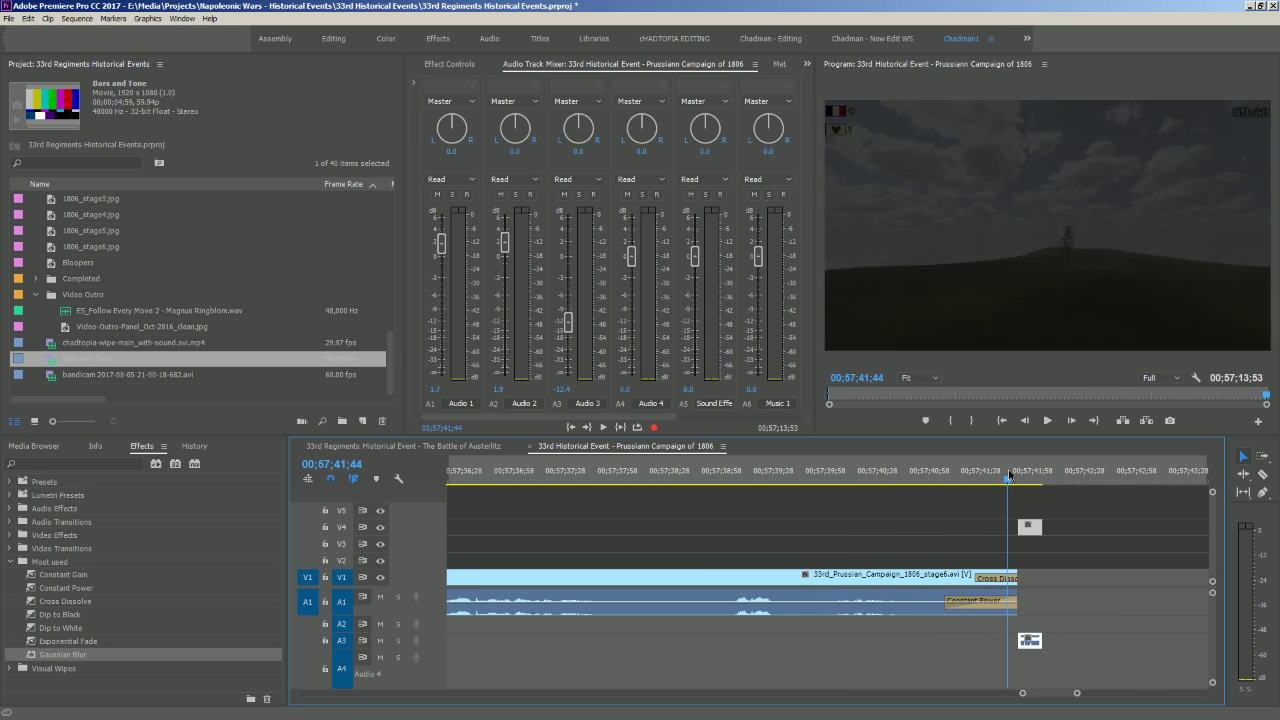
pyautogui.press('space')
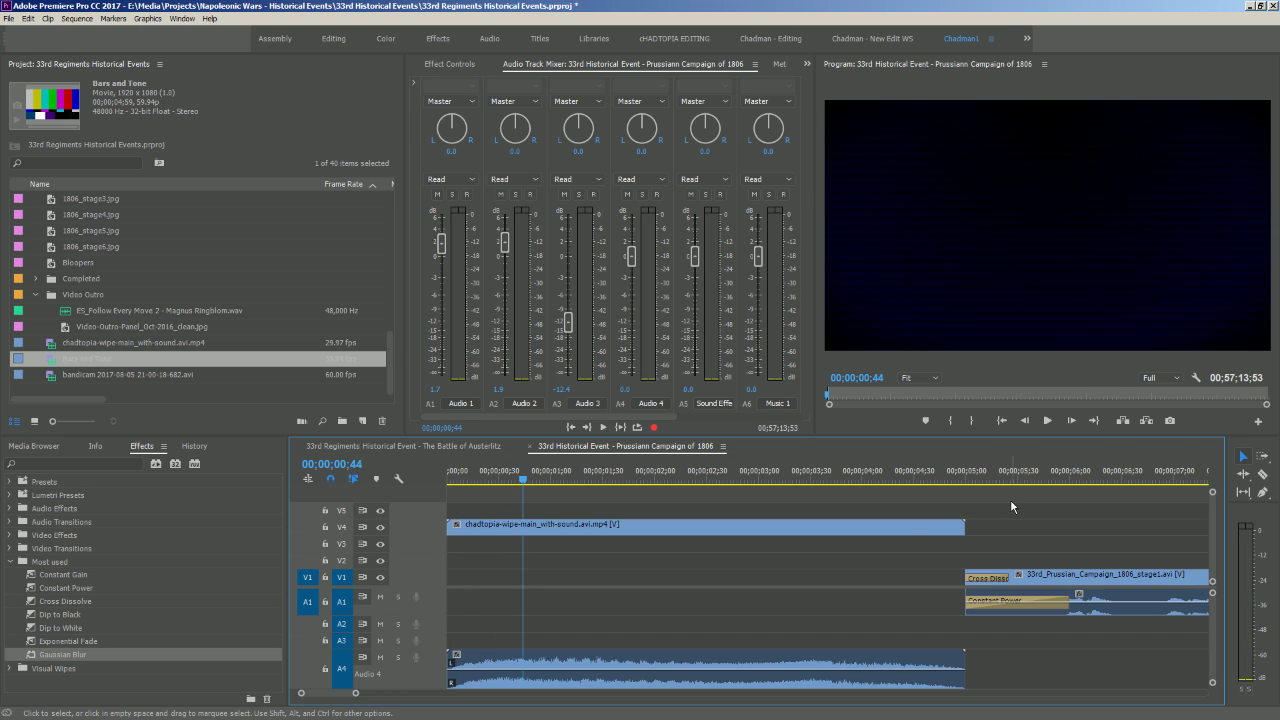
pyautogui.moveTo(332, 694); pyautogui.dragTo(1053, 669)
pyautogui.click(1065, 477)
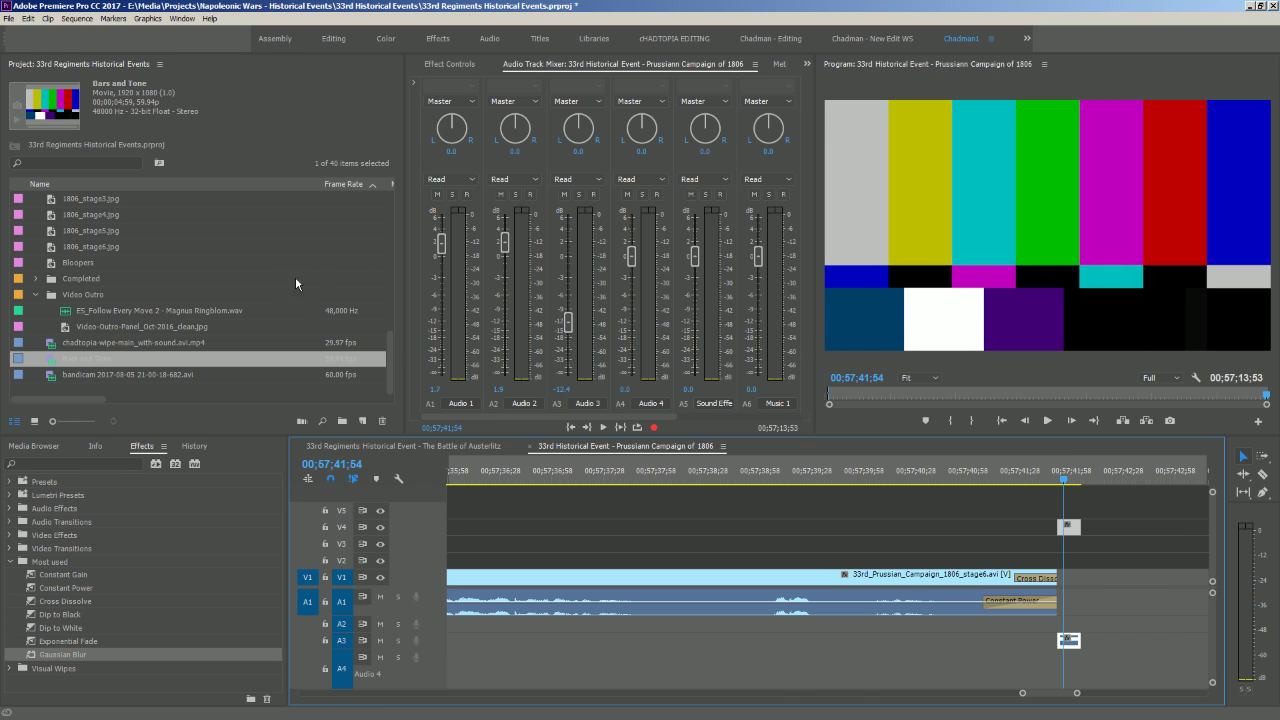
# Place the Bloopers title on V5 directly after the Bars and Tone clip and scrub across the cut
pyautogui.click(169, 386)
pyautogui.moveTo(72, 263); pyautogui.dragTo(1086, 516)
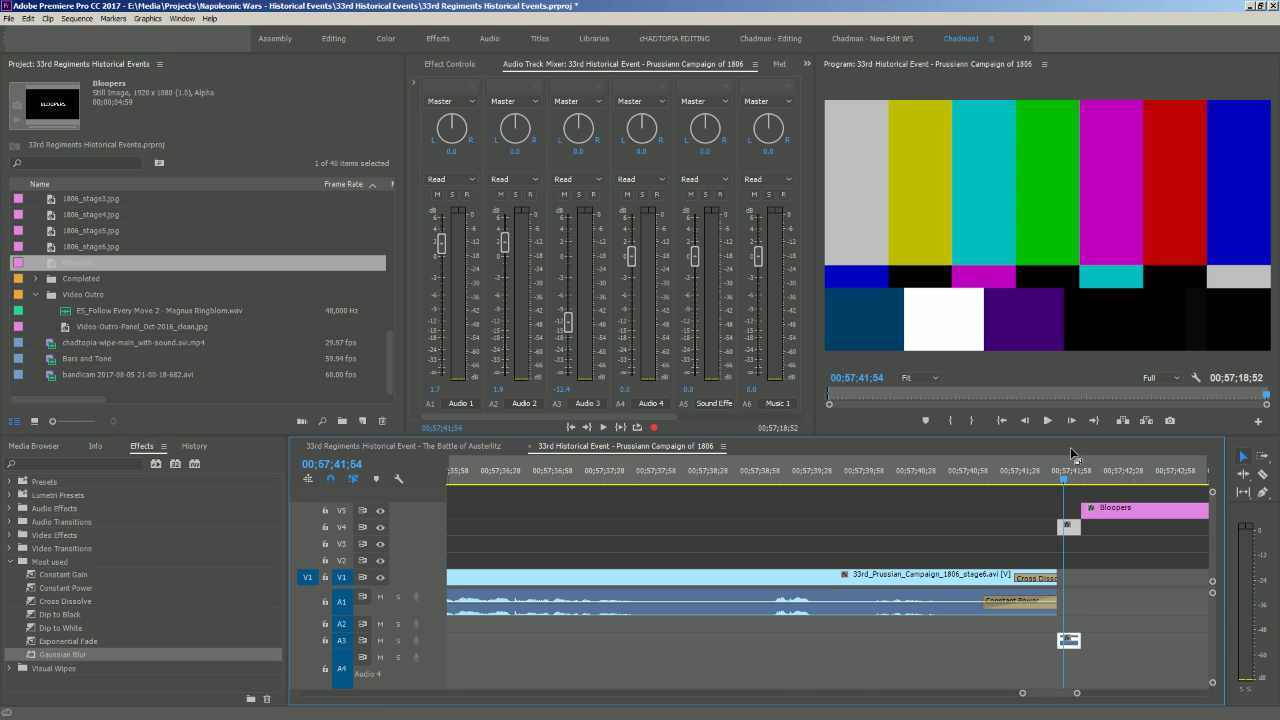
pyautogui.moveTo(1048, 476); pyautogui.dragTo(1097, 478)
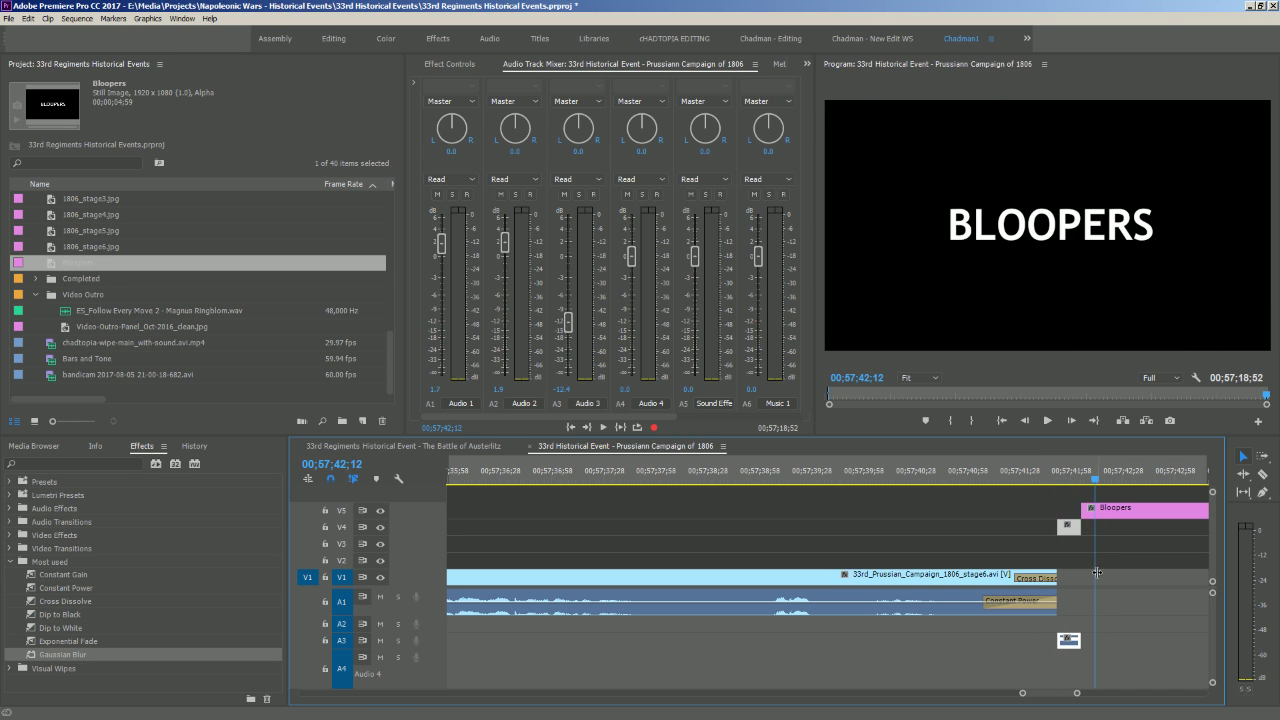
# Place blooper1.wav on A4 under the start of the Bloopers title and listen to its opening
pyautogui.scroll(5, 104, 290)
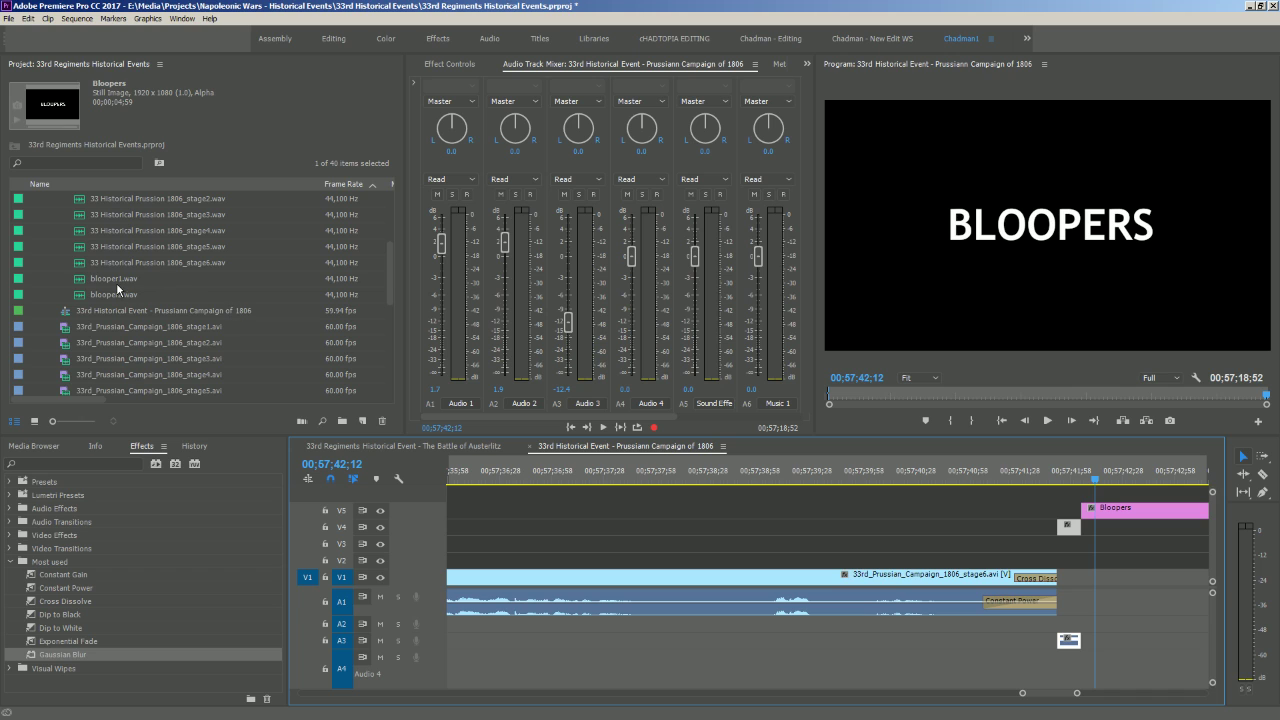
pyautogui.moveTo(116, 280); pyautogui.dragTo(1090, 672)
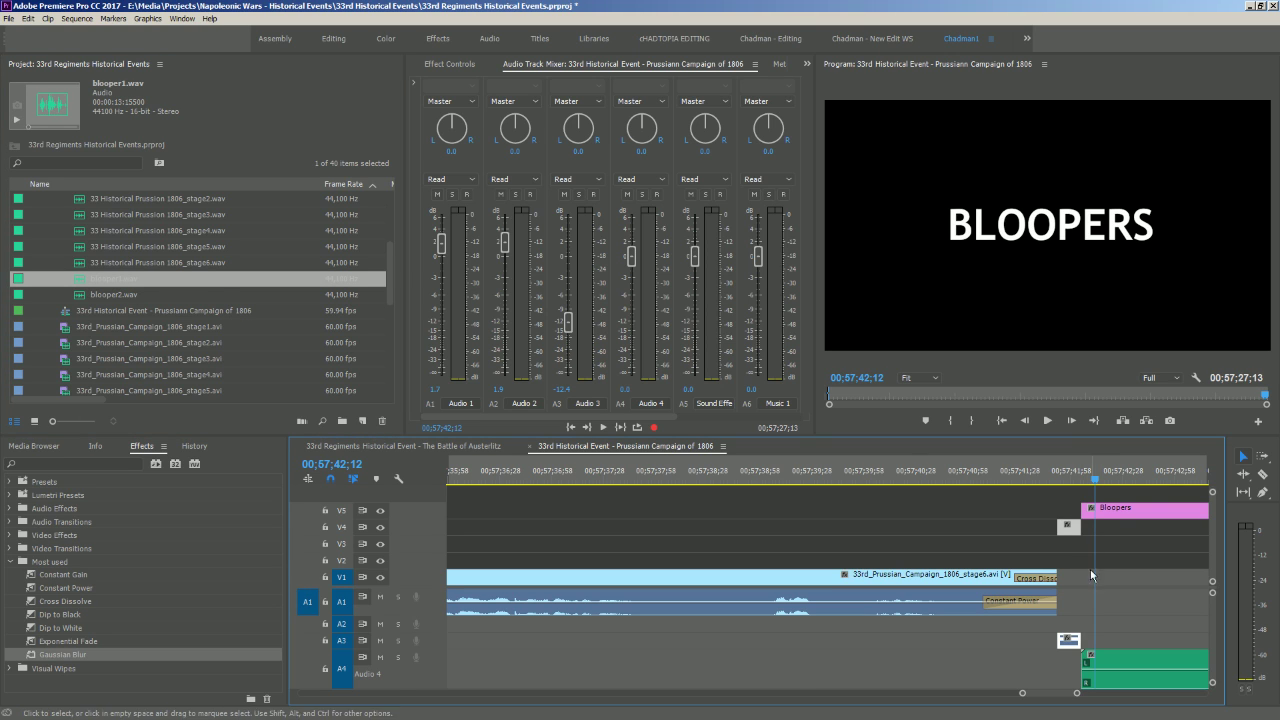
pyautogui.press('space')
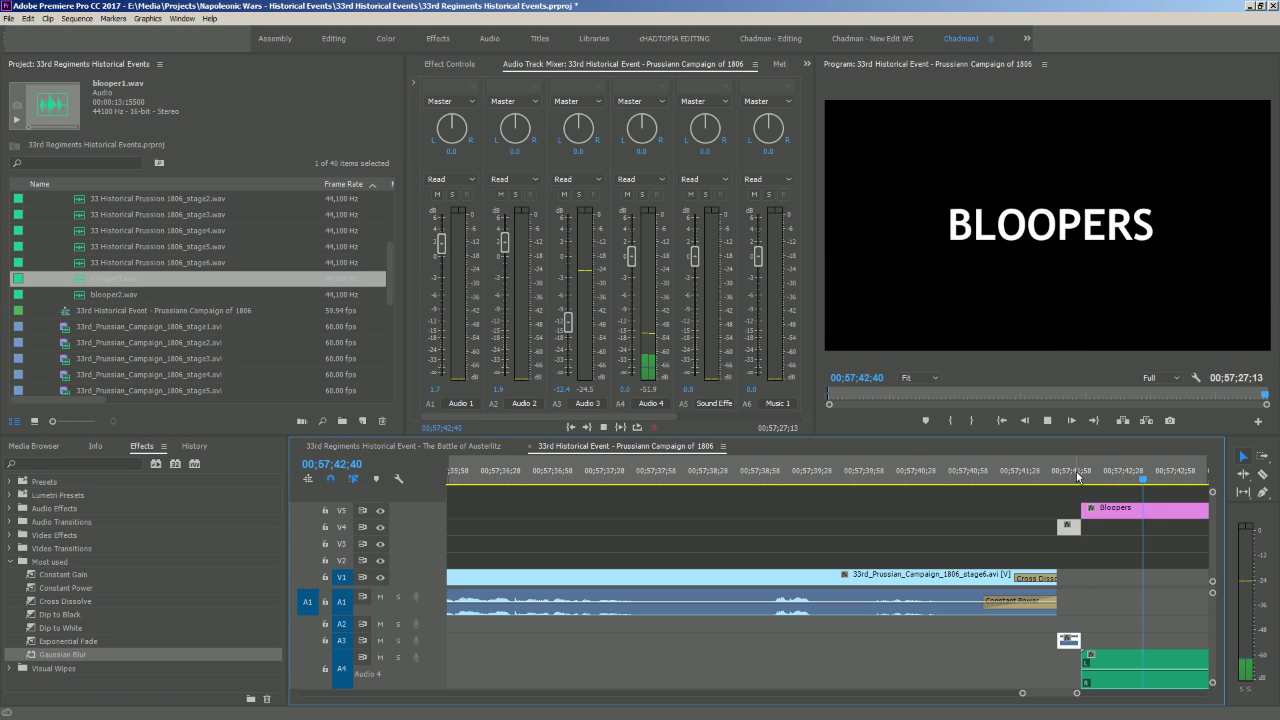
pyautogui.press('space')
pyautogui.press('-')
pyautogui.press('-')
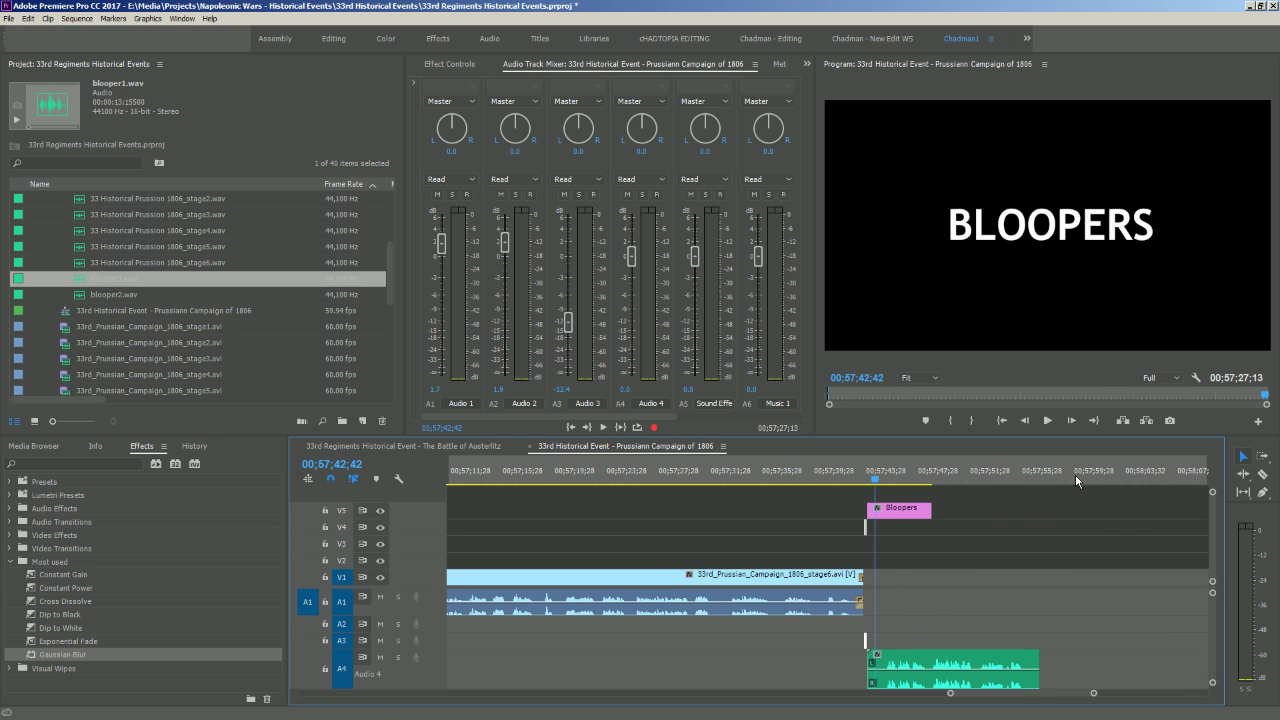
pyautogui.press('space')
pyautogui.press('space')
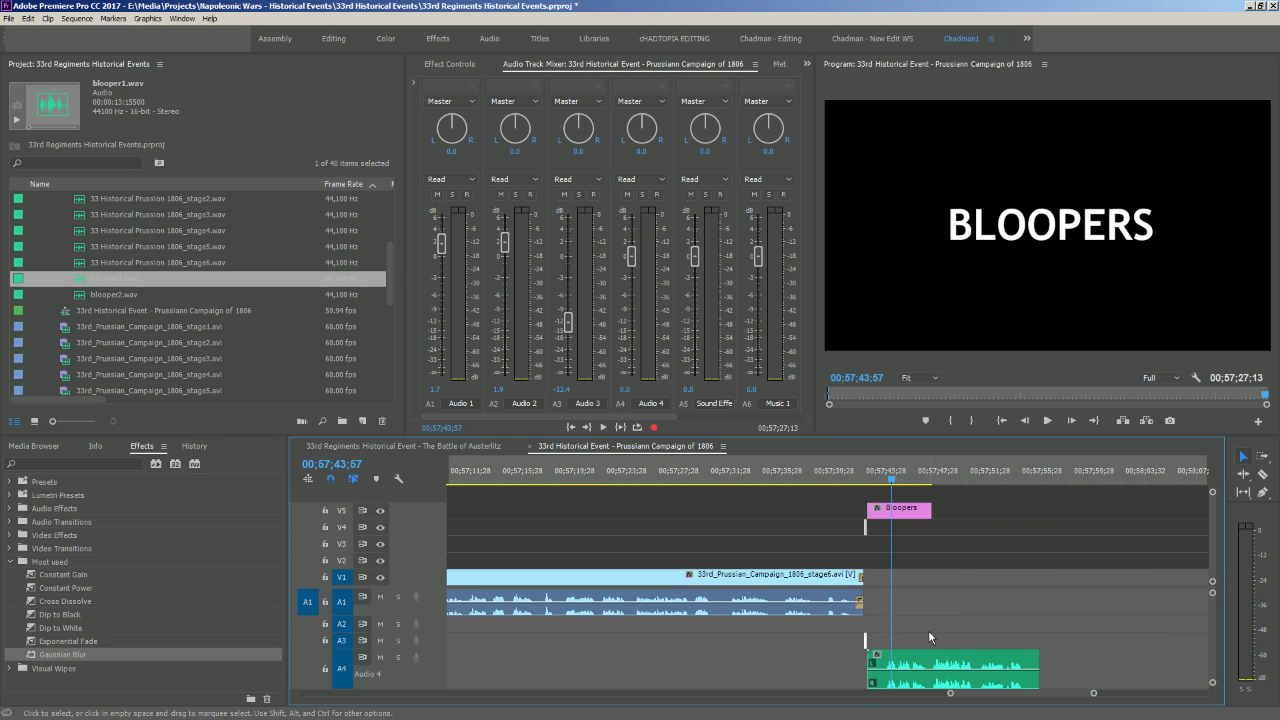
# Trim the silence off the start of blooper1.wav and move the clip back against the end of the Bars and Tone clip
pyautogui.press('=')
pyautogui.press('=')
pyautogui.press('=')
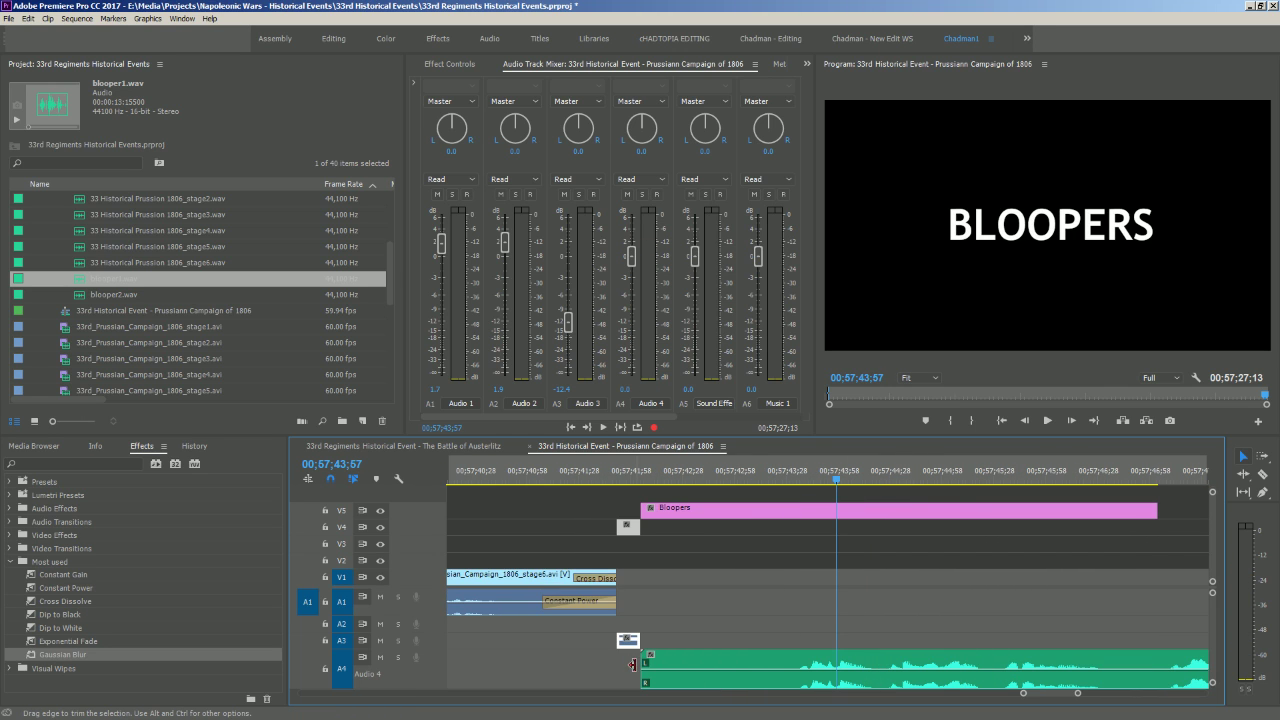
pyautogui.moveTo(634, 665); pyautogui.dragTo(770, 675)
pyautogui.moveTo(887, 672); pyautogui.dragTo(758, 672)
pyautogui.click(630, 475)
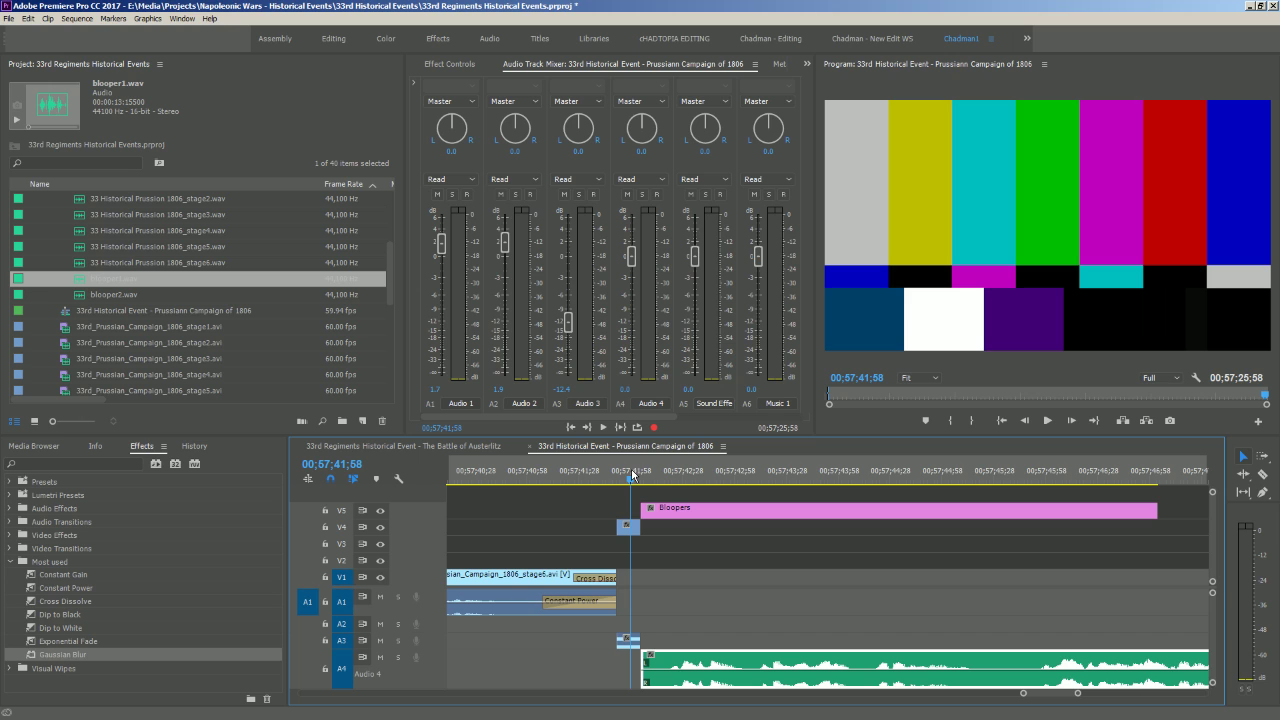
# Play from the Bars and Tone clip through to the end of blooper1.wav
pyautogui.press('space')
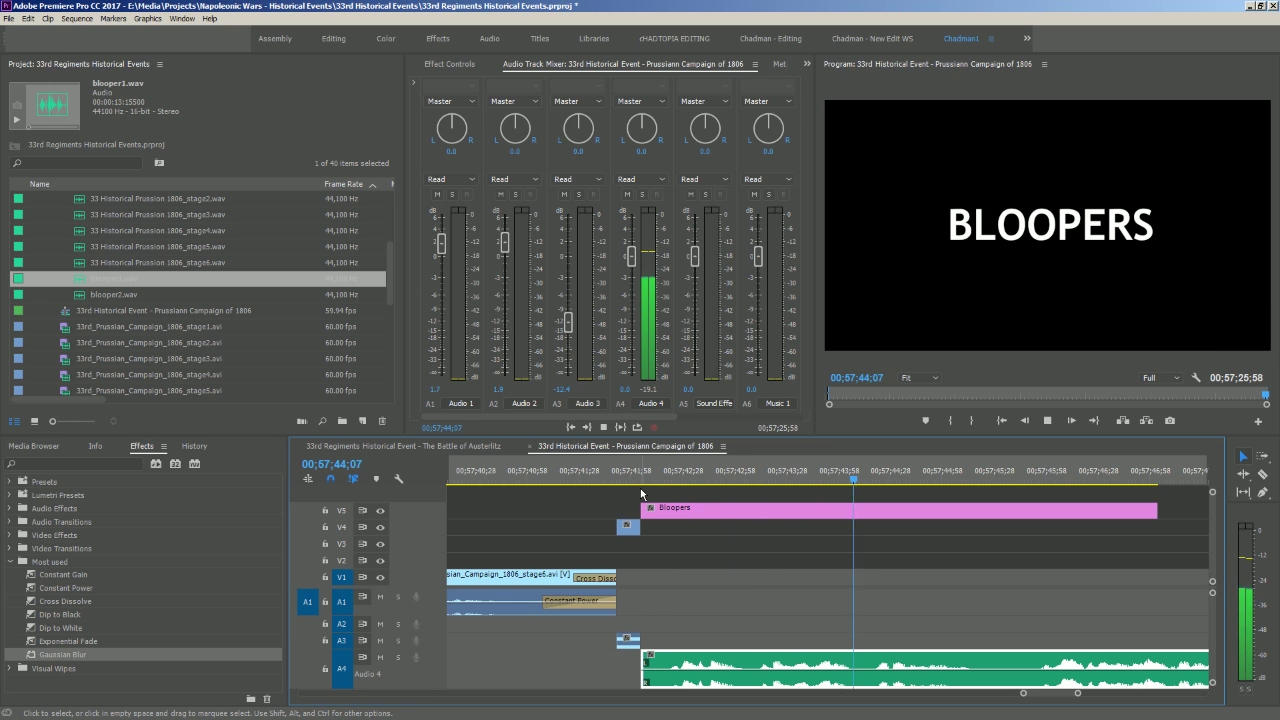
pyautogui.press('-')
pyautogui.press('-')
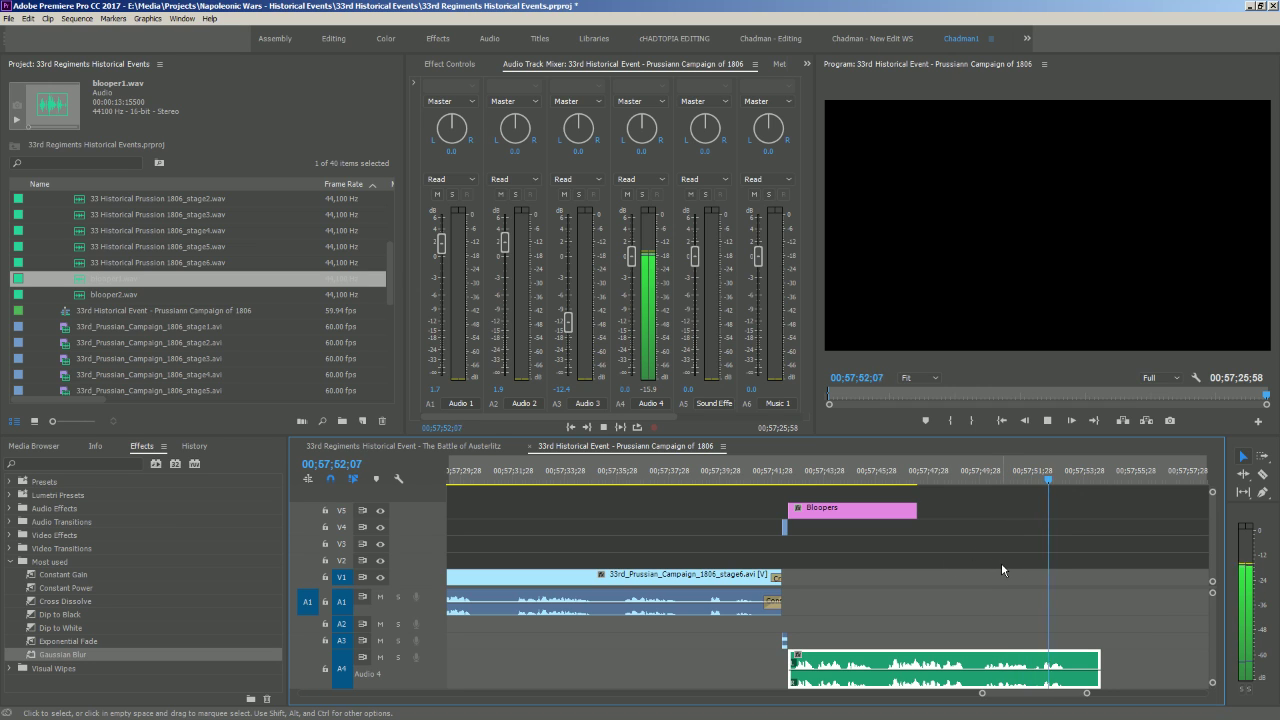
pyautogui.press('-')
pyautogui.press('space')
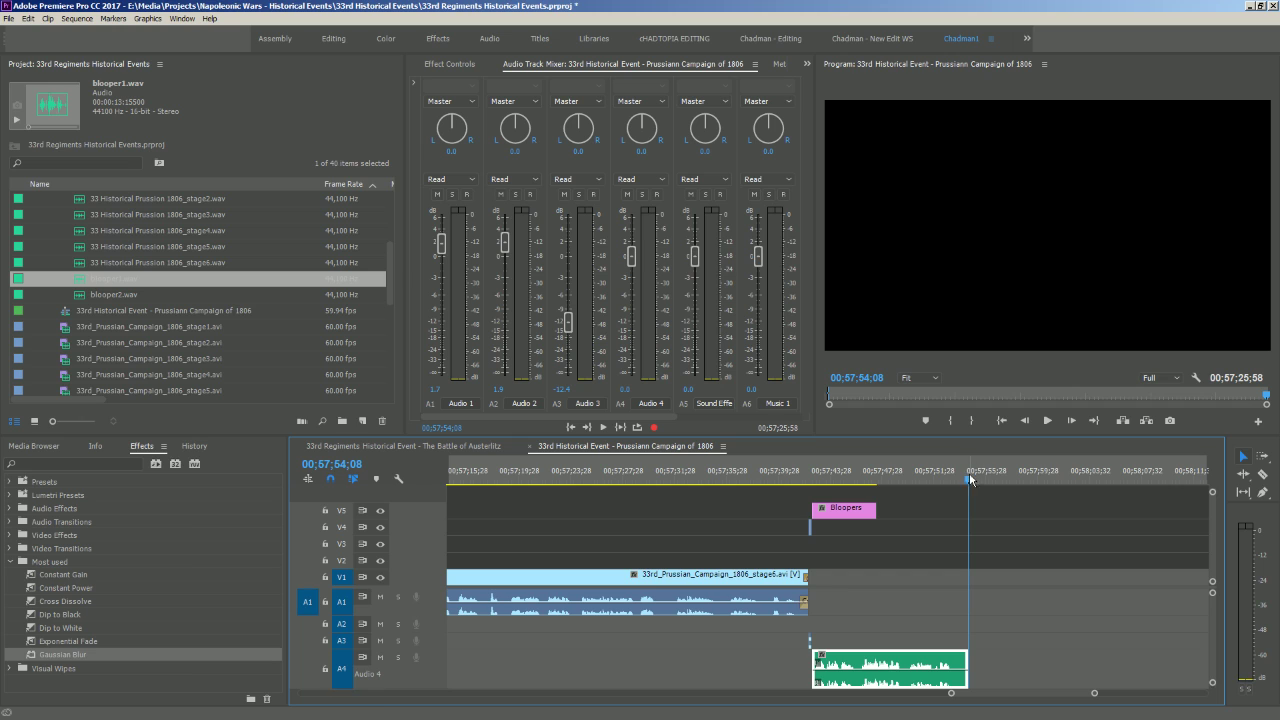
# Extend the Bloopers title's end to about 00;58;08 and place blooper2.wav on A4 directly after blooper1.wav
pyautogui.moveTo(883, 515); pyautogui.dragTo(1158, 510)
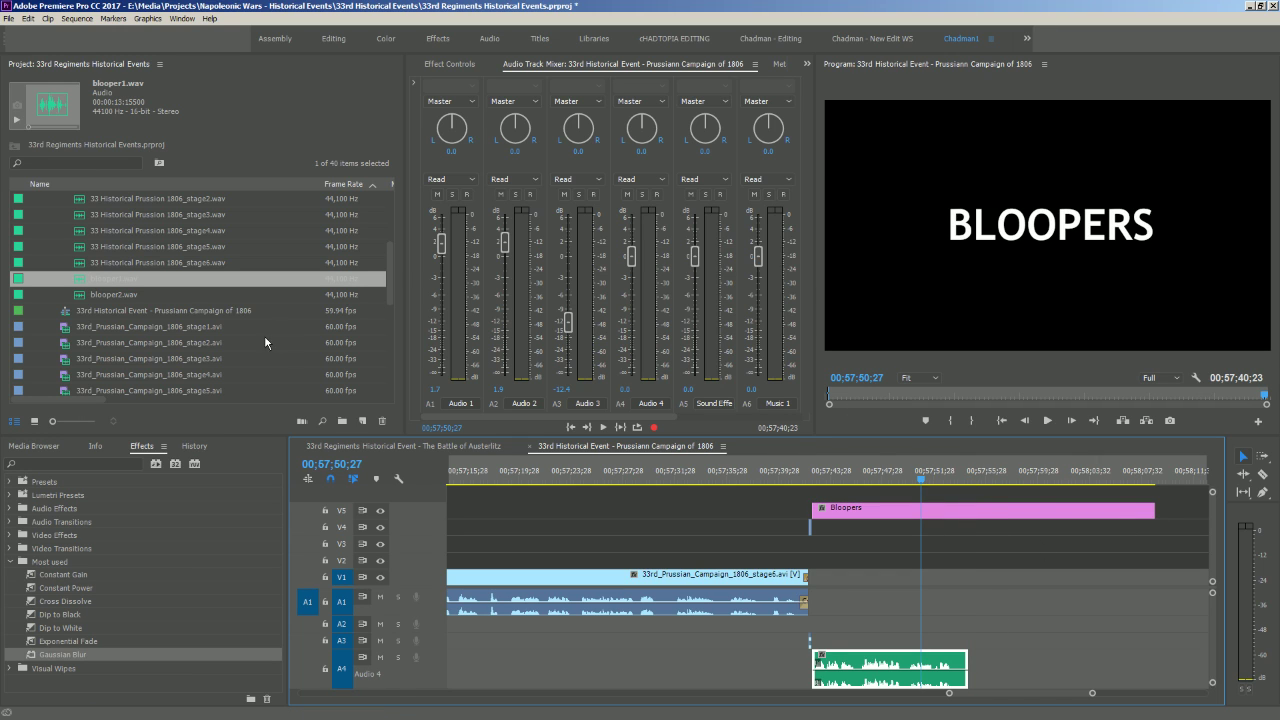
pyautogui.click(183, 297)
pyautogui.moveTo(101, 297); pyautogui.dragTo(982, 675)
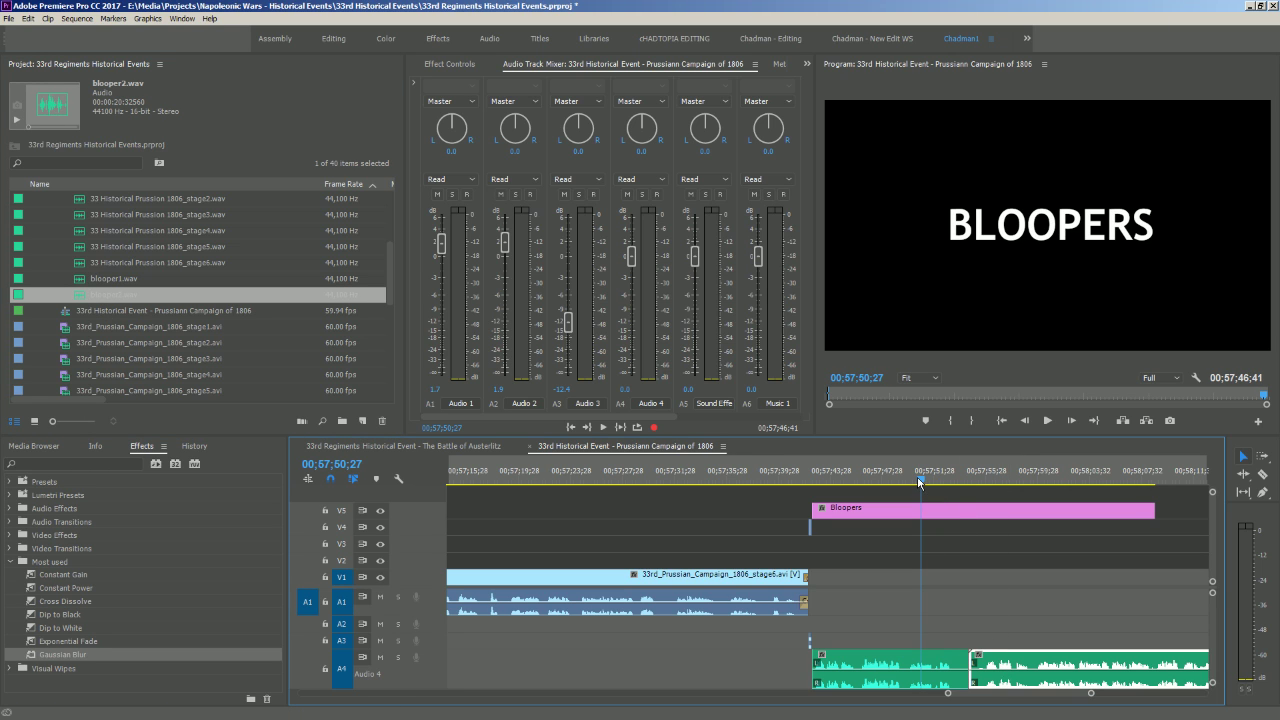
# Slide blooper2.wav about 3.5 seconds later and trim the end of blooper1.wav back to about 00;57;53;09
pyautogui.press('space')
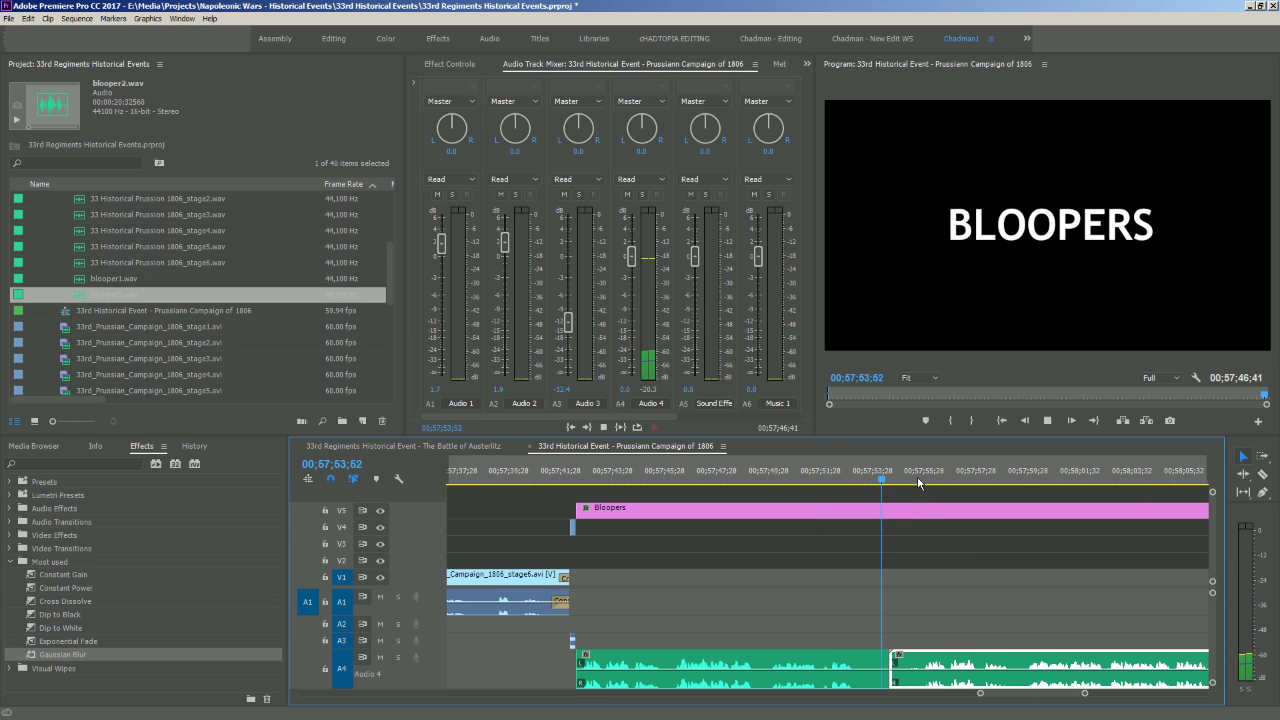
pyautogui.press('space')
pyautogui.moveTo(990, 667); pyautogui.dragTo(1083, 667)
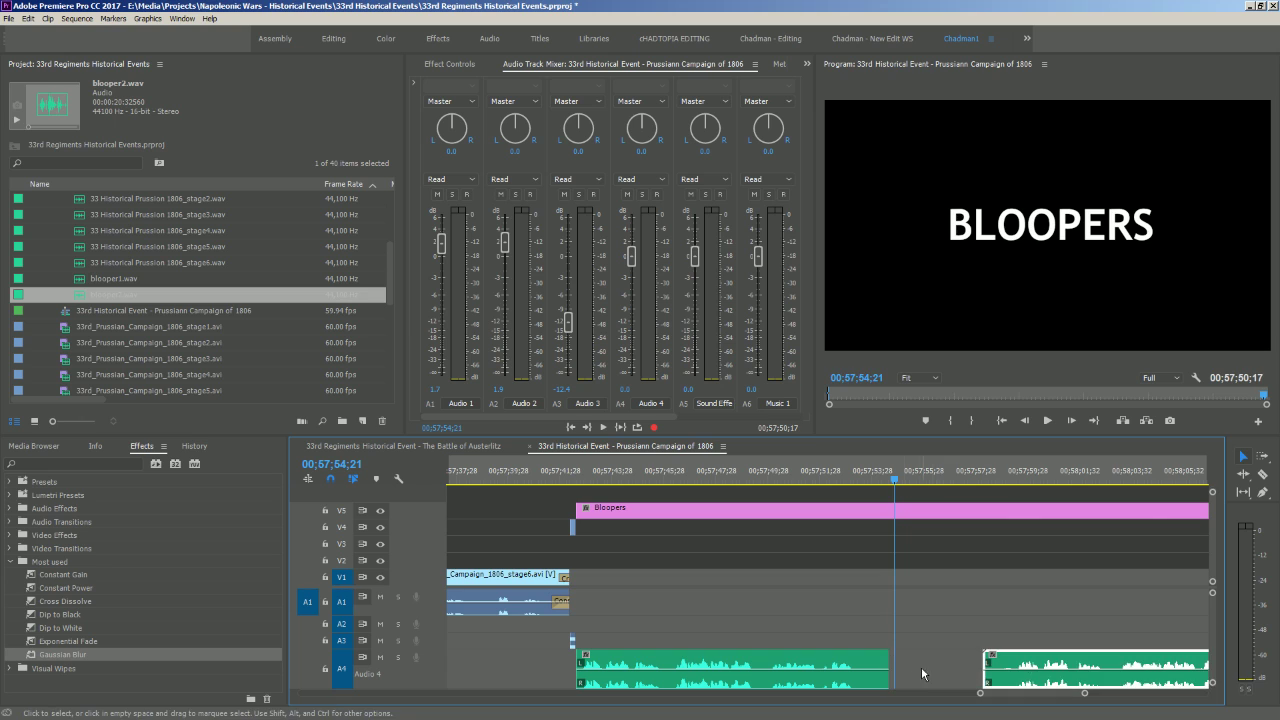
pyautogui.moveTo(885, 661); pyautogui.dragTo(863, 661)
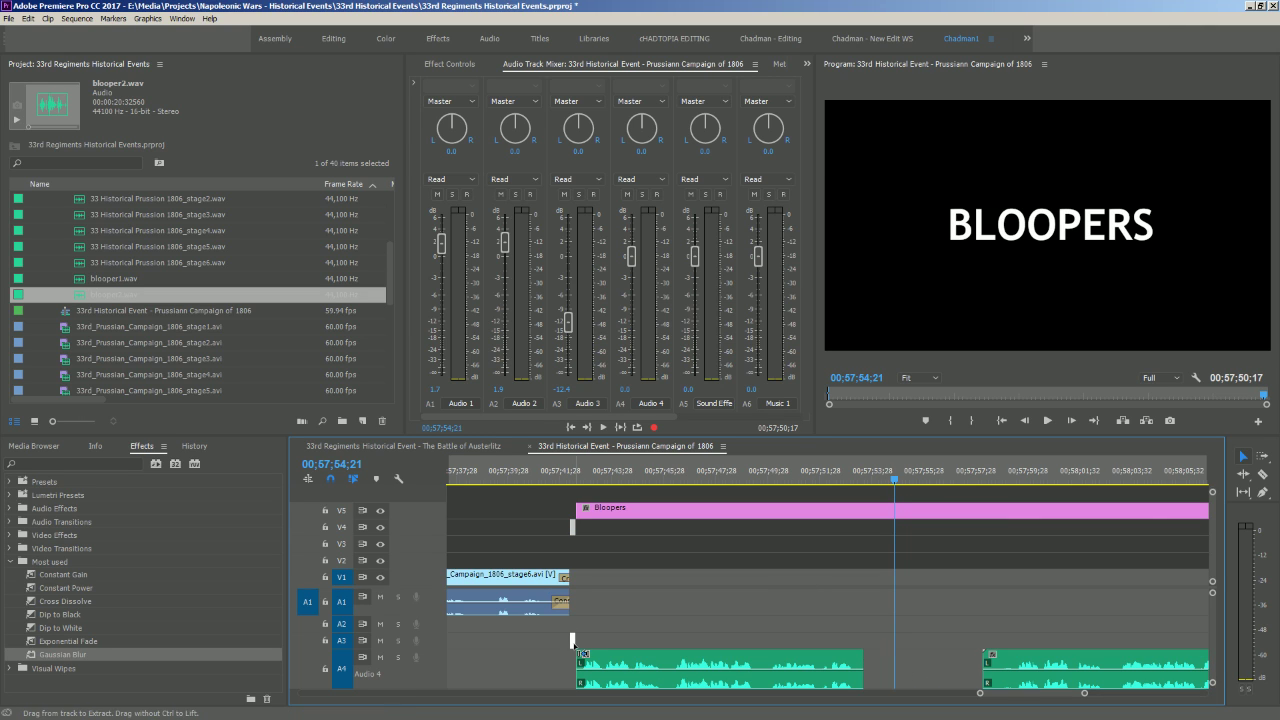
# Paste a copy of the Bars and Tone clip onto V4 and A3 at the end of blooper1.wav, and preview it
pyautogui.click(872, 557)
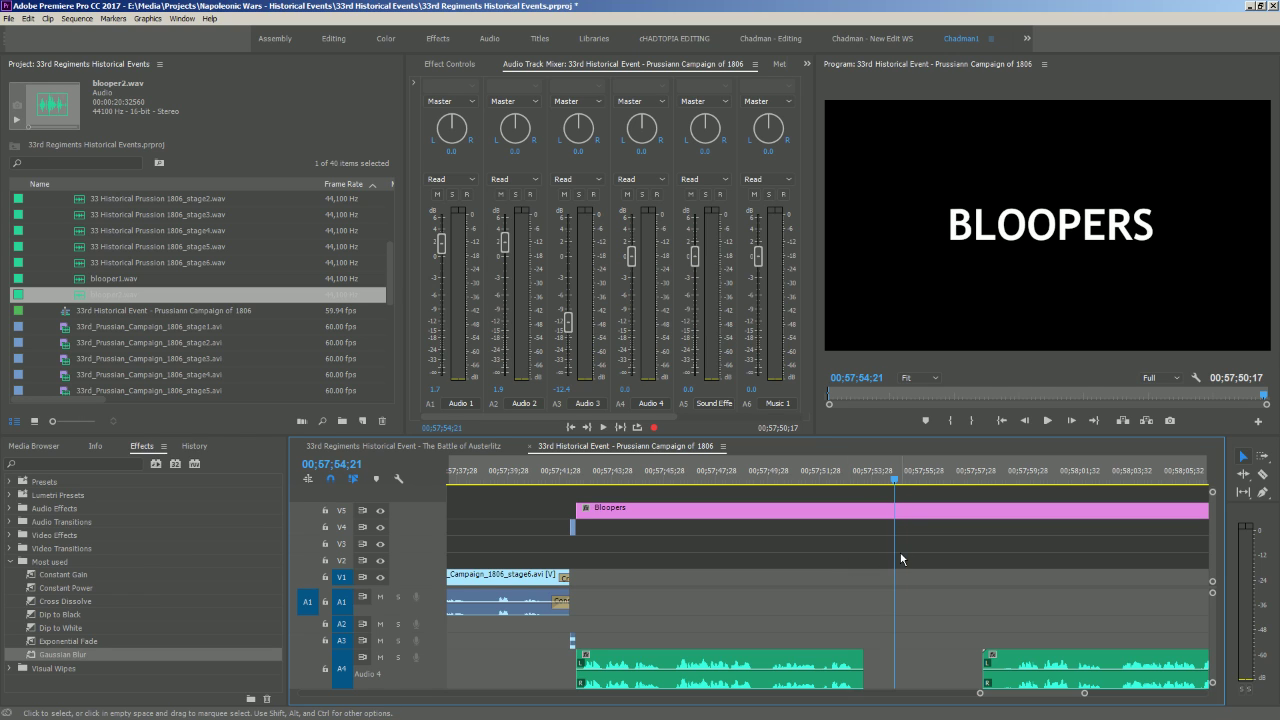
pyautogui.hotkey('ctrl', 'v')
pyautogui.moveTo(896, 566); pyautogui.dragTo(897, 527)
pyautogui.moveTo(897, 600); pyautogui.dragTo(880, 648)
pyautogui.moveTo(893, 539); pyautogui.dragTo(868, 538)
pyautogui.click(838, 476)
pyautogui.press('space')
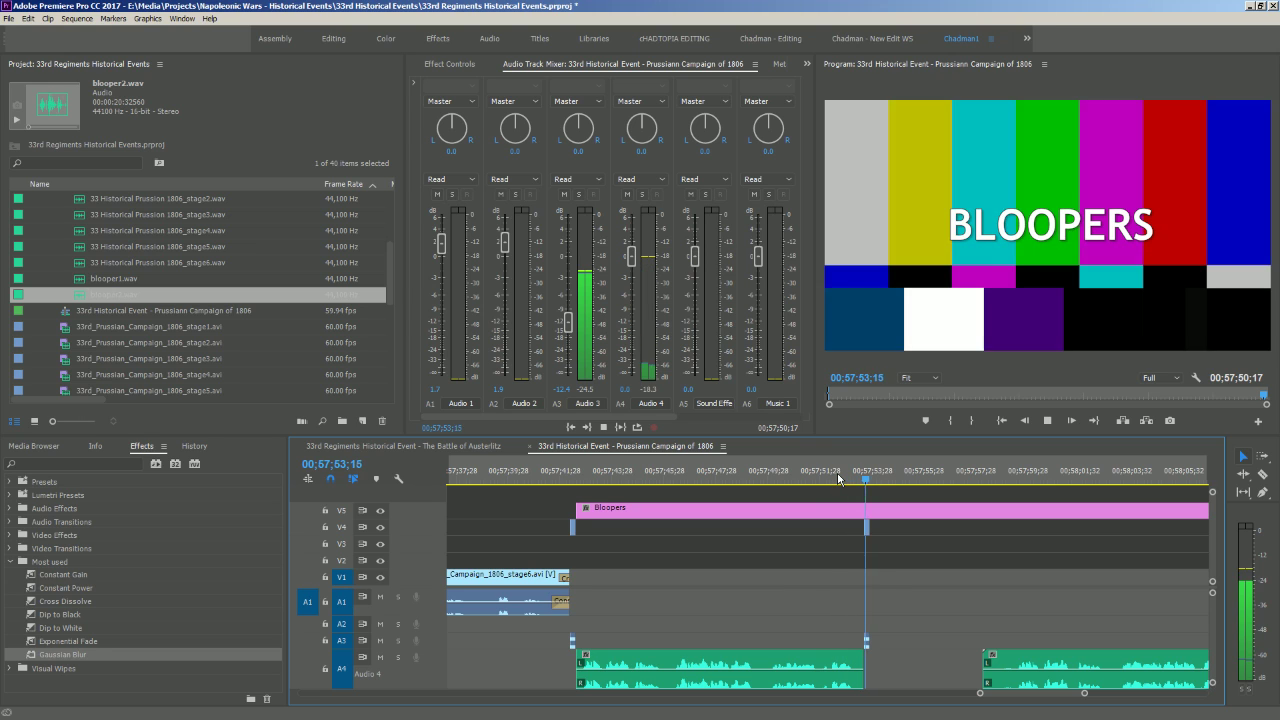
pyautogui.press('space')
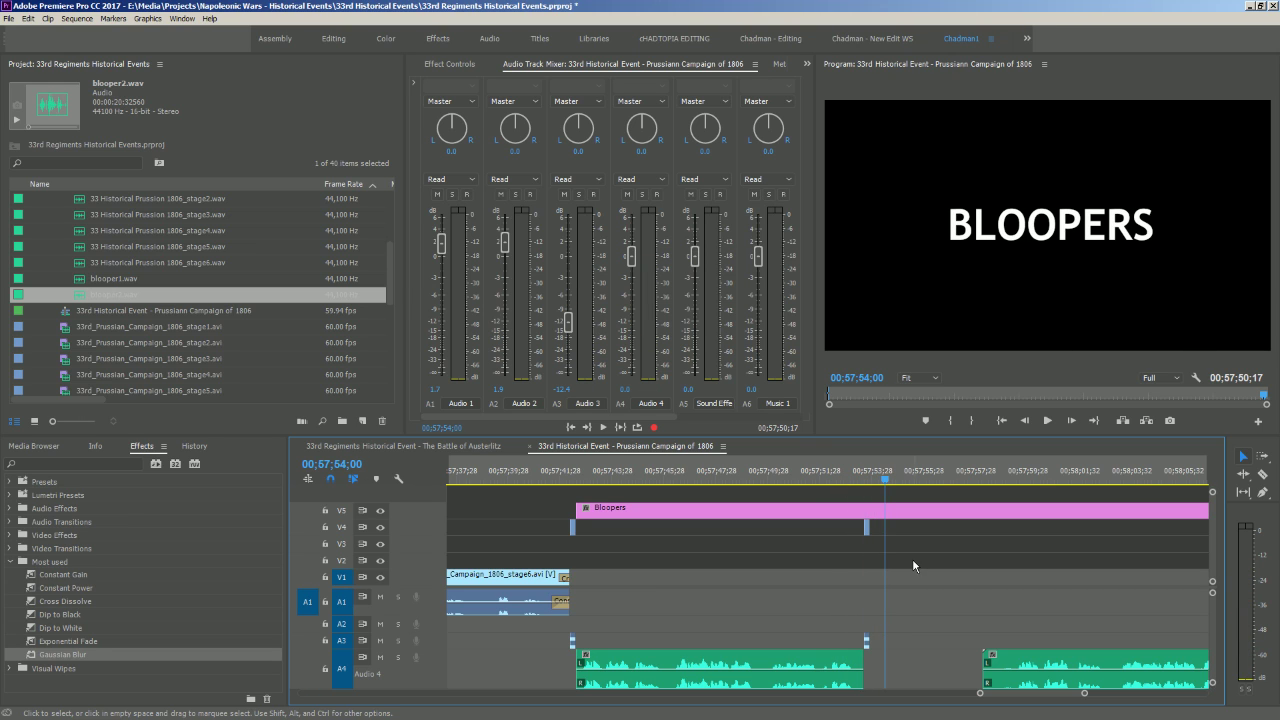
# Trim the Bloopers title's end back to the start of the second Bars and Tone clip and play the transition
pyautogui.click(868, 512)
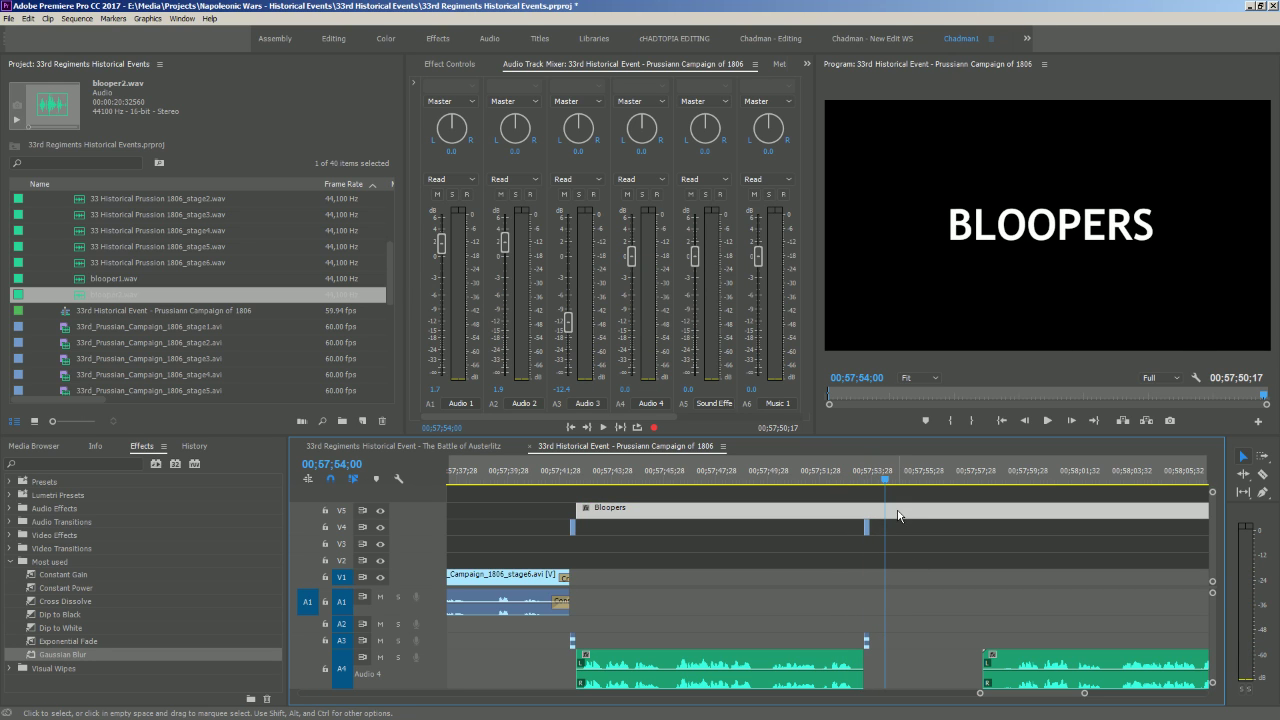
pyautogui.press('-')
pyautogui.moveTo(1047, 512); pyautogui.dragTo(850, 512)
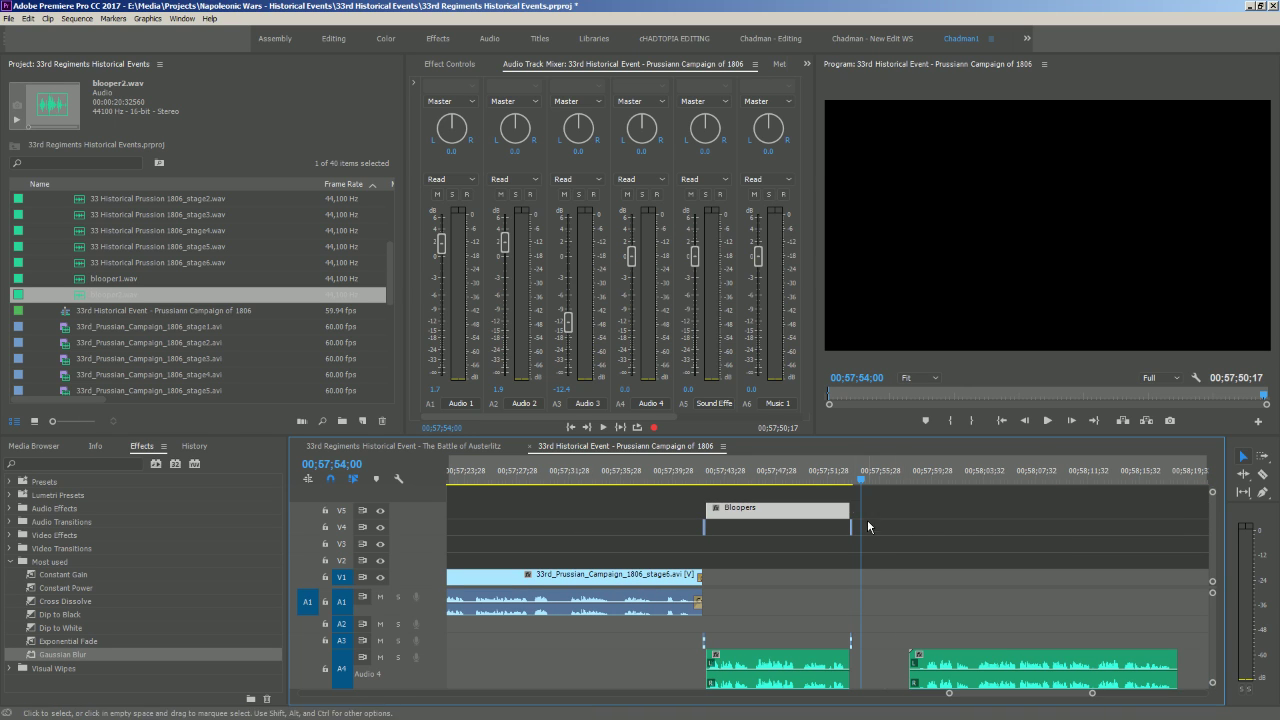
pyautogui.click(833, 481)
pyautogui.press('space')
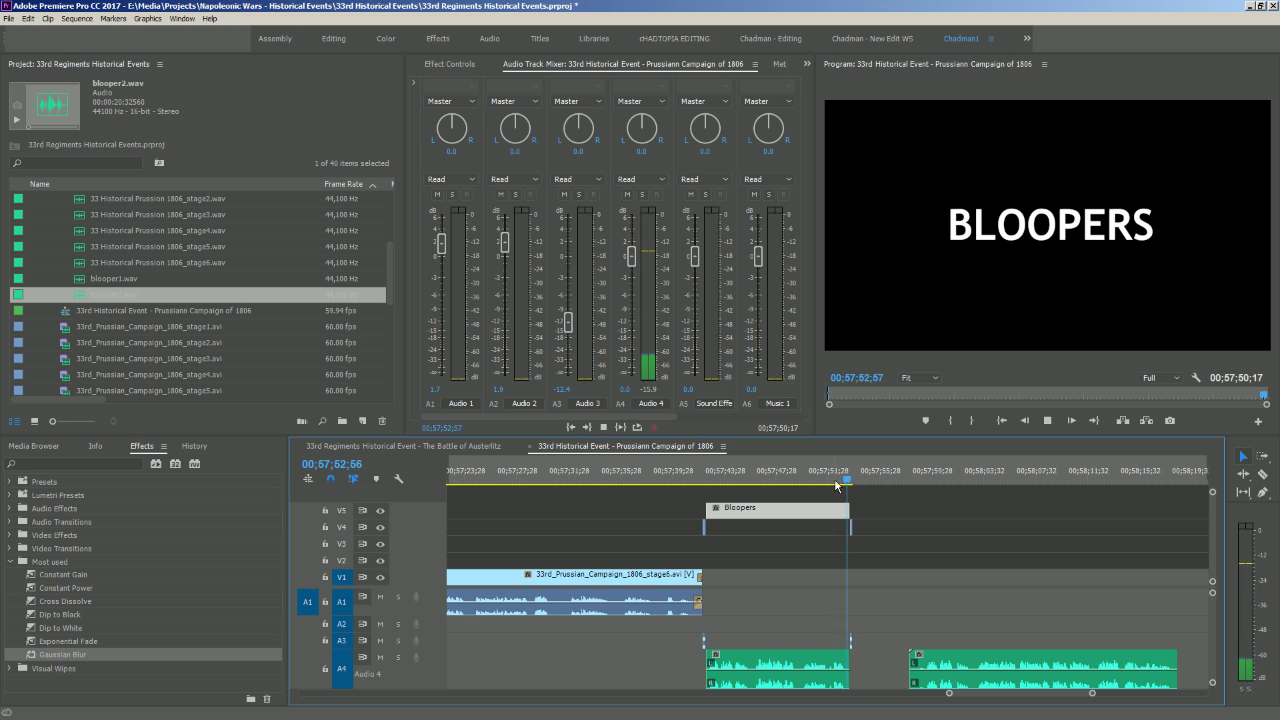
# Move blooper2.wav to just after the second Bars and Tone clip and listen to its opening
pyautogui.moveTo(926, 665); pyautogui.dragTo(885, 664)
pyautogui.press('space')
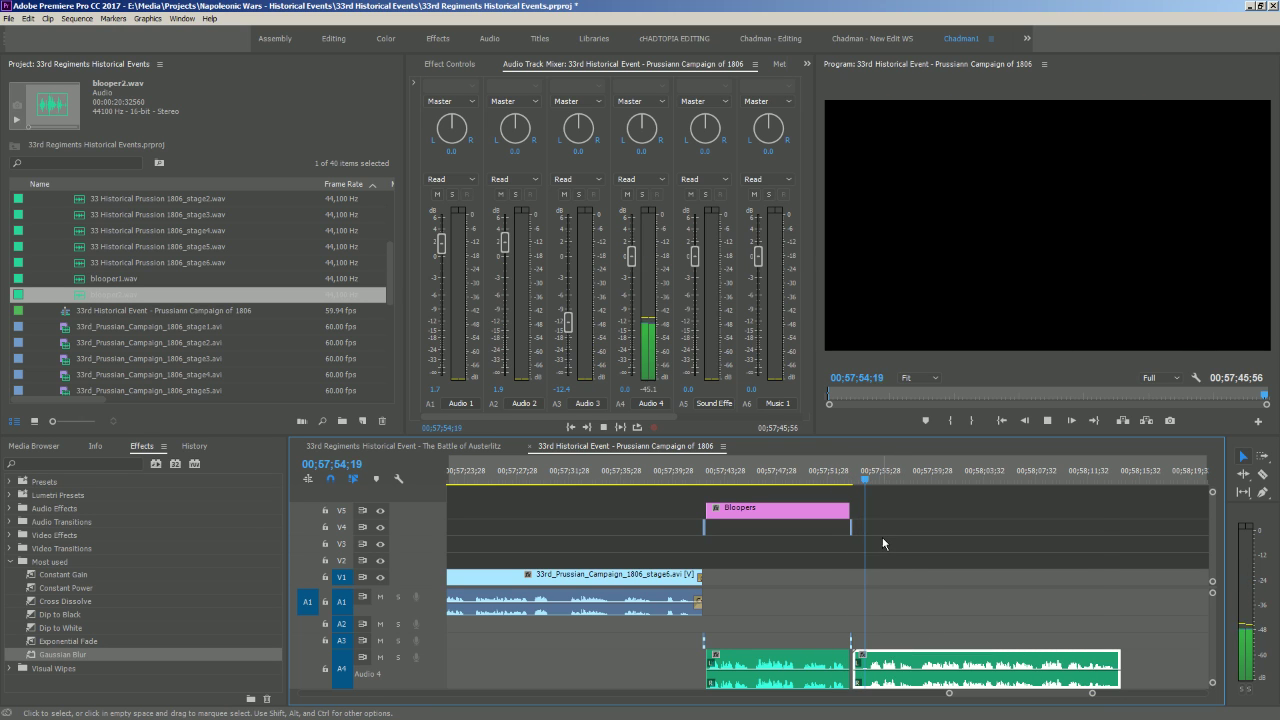
pyautogui.press('=')
pyautogui.press('=')
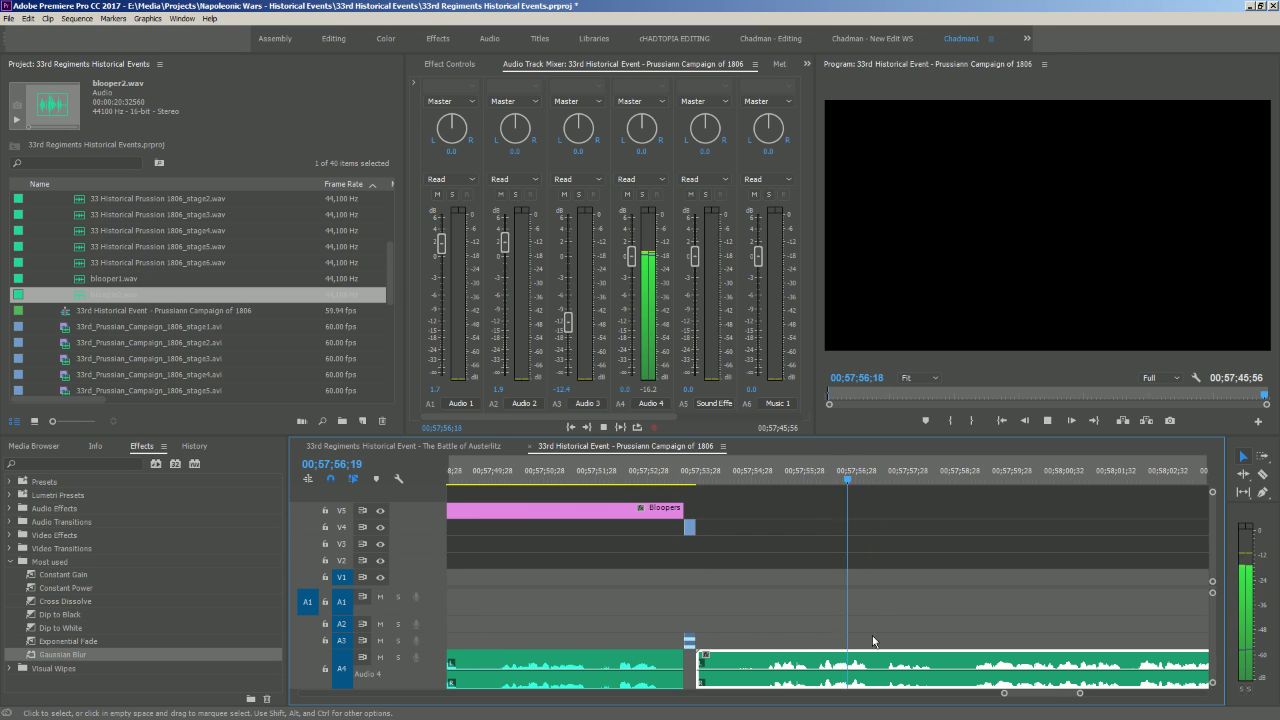
pyautogui.press('space')
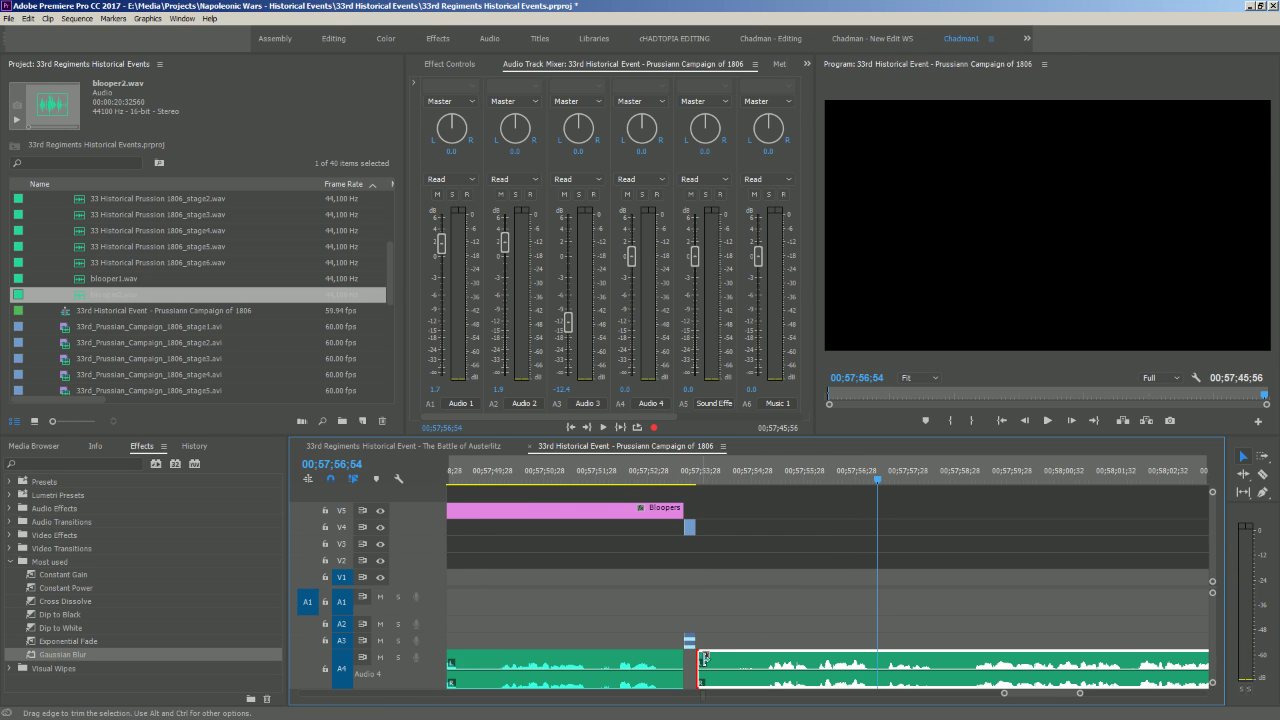
# Trim about one second off the start of blooper2.wav, keeping it just after the second Bars and Tone clip, and preview the join
pyautogui.moveTo(703, 658); pyautogui.dragTo(752, 664)
pyautogui.click(684, 485)
pyautogui.press('space')
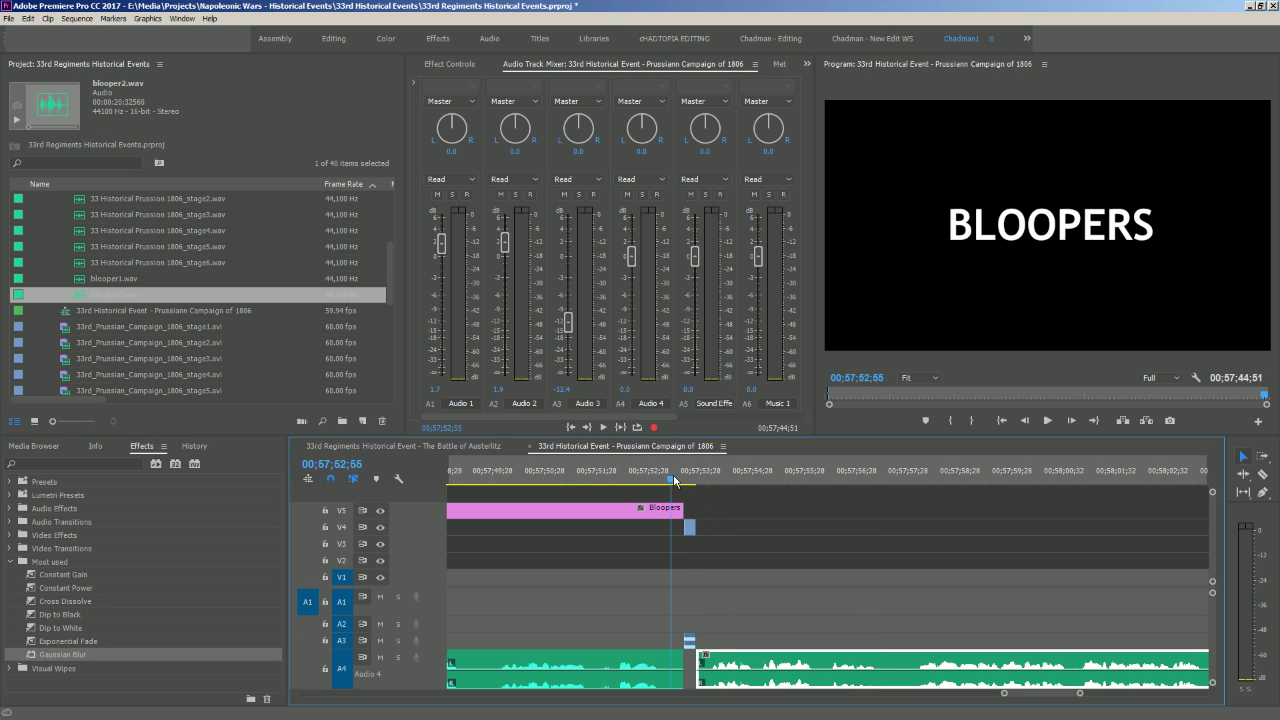
pyautogui.press('space')
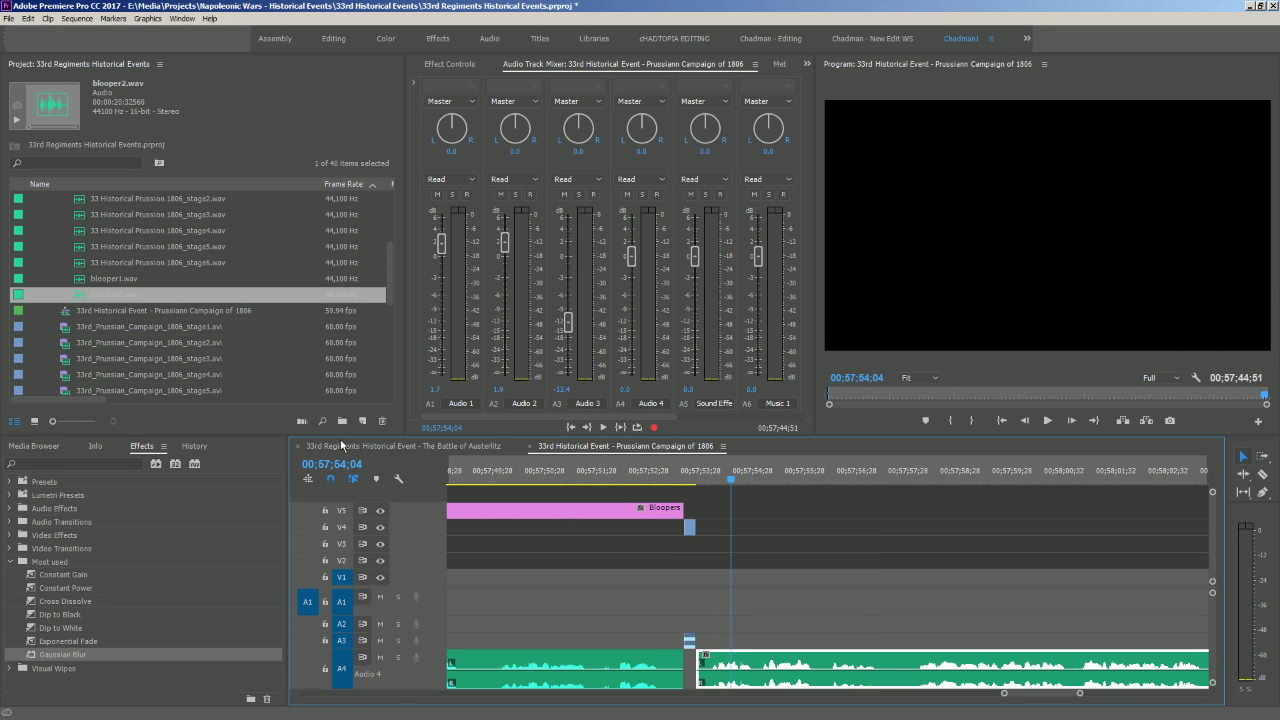
# Place another Bloopers title on V5 at the start of blooper2.wav and play it
pyautogui.click(134, 298)
pyautogui.click(115, 262)
pyautogui.scroll(2, 142, 330)
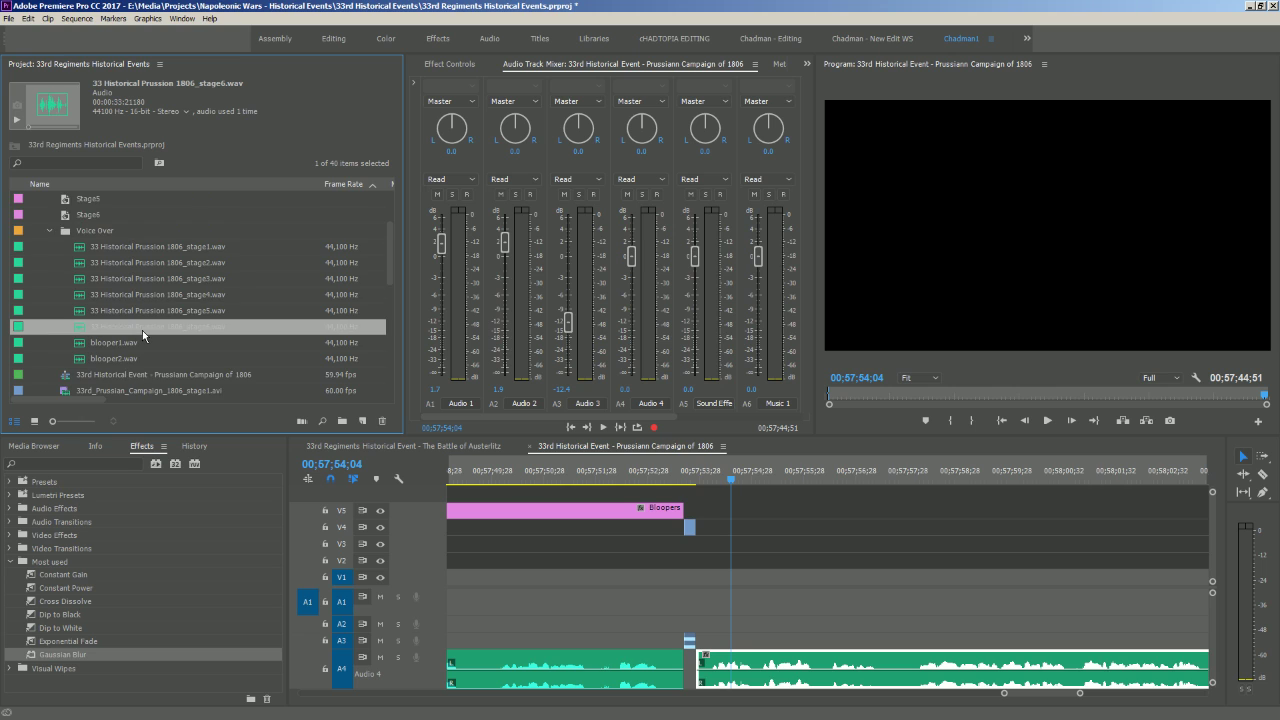
pyautogui.scroll(-5, 142, 330)
pyautogui.scroll(-3, 142, 330)
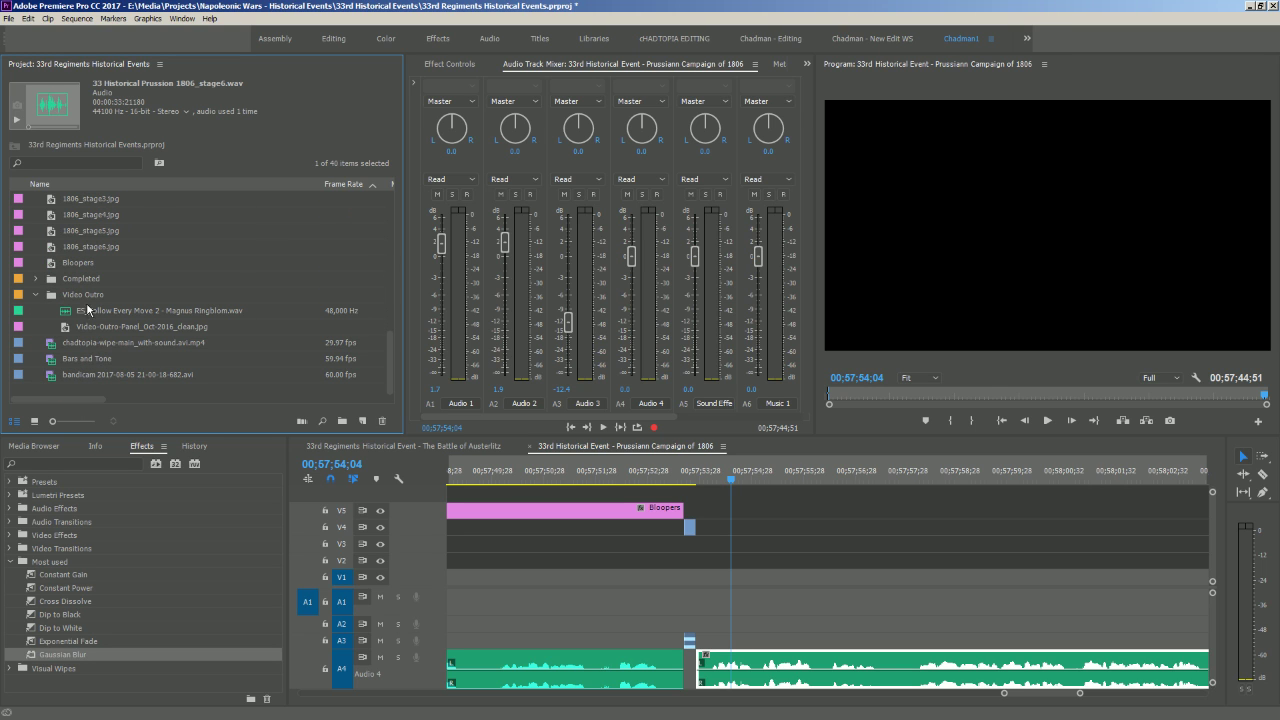
pyautogui.moveTo(80, 263); pyautogui.dragTo(708, 510)
pyautogui.press('space')
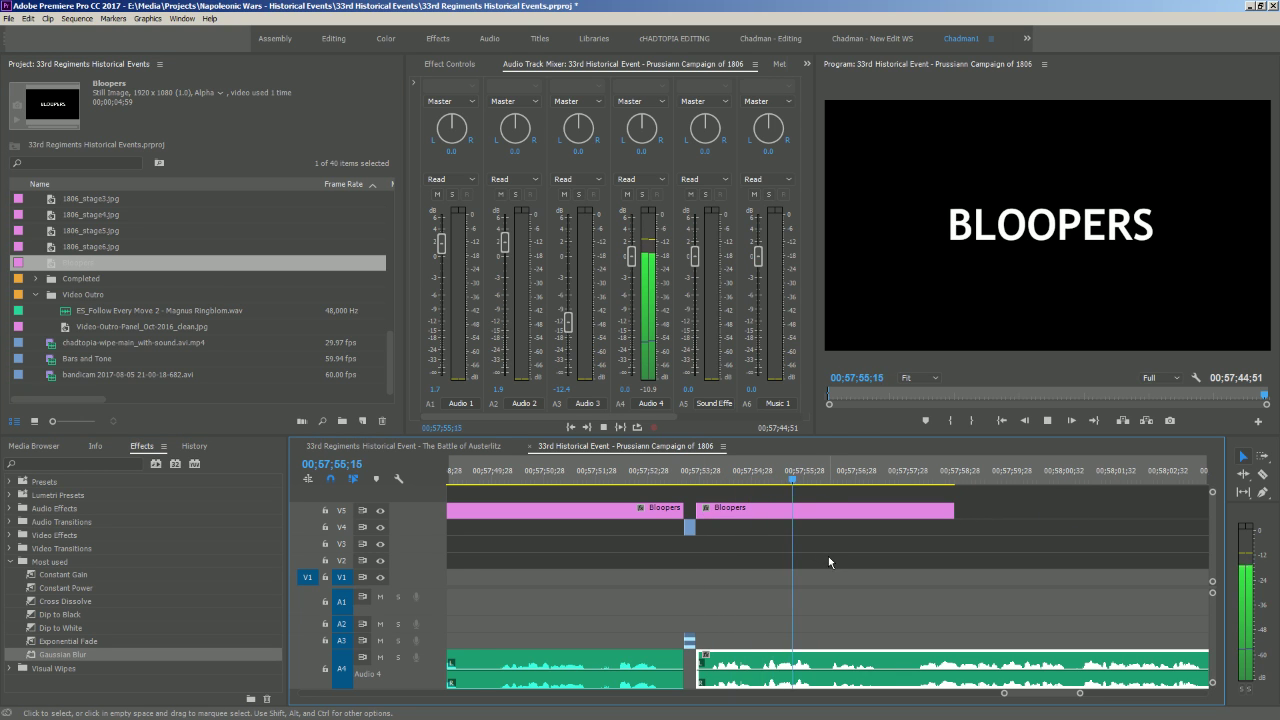
# Listen to blooper2.wav through to its end, extend the second Bloopers title on V5 to match, and check its last seconds
pyautogui.press('-')
pyautogui.press('-')
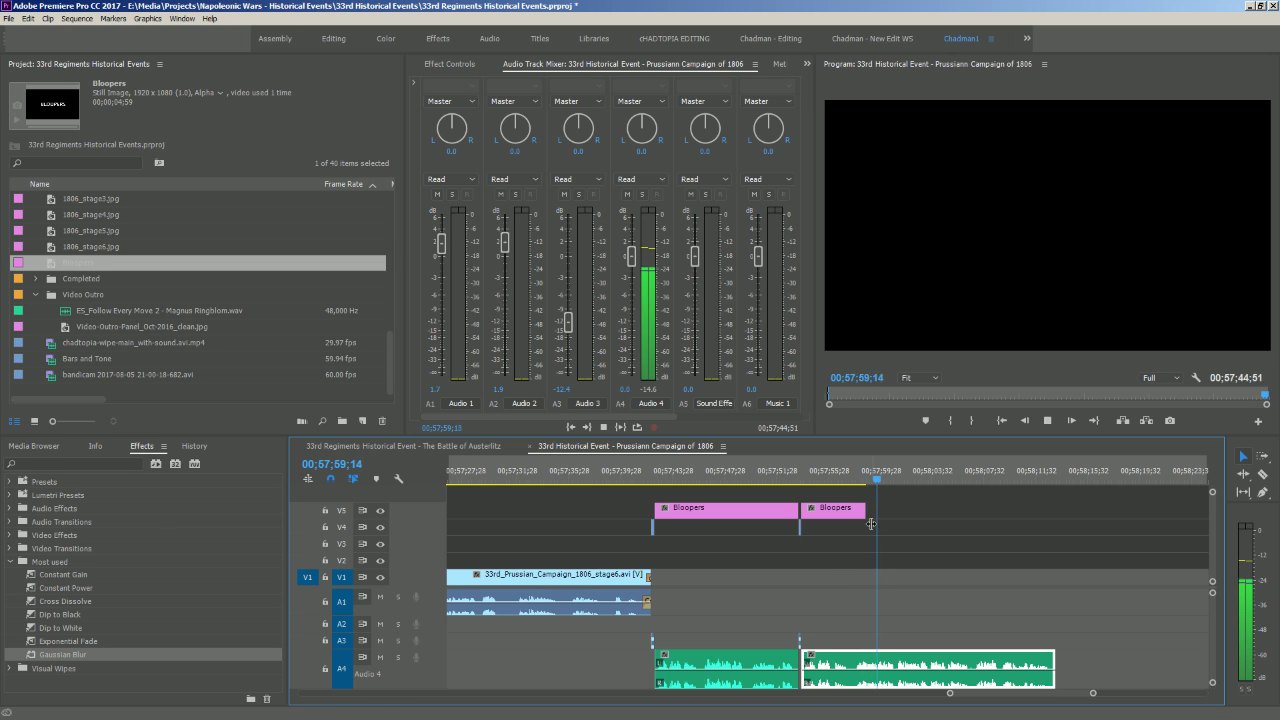
pyautogui.press('=')
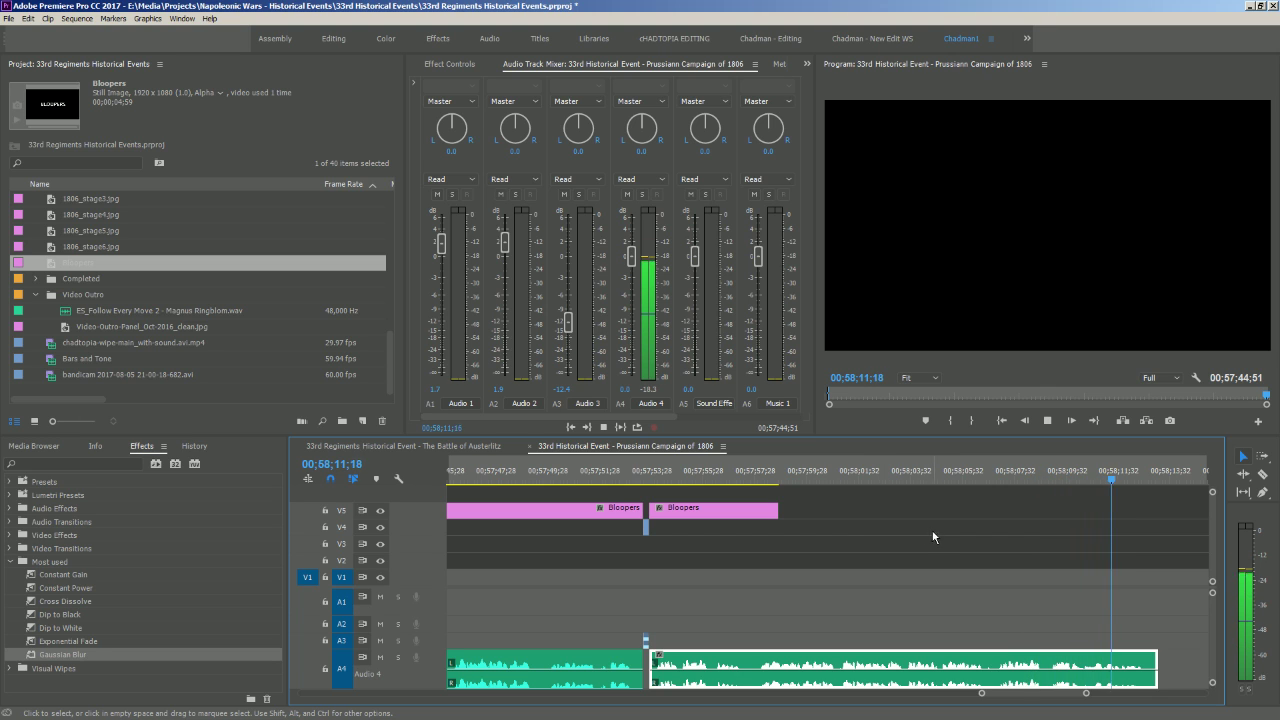
pyautogui.press('-')
pyautogui.press('space')
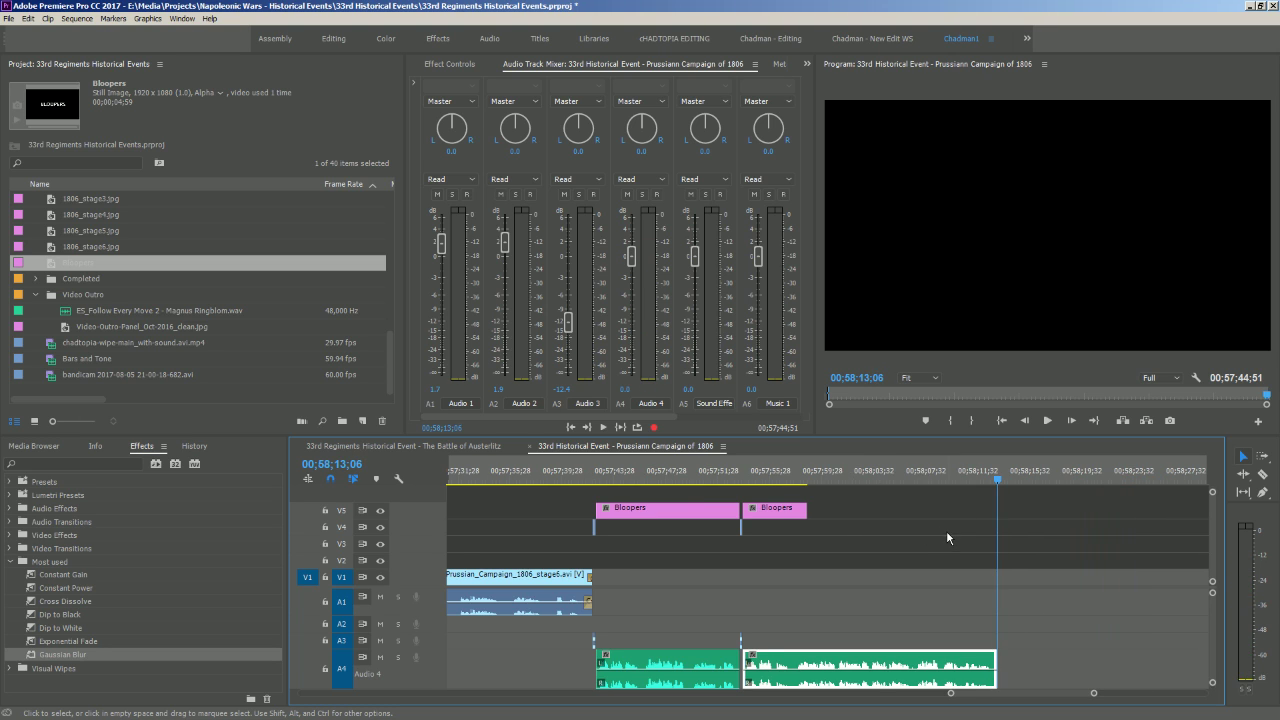
pyautogui.moveTo(805, 516); pyautogui.dragTo(991, 513)
pyautogui.click(965, 597)
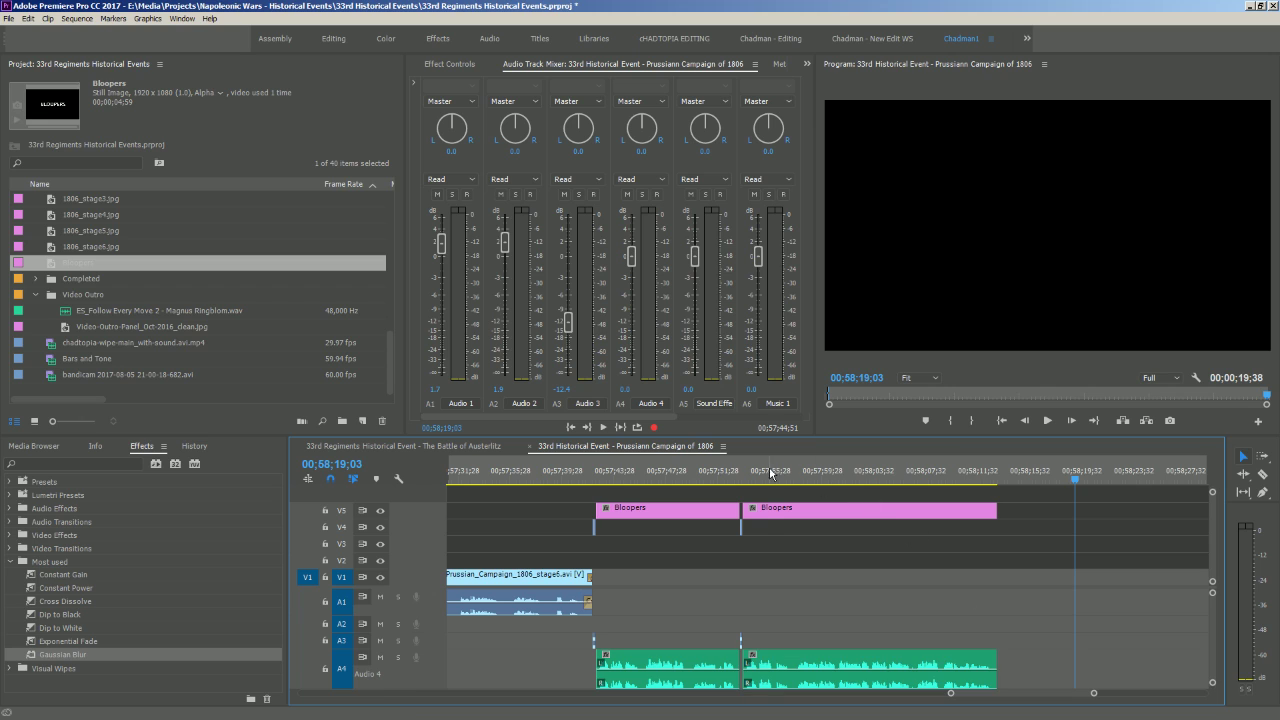
pyautogui.moveTo(768, 476); pyautogui.dragTo(979, 484)
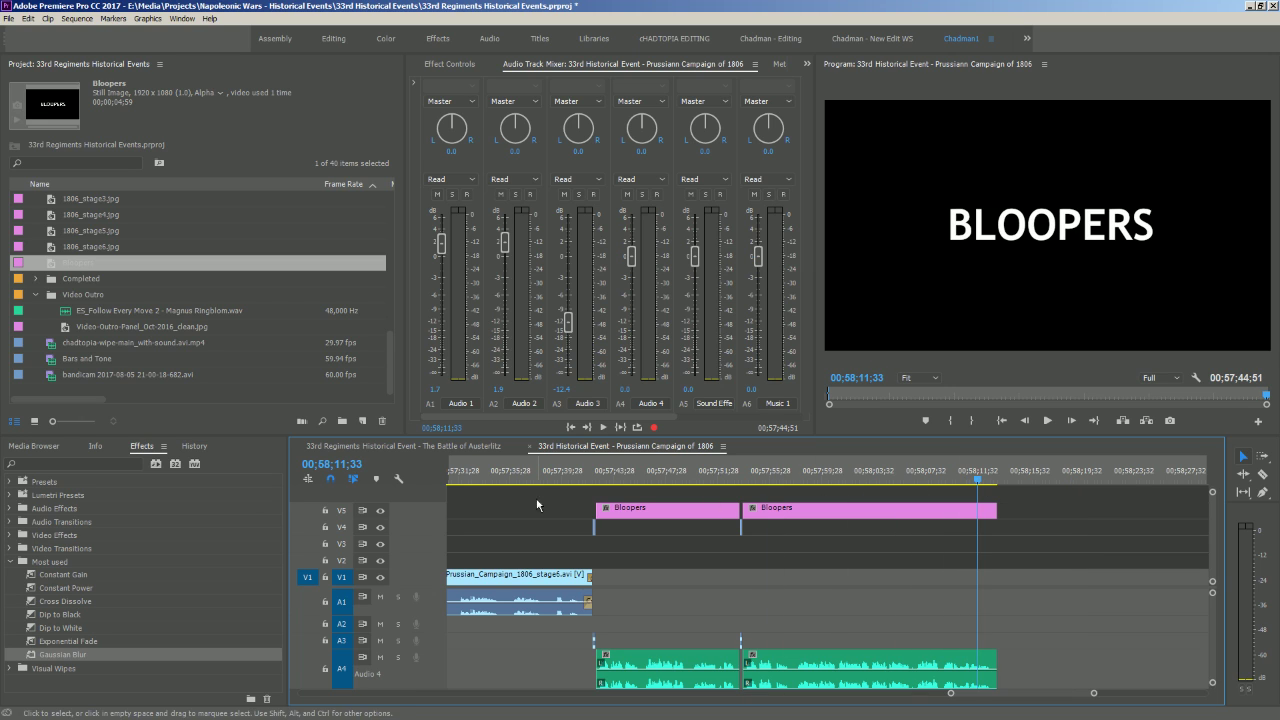
# Place Video-Outro-Panel_Oct-2016_clean.jpg on V4 a few seconds after the end of the second Bloopers title
pyautogui.click(231, 311)
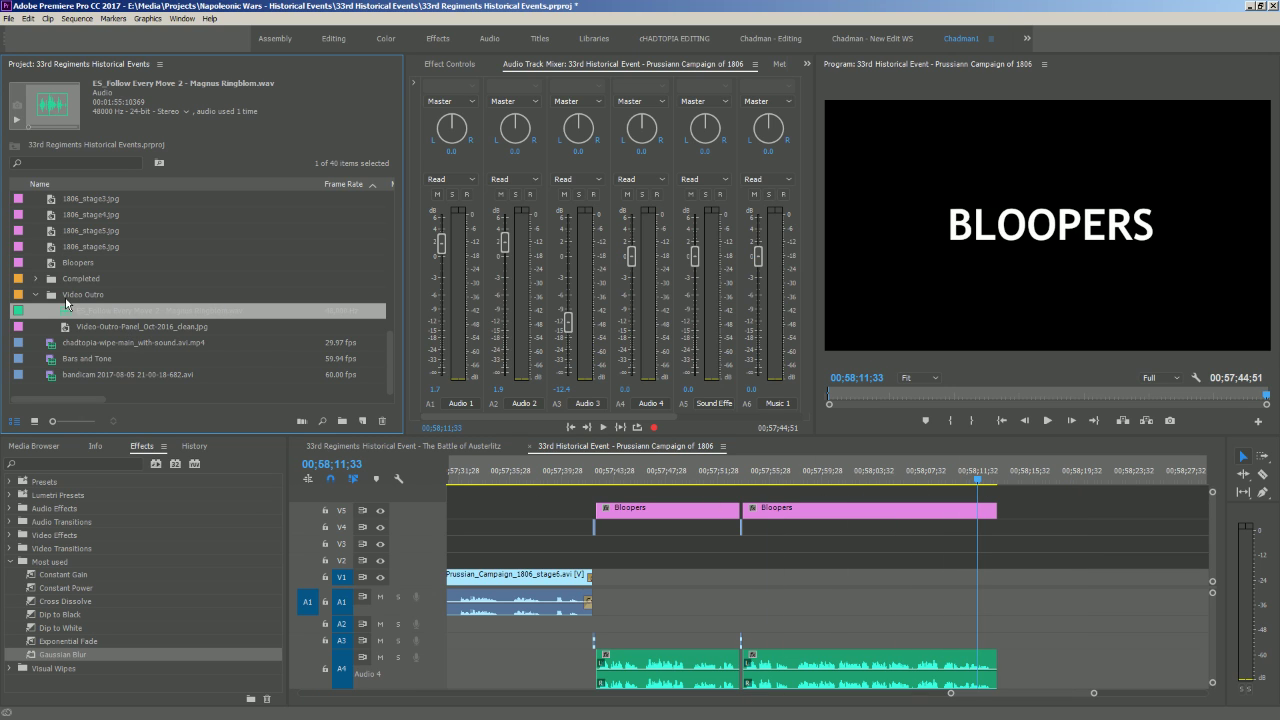
pyautogui.click(93, 340)
pyautogui.click(116, 326)
pyautogui.moveTo(586, 436); pyautogui.dragTo(1036, 538)
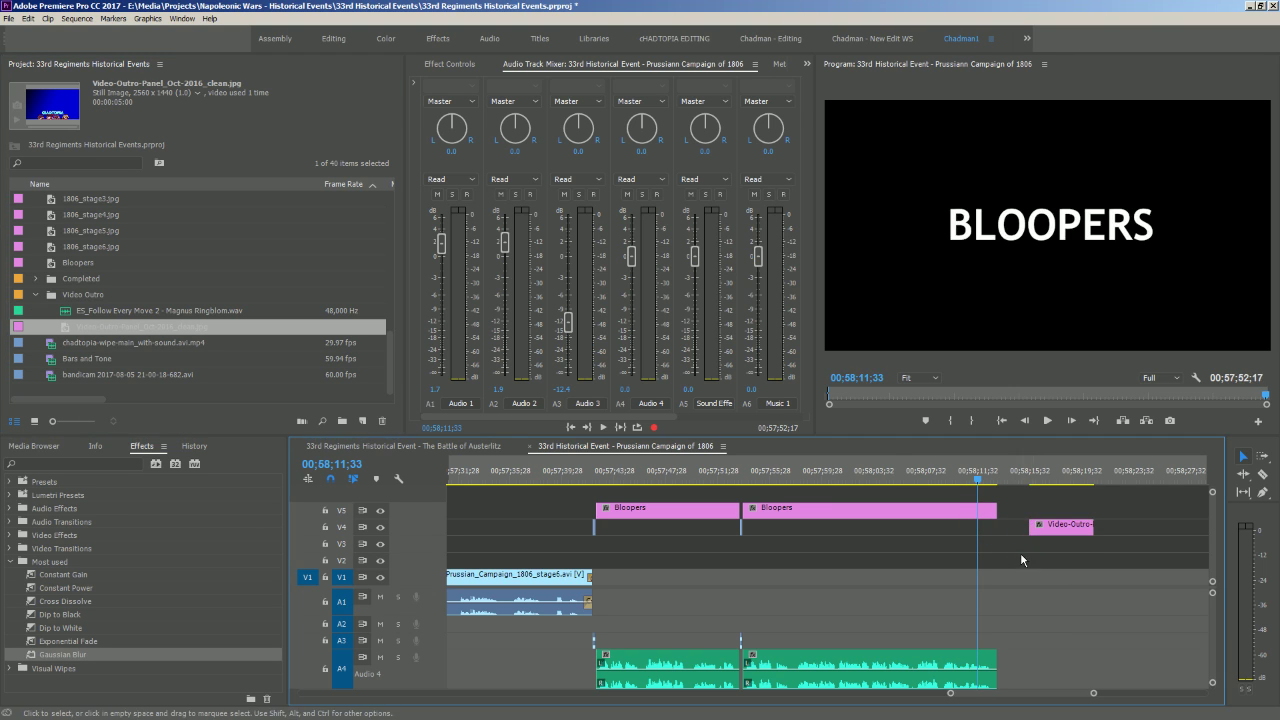
# Paste a copy of the Bars and Tone clip and move it to V4 and A3 at the end of blooper2.wav
pyautogui.click(742, 528)
pyautogui.click(1012, 528)
pyautogui.click(1014, 492)
pyautogui.click(1012, 480)
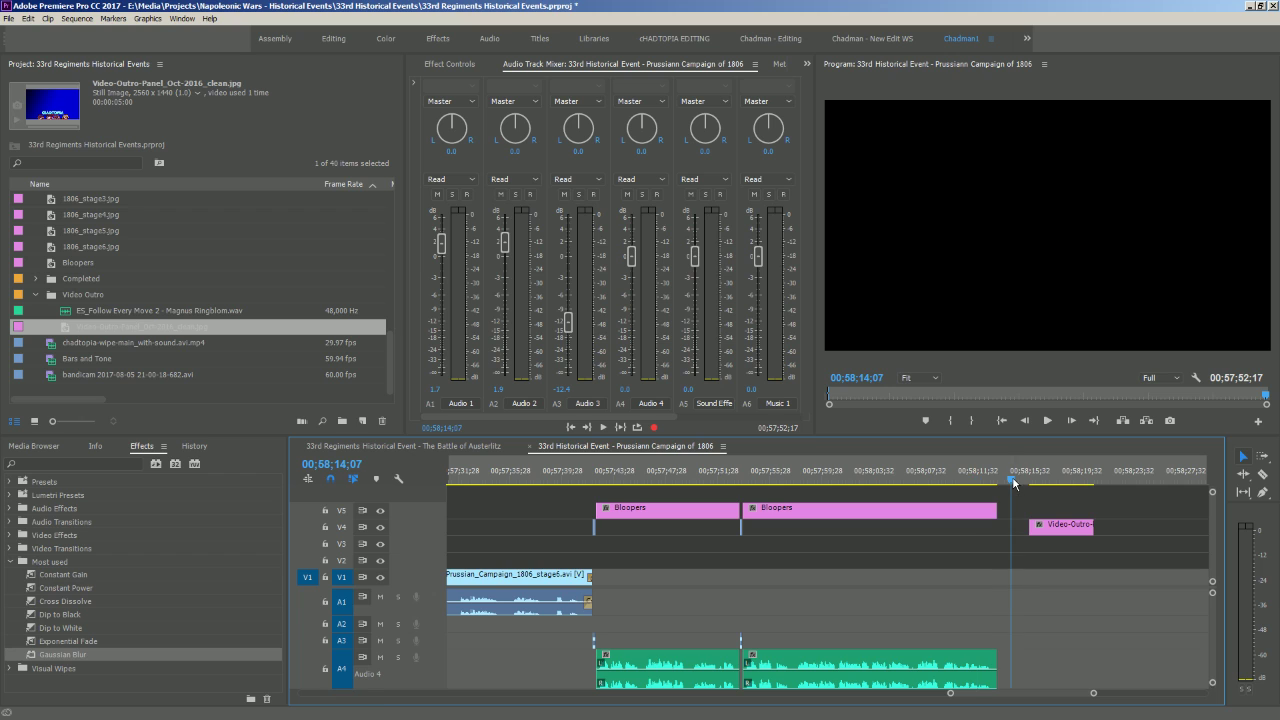
pyautogui.hotkey('ctrl', 'v')
pyautogui.moveTo(1012, 580); pyautogui.dragTo(1008, 528)
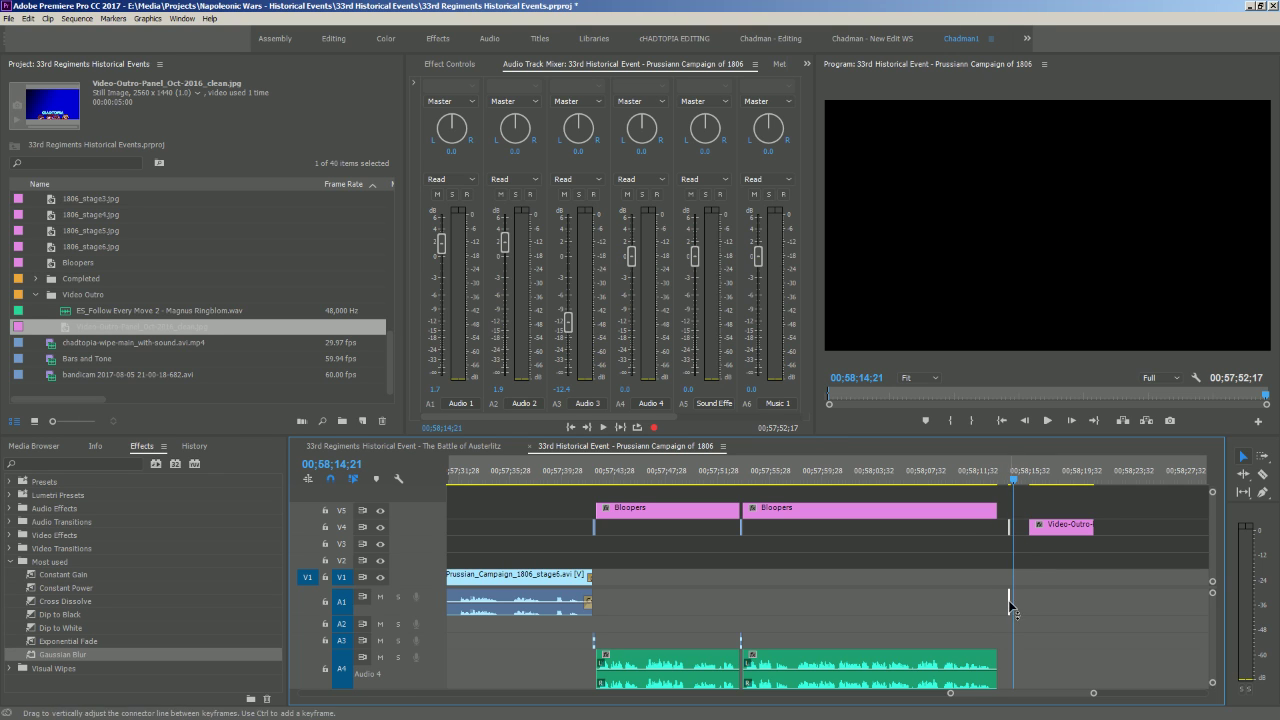
pyautogui.moveTo(1009, 600); pyautogui.dragTo(1009, 642)
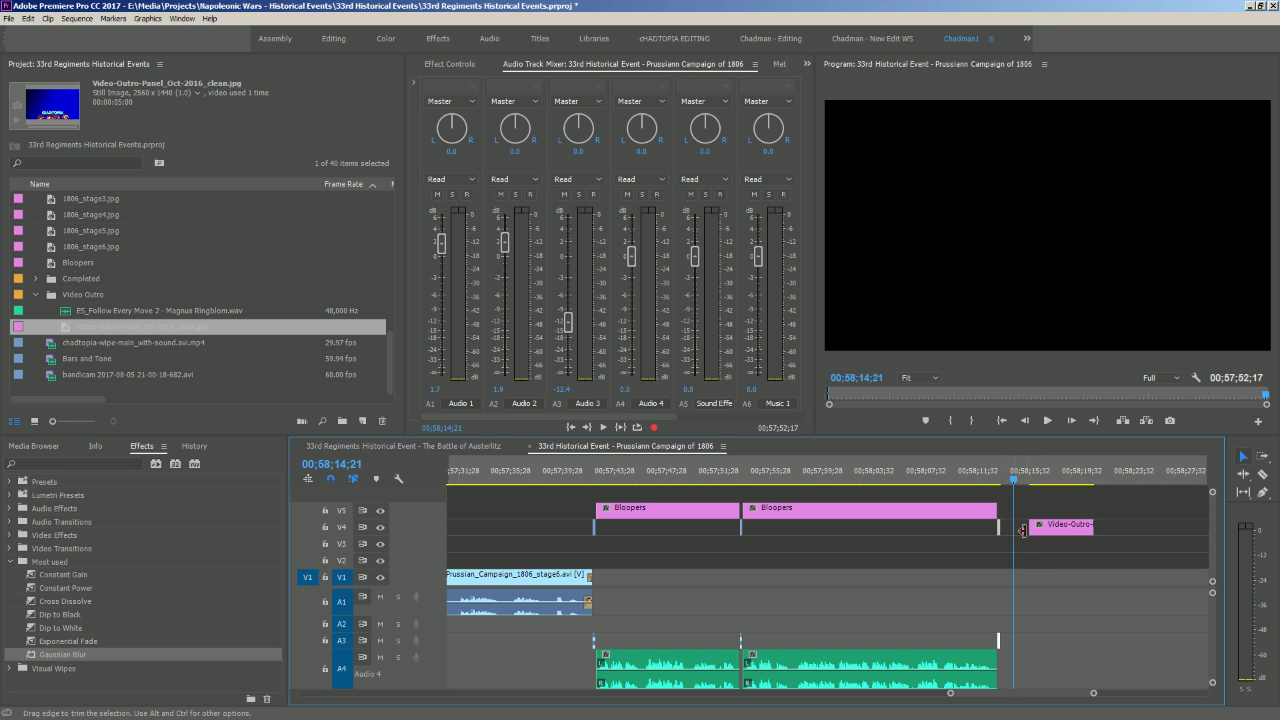
# Move the video outro panel clip down to V3, directly after the third Bars and Tone clip
pyautogui.moveTo(1057, 527); pyautogui.dragTo(1025, 560)
pyautogui.press('=')
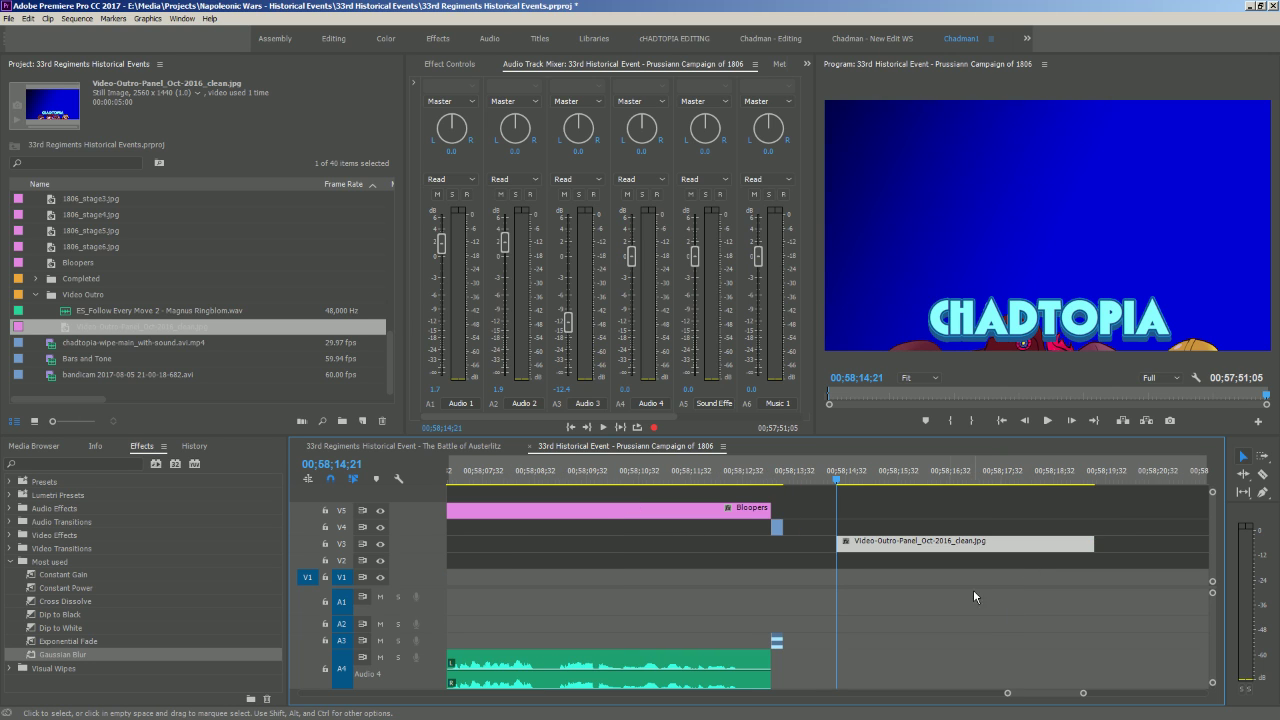
pyautogui.moveTo(930, 546); pyautogui.dragTo(877, 546)
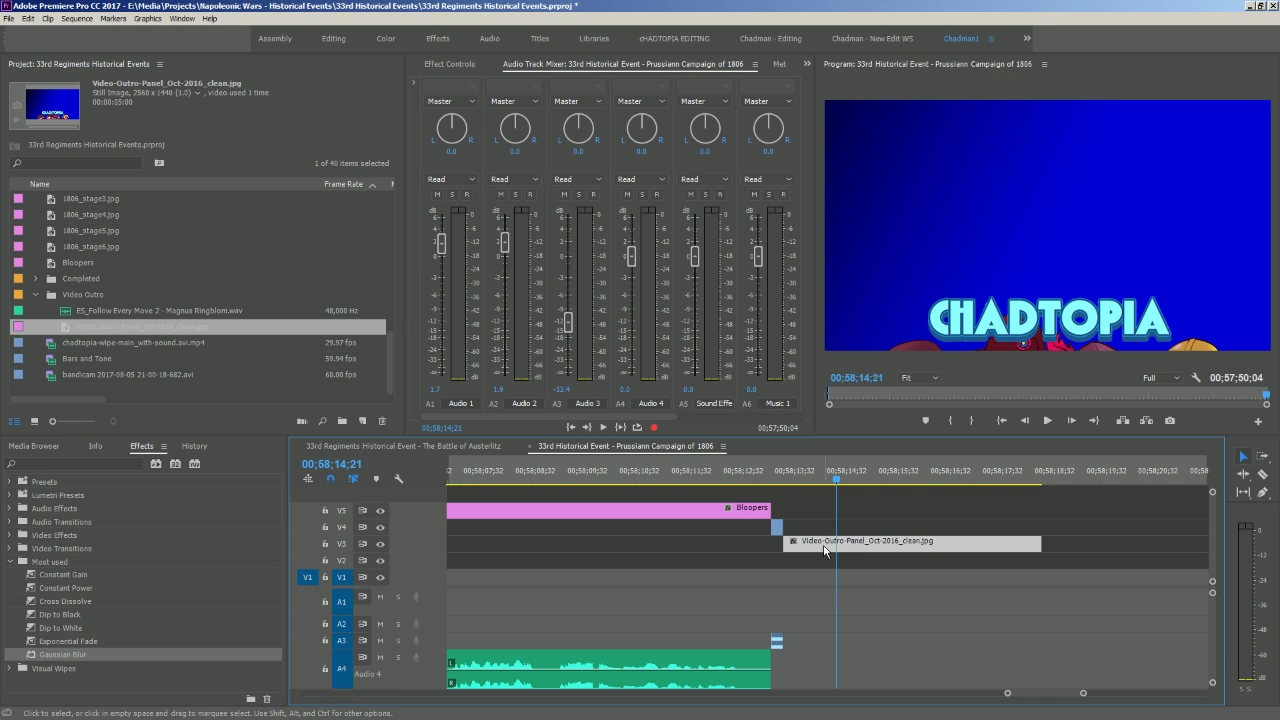
# Set the outro panel clip's scale to 75 and preview the transition from the Bloopers title into it
pyautogui.click(453, 65)
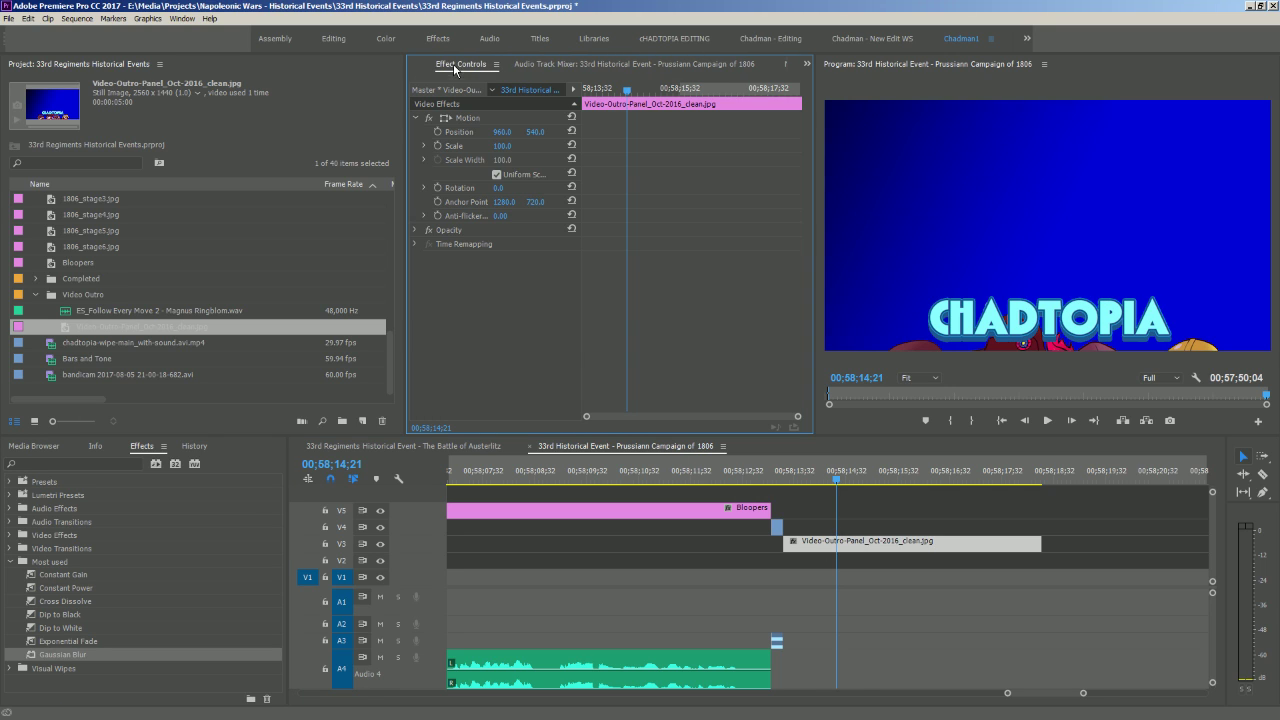
pyautogui.click(504, 146)
pyautogui.write('3')
pyautogui.click(536, 331)
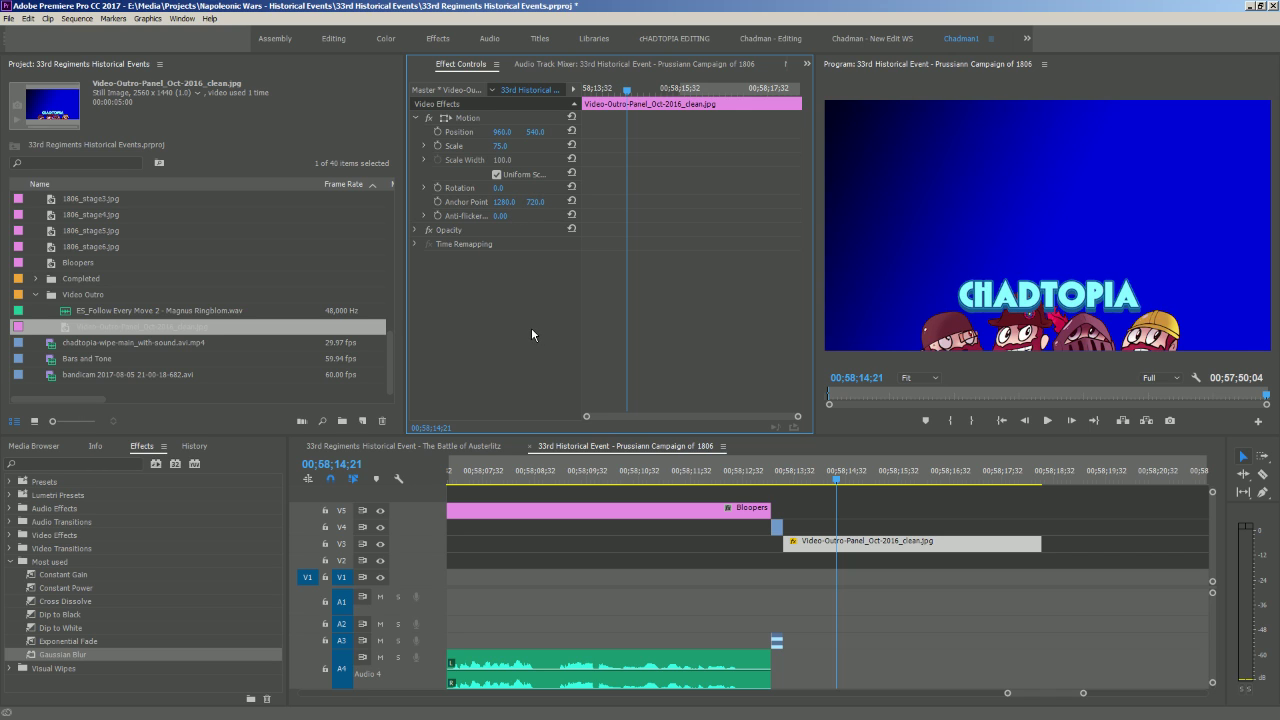
pyautogui.click(827, 633)
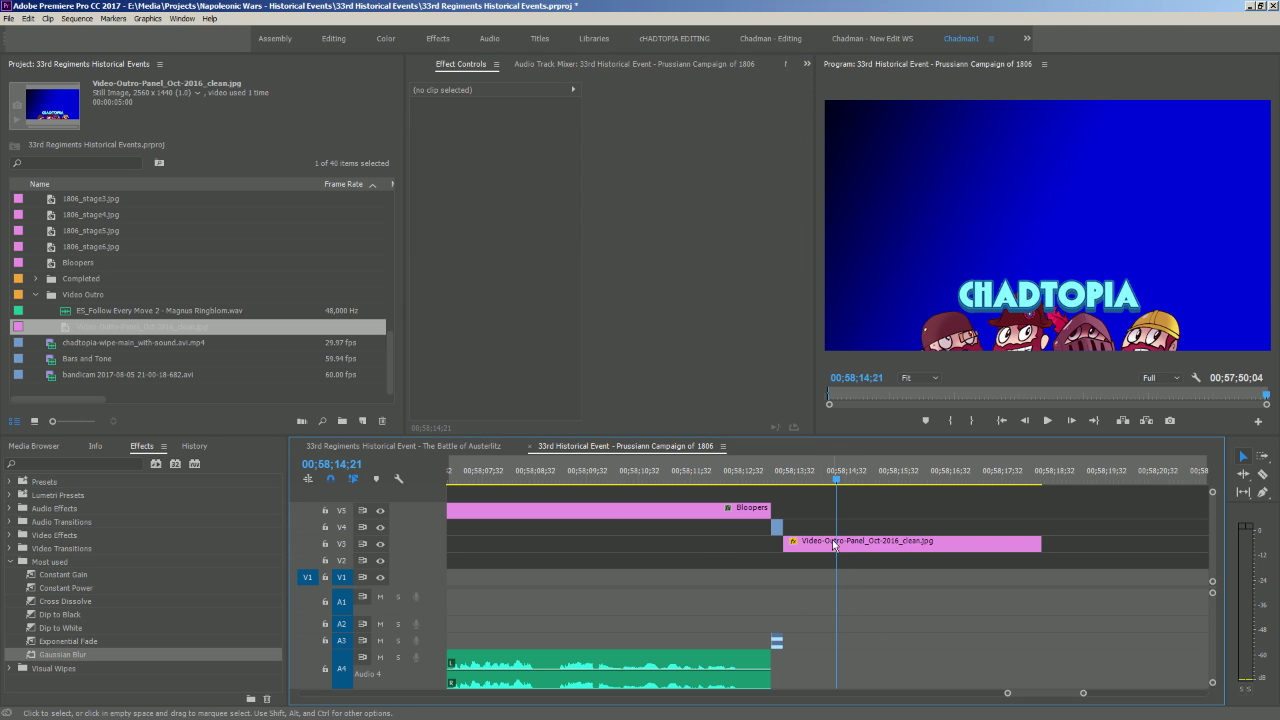
pyautogui.moveTo(830, 486); pyautogui.dragTo(751, 486)
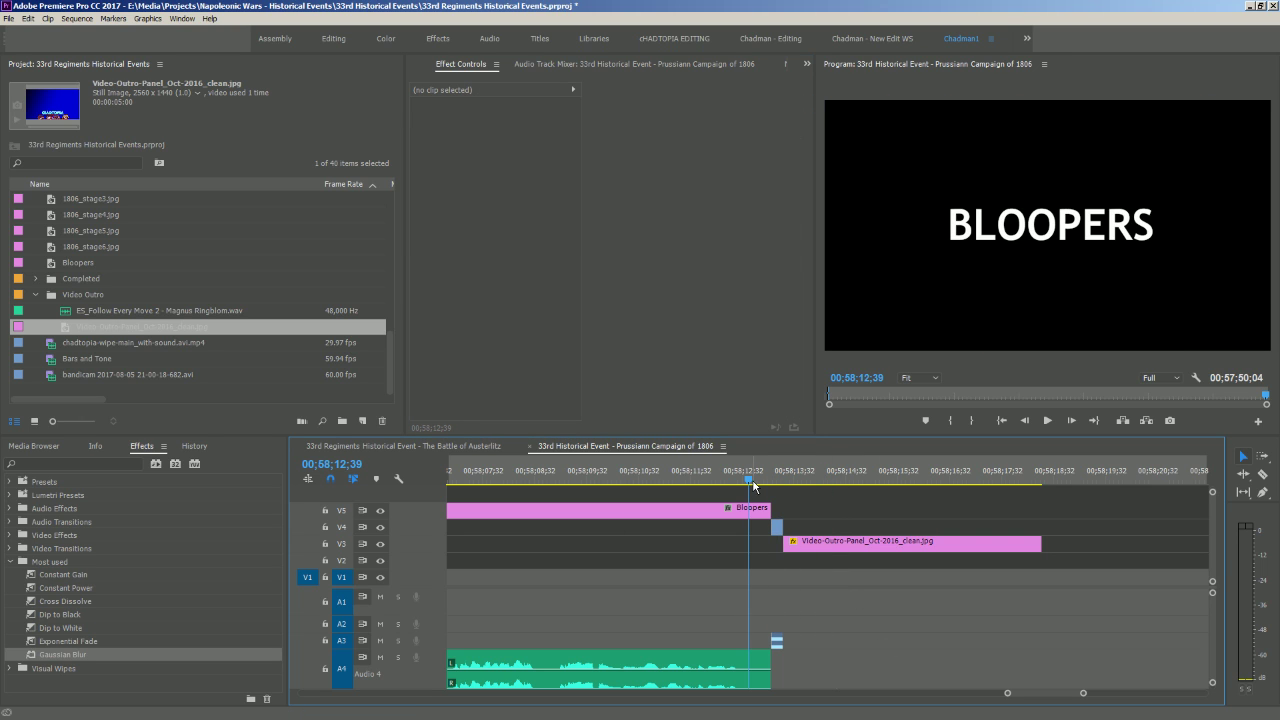
pyautogui.press('space')
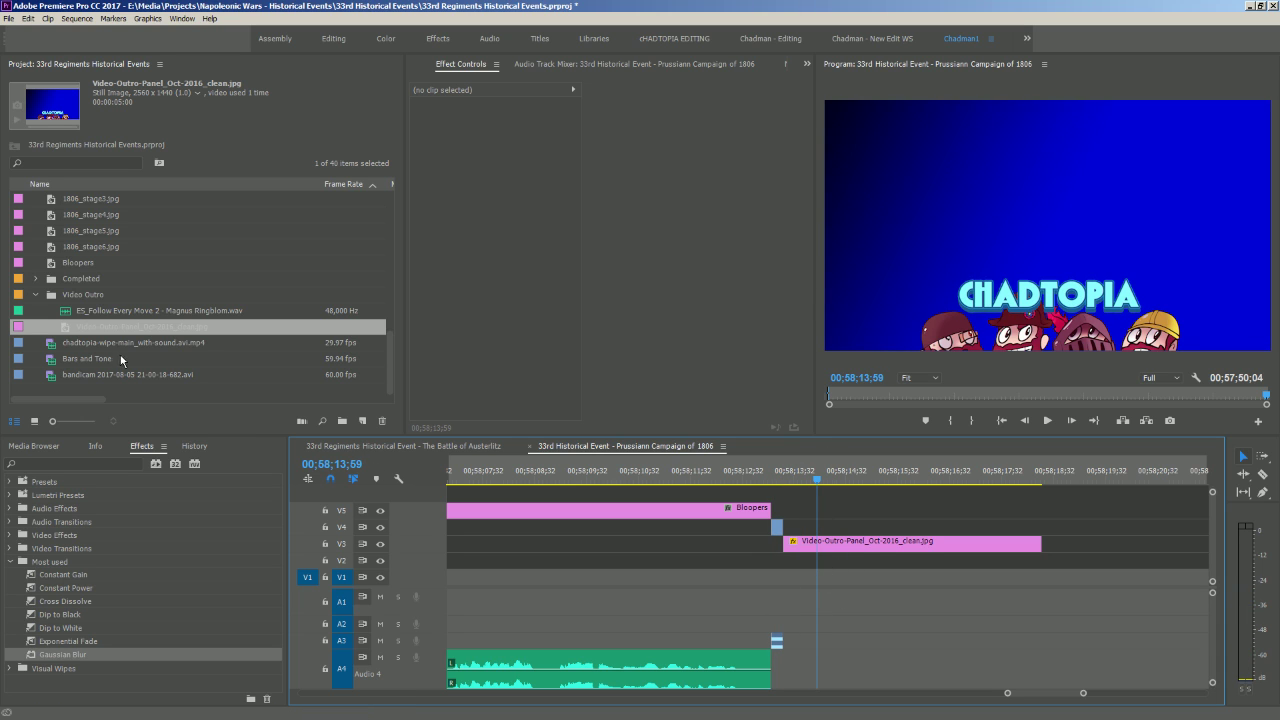
# Add the ES_Follow Every Move 2 music file to A1 beneath the outro panel and play its opening
pyautogui.keyDown('ctrl'); pyautogui.click(150, 326); pyautogui.keyUp('ctrl')
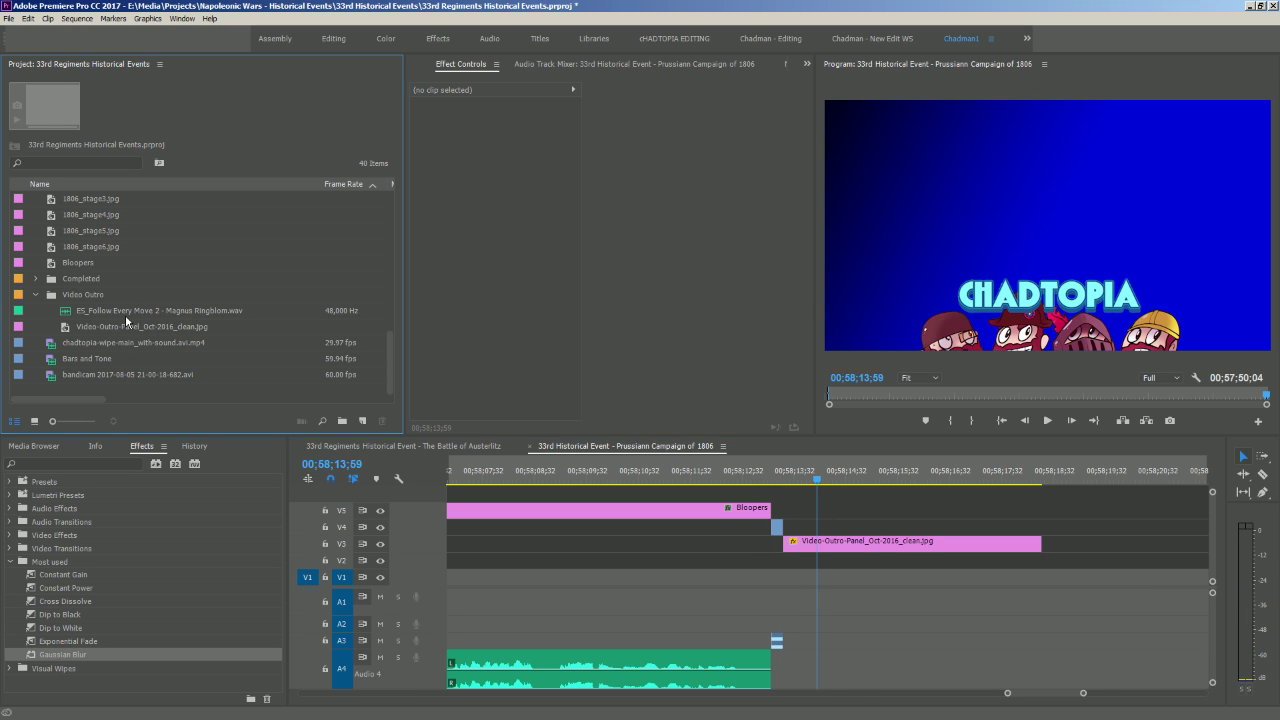
pyautogui.moveTo(125, 314); pyautogui.dragTo(840, 611)
pyautogui.press('space')
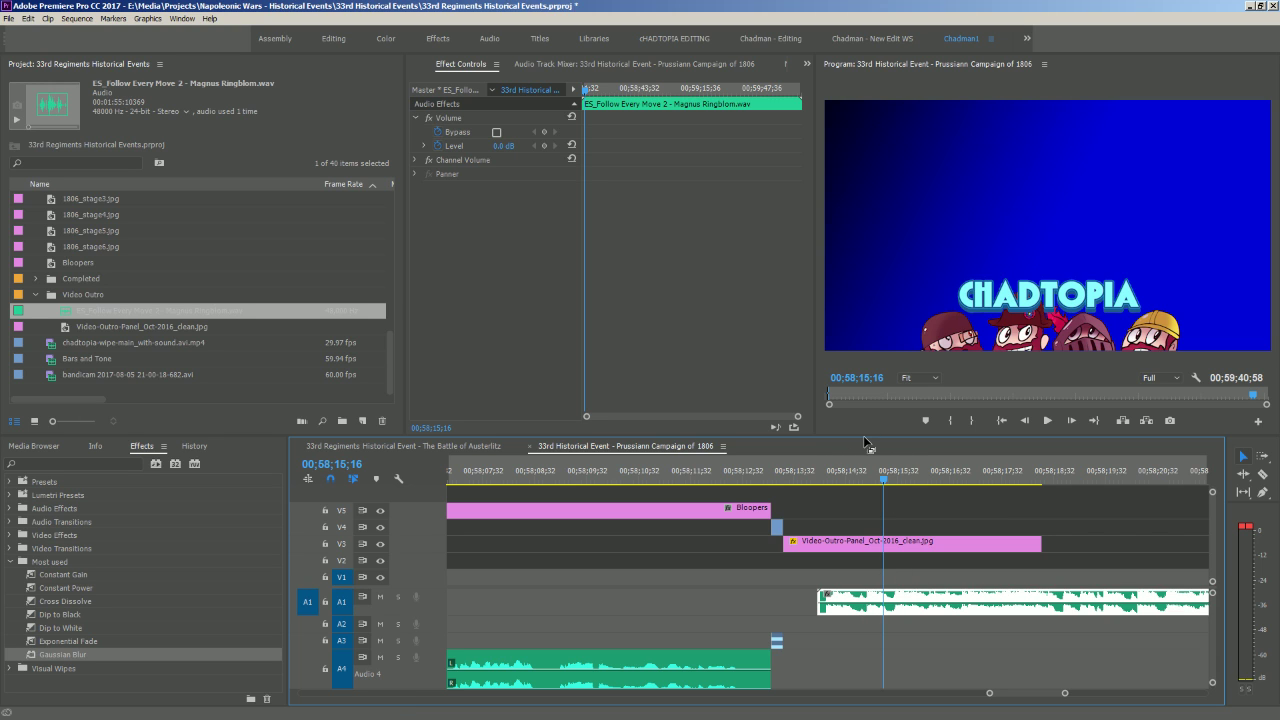
# Move the outro music clip to track A8, aligned with the start of the outro panel
pyautogui.press('`')
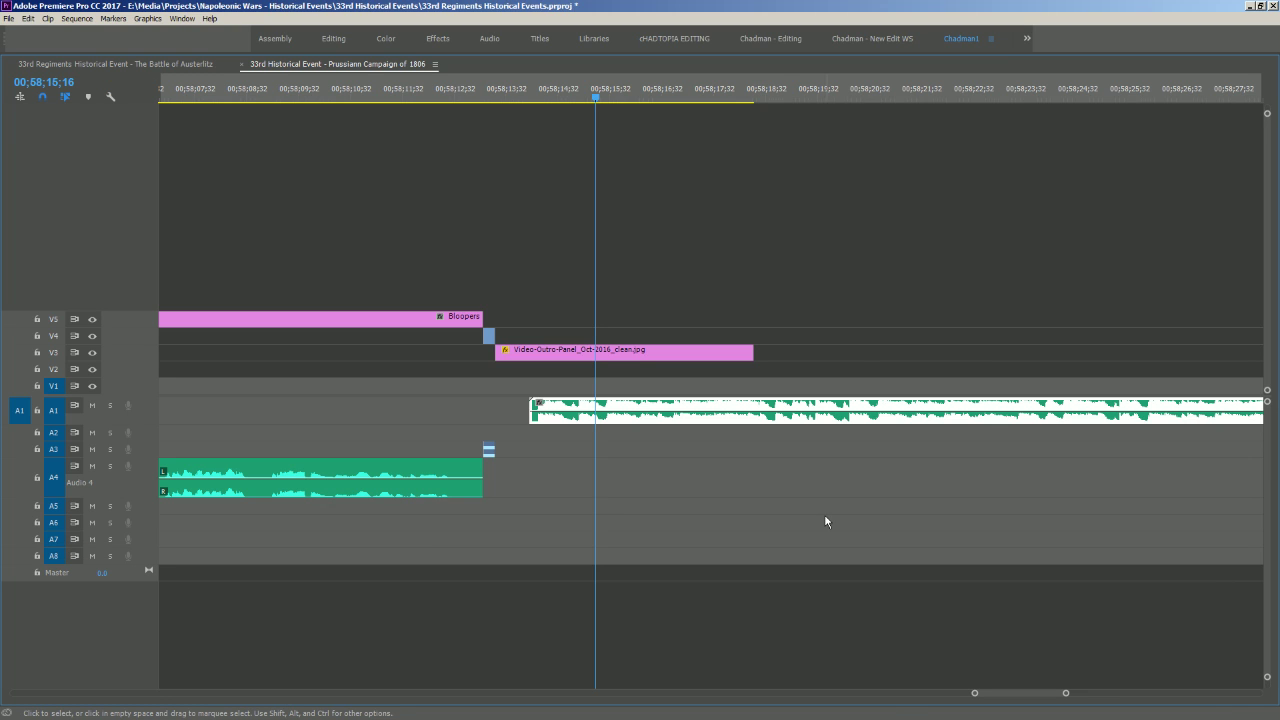
pyautogui.moveTo(636, 420); pyautogui.dragTo(609, 557)
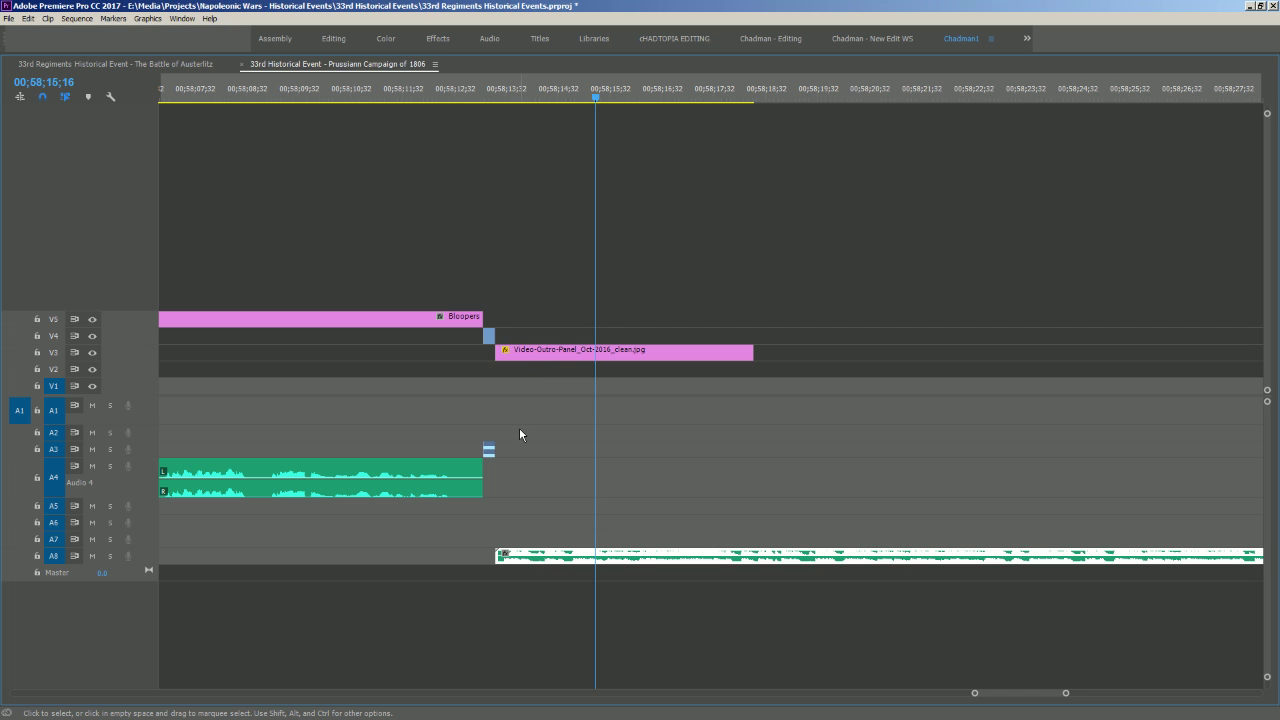
pyautogui.moveTo(497, 96); pyautogui.dragTo(527, 98)
pyautogui.press('`')
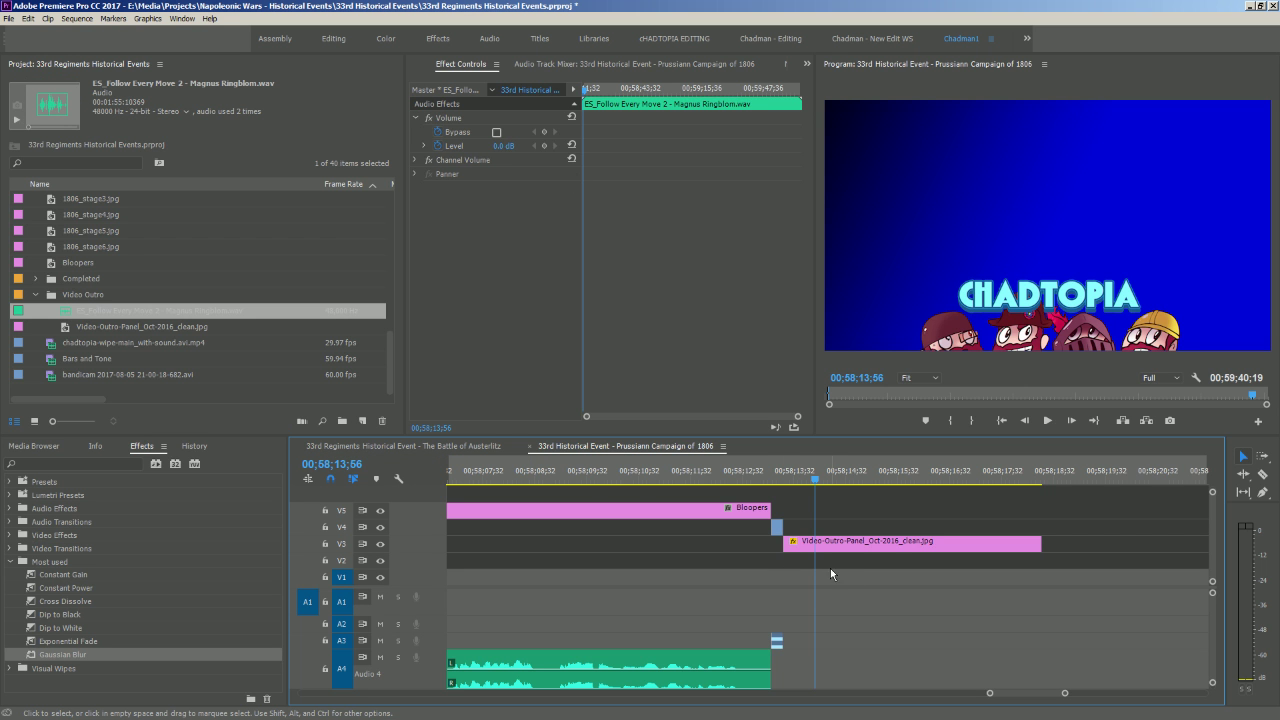
# Lower the Intro & VO track (A8) volume to -24.1 dB and listen to the outro music
pyautogui.click(551, 65)
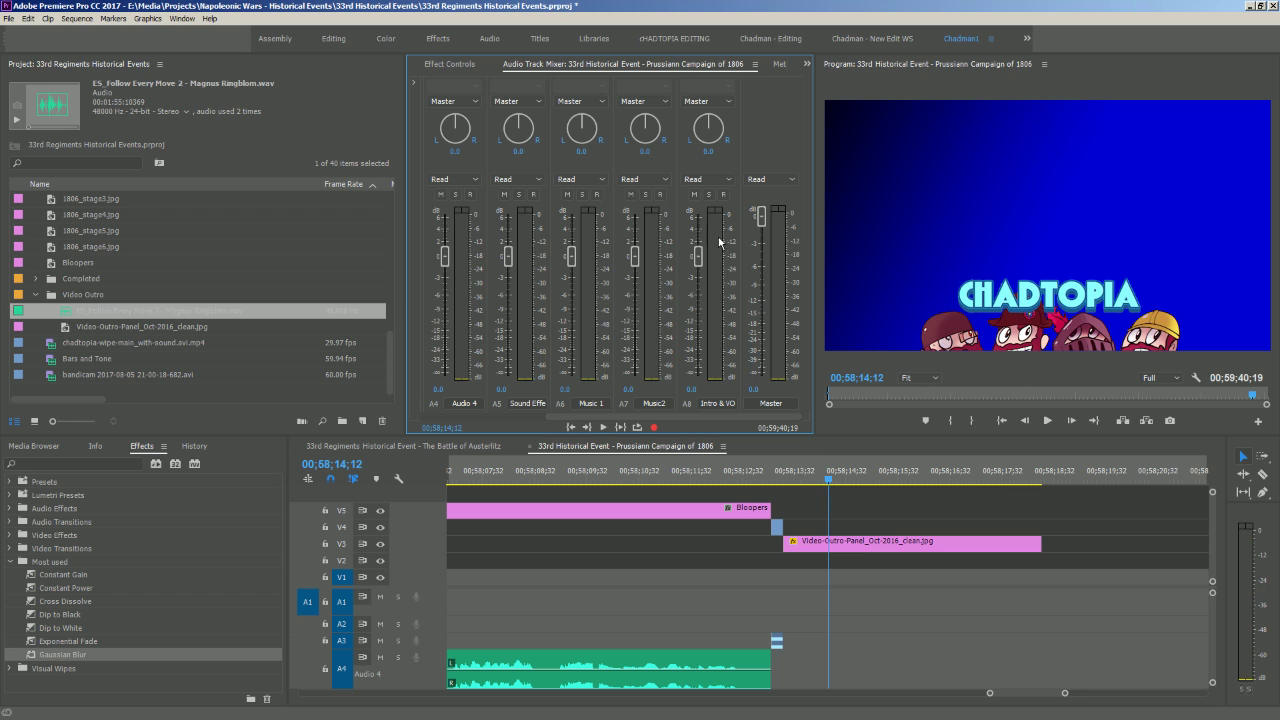
pyautogui.moveTo(699, 257); pyautogui.dragTo(698, 351)
pyautogui.press('space')
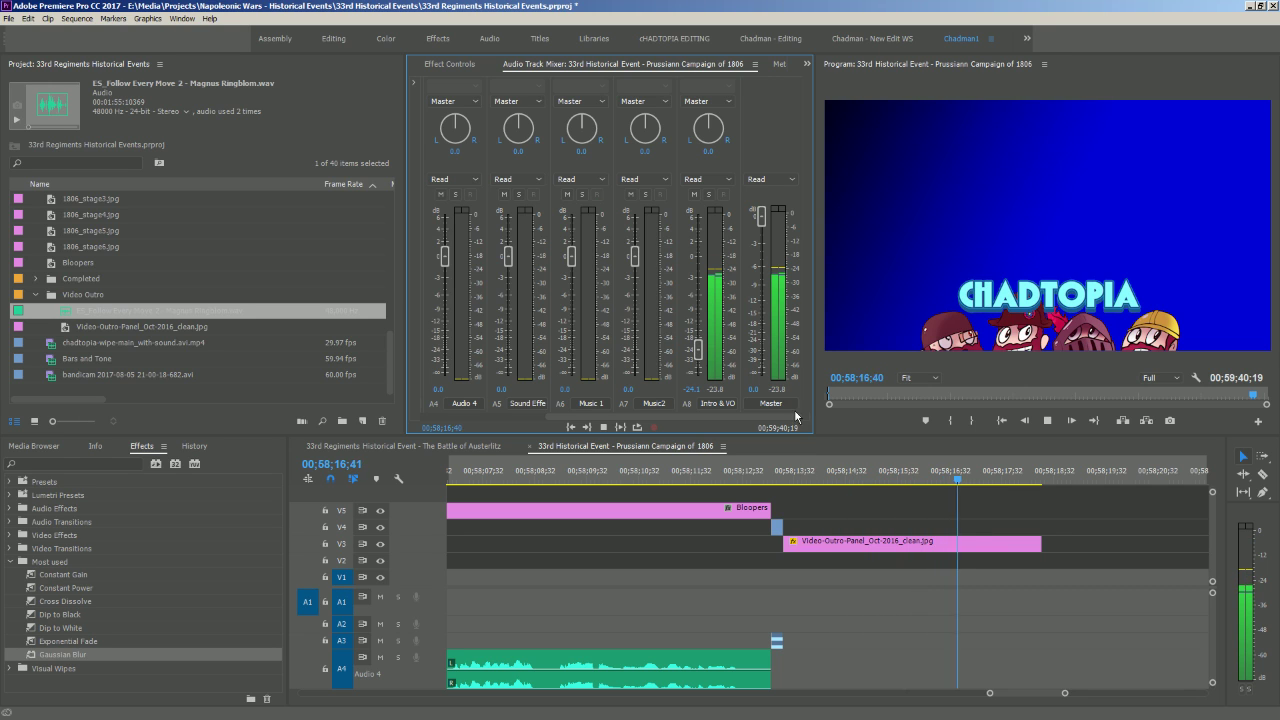
pyautogui.press('space')
# Set the outro panel clip's duration to 20 seconds (00;00;20;00)
pyautogui.rightClick(912, 541)
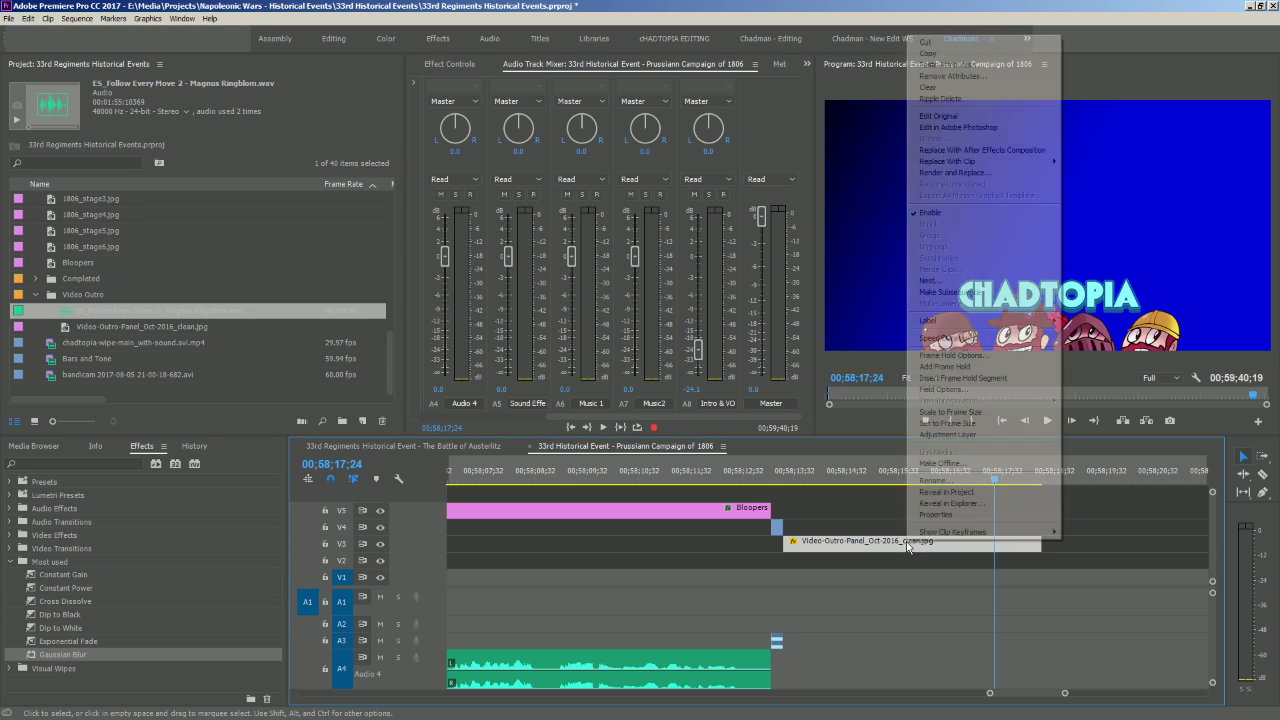
pyautogui.click(978, 357)
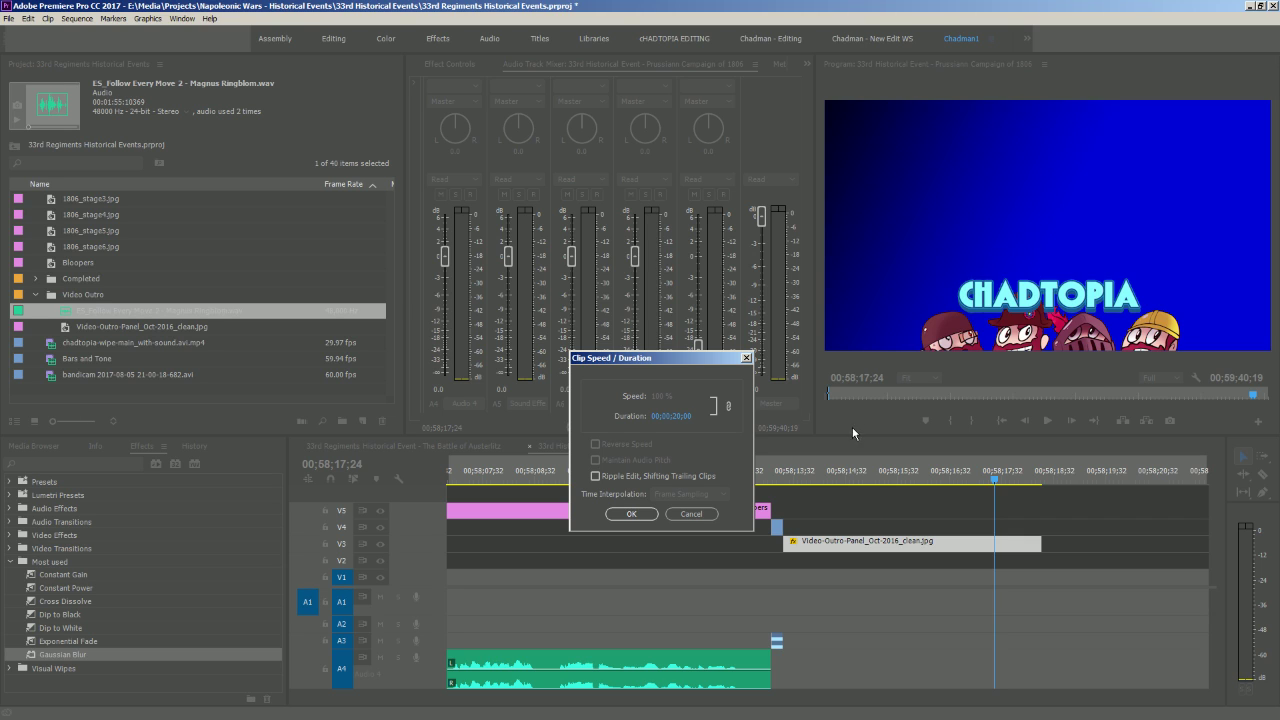
pyautogui.click(631, 514)
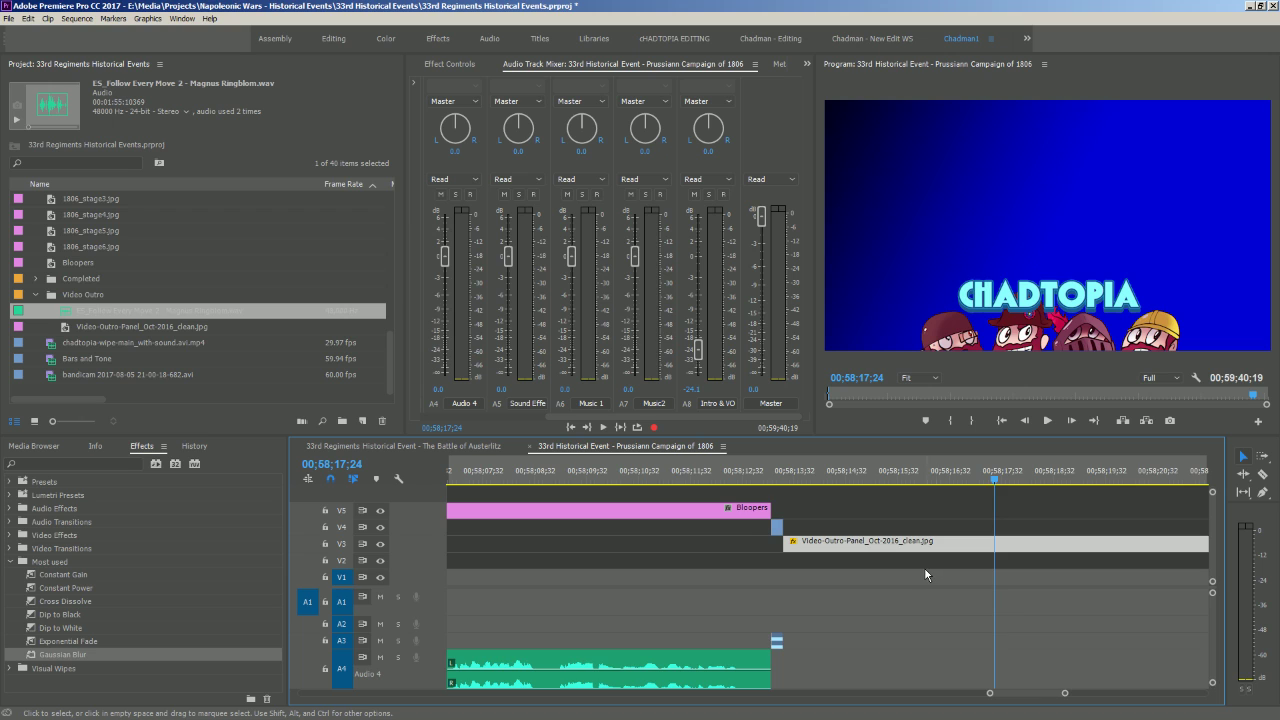
# Split the outro music on A8, delete the excess, and trim its end to match the end of the outro panel
pyautogui.press('-')
pyautogui.press('-')
pyautogui.press('-')
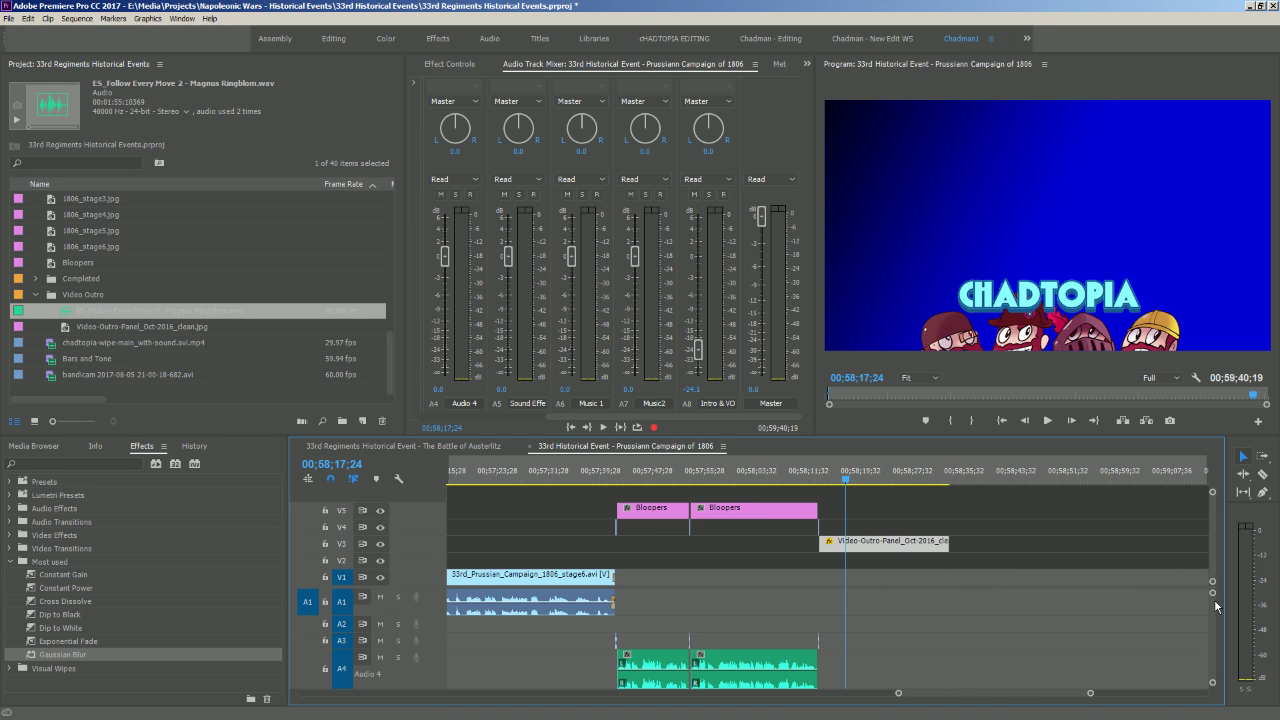
pyautogui.scroll(-3, 1214, 605)
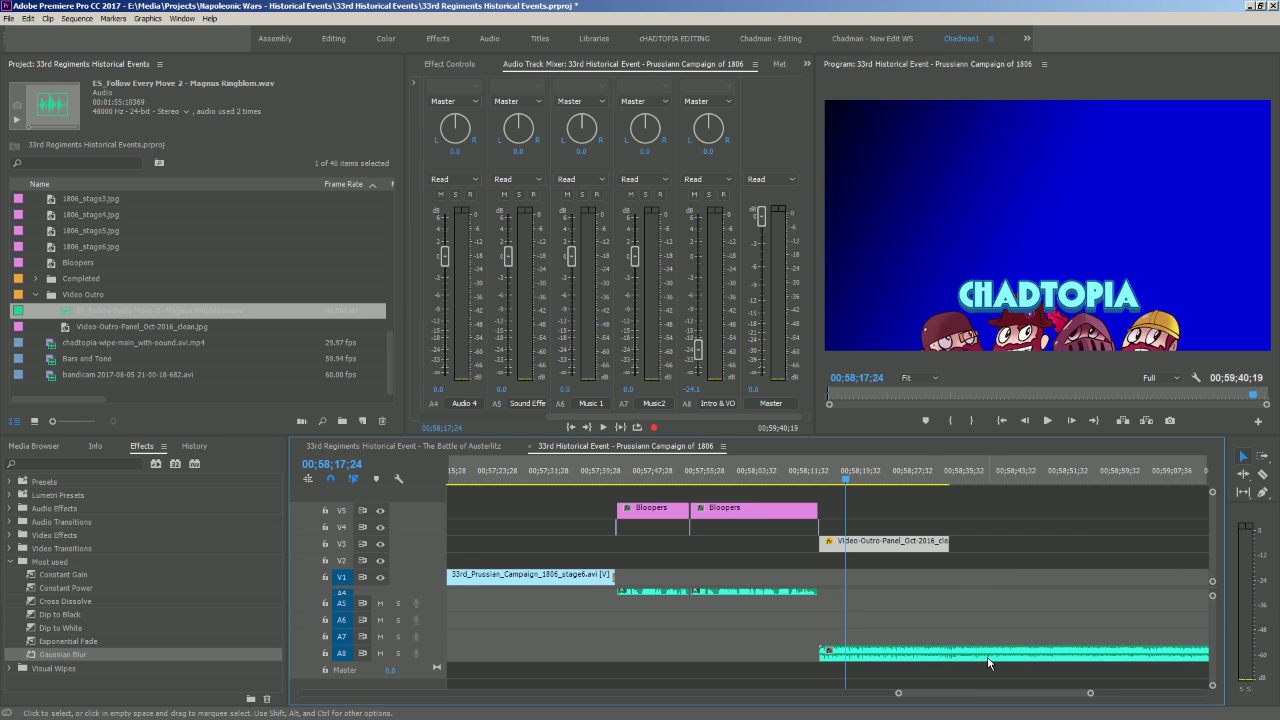
pyautogui.press('c')
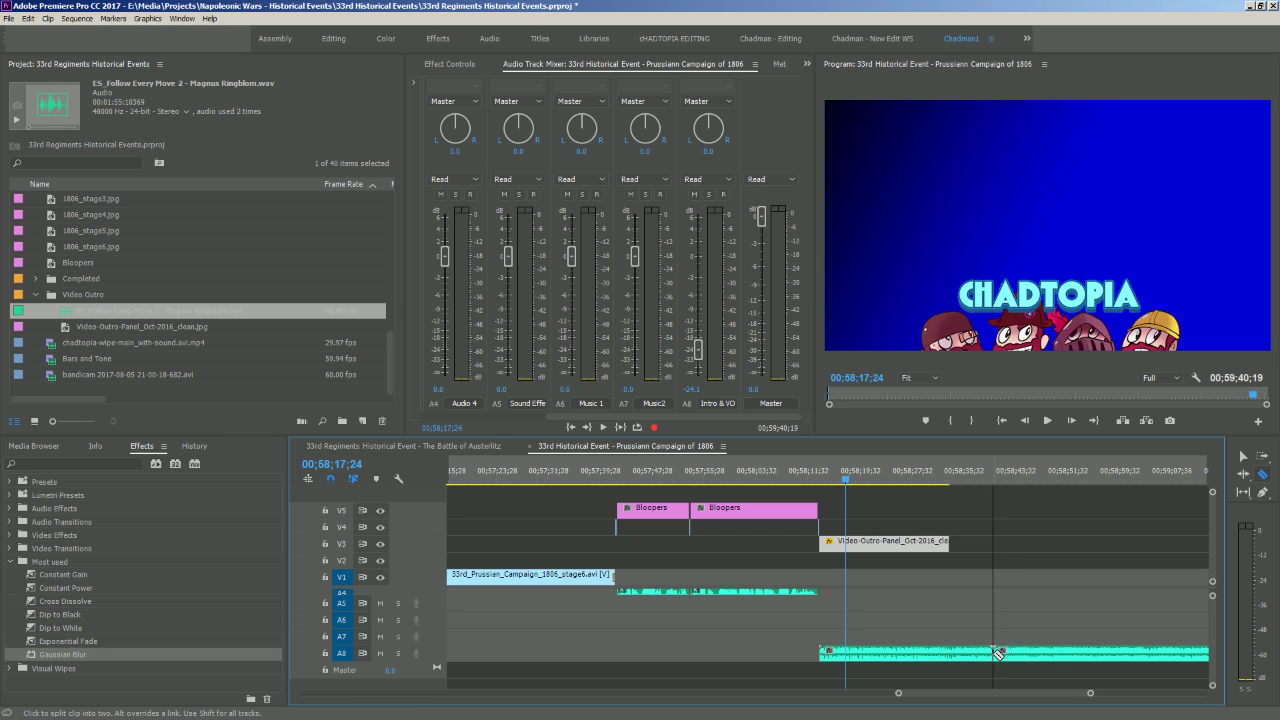
pyautogui.click(994, 653)
pyautogui.press('v')
pyautogui.click(1021, 660)
pyautogui.press('Delete')
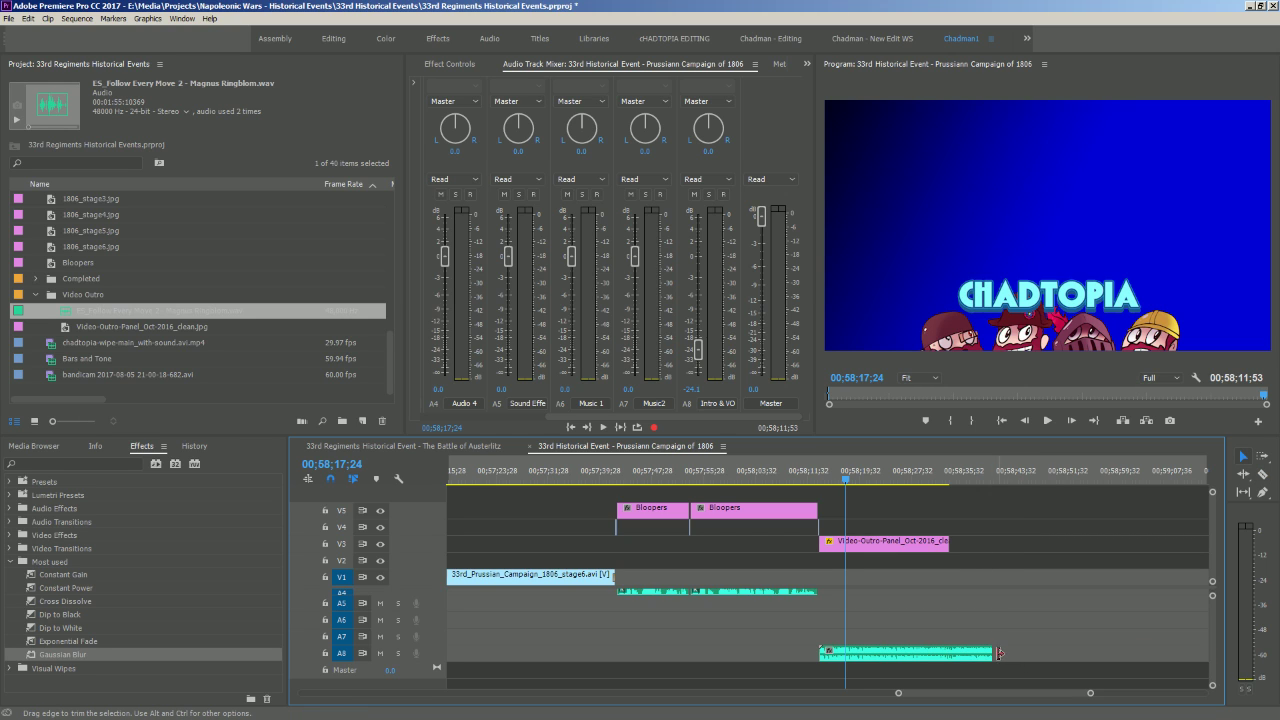
pyautogui.moveTo(993, 653); pyautogui.dragTo(948, 653)
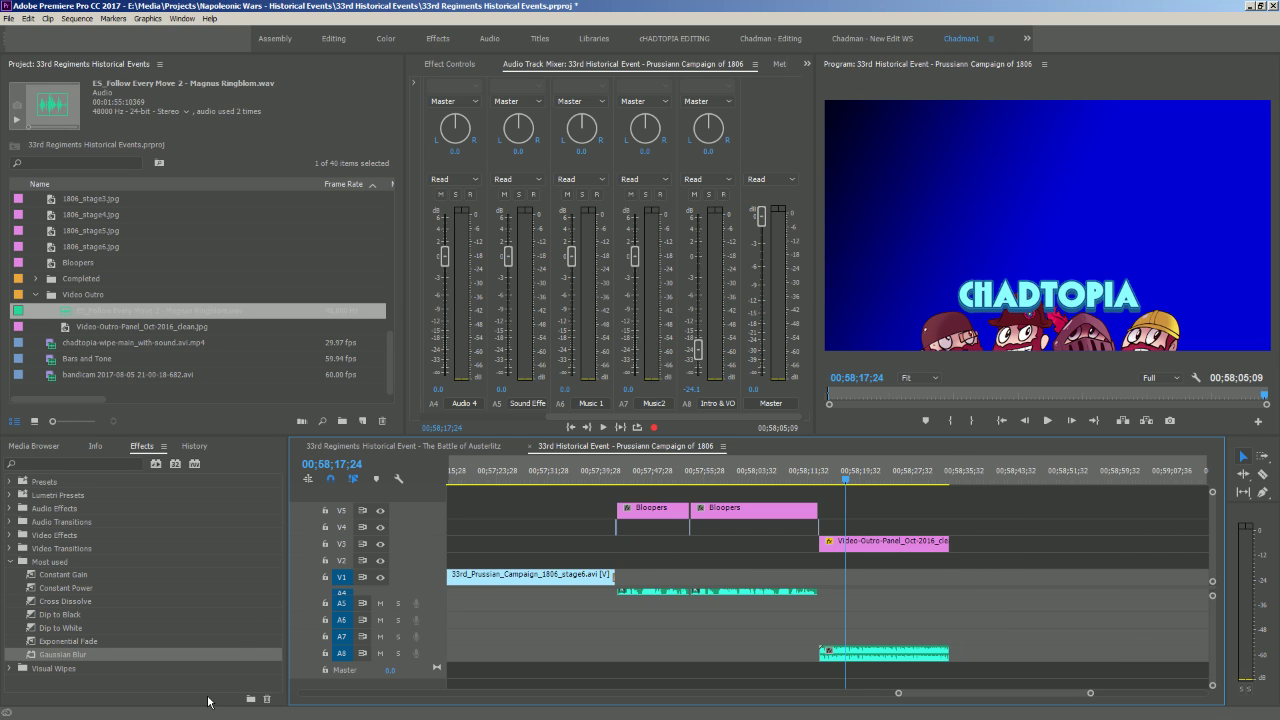
# Apply an Exponential Fade to the end of the outro music on A8 and save the project after playing back the bloopers-to-outro section
pyautogui.moveTo(68, 641)
pyautogui.mouseDown()
pyautogui.moveTo(951, 666)
pyautogui.moveTo(947, 655)
pyautogui.mouseUp()
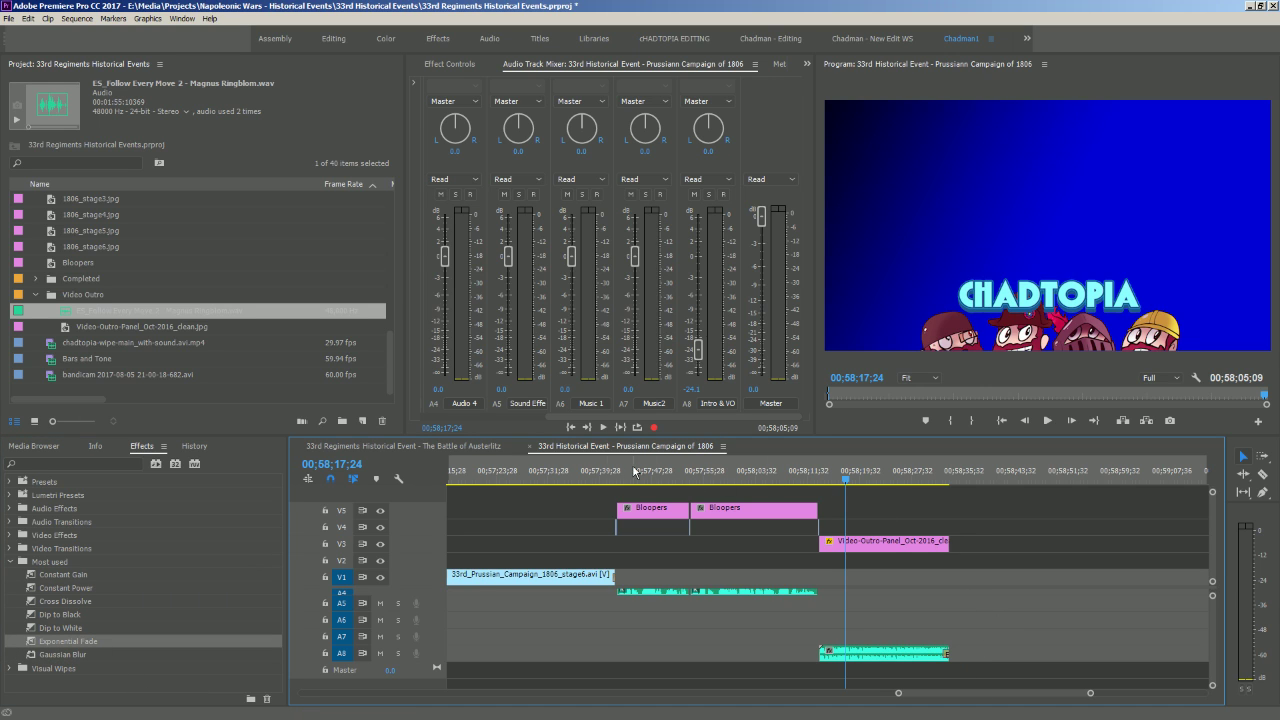
pyautogui.click(600, 474)
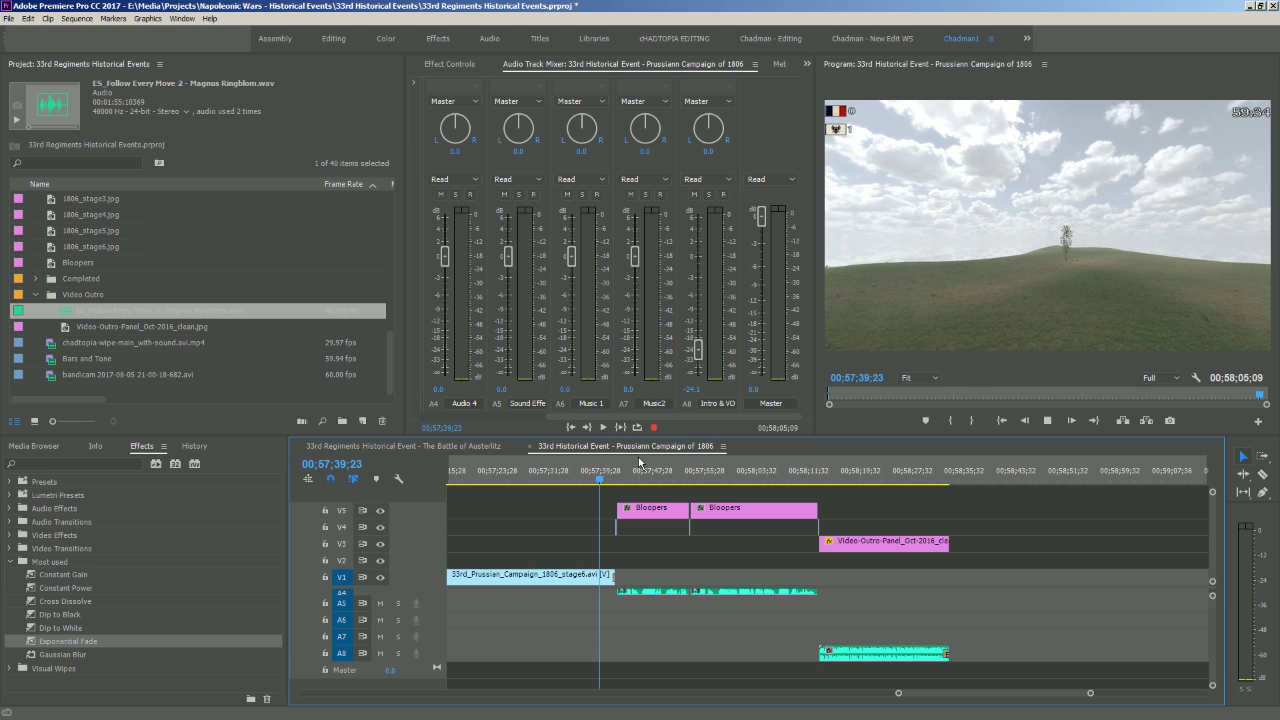
pyautogui.press('space')
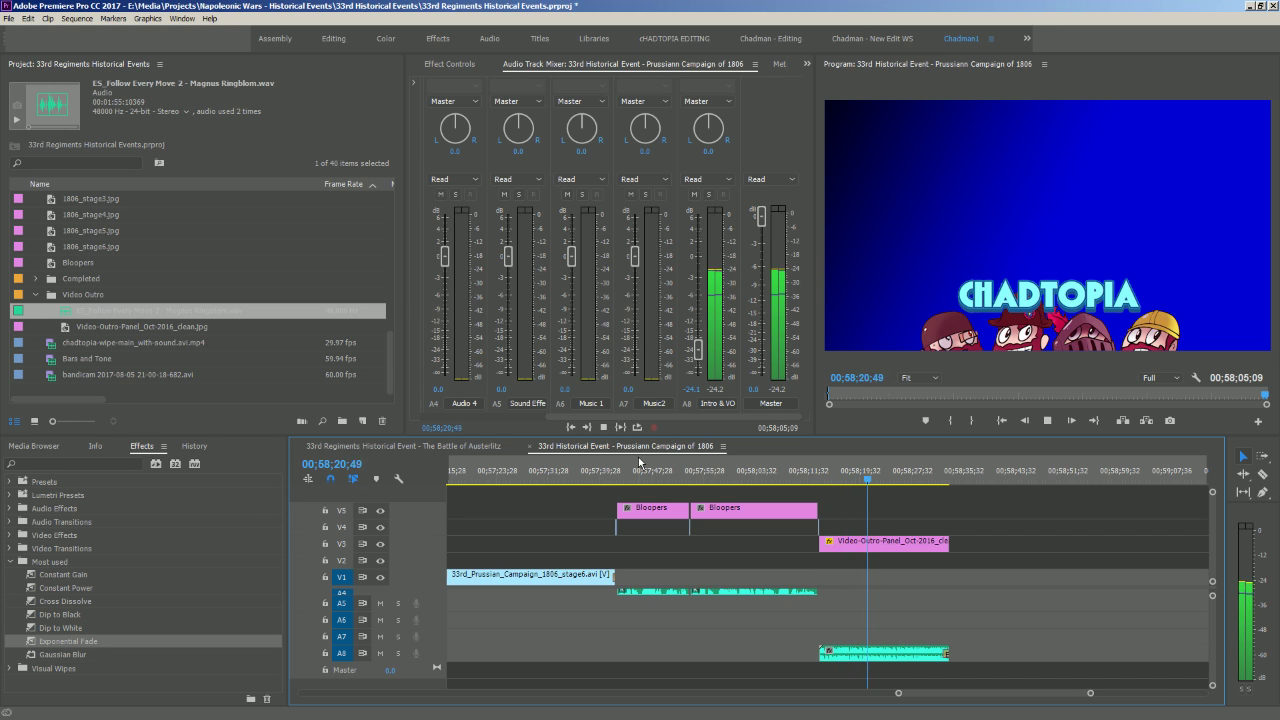
pyautogui.press('space')
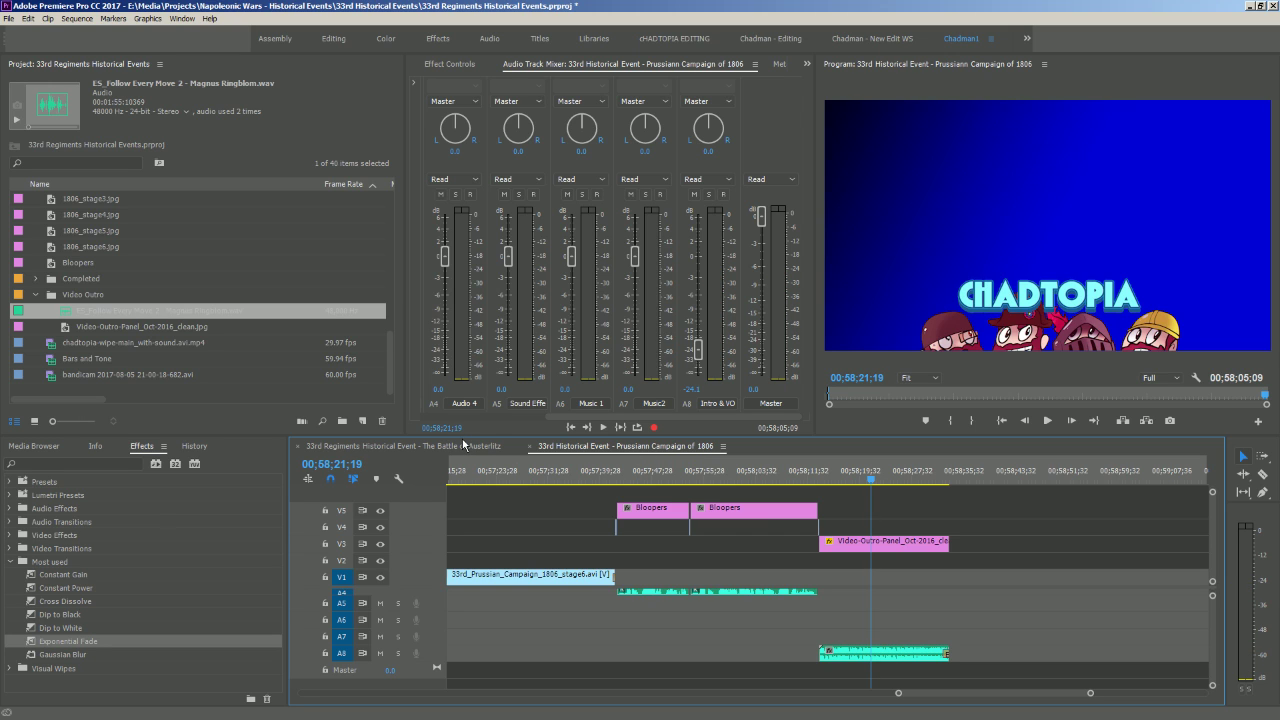
pyautogui.hotkey('ctrl', 's')
# Correct the sequence's name to "33rd Historical Event - Prussian Campaign of 1806" in the project bin and save the project
pyautogui.click(117, 358)
pyautogui.scroll(5, 124, 372)
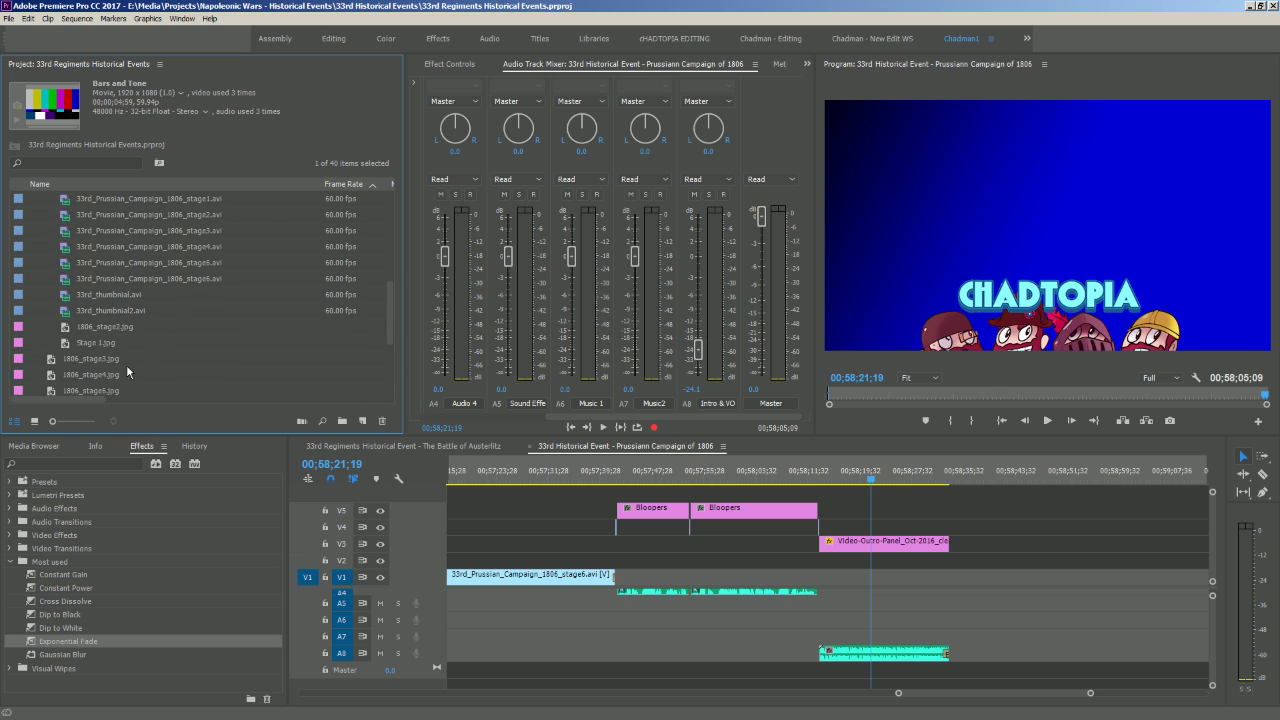
pyautogui.scroll(2, 130, 368)
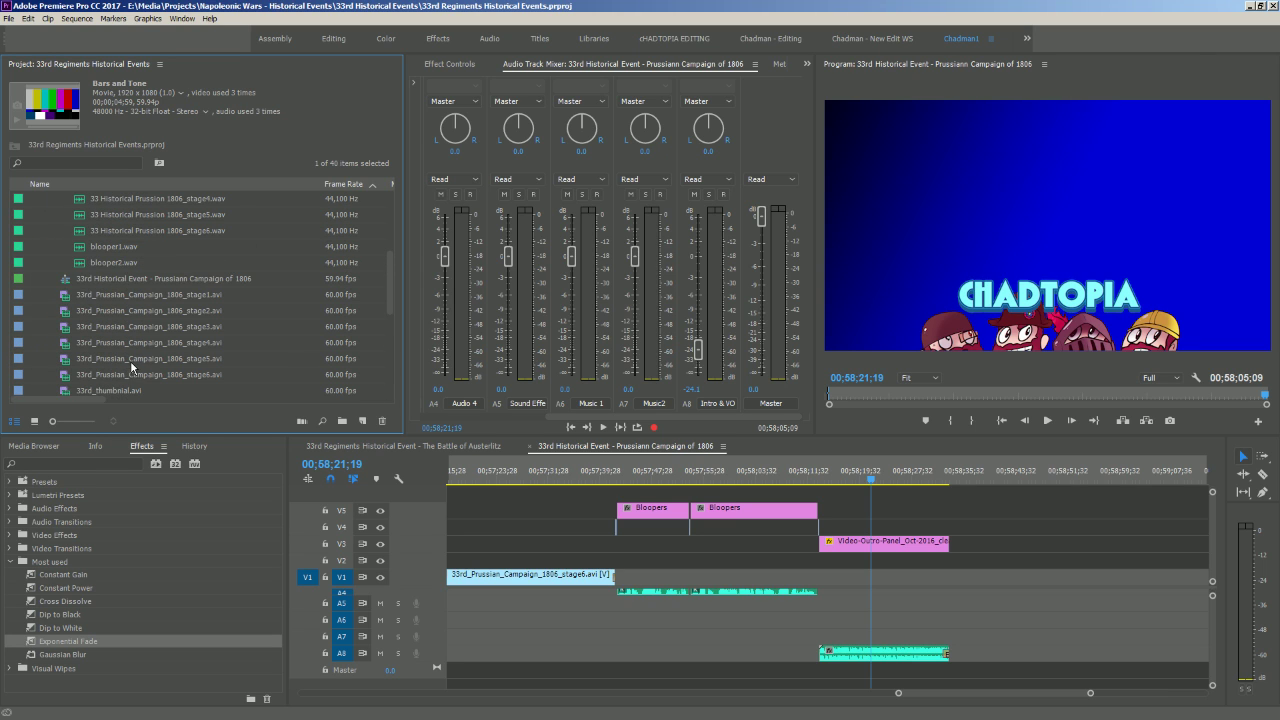
pyautogui.doubleClick(62, 283)
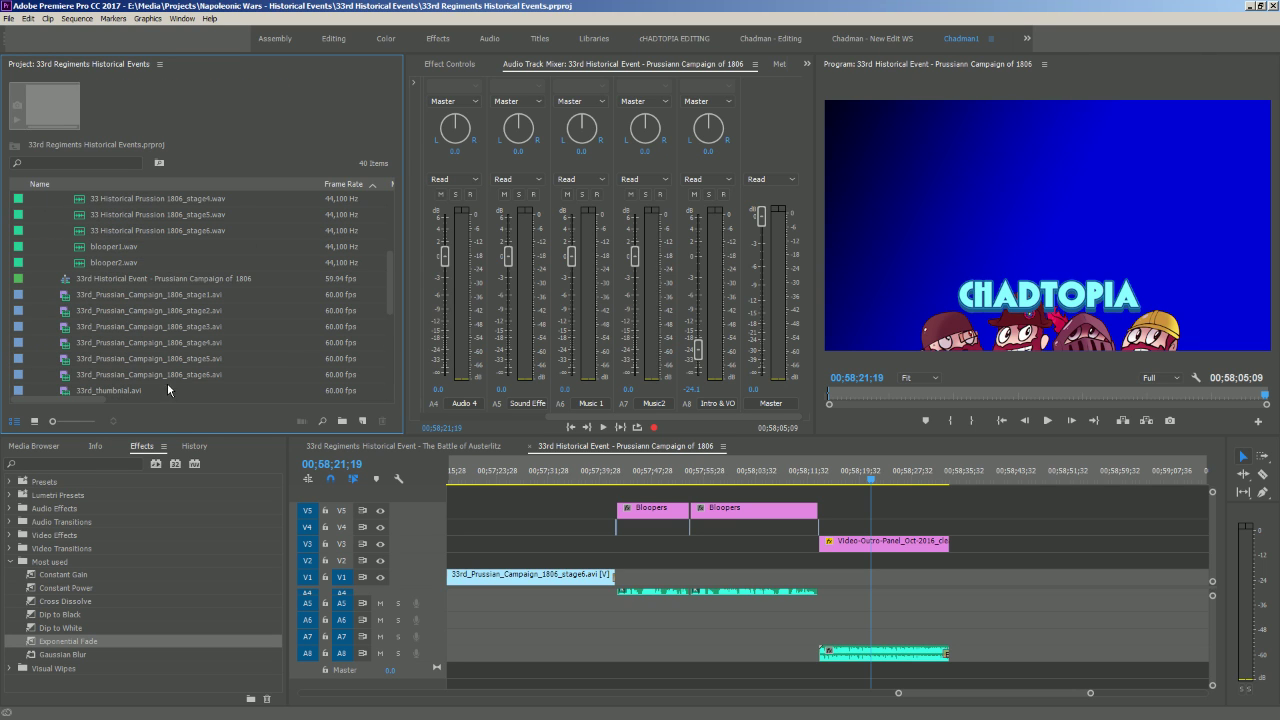
pyautogui.click(147, 283)
pyautogui.click(185, 283)
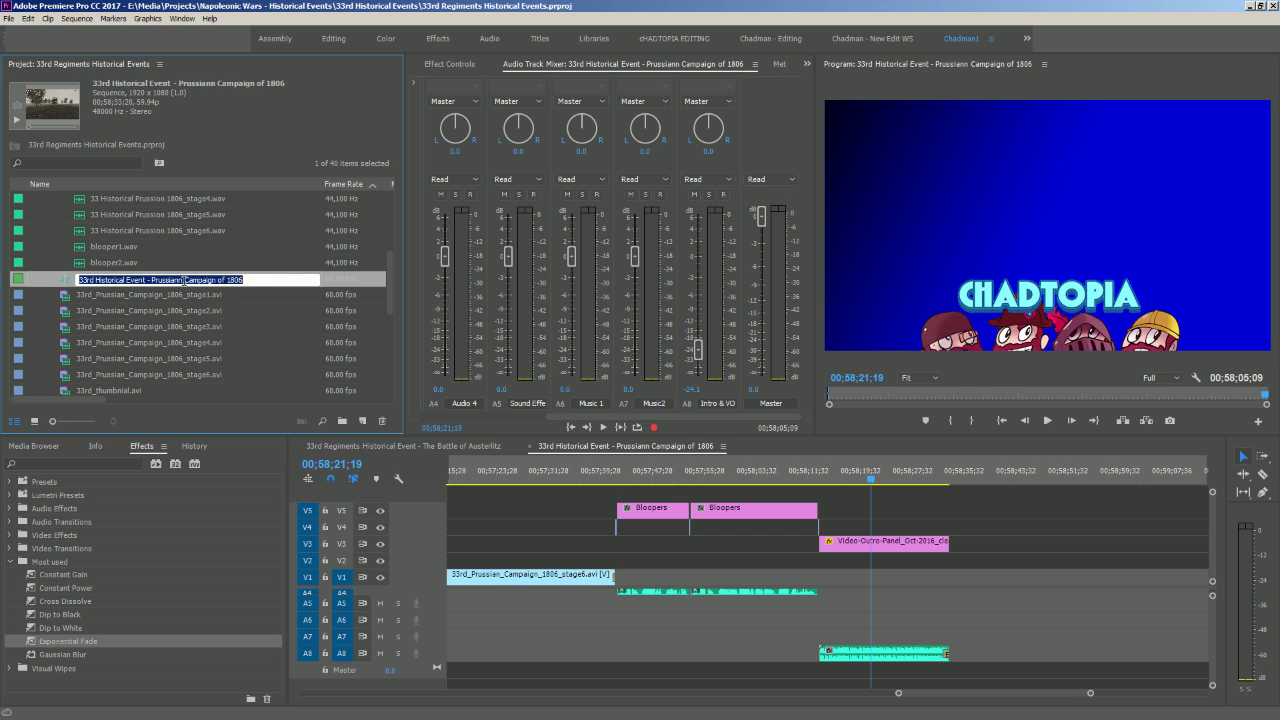
pyautogui.click(179, 280)
pyautogui.press('BackSpace')
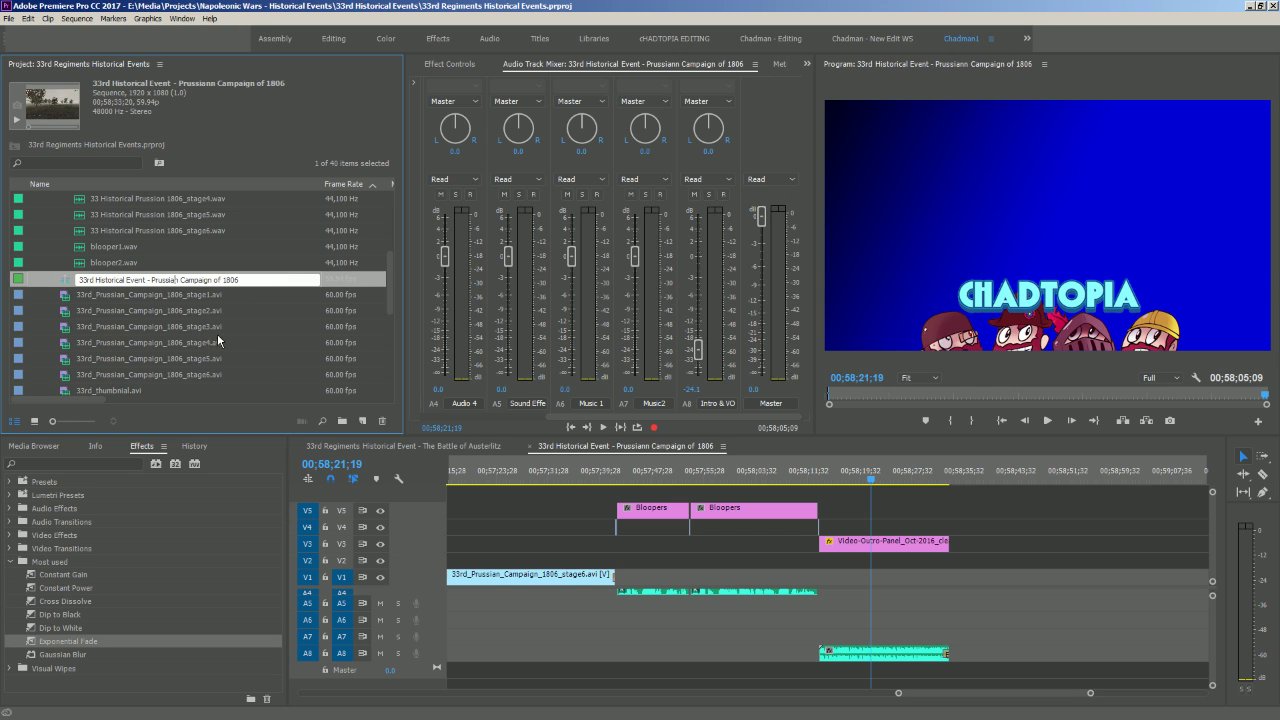
pyautogui.press('Return')
pyautogui.click(69, 281)
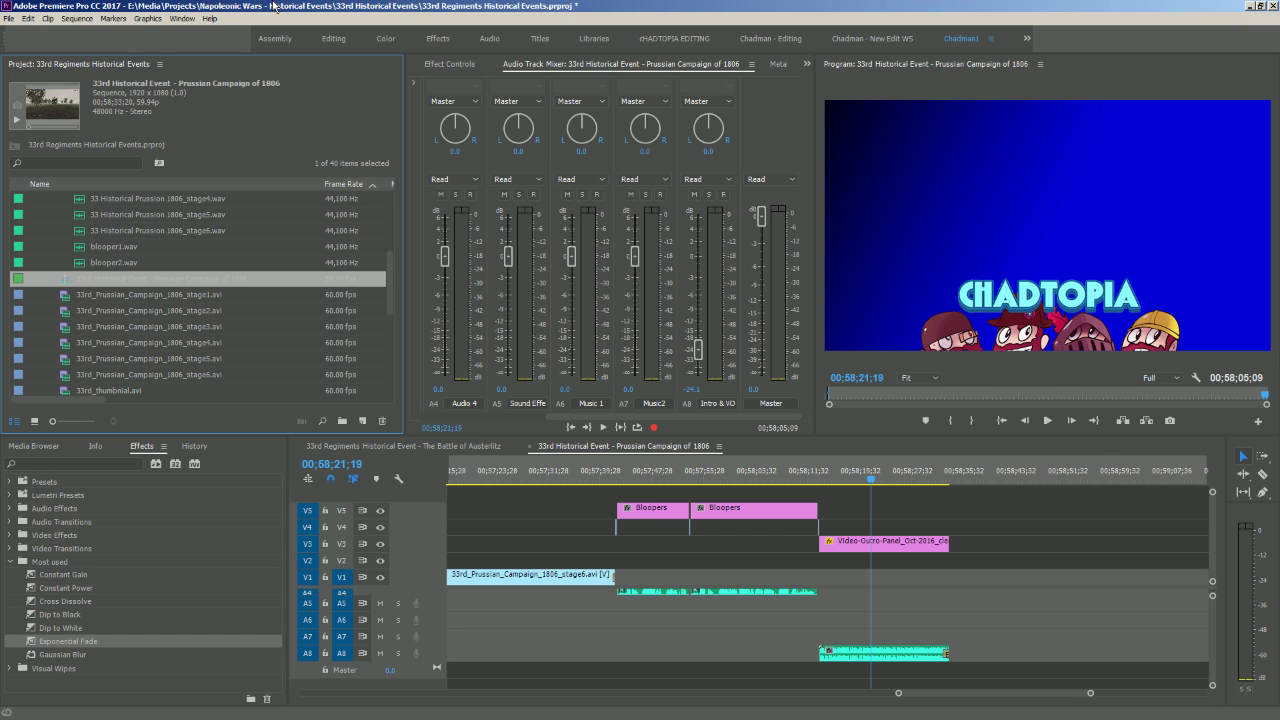
pyautogui.hotkey('ctrl', 'm')
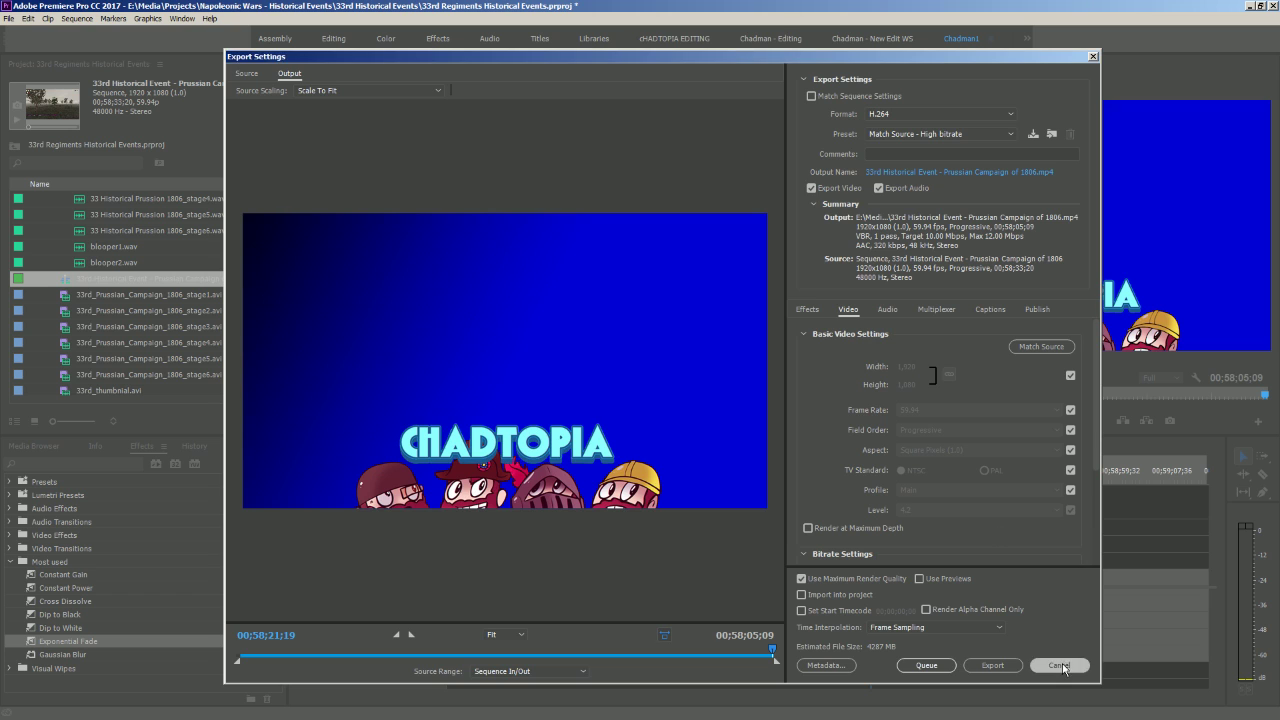
pyautogui.click(1059, 665)
pyautogui.hotkey('ctrl', 's')
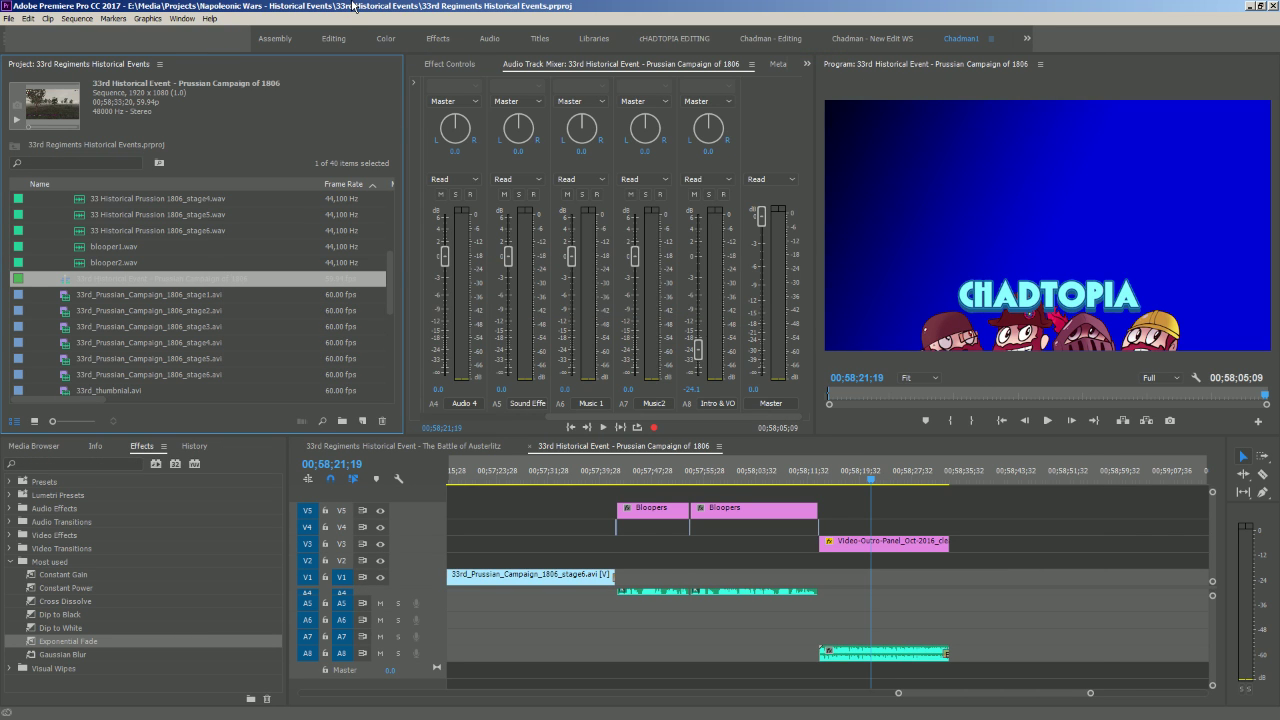
# Queue the sequence for H.264 export to Adobe Media Encoder using the "HD Youtube (Chadtopia) 2-pass - Max Render" preset
pyautogui.hotkey('ctrl', 'm')
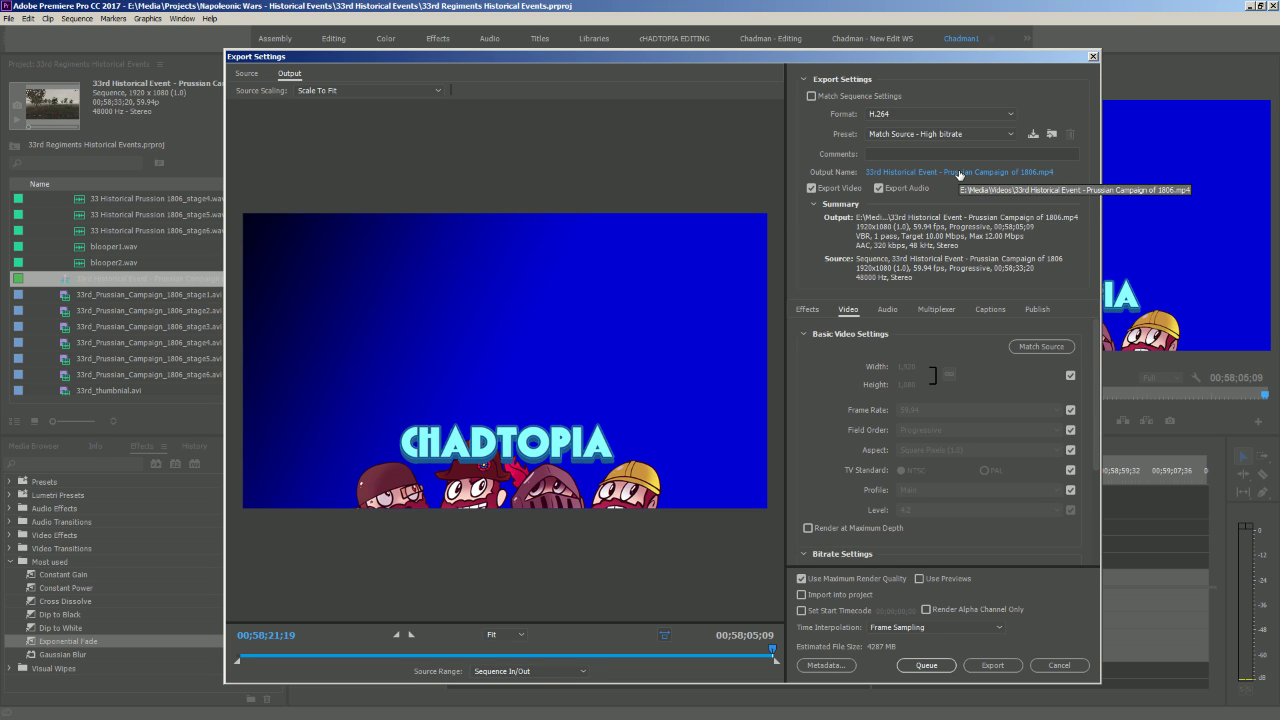
pyautogui.click(956, 137)
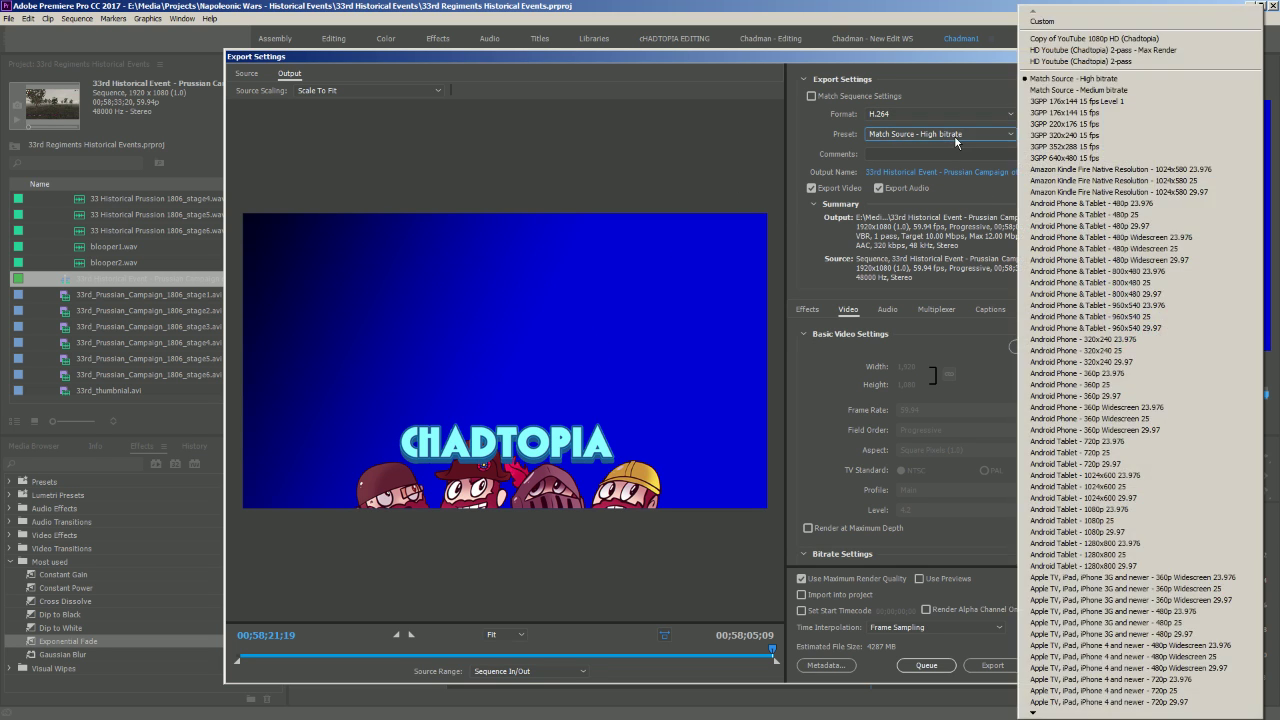
pyautogui.click(1104, 53)
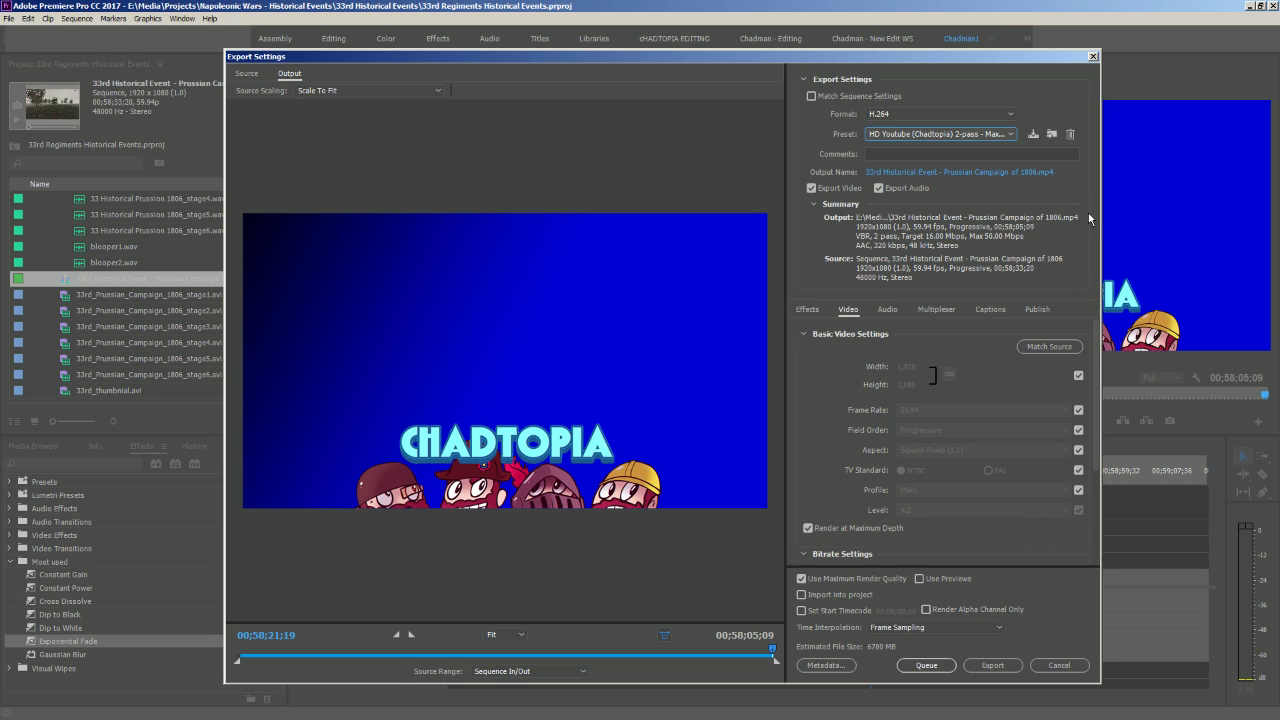
pyautogui.scroll(-3, 854, 467)
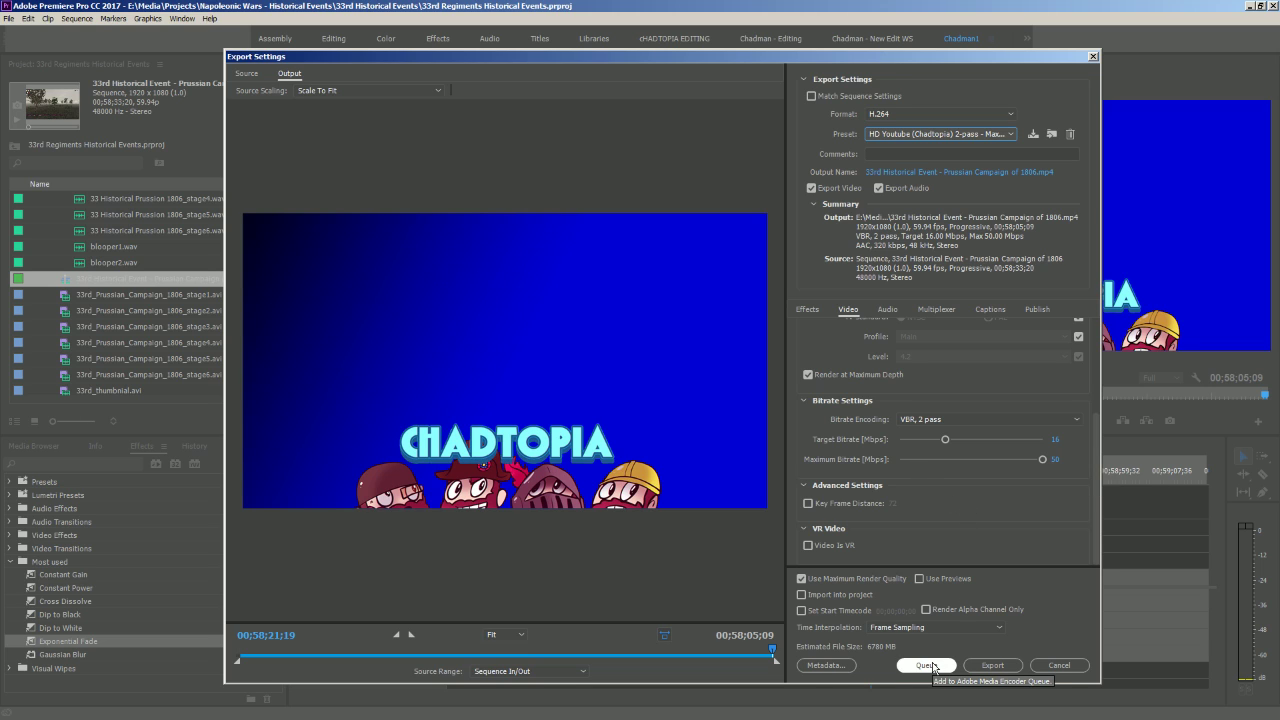
pyautogui.moveTo(775, 657)
pyautogui.mouseDown()
pyautogui.moveTo(495, 657)
pyautogui.moveTo(773, 665)
pyautogui.mouseUp()
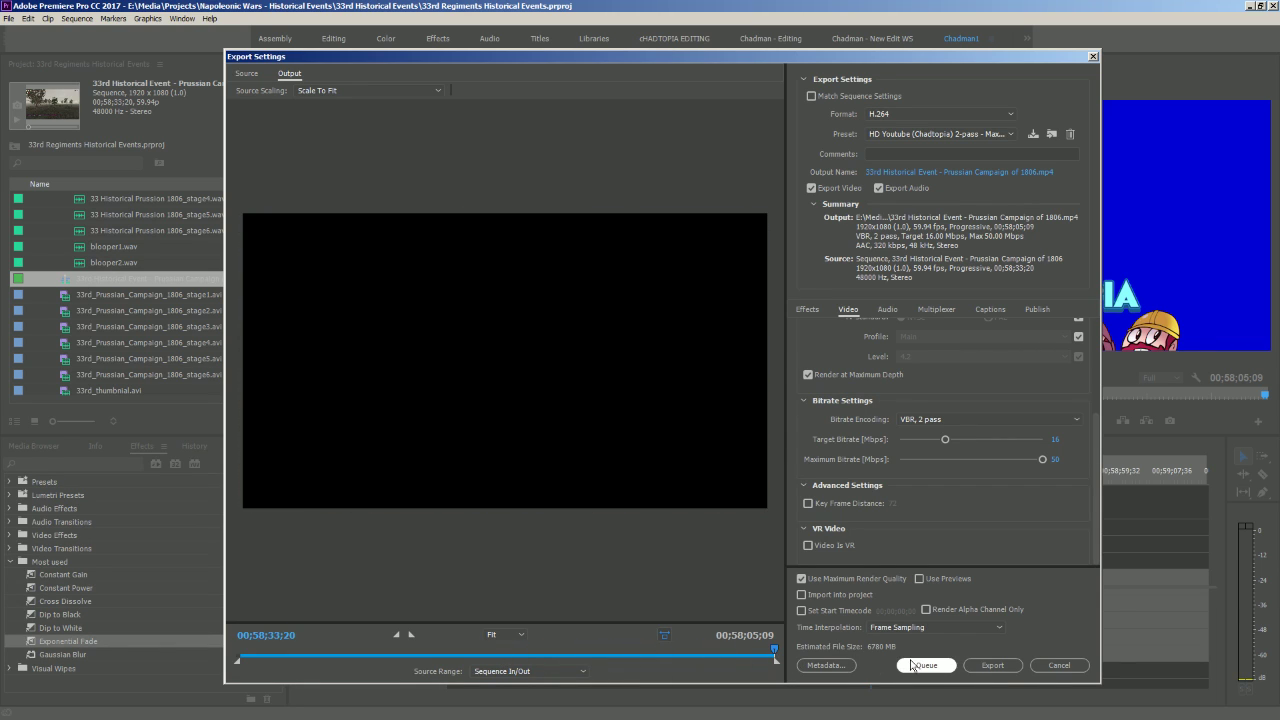
pyautogui.click(913, 665)
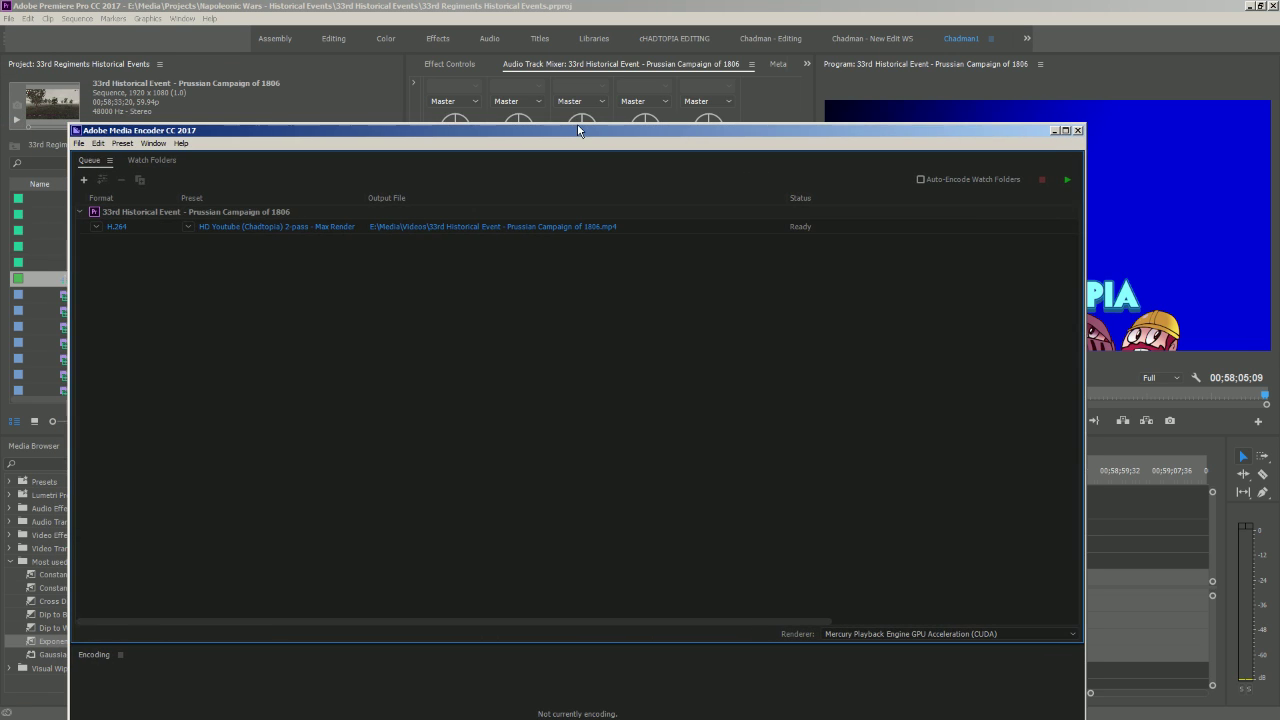
# Close Premiere Pro and save the encoding queue in Adobe Media Encoder
pyautogui.click(1247, 7)
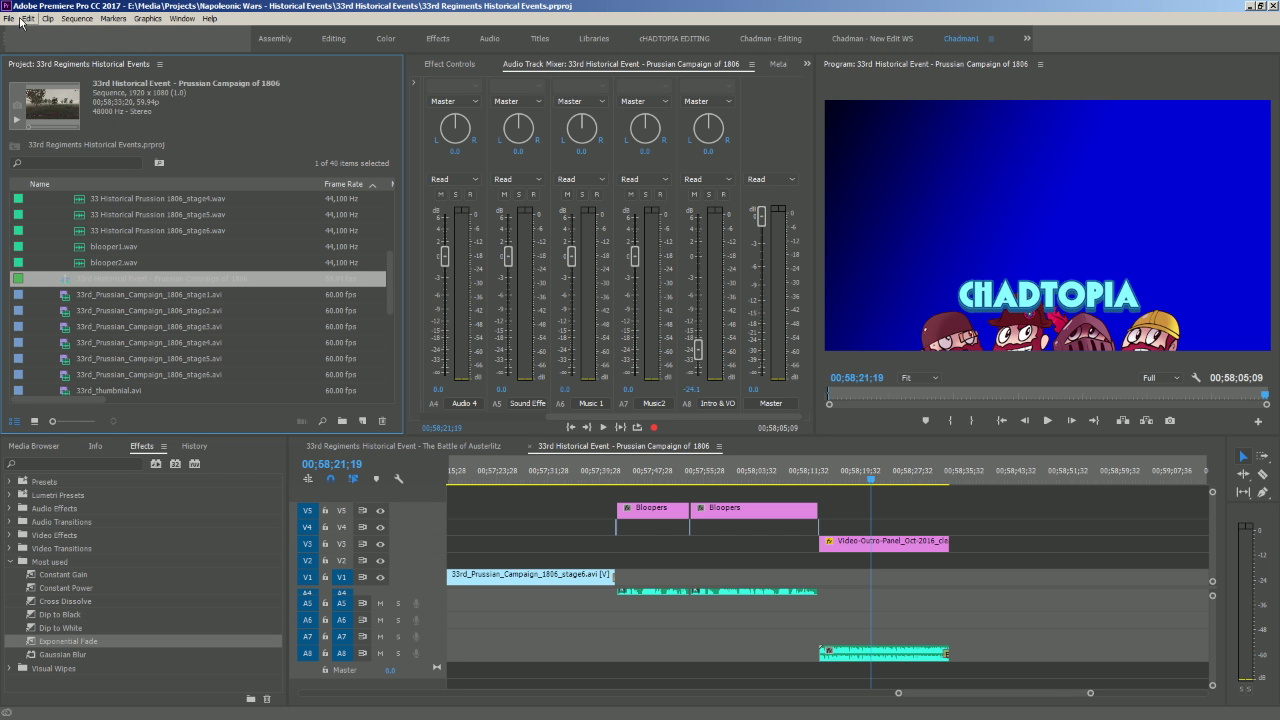
pyautogui.click(9, 18)
pyautogui.click(56, 390)
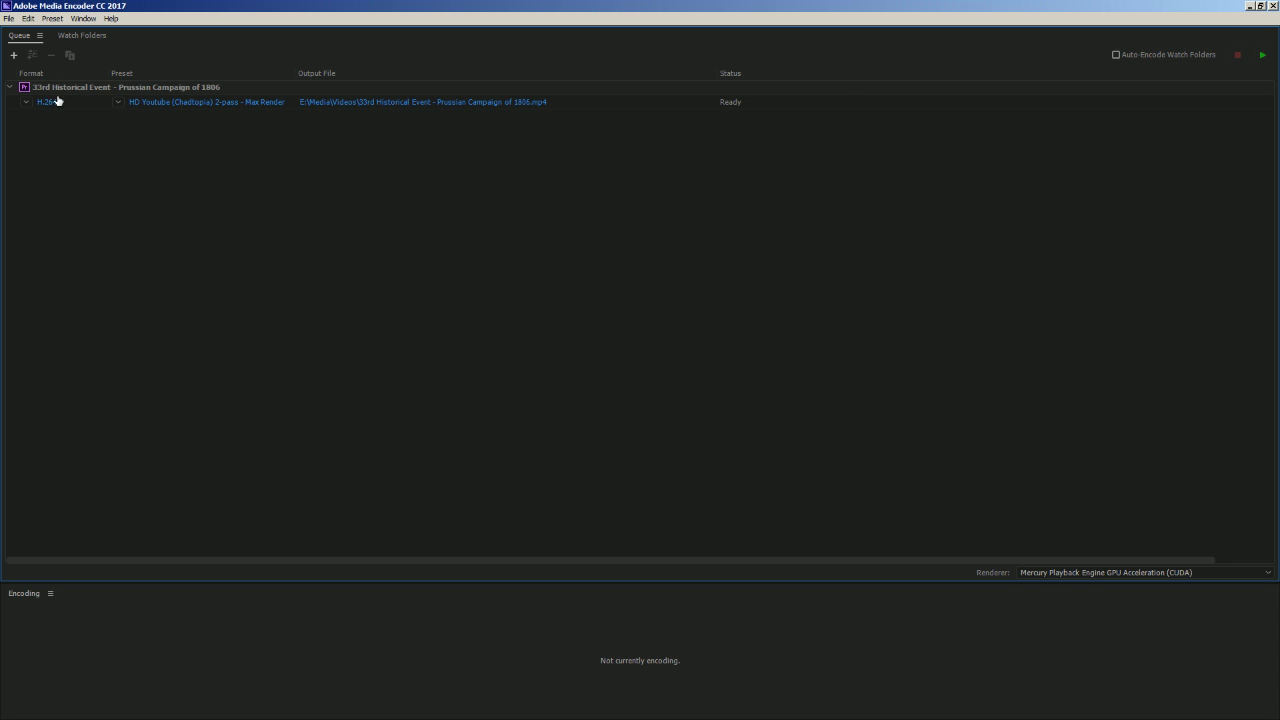
pyautogui.click(9, 18)
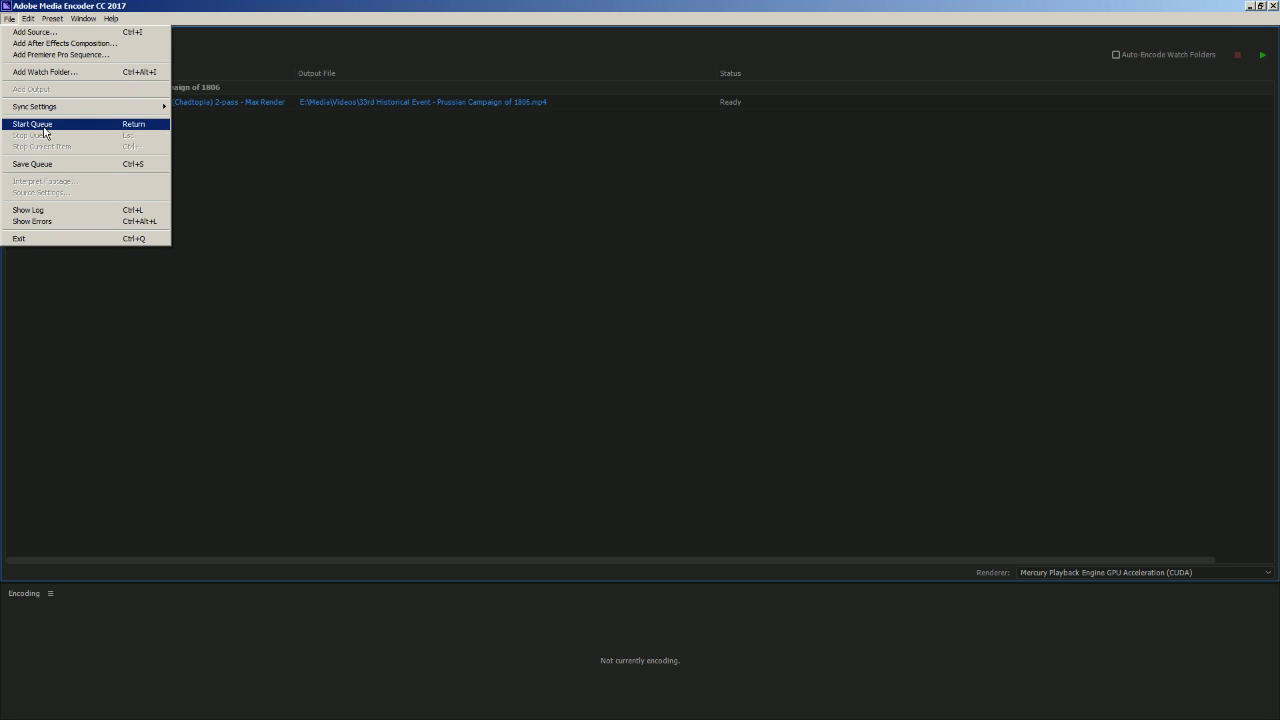
pyautogui.click(34, 164)
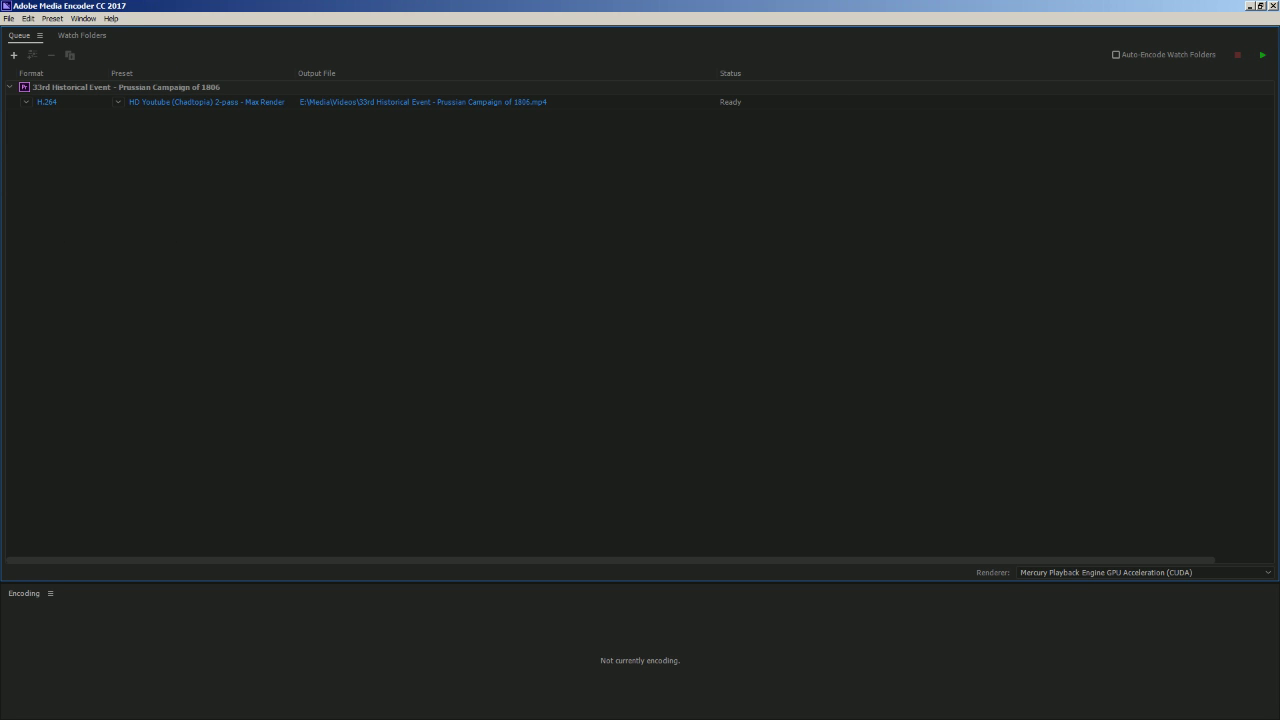